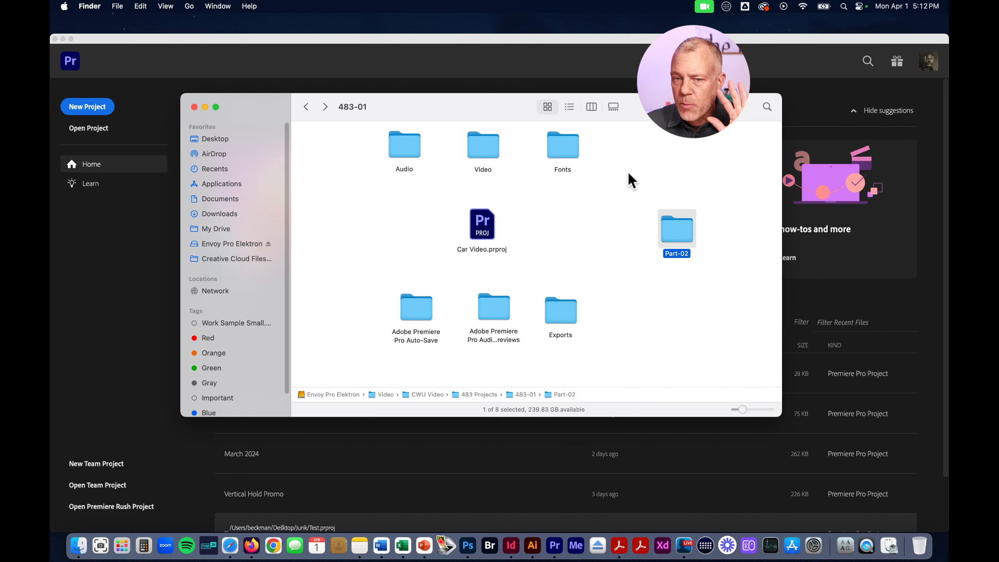
Review the 483-01 folder's media folders, Car Video.prproj, the Auto-Save and Audio Previews folders, and the Exports folder
click(615, 143)
drag(621, 135, 368, 188)
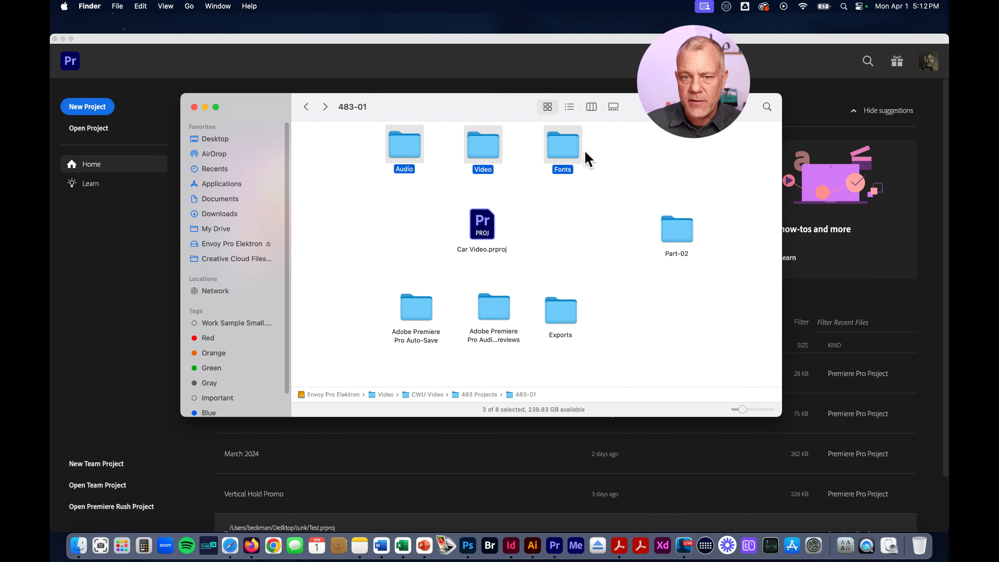
drag(534, 212, 439, 254)
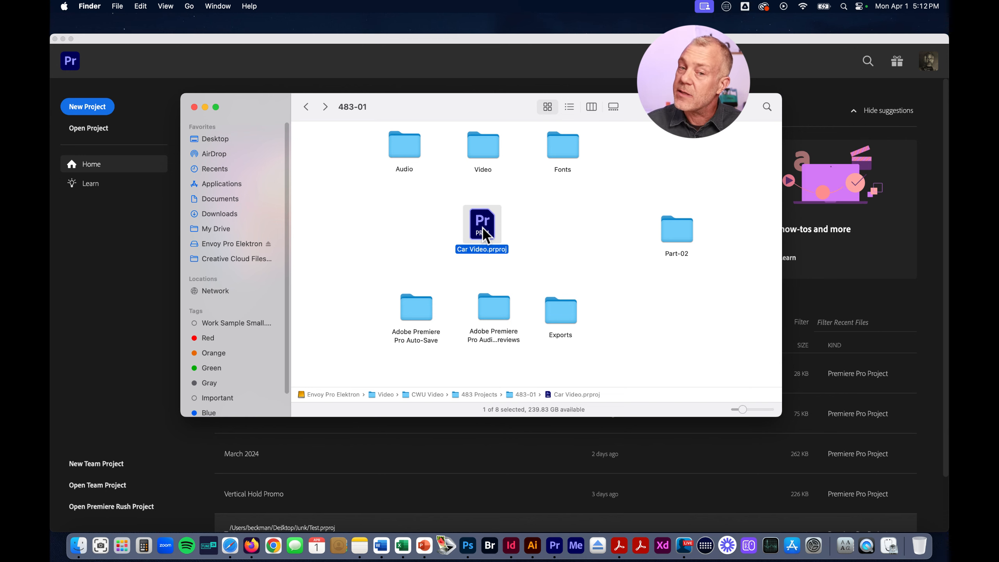
drag(364, 302, 504, 355)
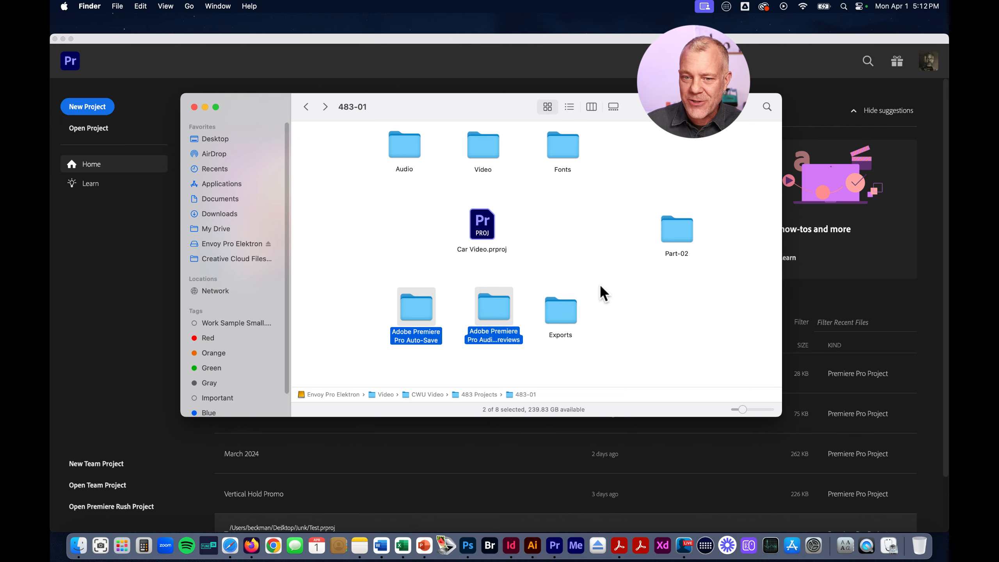
click(559, 310)
drag(575, 317, 584, 315)
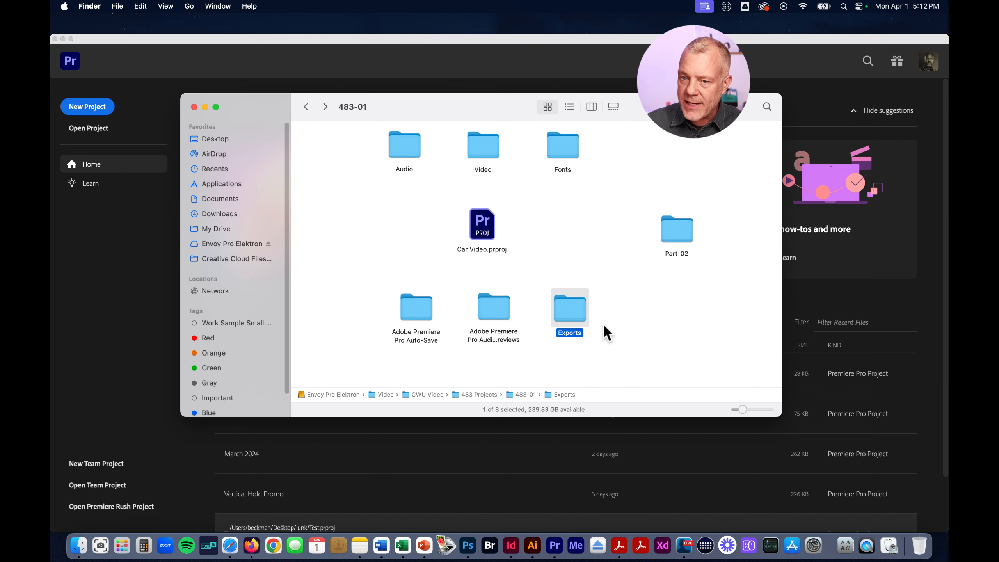
click(661, 321)
Open the Part-02 folder and move VHS-Overlay.mp4 below the row of PSD files
click(685, 236)
mouse_move(684, 236)
mouse_down()
mouse_move(633, 261)
mouse_move(655, 223)
mouse_move(681, 222)
mouse_move(680, 252)
mouse_move(692, 245)
mouse_move(689, 226)
mouse_move(682, 236)
mouse_up()
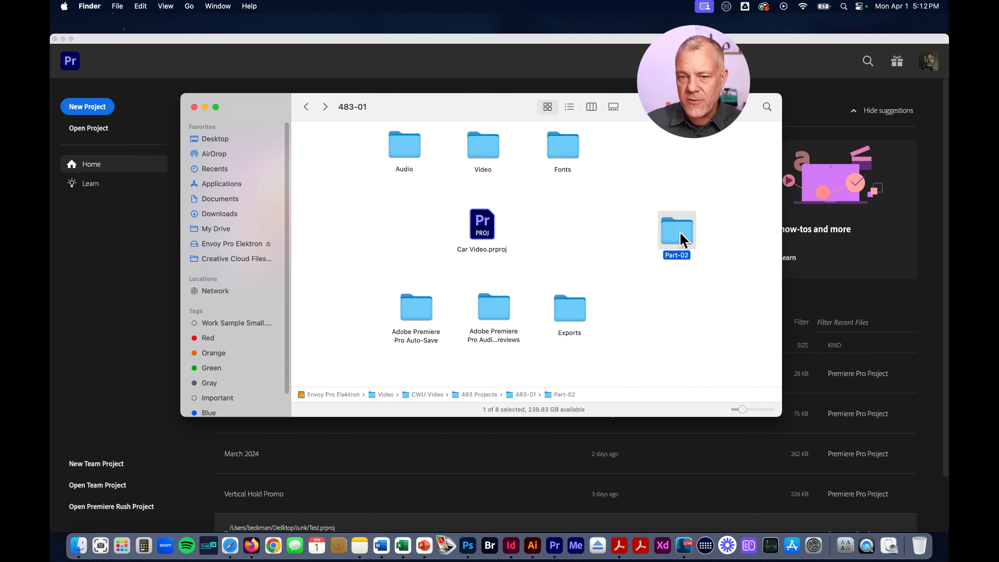
double_click(682, 234)
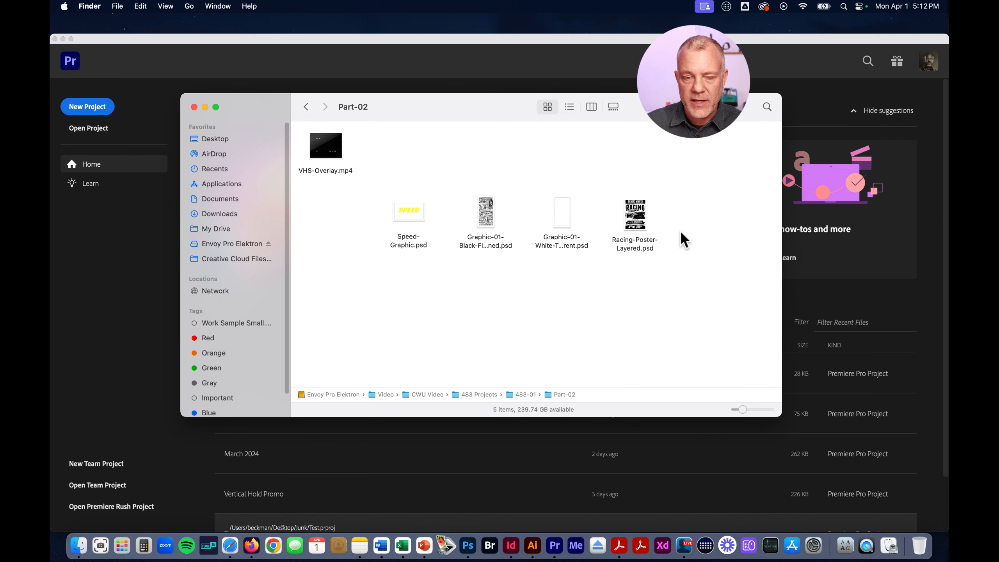
drag(334, 150, 536, 287)
click(614, 291)
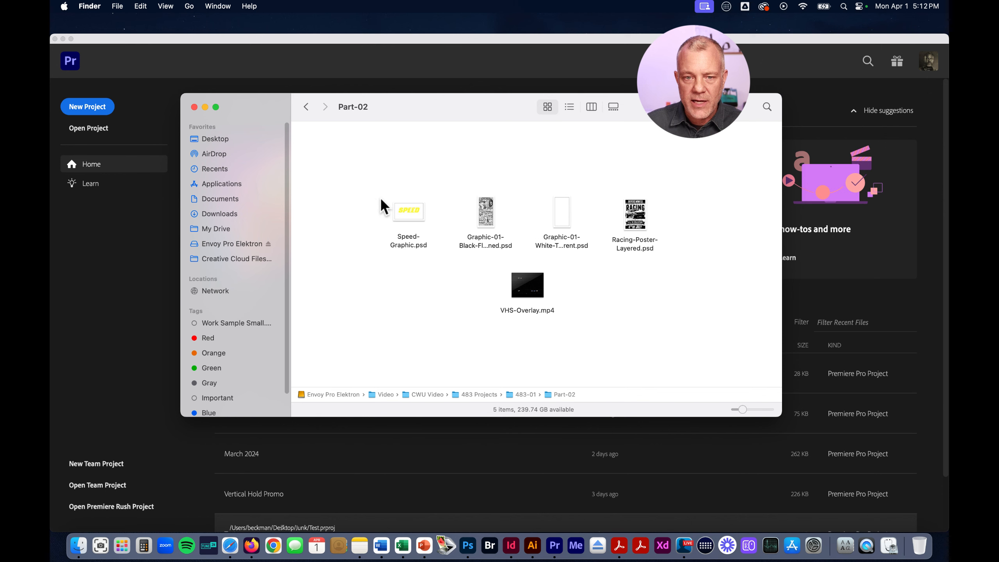
drag(373, 194, 655, 245)
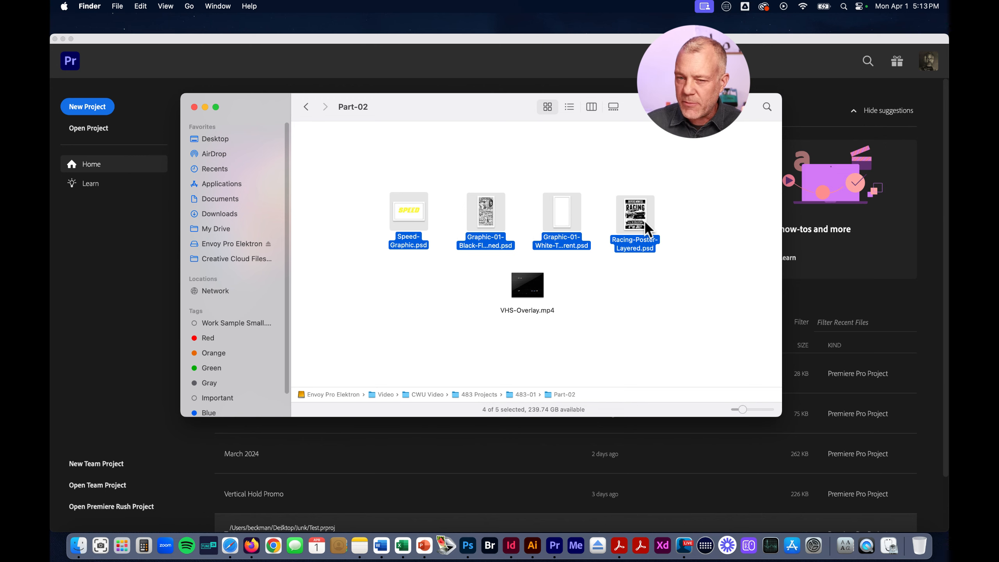
click(538, 284)
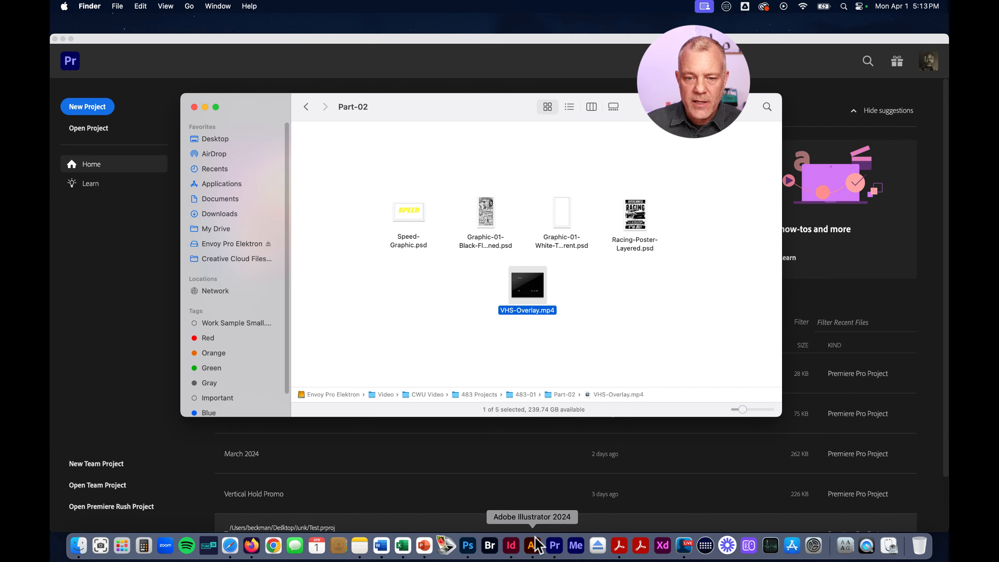
Switch to Photoshop and inspect Graphic-01-White-Transparent.psd at 100%, followed by Graphic-01-Black-Flattened.psd
click(468, 545)
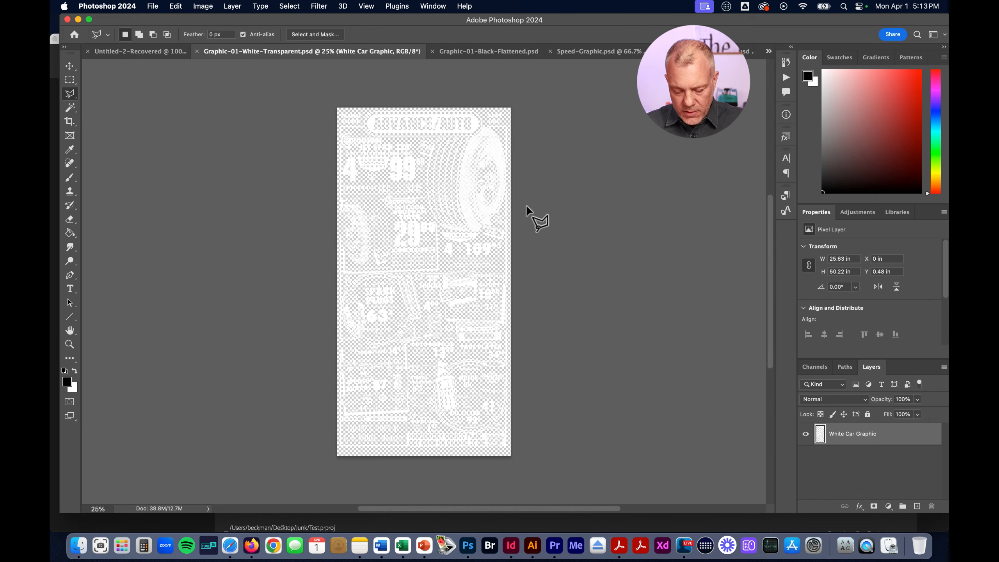
key(super+1)
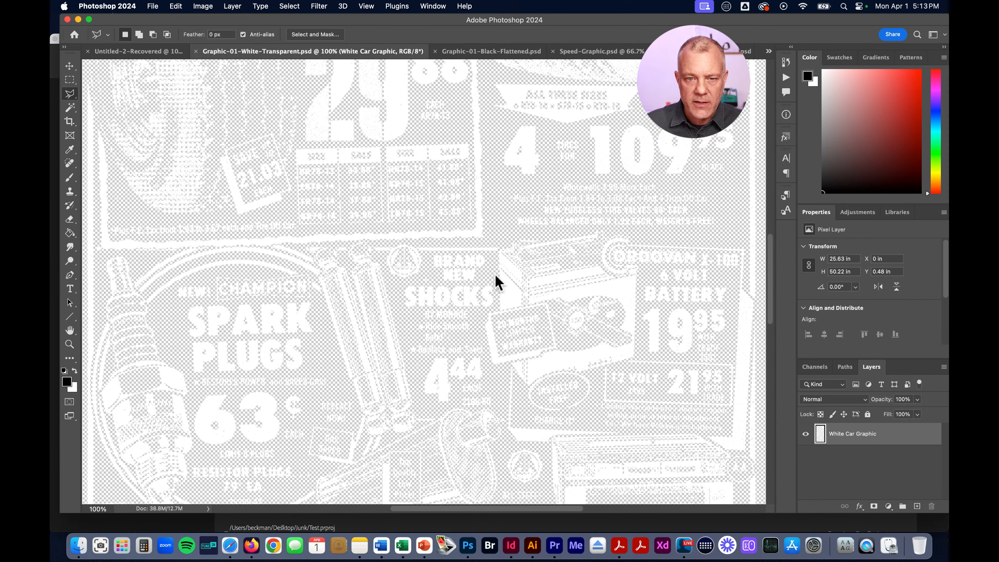
drag(308, 223, 403, 355)
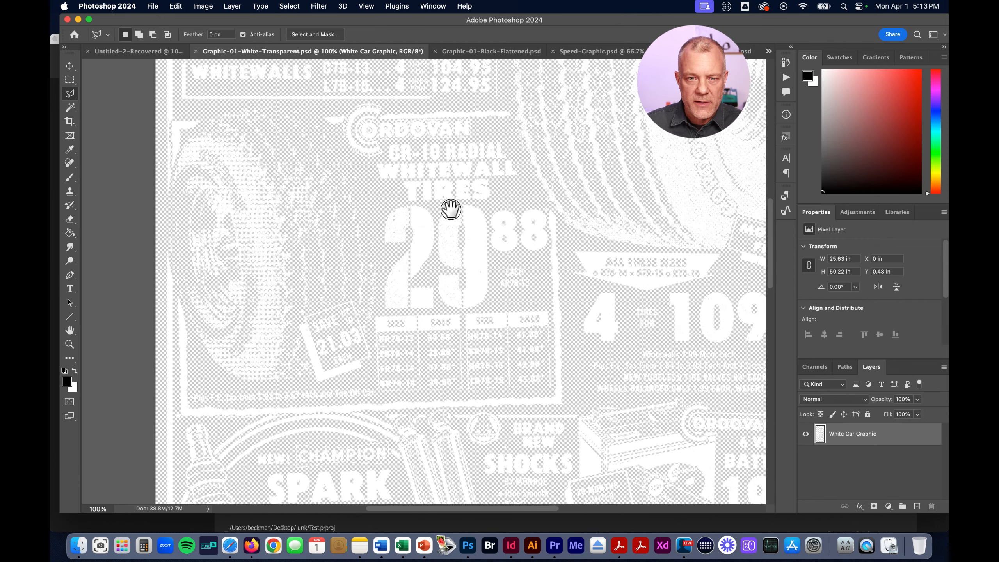
drag(451, 209, 401, 375)
drag(464, 240, 429, 417)
drag(357, 357, 462, 235)
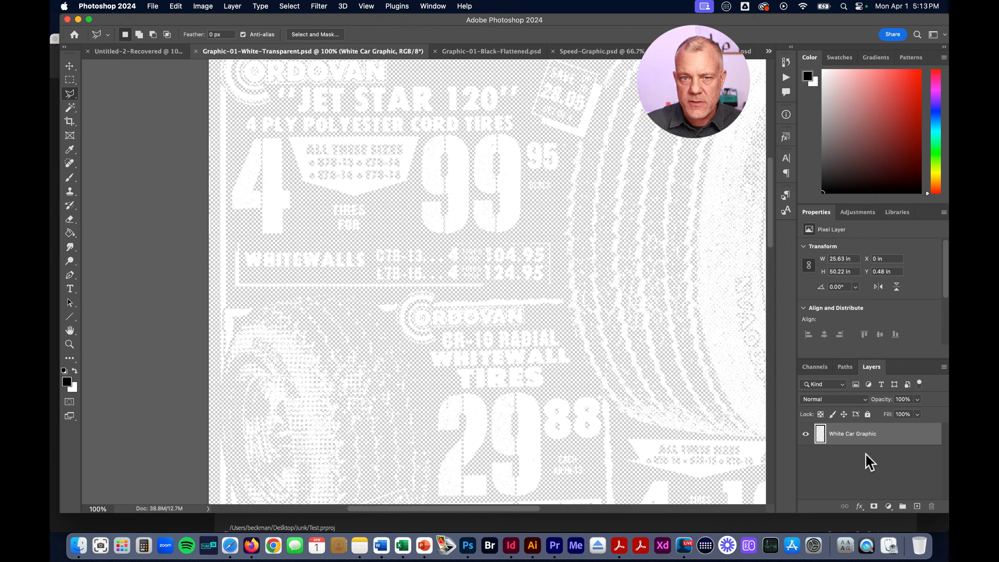
click(496, 53)
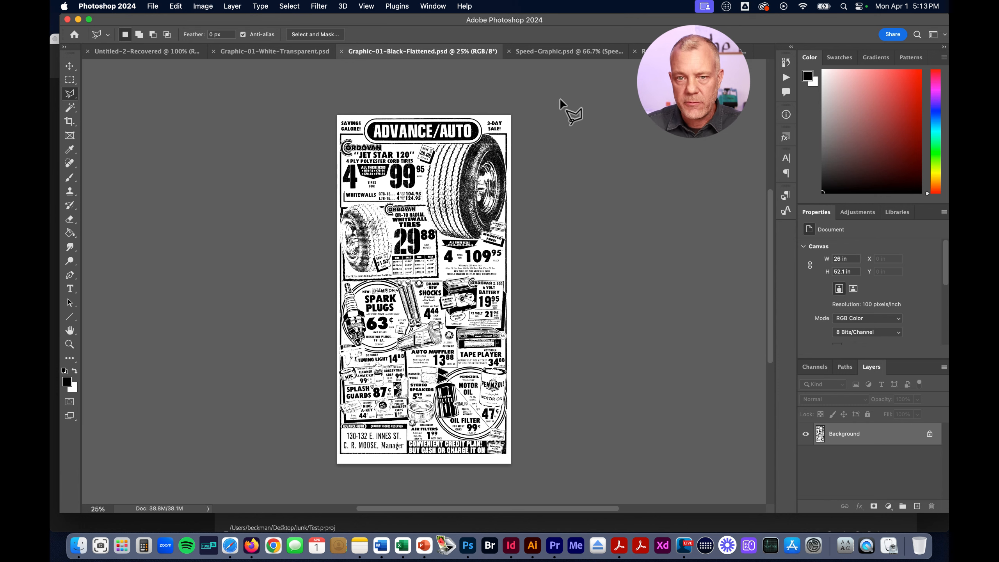
Examine the distressed edges and texture of the yellow lettering in Speed-Graphic.psd at 400%
click(561, 52)
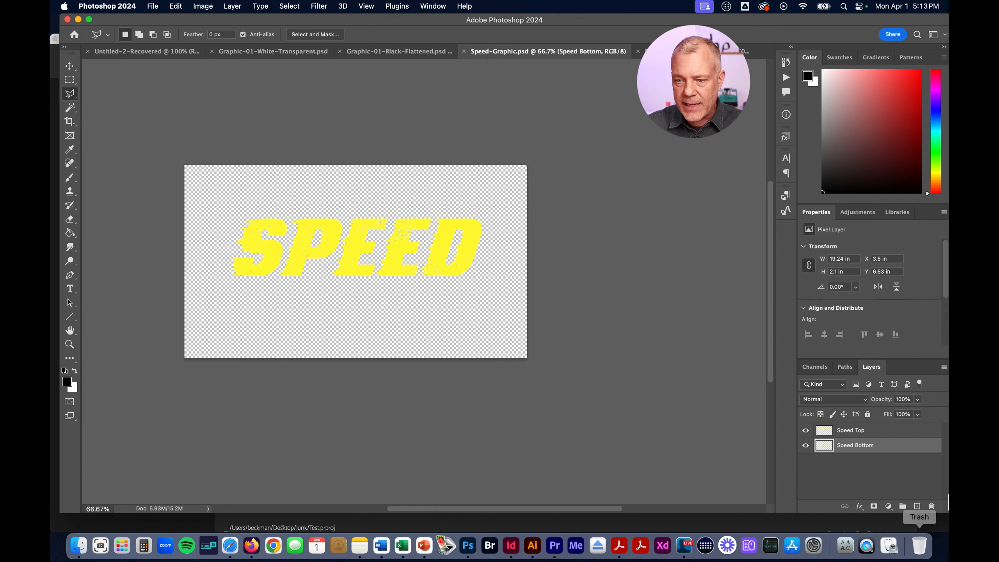
key(super+equal)
key(super+equal)
key(super+equal)
key(super+equal)
key(super+equal)
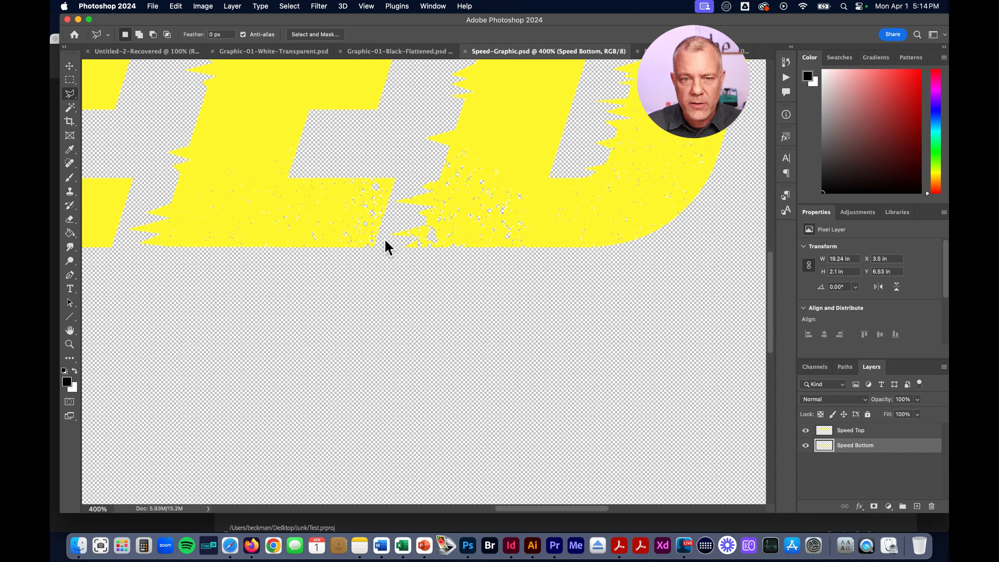
drag(322, 148, 380, 301)
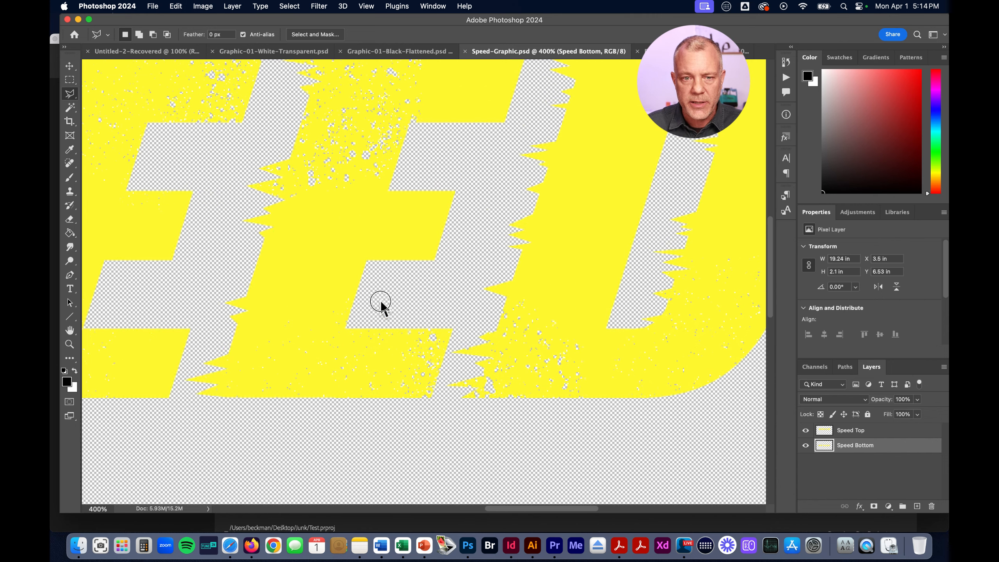
mouse_move(363, 127)
mouse_down()
mouse_move(438, 262)
mouse_move(475, 196)
mouse_move(463, 192)
mouse_up()
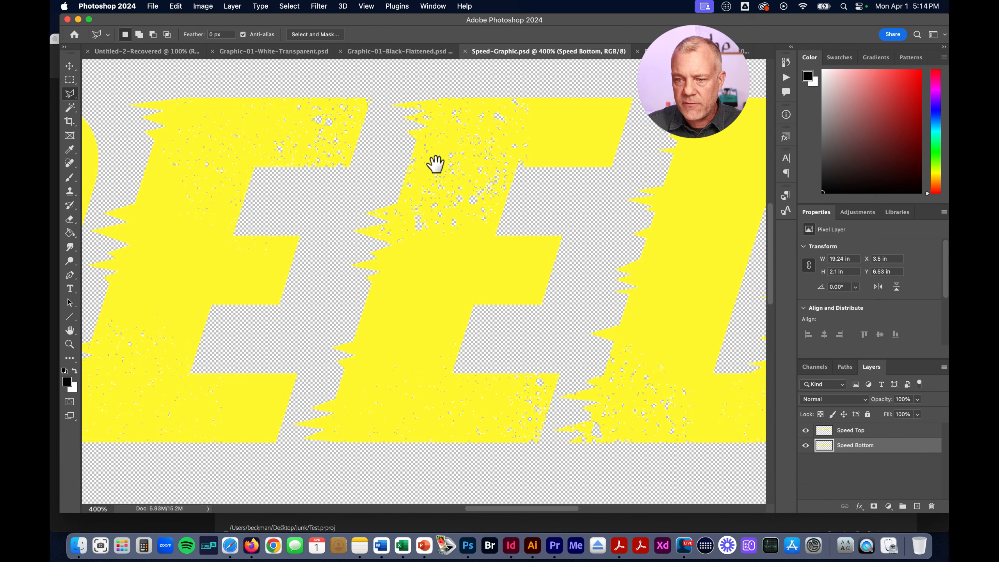
key(super+0)
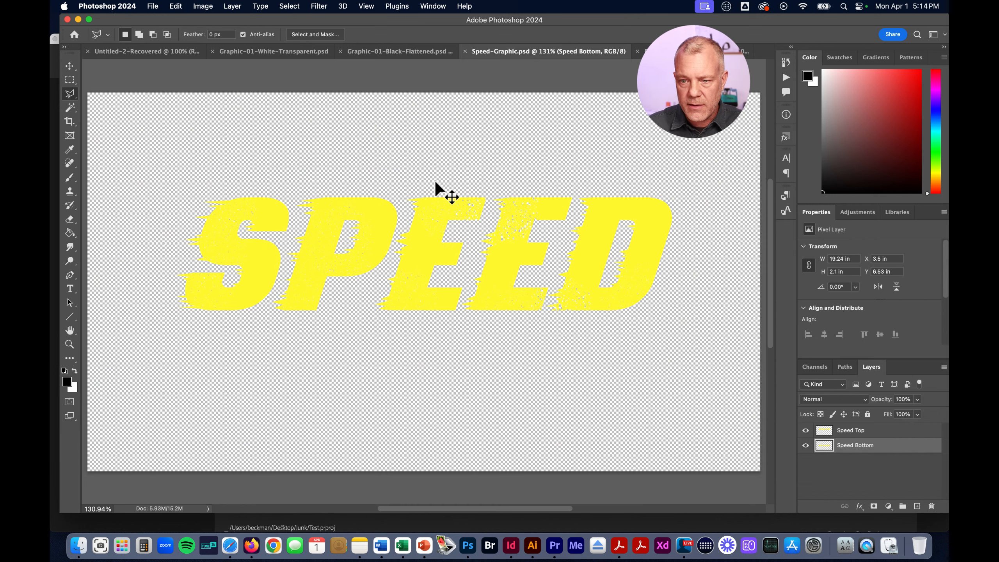
View the Speed Top and Speed Bottom layers separately by toggling their visibility, and show both again
click(806, 430)
click(805, 445)
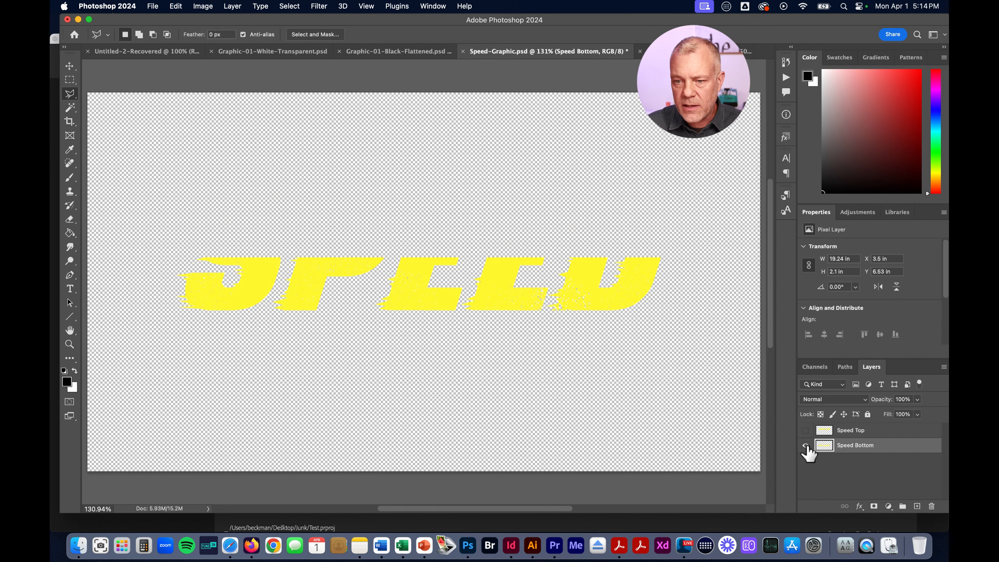
click(806, 430)
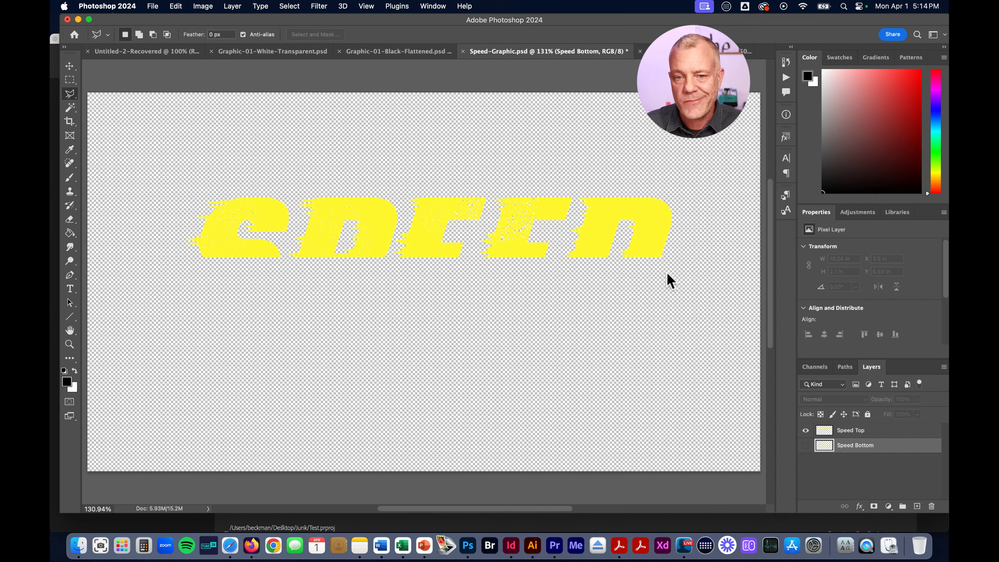
click(804, 430)
click(805, 445)
click(805, 430)
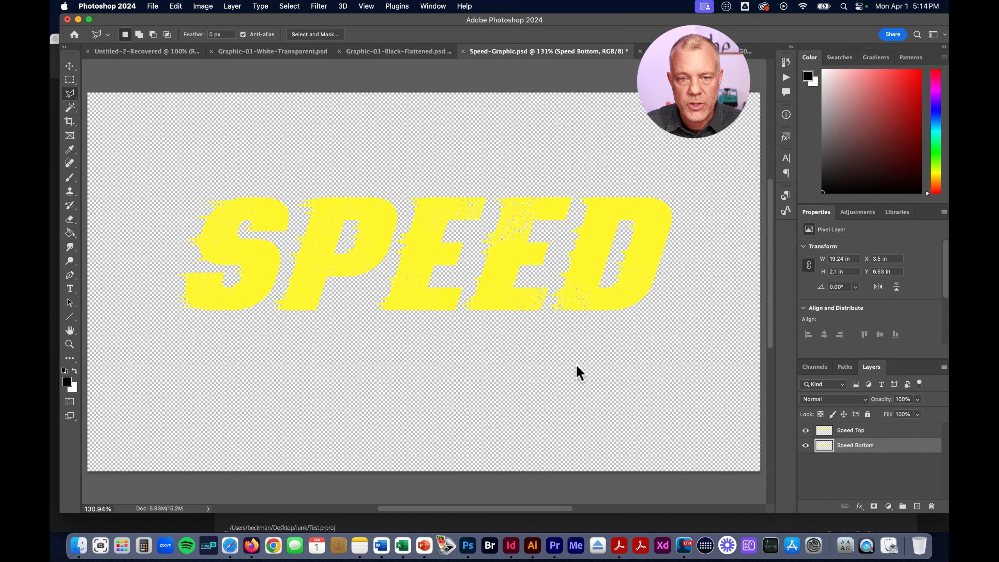
Check the pixel dimensions and resolution of Speed-Graphic.psd in Image Size without changing them
key(super+1)
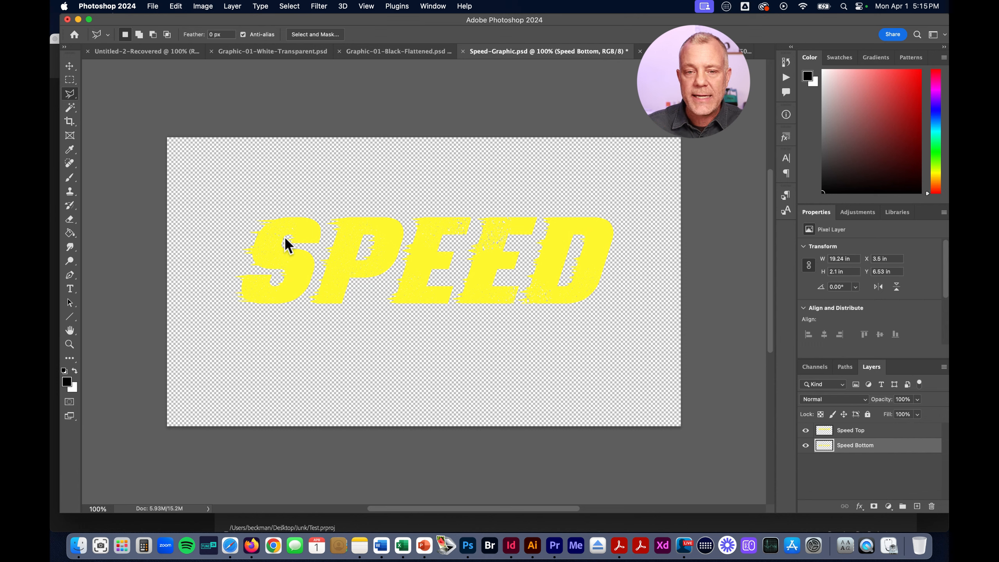
key(super+alt+i)
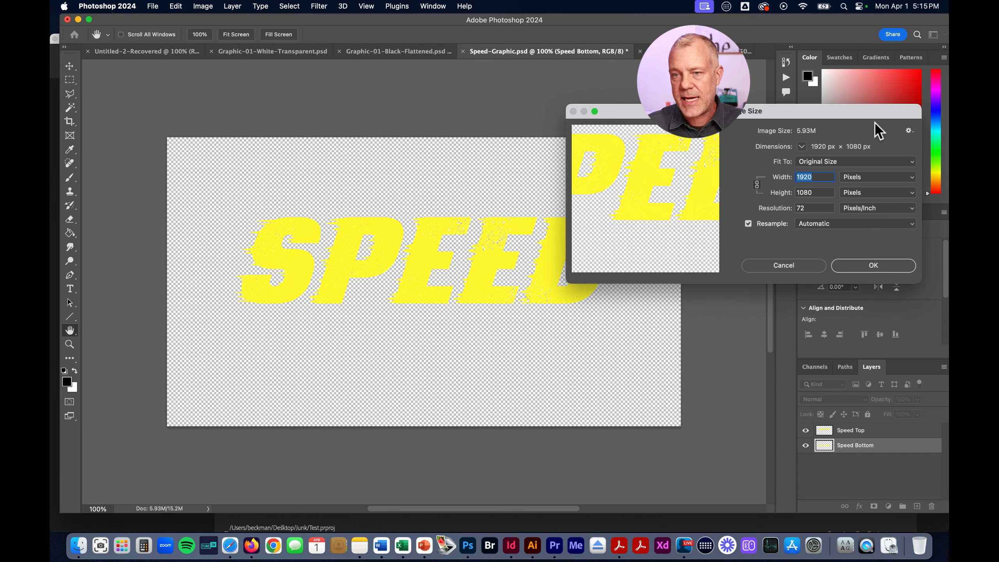
drag(865, 111, 768, 204)
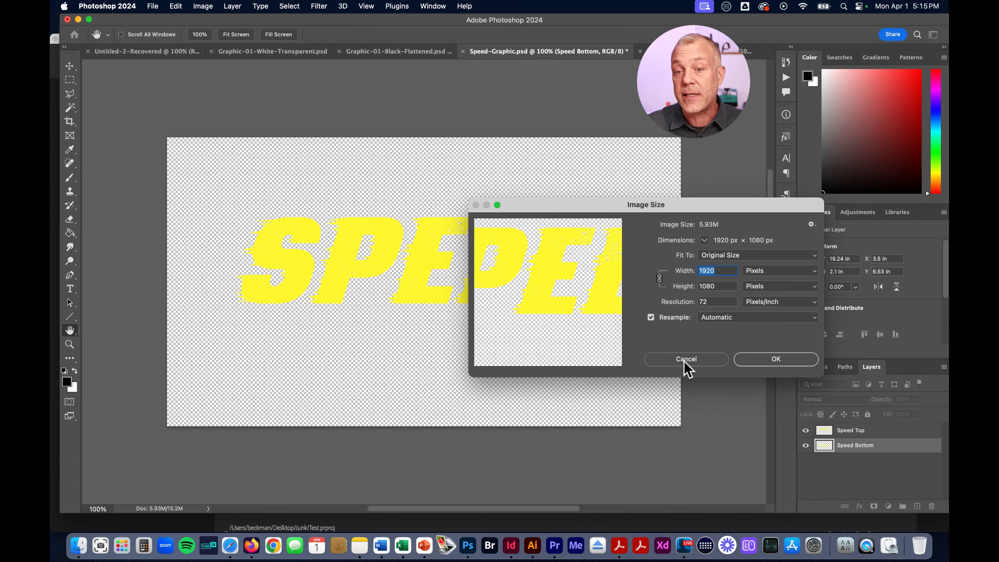
click(701, 361)
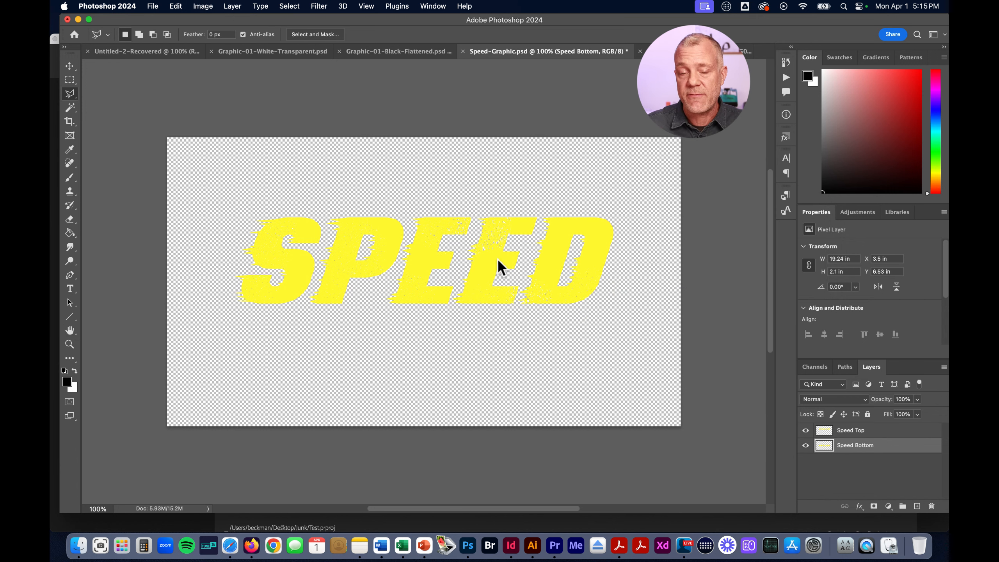
Check the pixel dimensions and resolution of Graphic-01-Black-Flattened.psd in Image Size without changing them
click(405, 52)
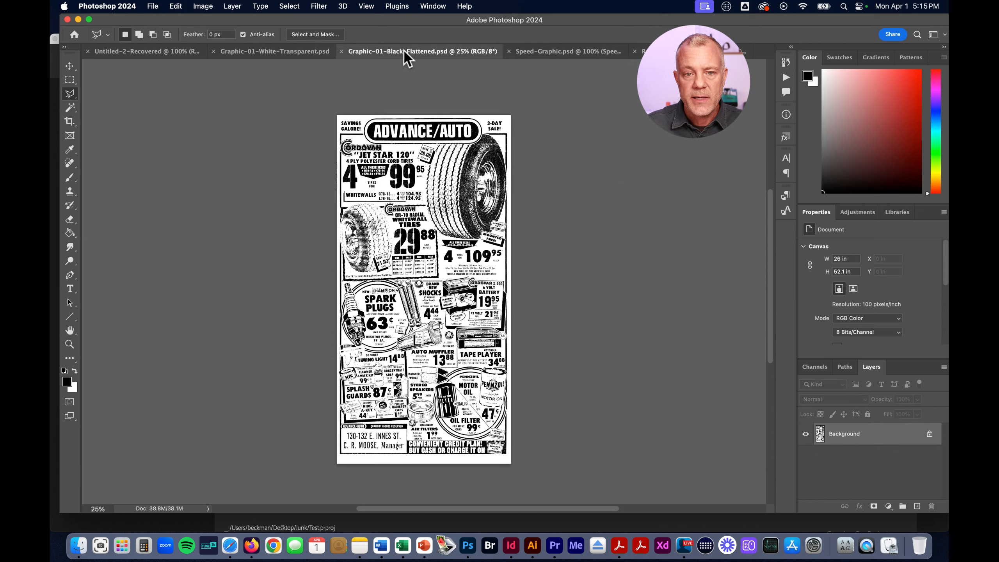
key(super+alt+i)
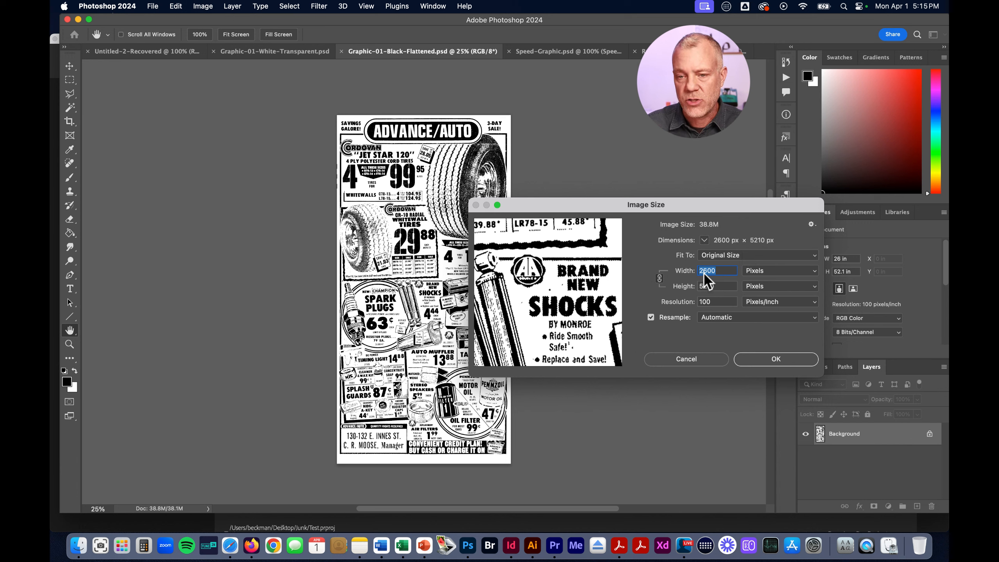
click(708, 364)
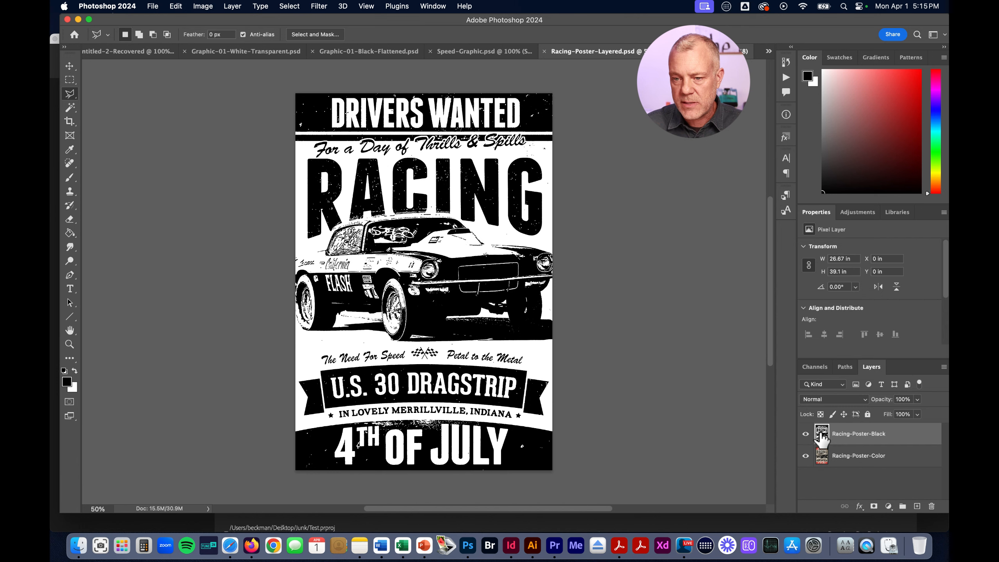
Compare the black and color layers of Racing-Poster-Layered.psd and check the poster's image size without changing it
click(806, 434)
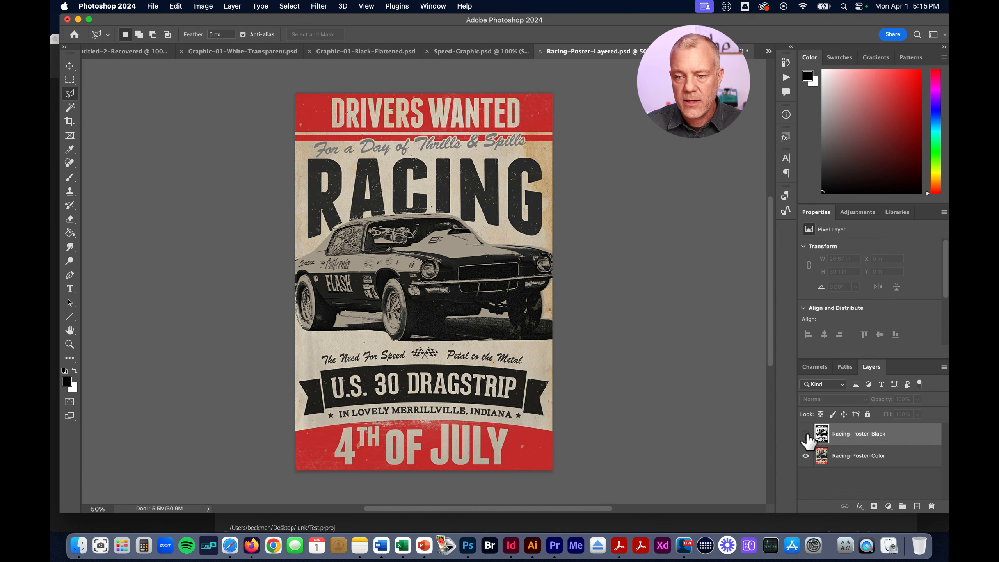
click(805, 434)
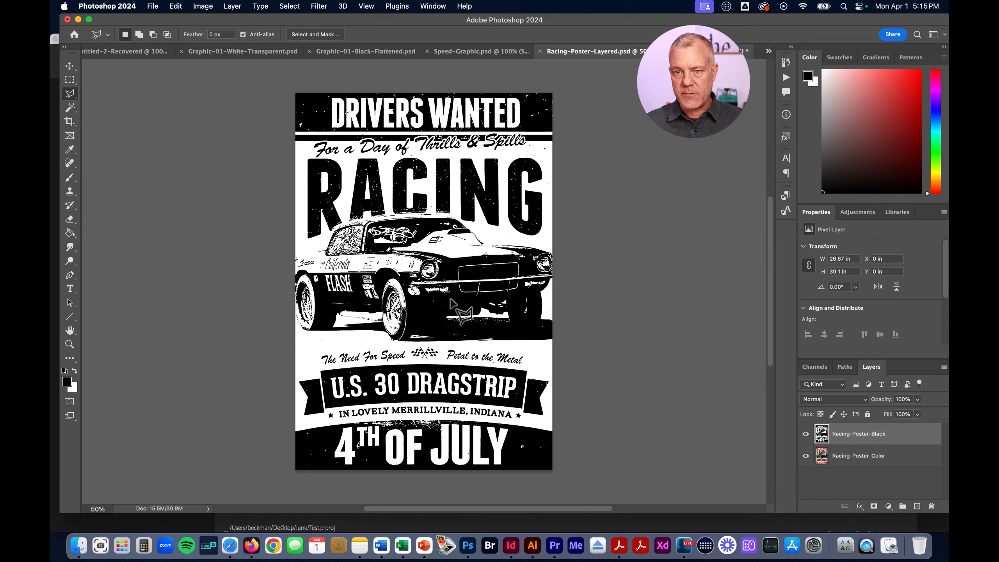
key(super+alt+i)
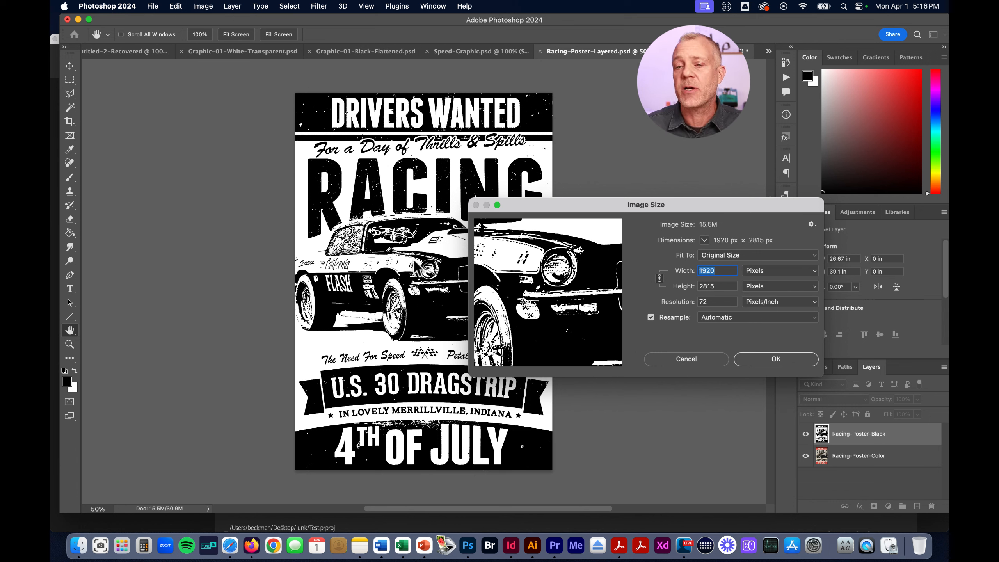
click(689, 359)
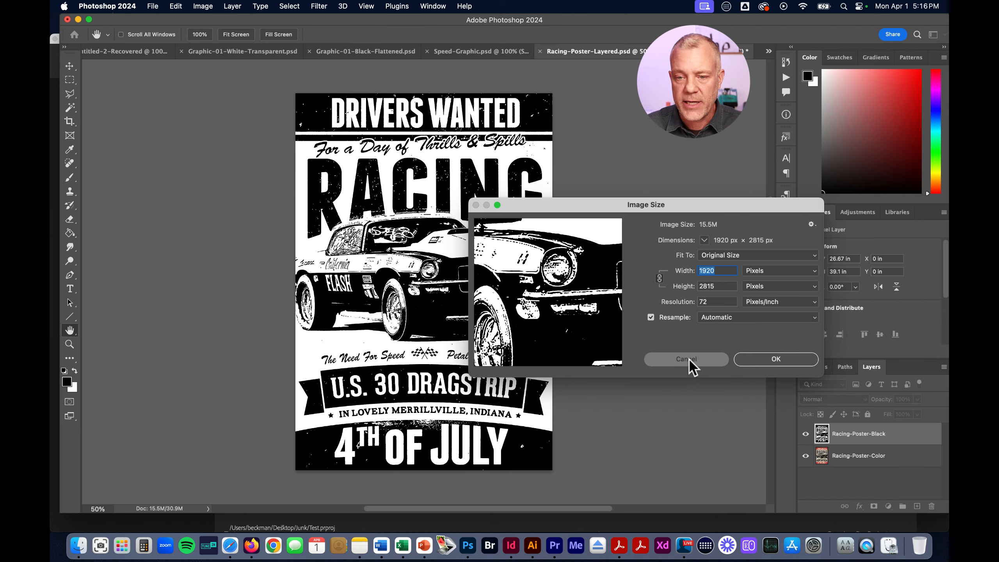
Switch to Premiere Pro and open the recent Car Video project
click(555, 547)
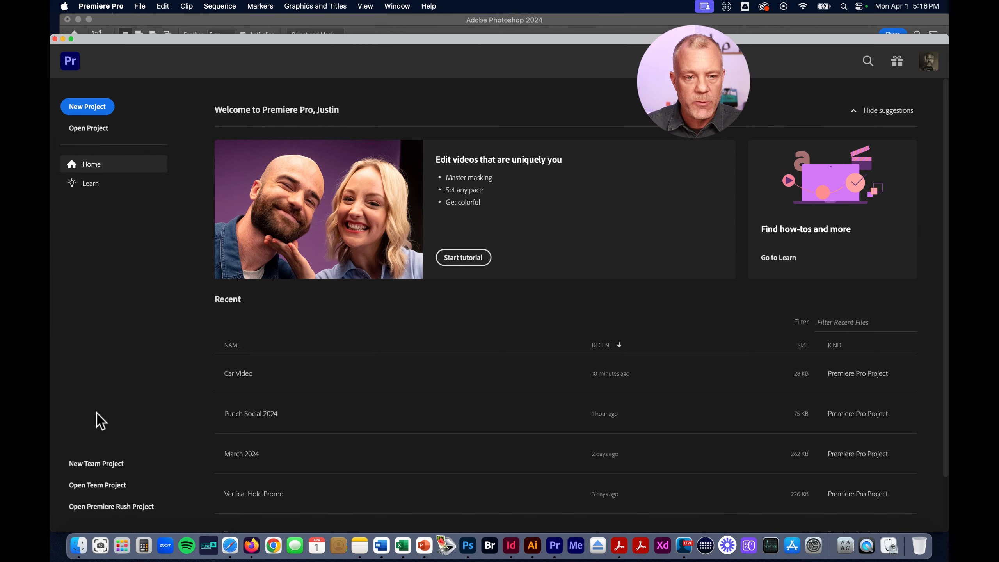
click(245, 374)
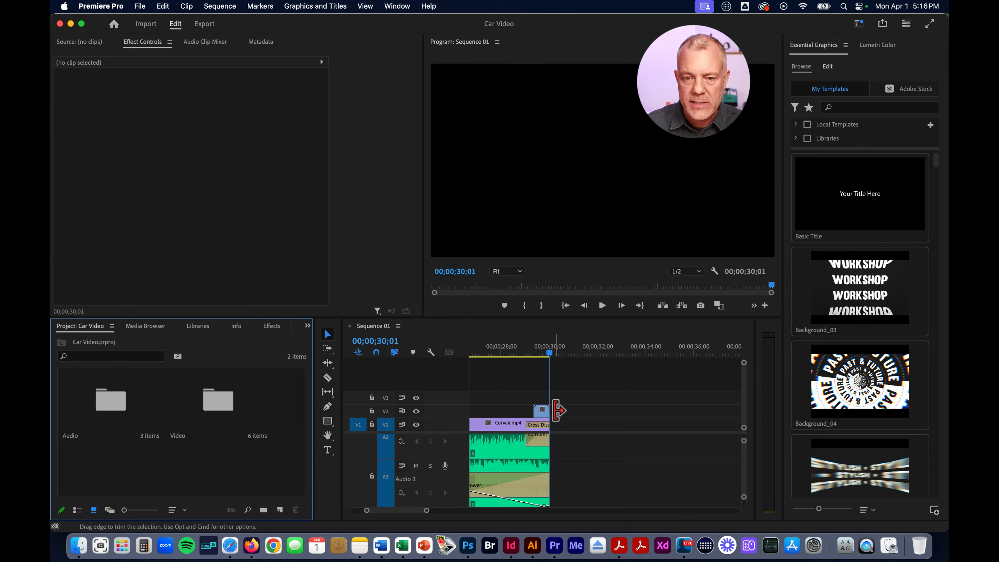
Open the Video bin of the Car Video project
mouse_move(428, 511)
mouse_down()
mouse_move(448, 512)
mouse_move(410, 509)
mouse_up()
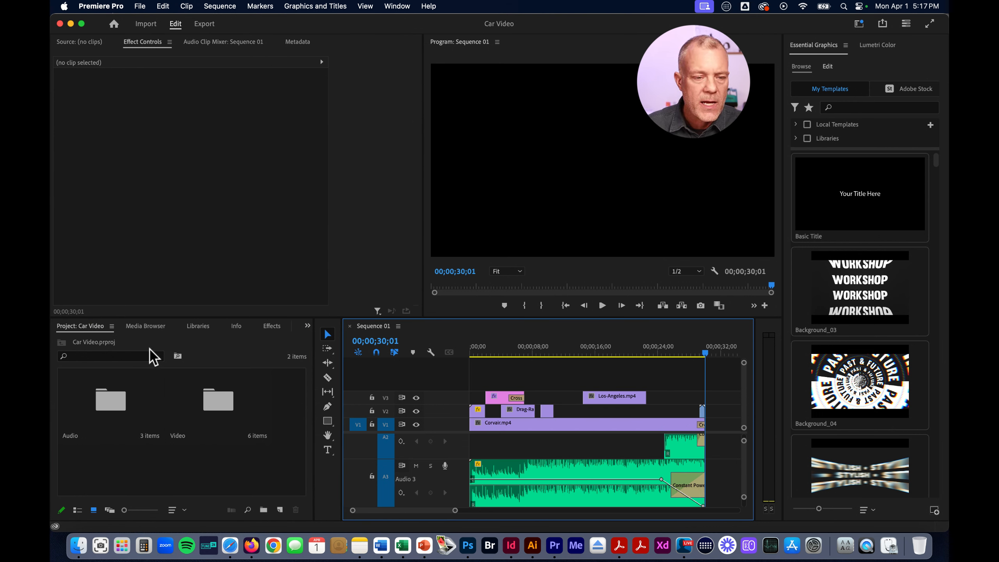
click(107, 411)
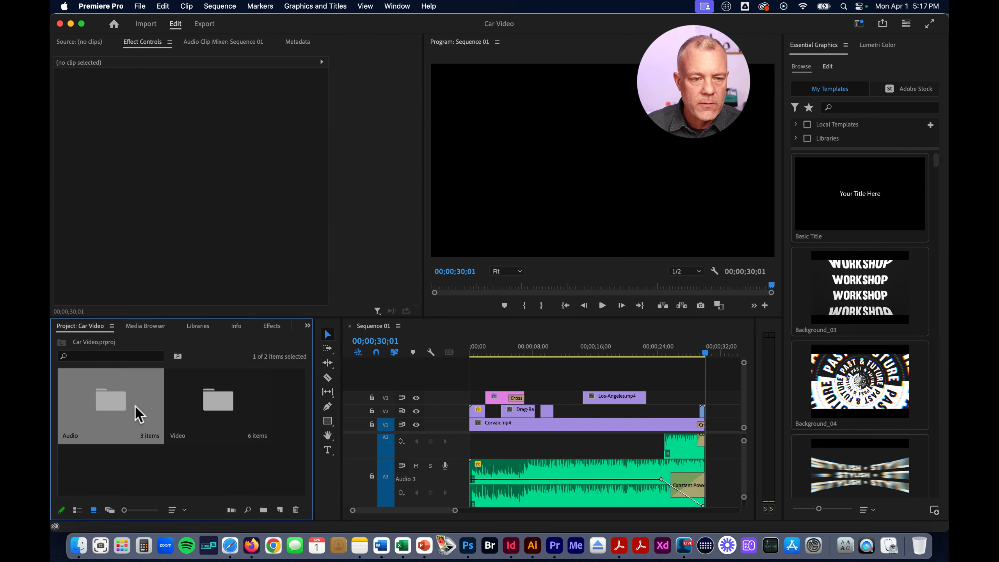
click(216, 411)
click(122, 409)
click(230, 412)
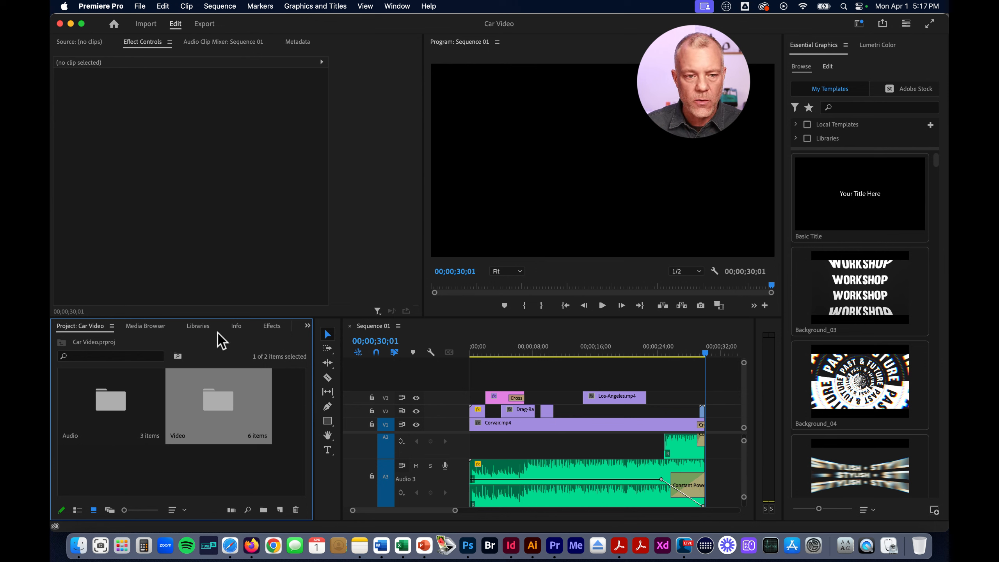
double_click(219, 405)
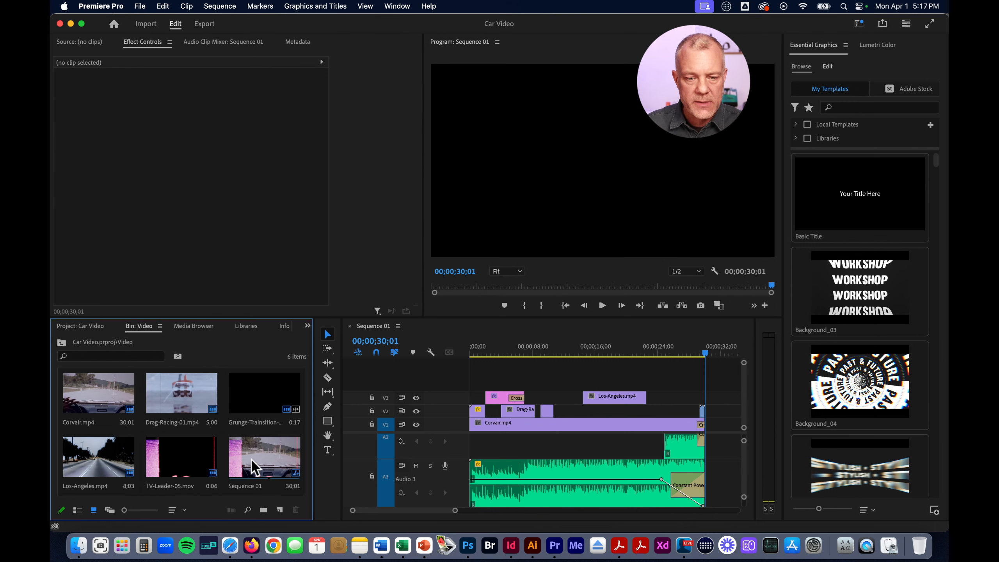
Show the Video bin's contents in list view and sort them by name
click(254, 478)
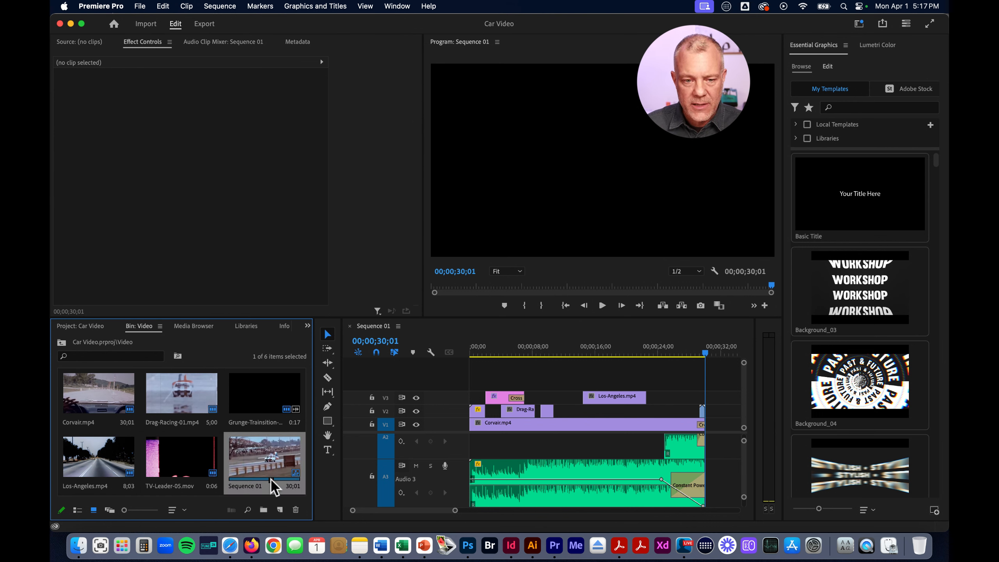
click(77, 510)
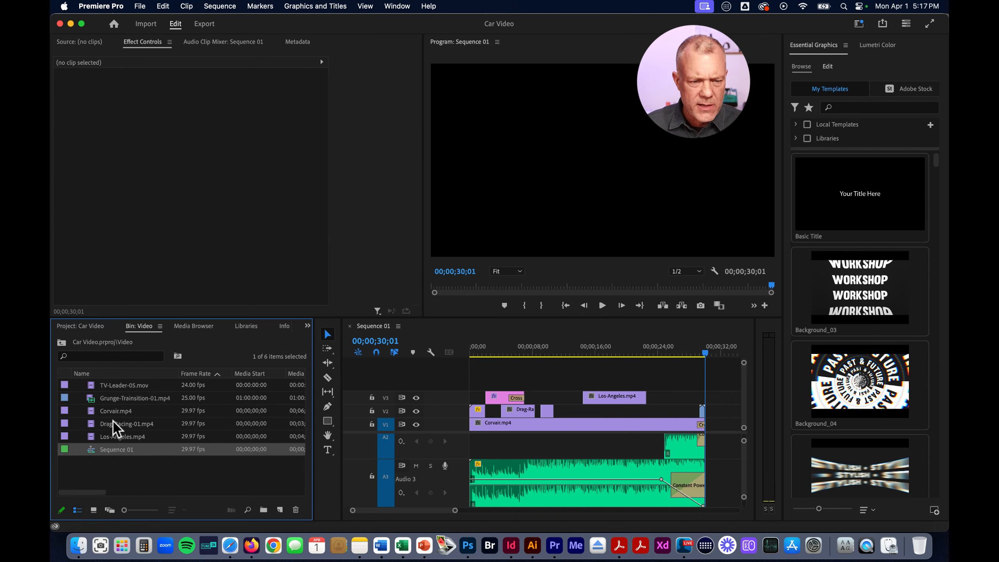
click(107, 374)
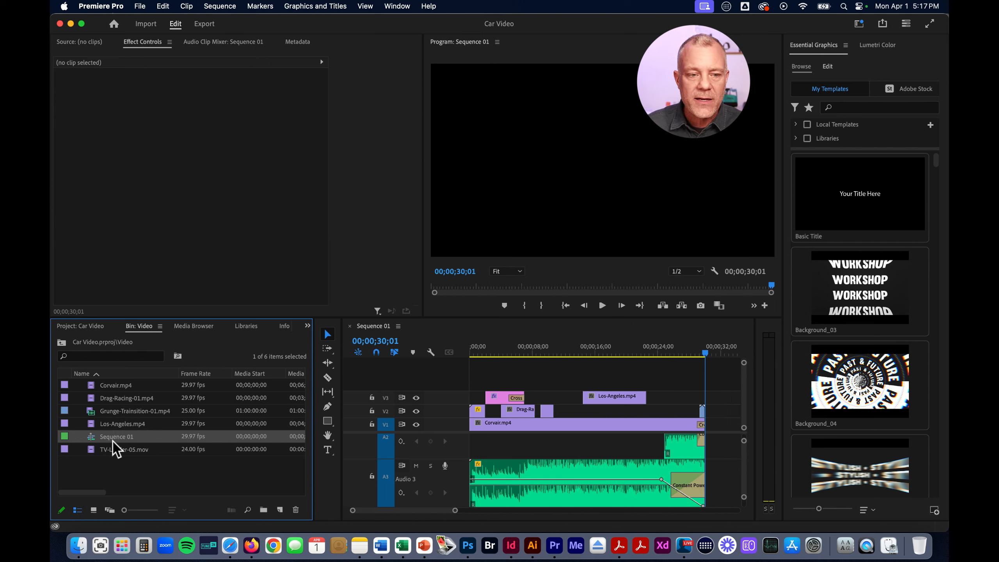
Duplicate Sequence 01 in the Video bin and rename the copy as Sequence 02
right_click(91, 436)
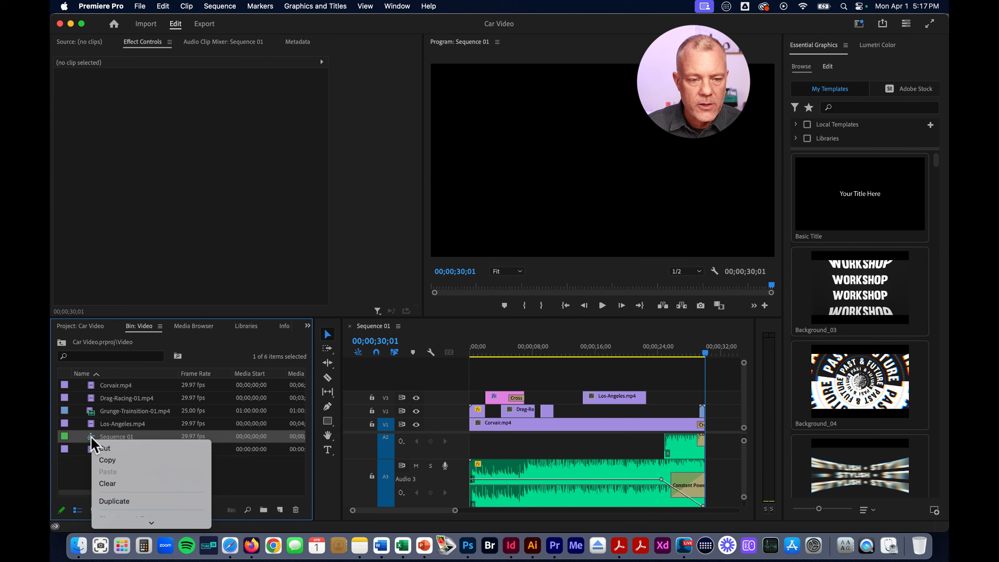
click(122, 508)
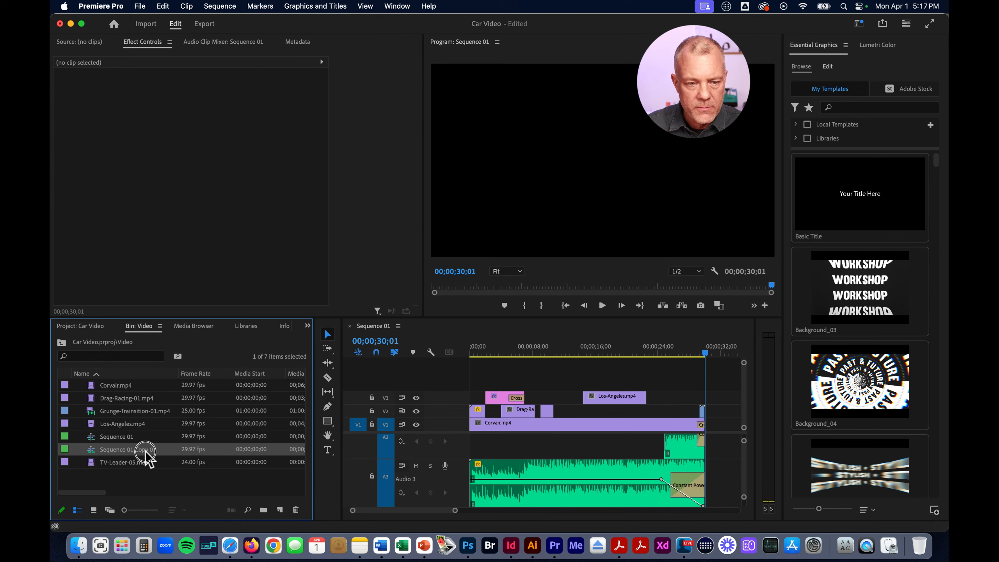
click(146, 451)
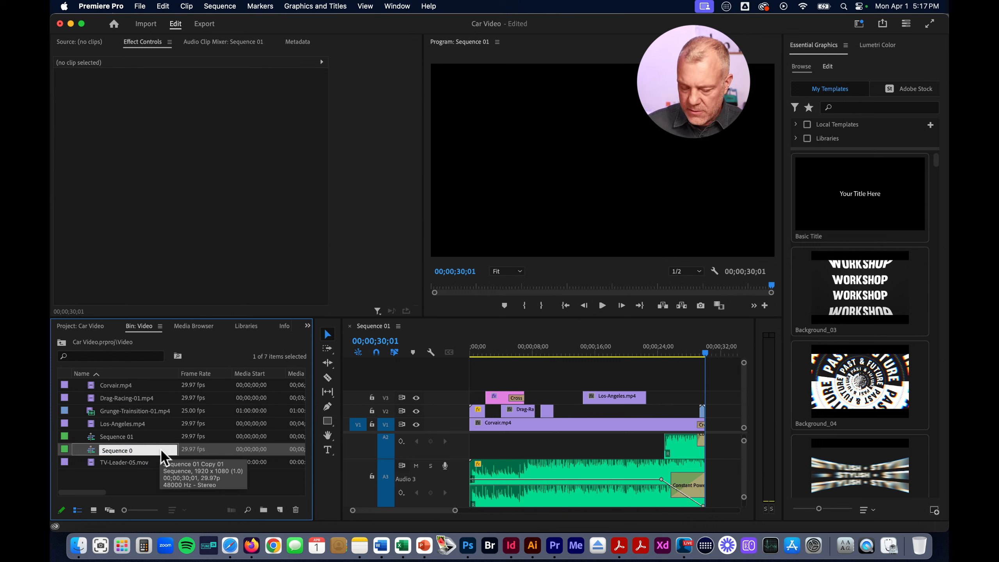
text(Sequence 02)
key(Return)
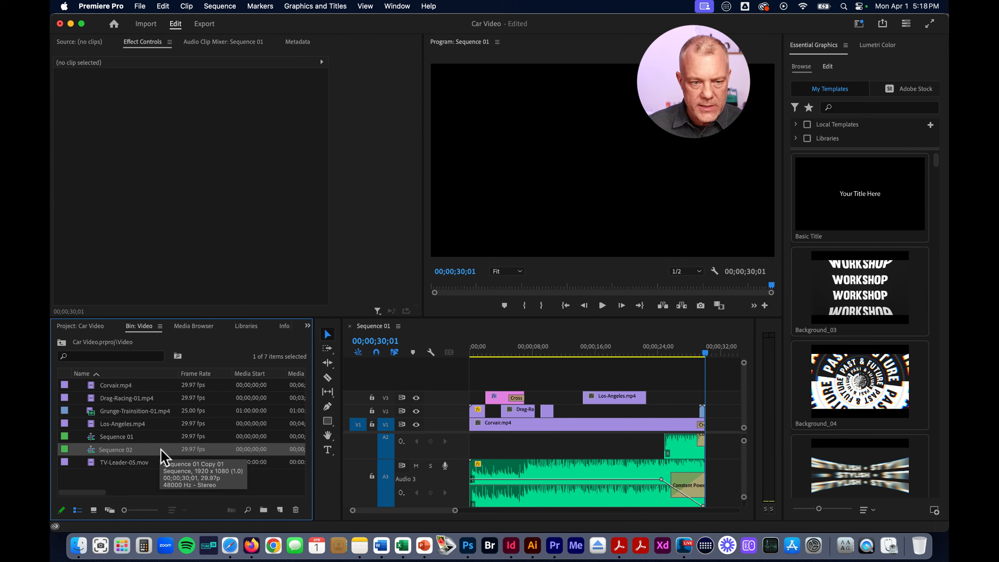
Open Sequence 02 in the timeline and compare it with Sequence 01, leaving Sequence 02 active
double_click(90, 451)
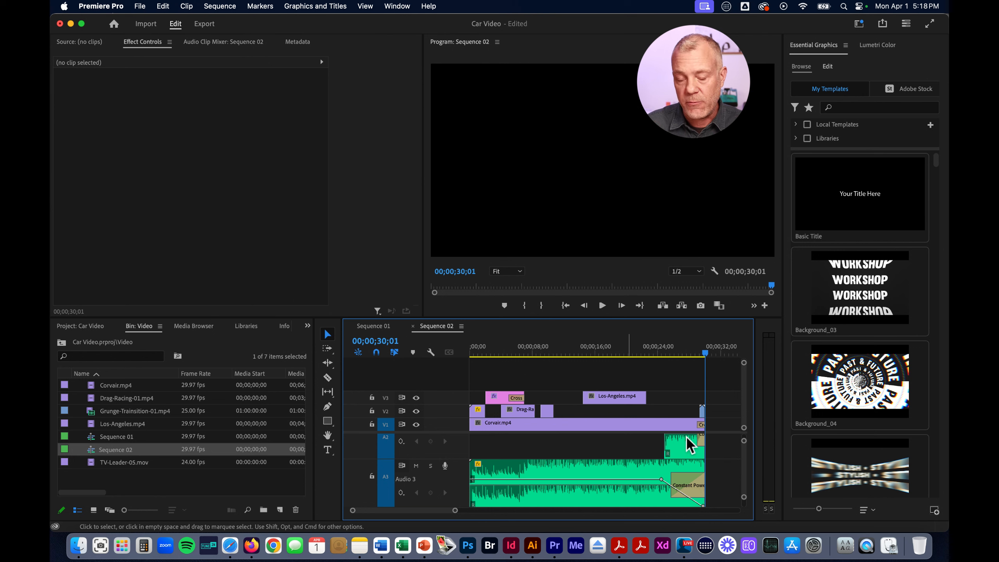
click(380, 328)
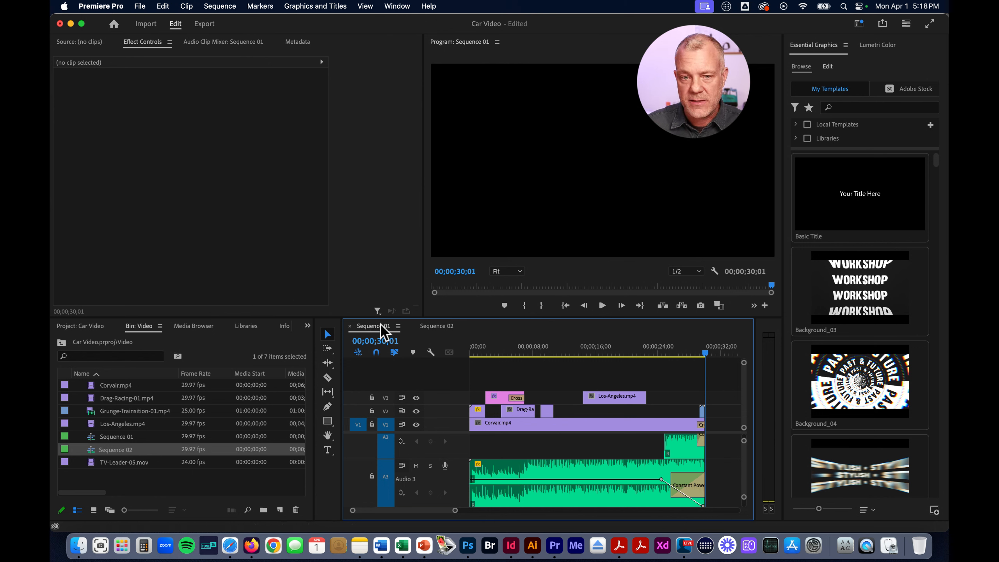
click(436, 327)
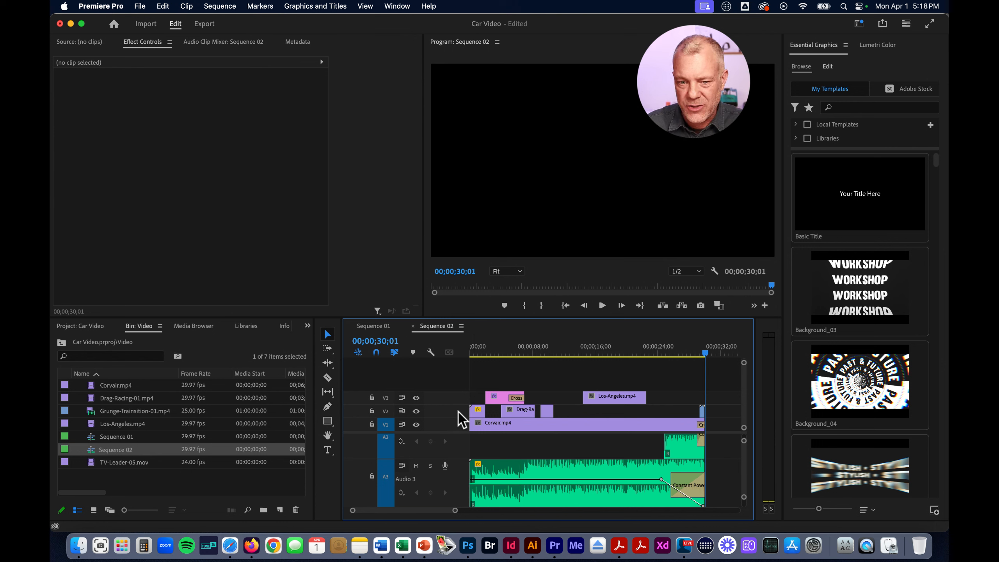
Add a new video track above V3 in Sequence 02
click(502, 403)
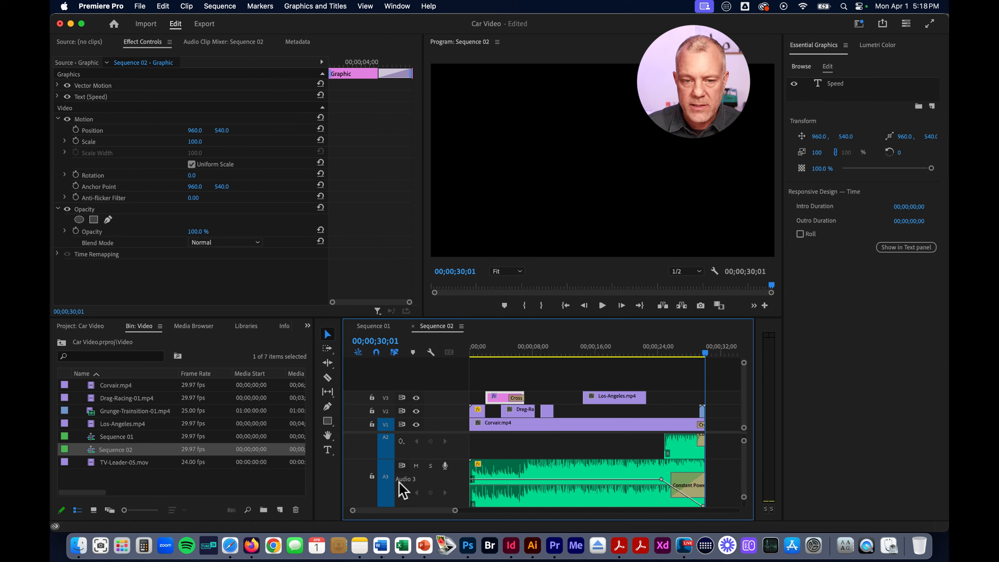
right_click(440, 399)
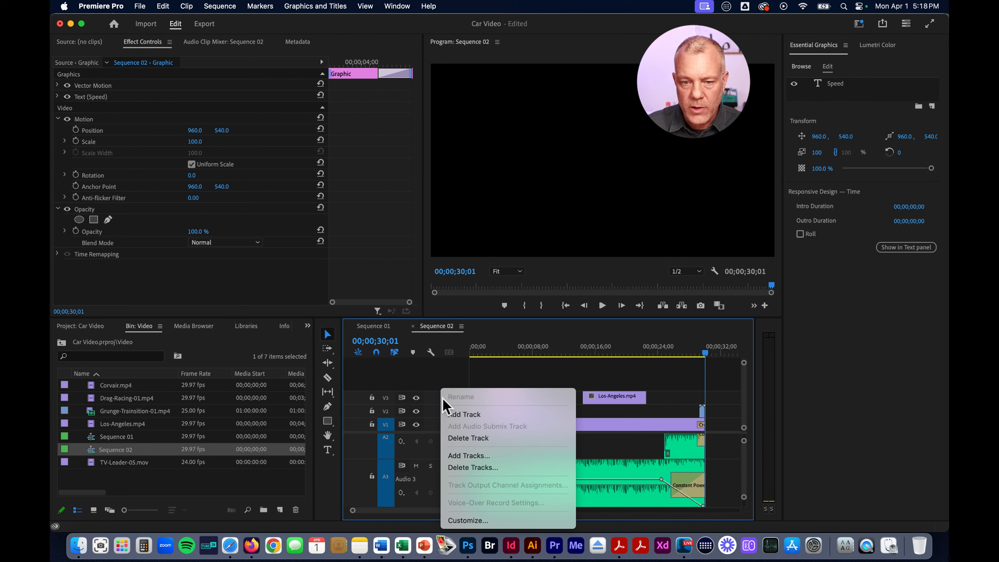
click(466, 416)
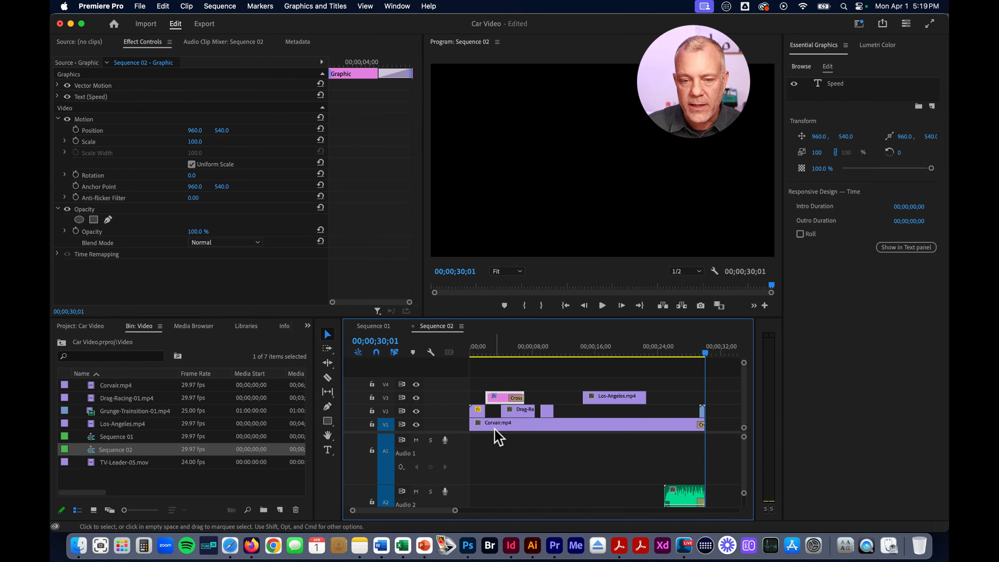
click(479, 426)
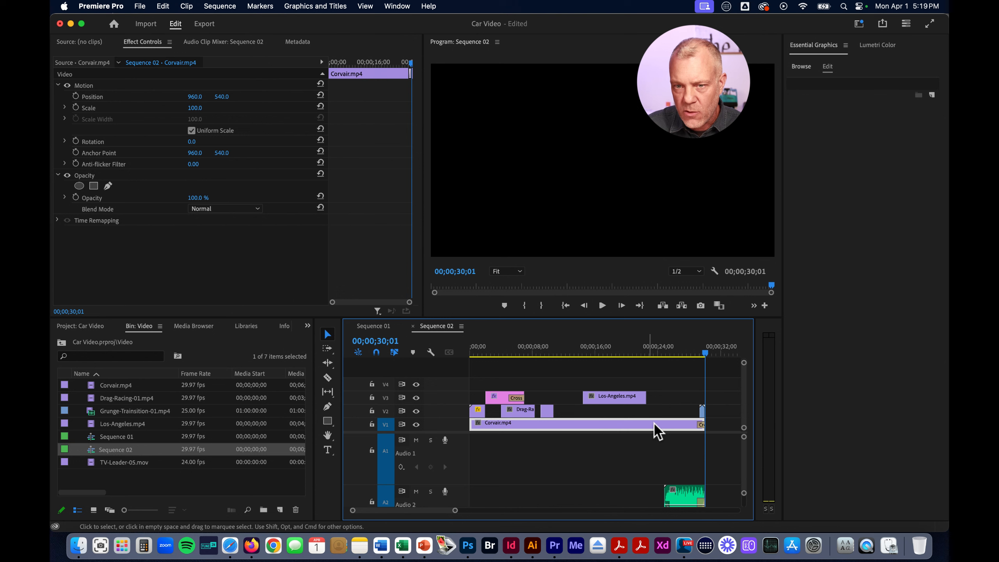
click(548, 355)
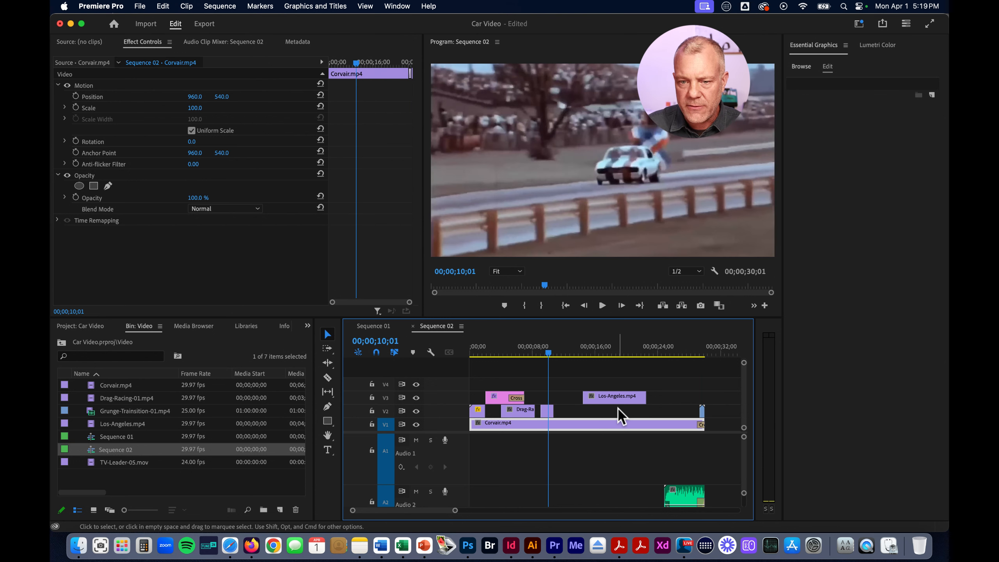
click(607, 402)
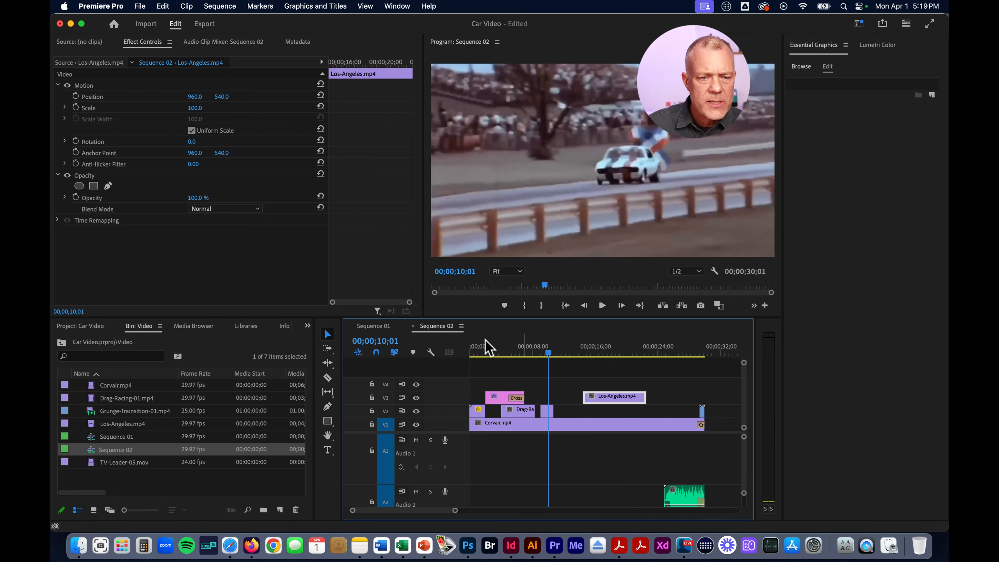
Show the Video bin as thumbnails, load Drag-Racing-01.mp4 in the Source Monitor, and mark in and out points around a 00;00;01;19 excerpt
click(94, 510)
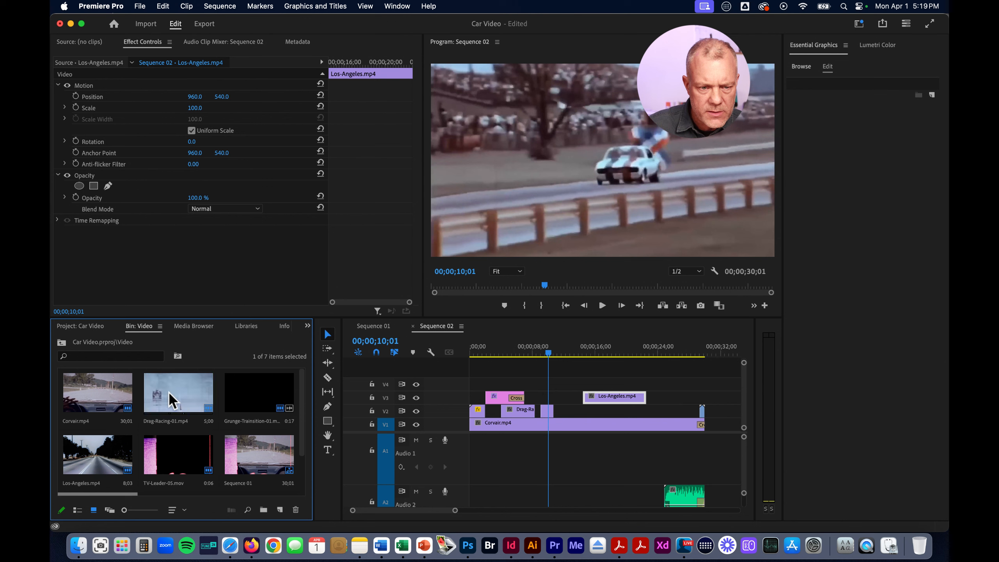
double_click(188, 396)
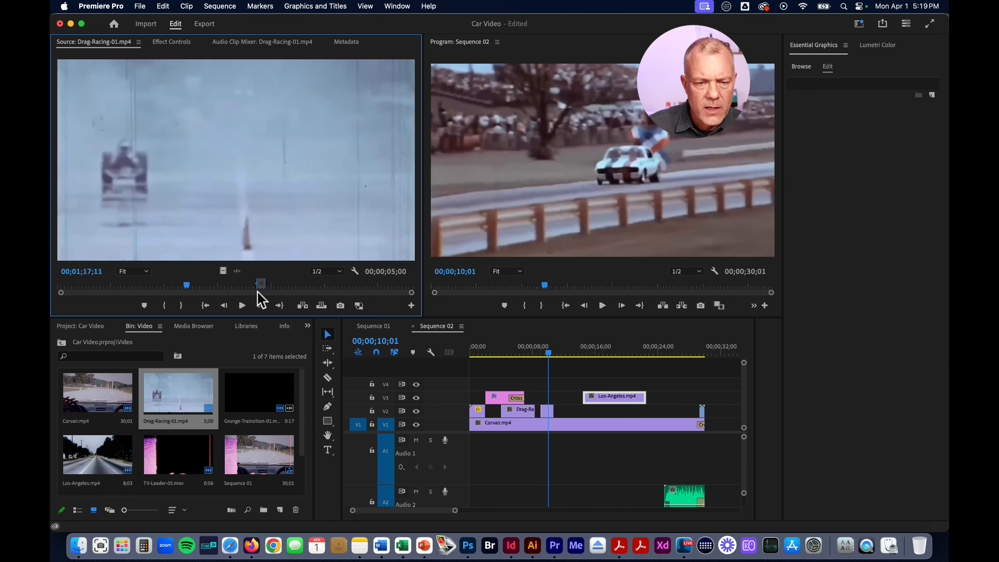
drag(193, 284, 200, 286)
click(164, 306)
click(182, 306)
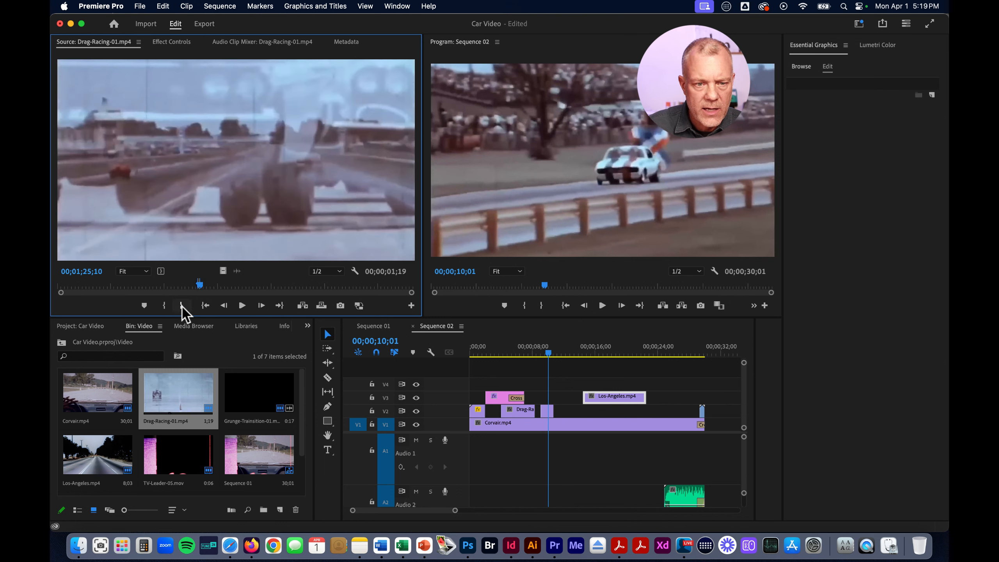
Try overwriting part of Corvair.mp4 on V1 with the video-only Drag-Racing-01.mp4 excerpt, review the cut with V3 hidden, and undo the overwrite
drag(222, 271, 568, 429)
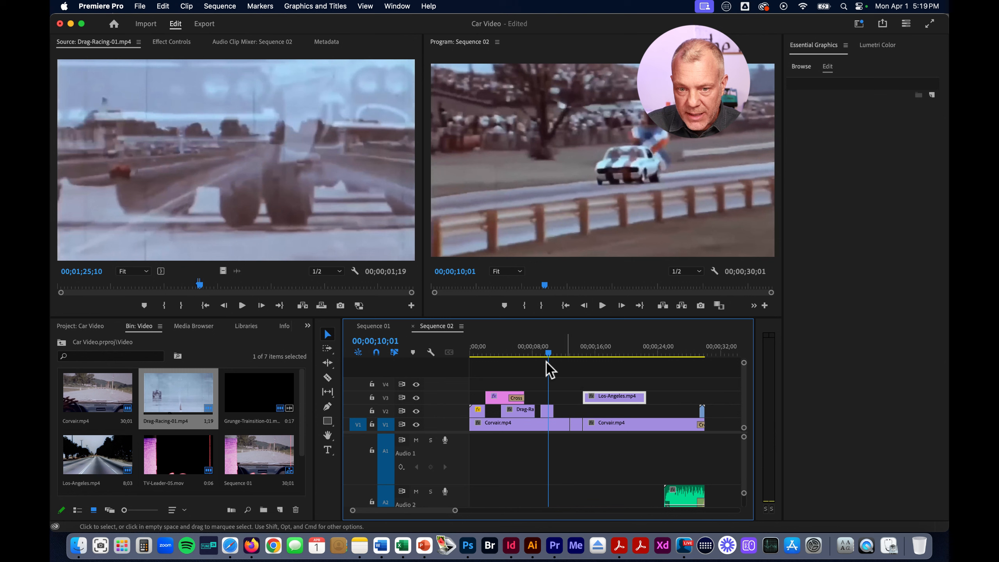
drag(555, 353, 574, 356)
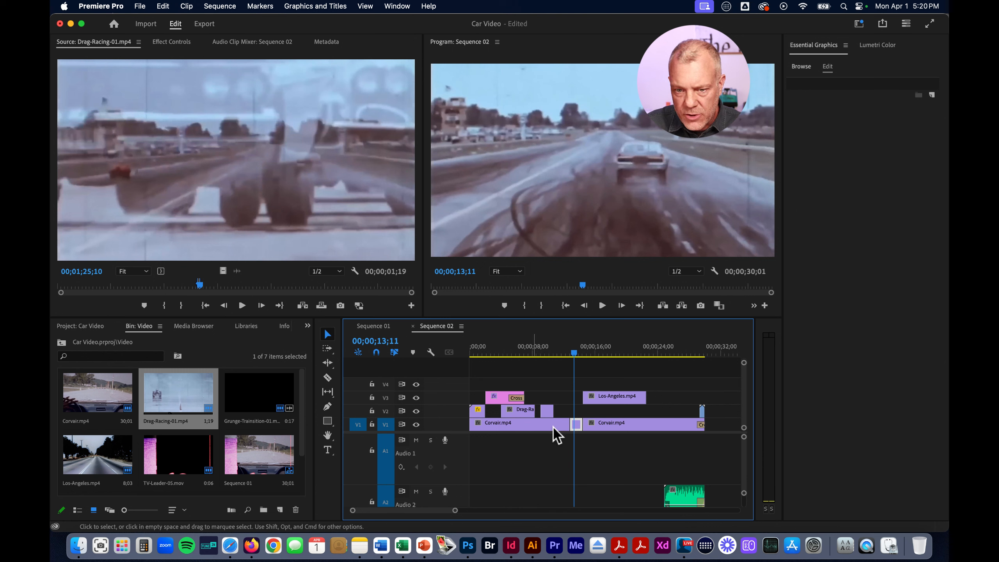
drag(576, 356, 589, 357)
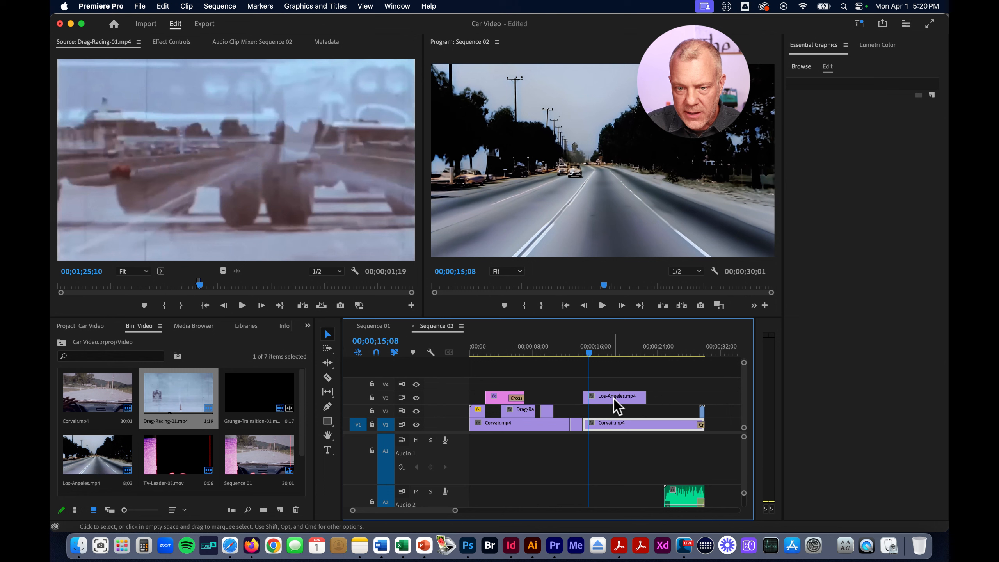
click(415, 397)
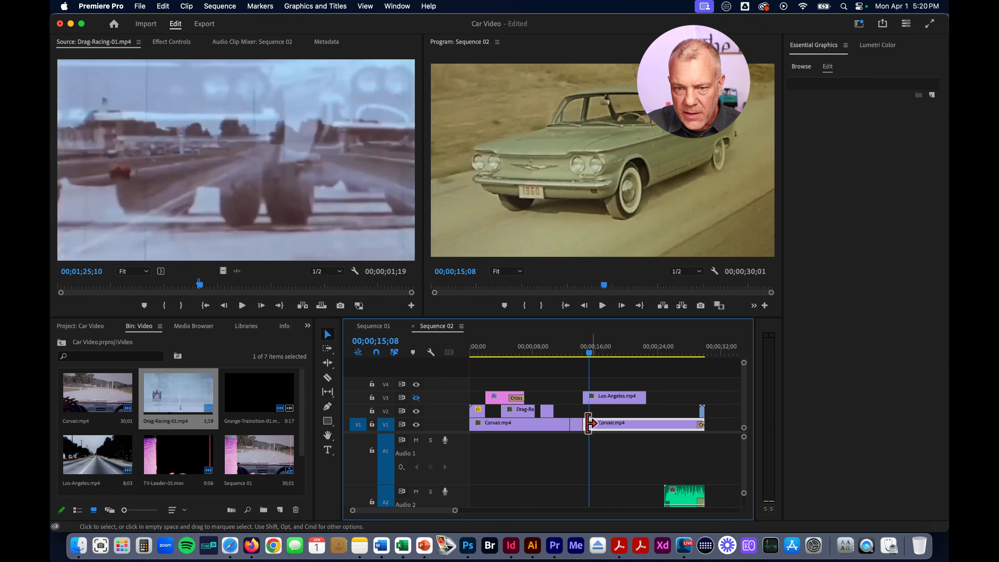
click(566, 356)
mouse_move(564, 356)
mouse_down()
mouse_move(597, 357)
mouse_move(574, 365)
mouse_up()
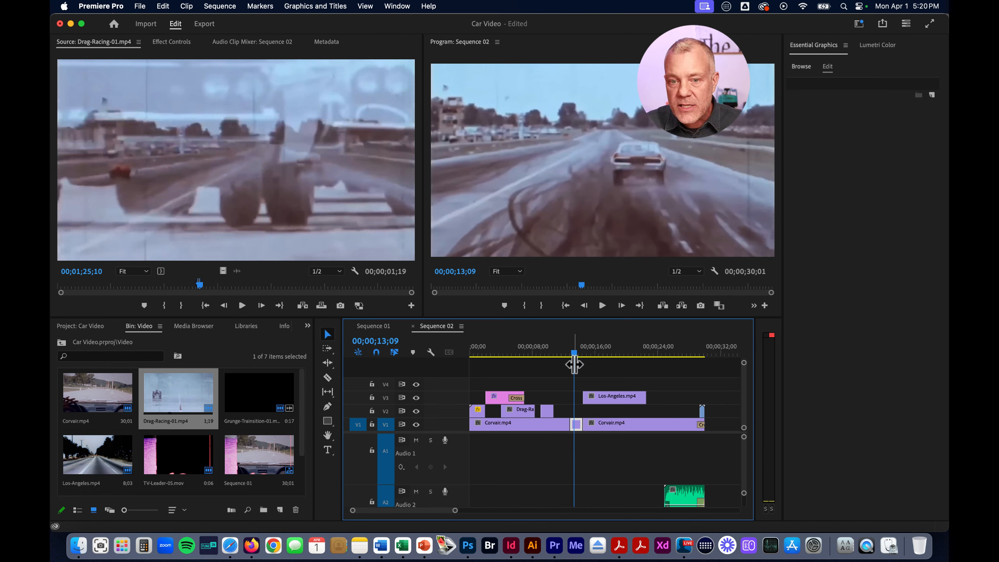
key(super+z)
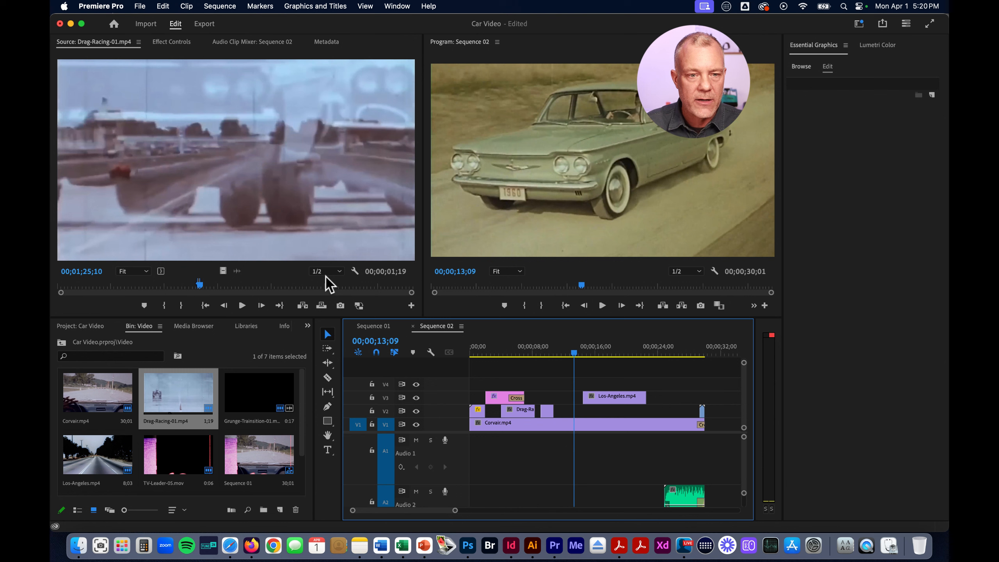
Try inserting the video-only Drag-Racing-01.mp4 excerpt into V1 at 00;00;13;09, pushing the following clips along, and undo the insert
drag(223, 272, 577, 424)
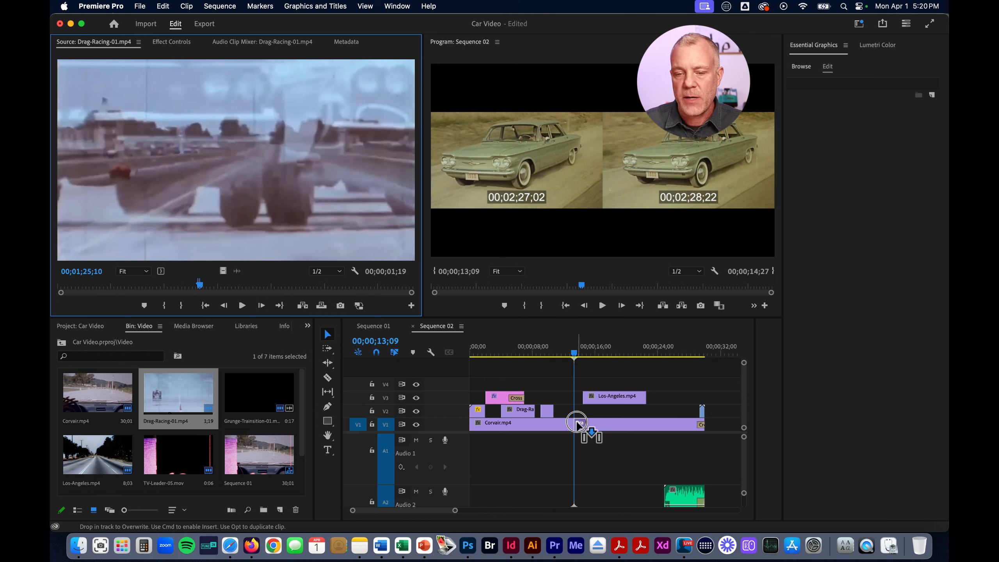
drag(576, 424, 577, 425)
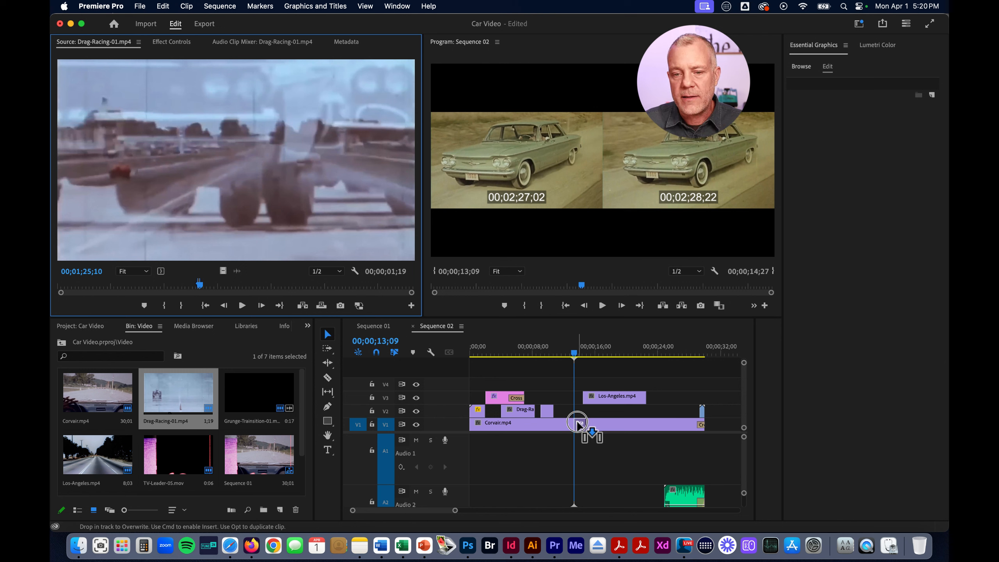
drag(578, 424, 576, 426)
key(super)
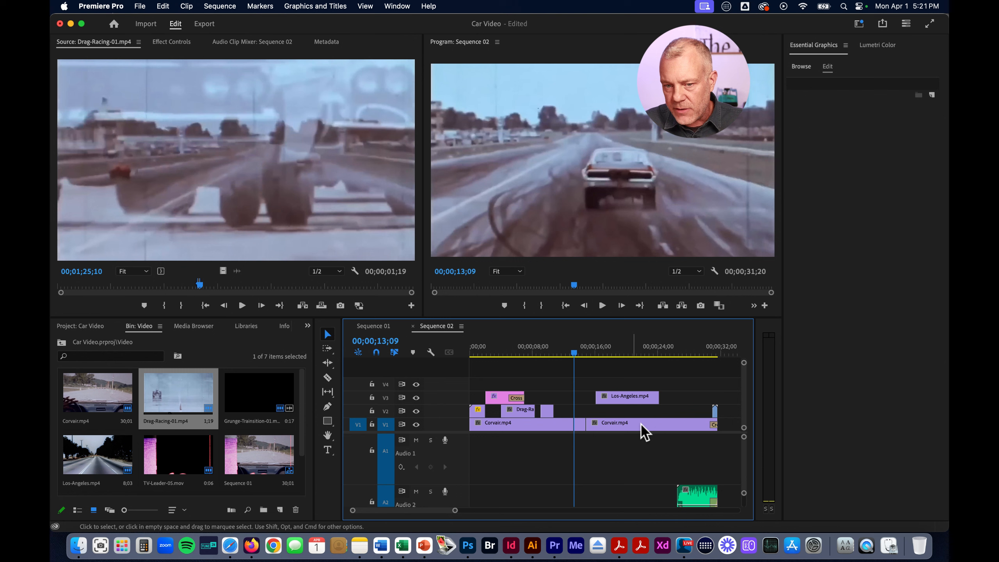
click(581, 424)
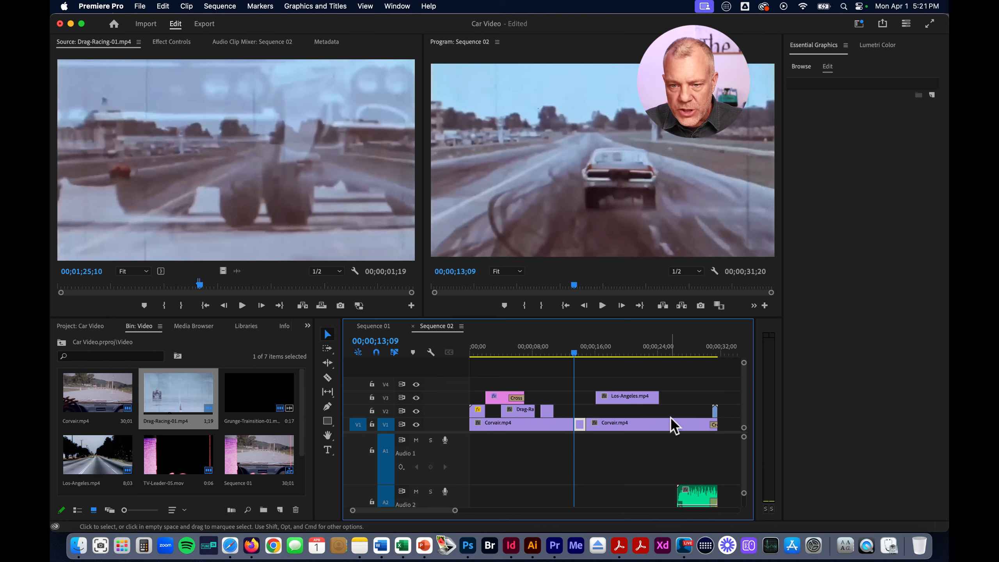
key(shift+Delete)
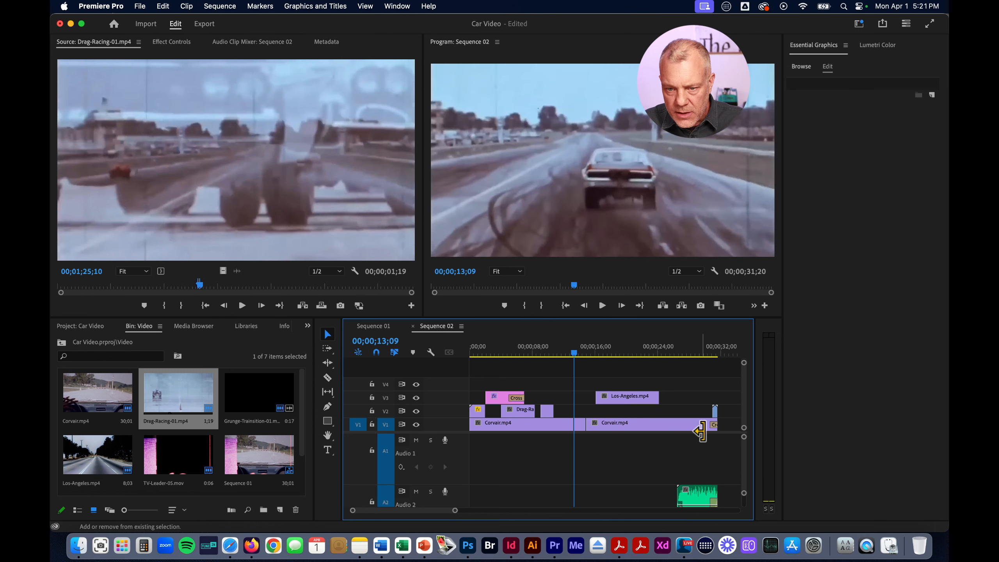
key(super+z)
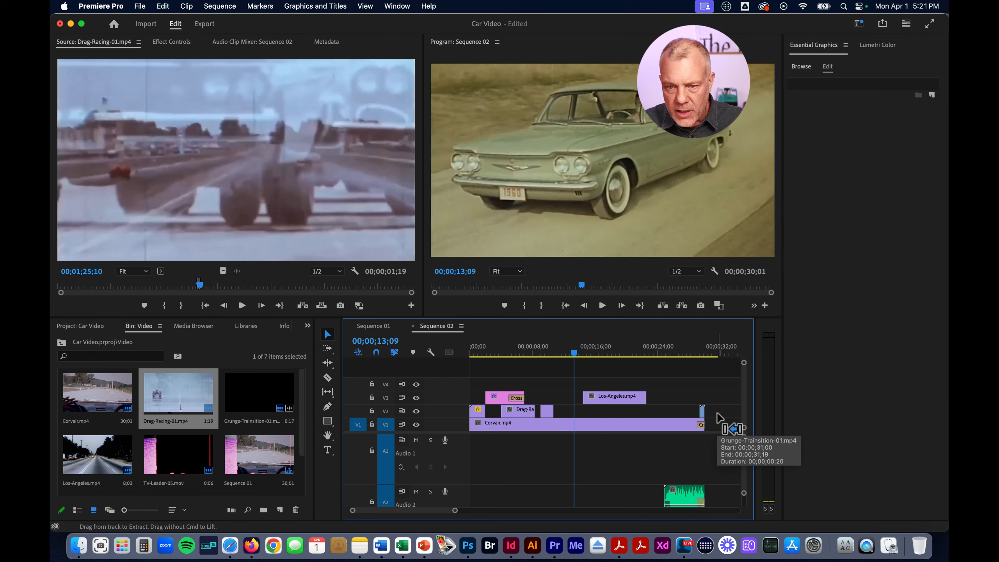
Redo the insert of the Drag-Racing-01.mp4 excerpt into V1 and undo it again
key(super+shift+z)
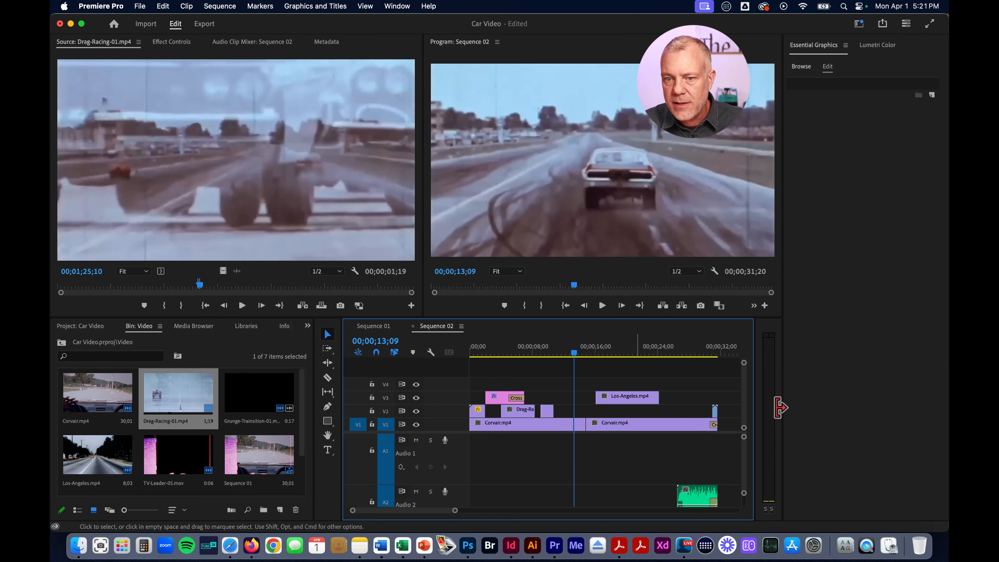
key(super+z)
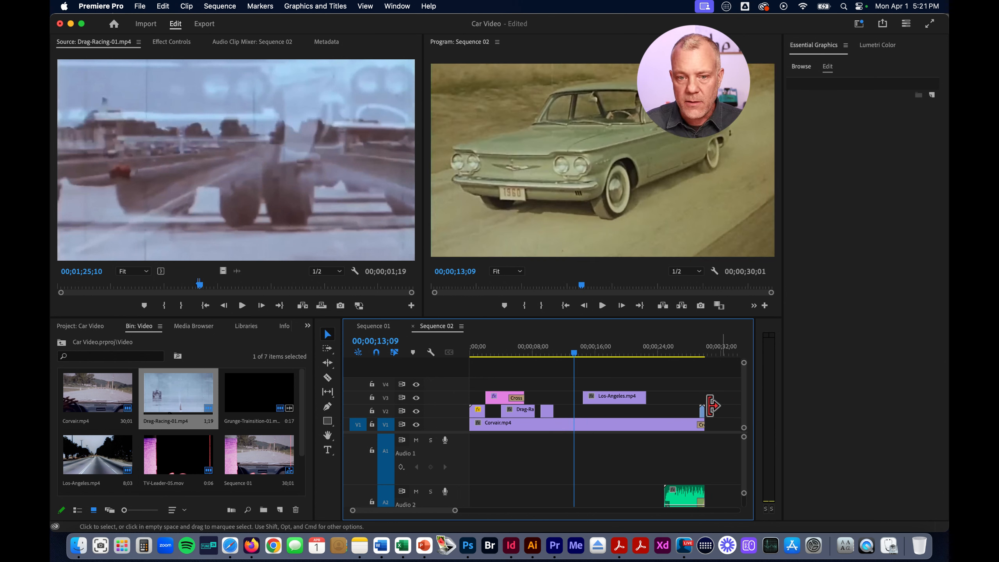
Look through the audio tracks of Sequence 02 and reduce the height of the Audio 3 music track
scroll(624, 464, down, 1)
scroll(620, 457, down, 4)
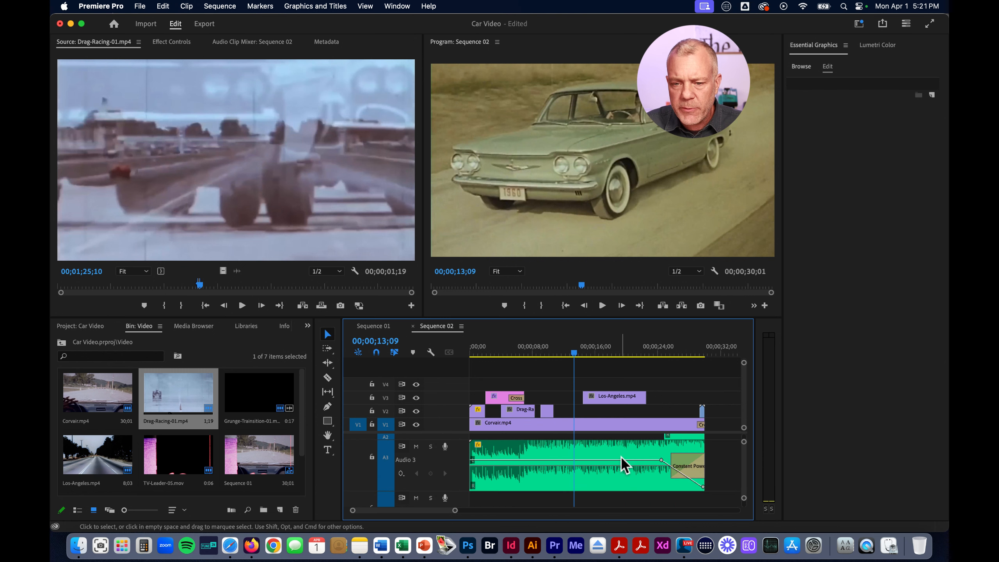
scroll(620, 456, up, 1)
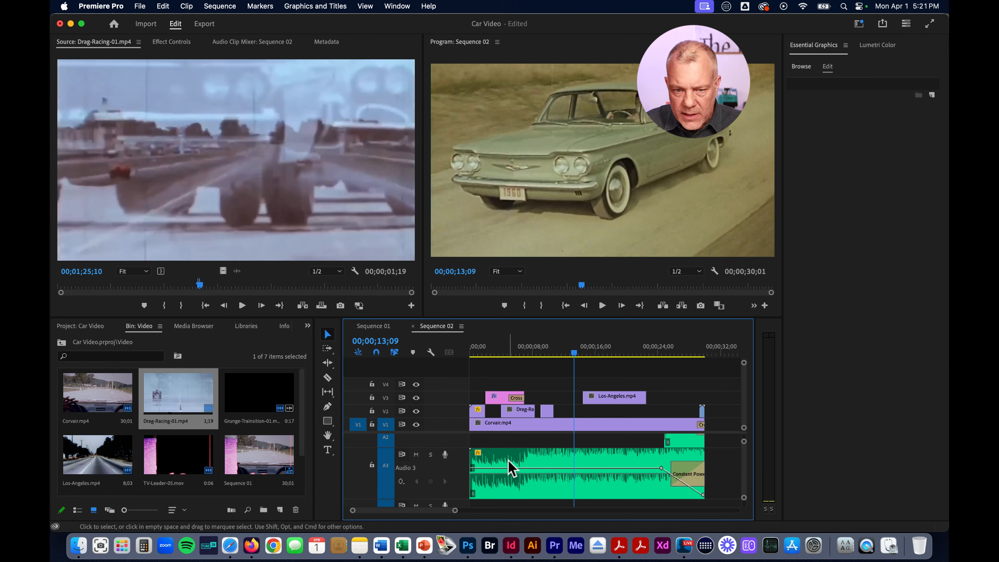
scroll(449, 484, down, 2)
mouse_move(430, 482)
mouse_down()
mouse_move(430, 457)
mouse_move(430, 470)
mouse_up()
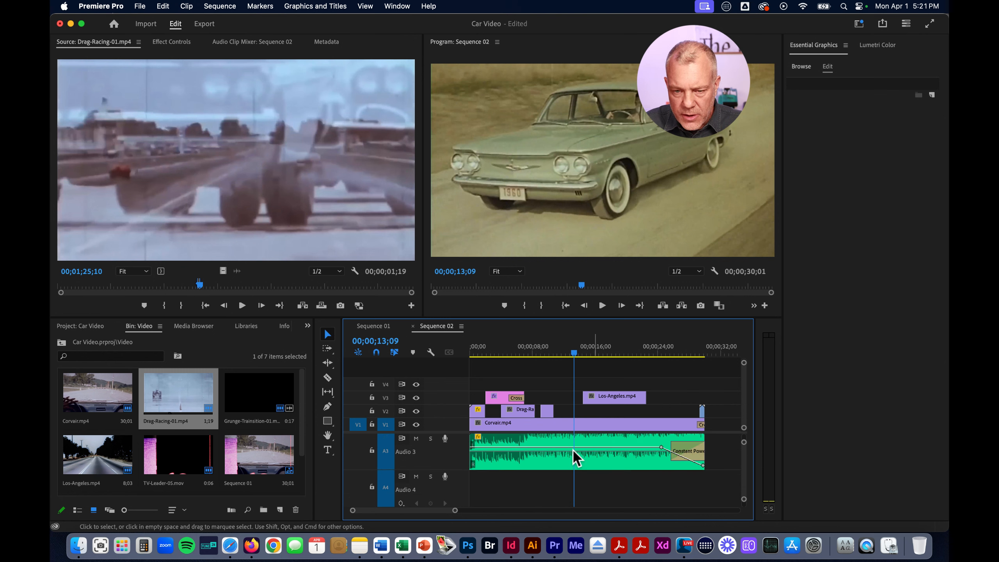
scroll(582, 449, up, 2)
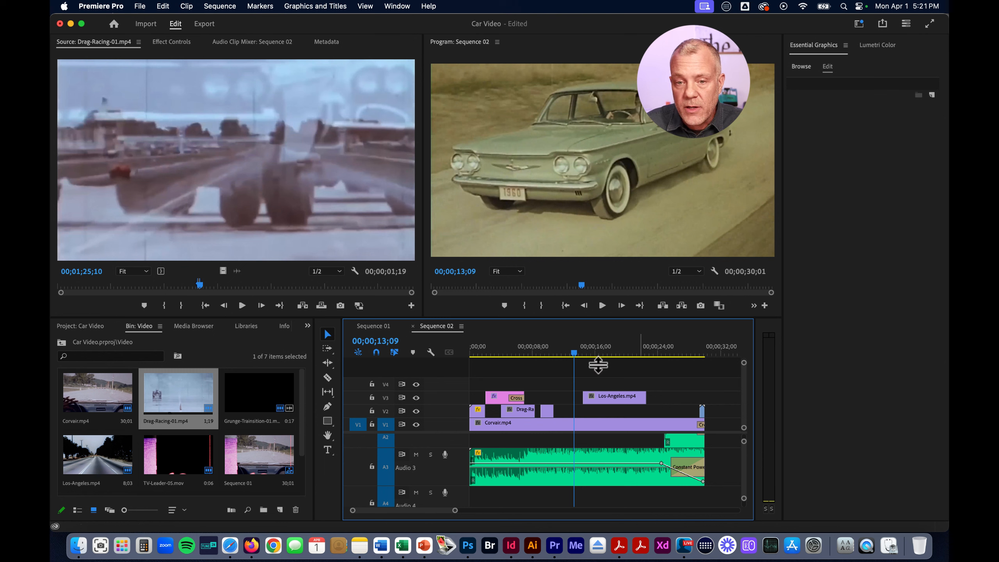
Try the default transition at the end of Los-Angeles.mp4 on V3, and undo it
drag(590, 352, 599, 353)
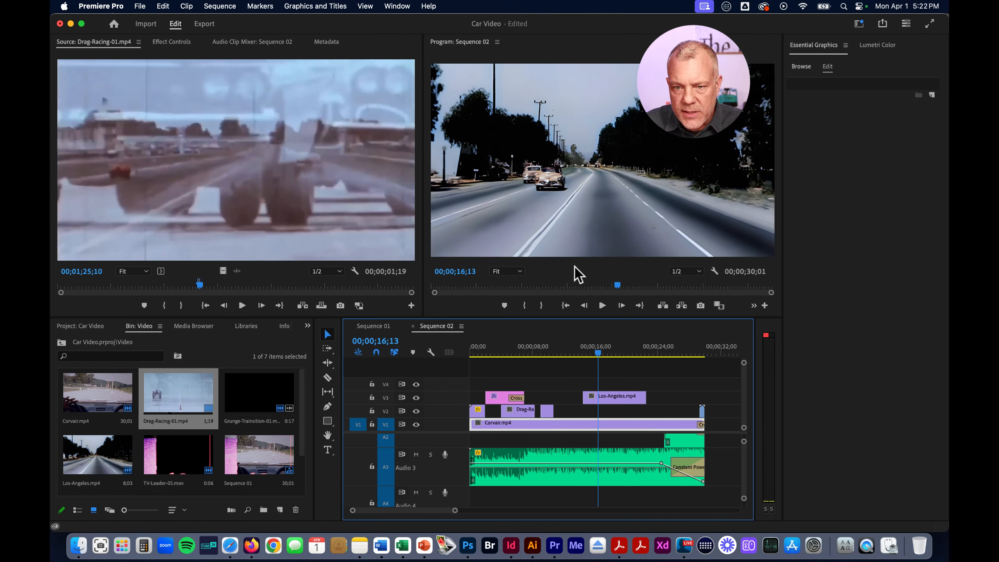
click(616, 399)
drag(598, 353, 627, 351)
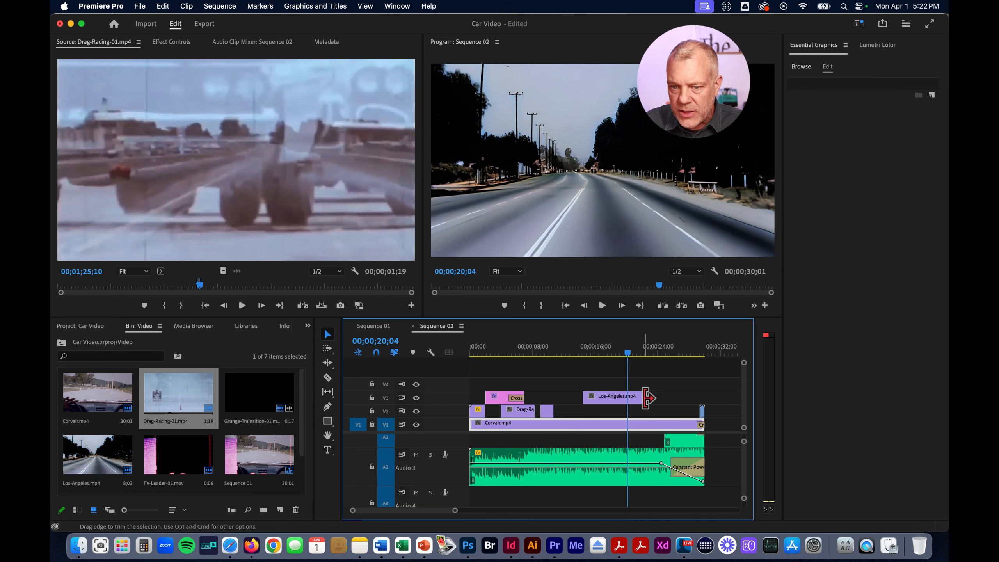
right_click(647, 399)
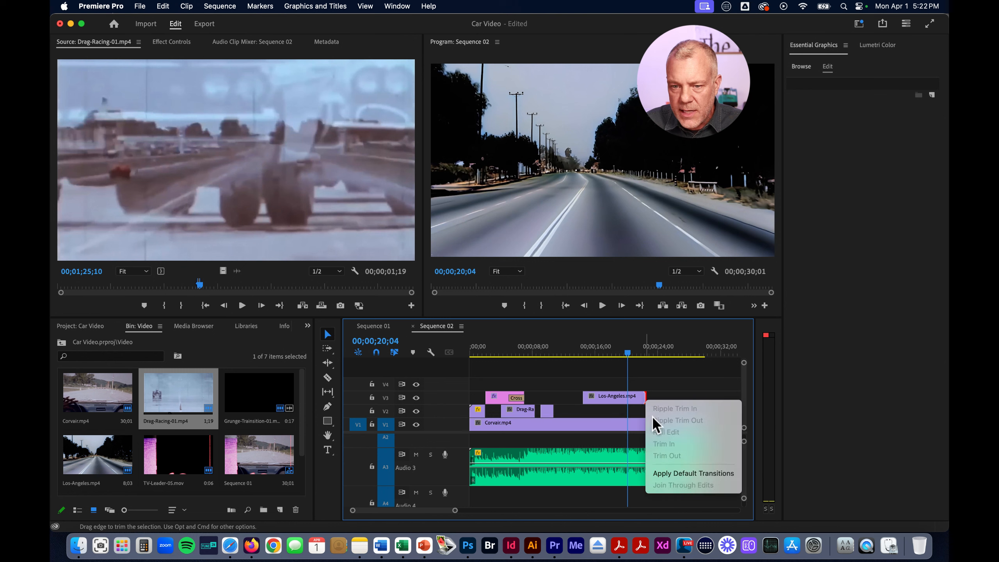
click(672, 474)
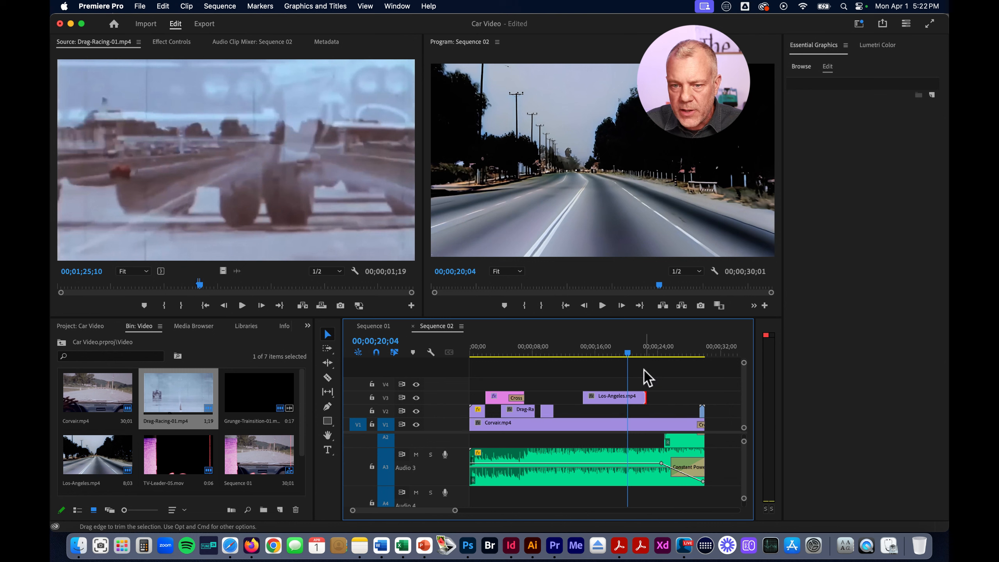
click(634, 352)
mouse_move(634, 352)
mouse_down()
mouse_move(647, 352)
mouse_move(633, 352)
mouse_up()
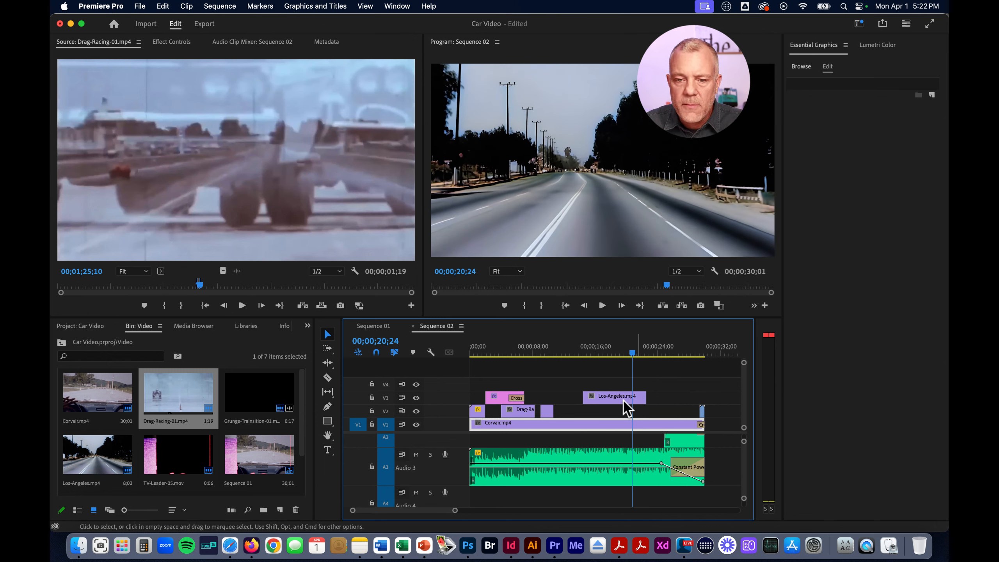
Enlarge the V3 track and use the Pen tool to add an opacity keyframe to Los-Angeles.mp4 just before the playhead
double_click(439, 398)
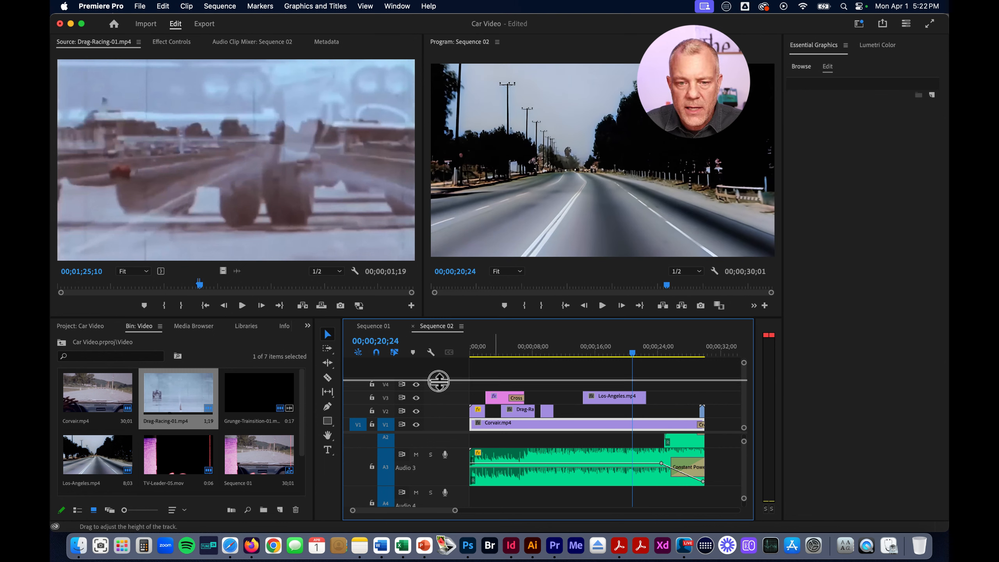
drag(447, 411, 446, 416)
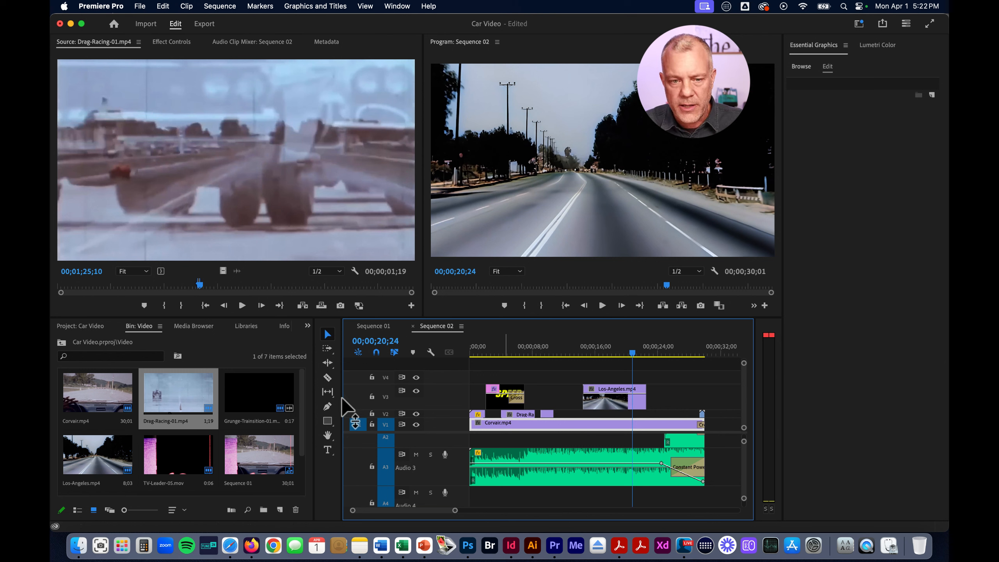
click(327, 406)
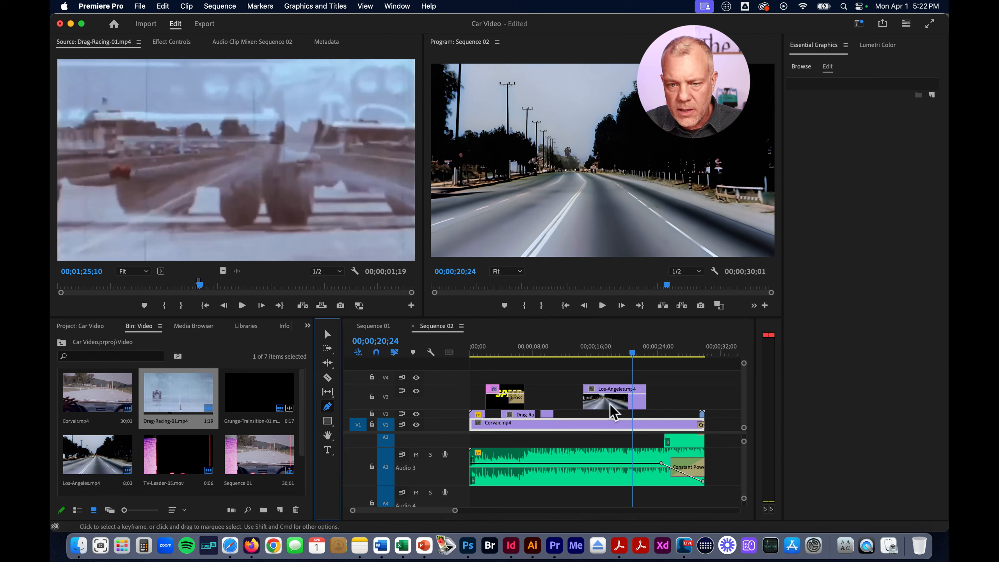
click(623, 393)
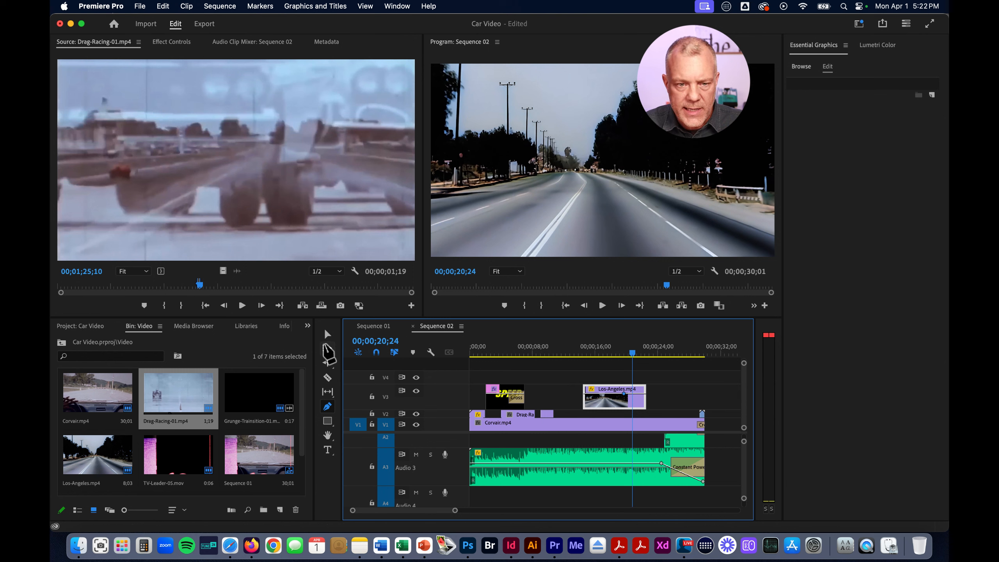
click(327, 334)
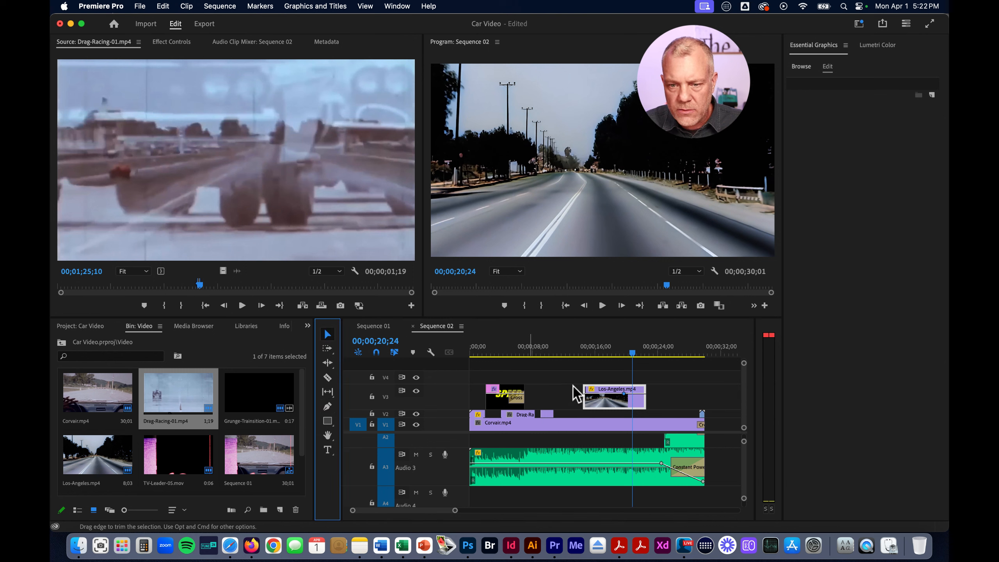
Add a second opacity keyframe near the end of Los-Angeles.mp4 and lower it to fade the clip out
super+click(638, 393)
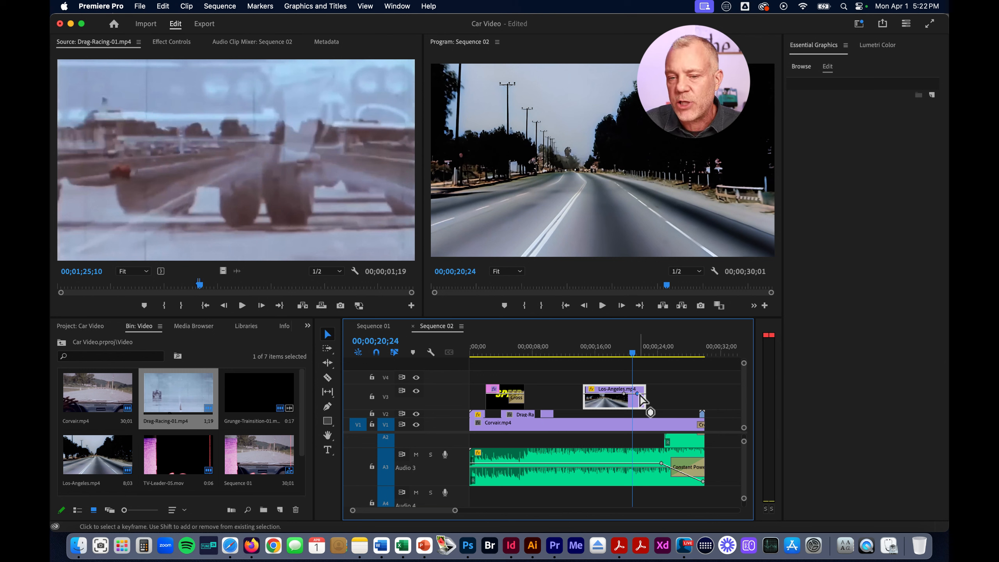
drag(638, 396, 639, 398)
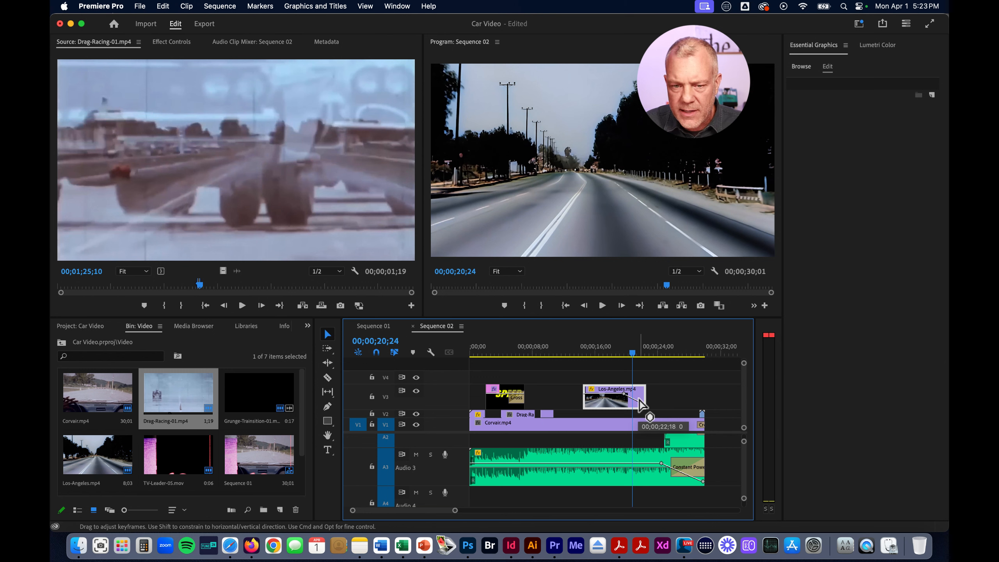
drag(638, 400, 640, 400)
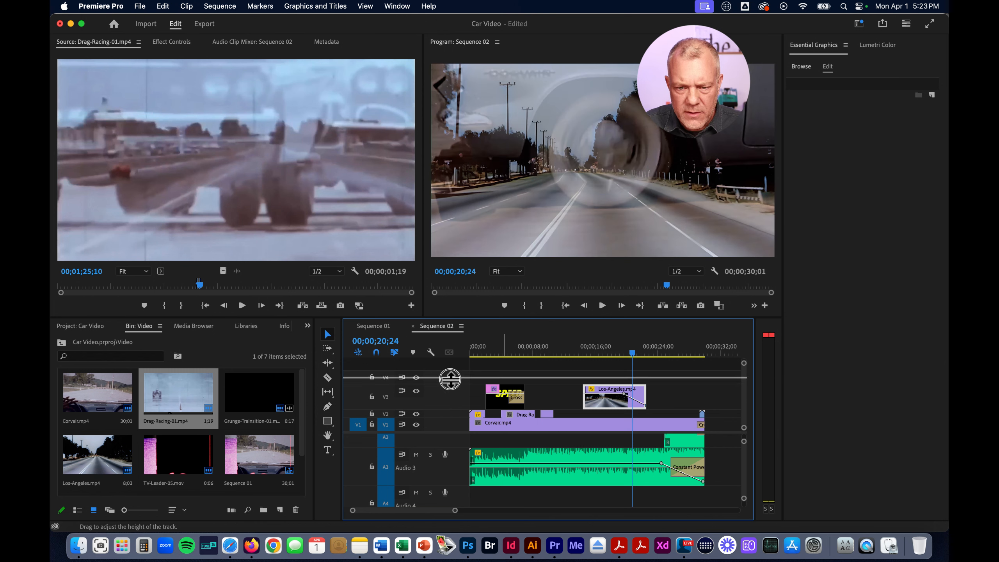
Move the first opacity keyframe of Los-Angeles.mp4 earlier in the enlarged V3 track for a longer fade, and return the playhead to 00;00;13;09
drag(450, 379, 450, 371)
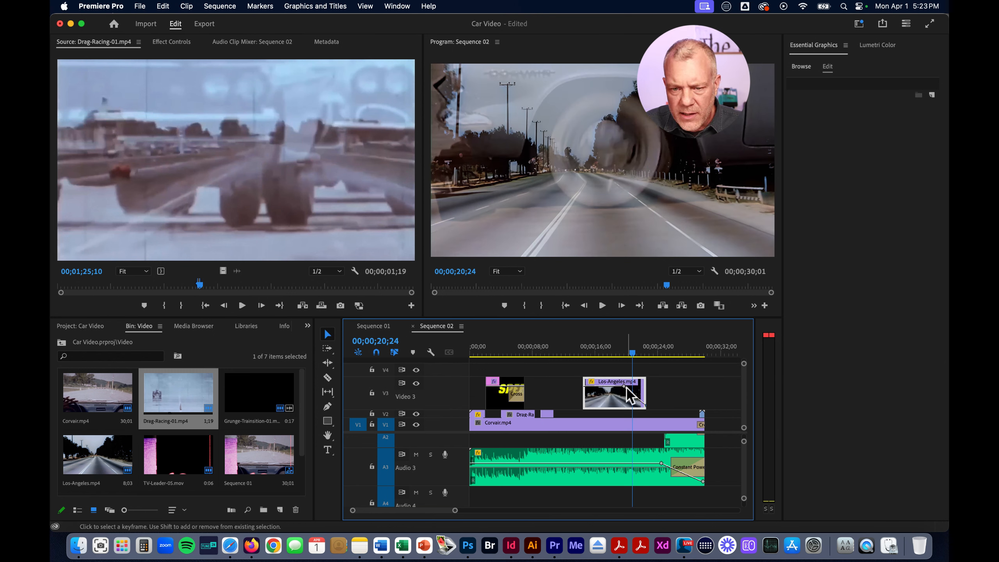
drag(626, 386, 619, 388)
mouse_move(596, 357)
mouse_down()
mouse_move(652, 356)
mouse_move(577, 357)
mouse_up()
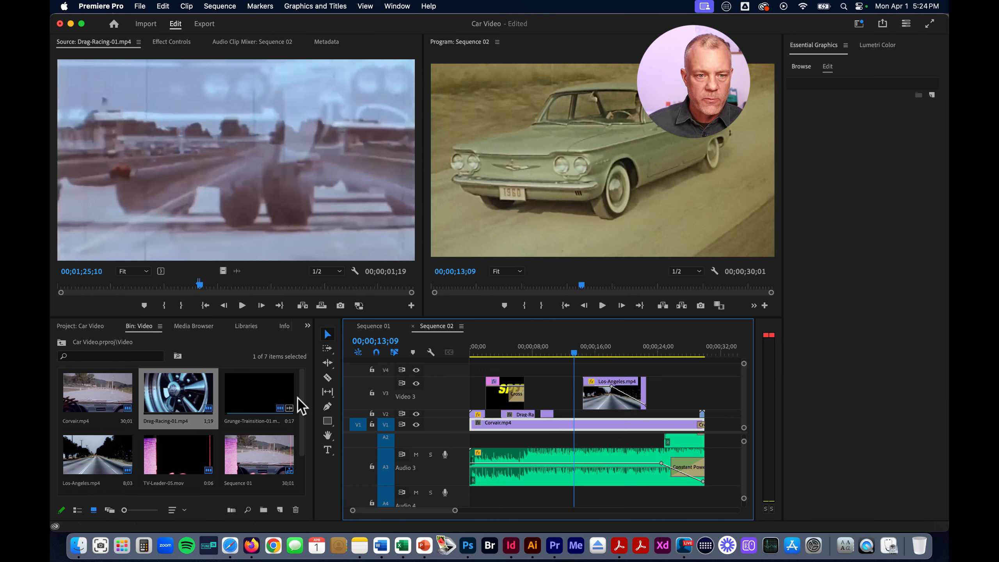
Show the project's top-level bins, switch to Finder, and start importing the Part-02 folder from 483-01 into the Car Video project
click(83, 326)
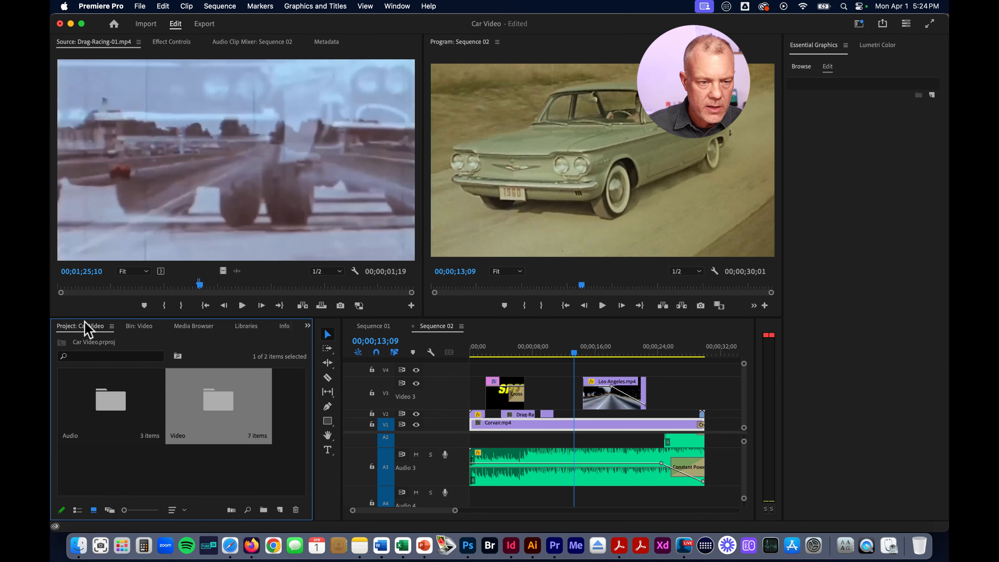
click(112, 407)
click(240, 421)
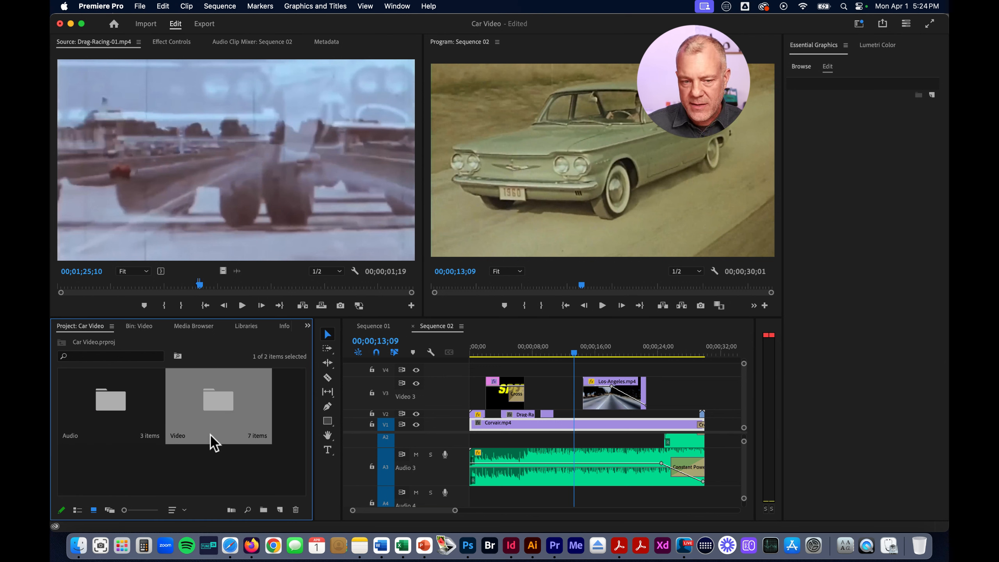
click(78, 547)
click(650, 293)
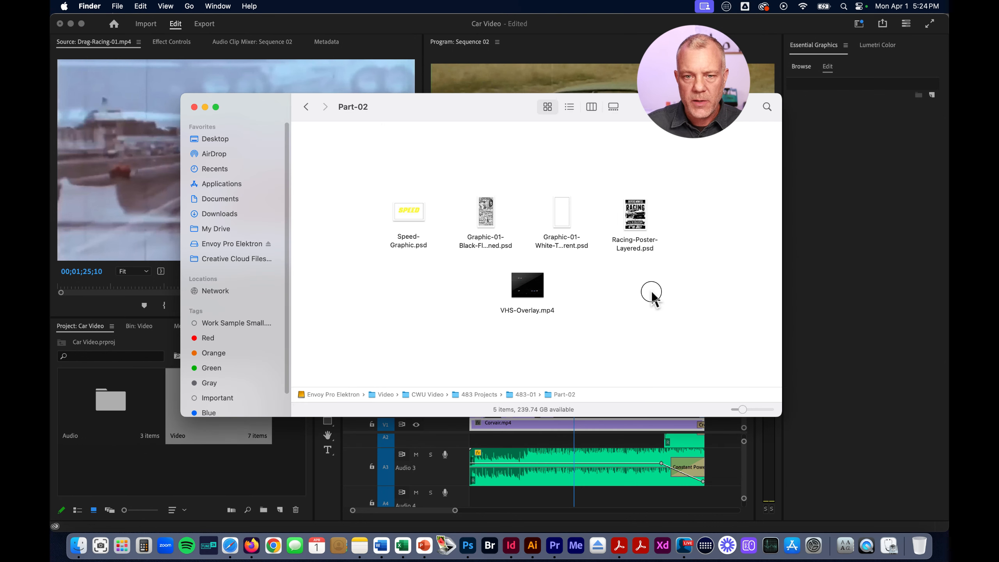
click(307, 107)
drag(411, 106, 572, 162)
click(837, 280)
drag(836, 279, 297, 476)
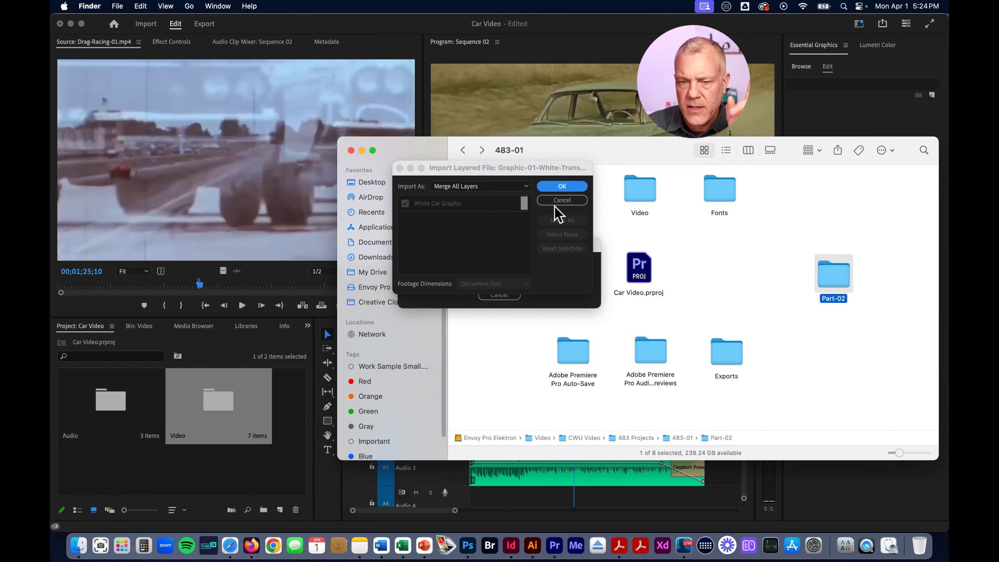
Review the layer import options and import the white Graphic-01 Photoshop file with Merge All Layers
mouse_move(515, 169)
mouse_down()
mouse_move(527, 185)
mouse_move(516, 168)
mouse_up()
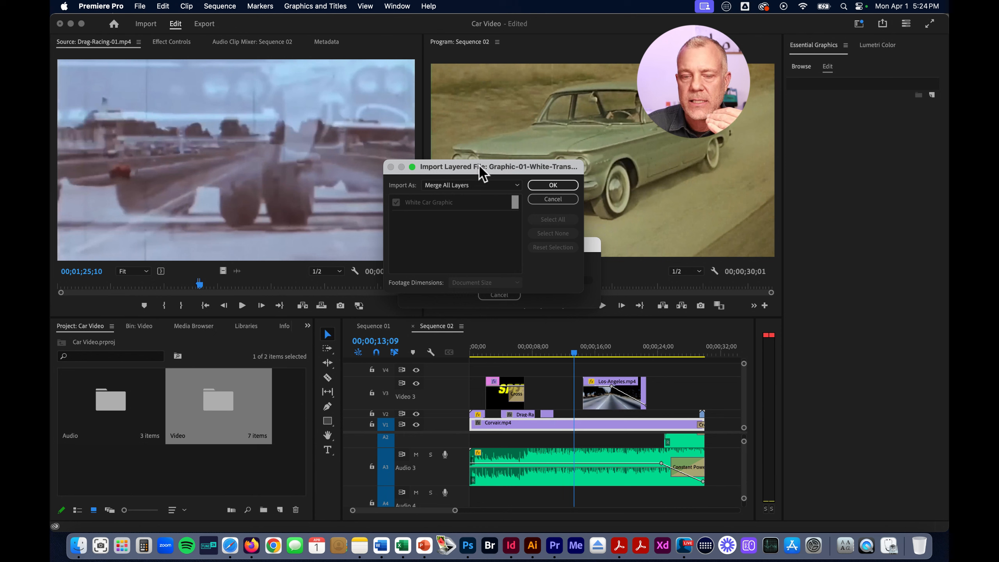
click(471, 185)
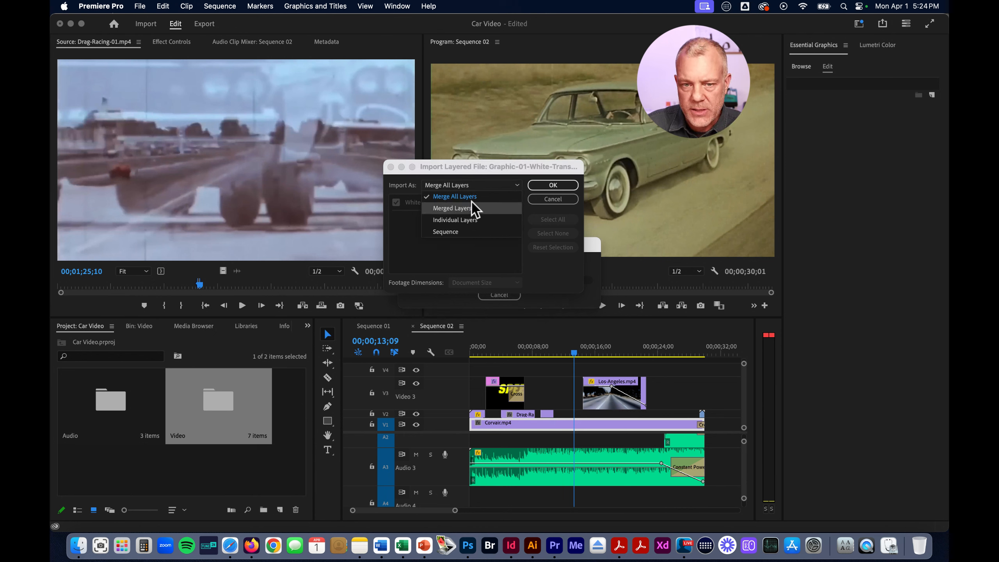
click(437, 258)
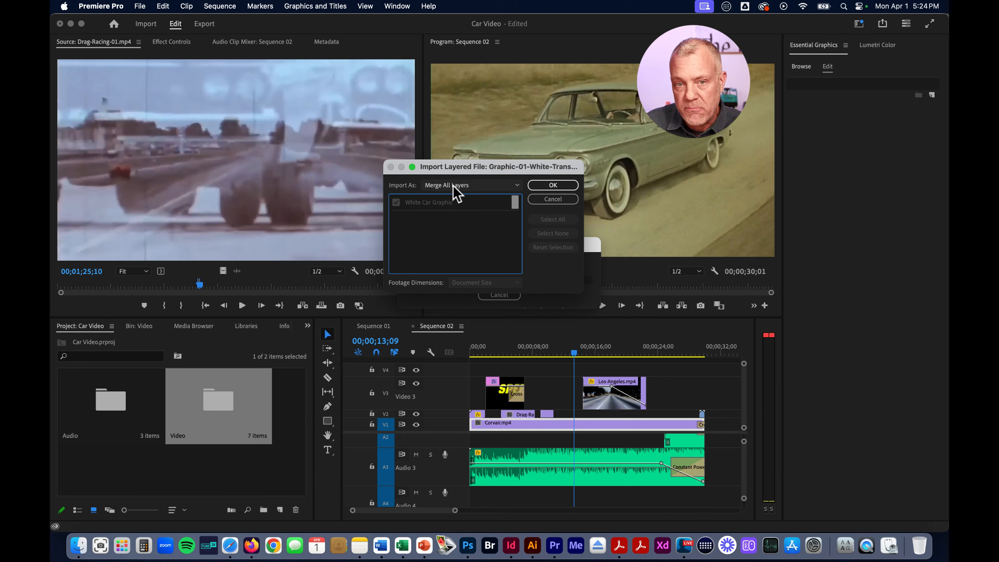
click(553, 185)
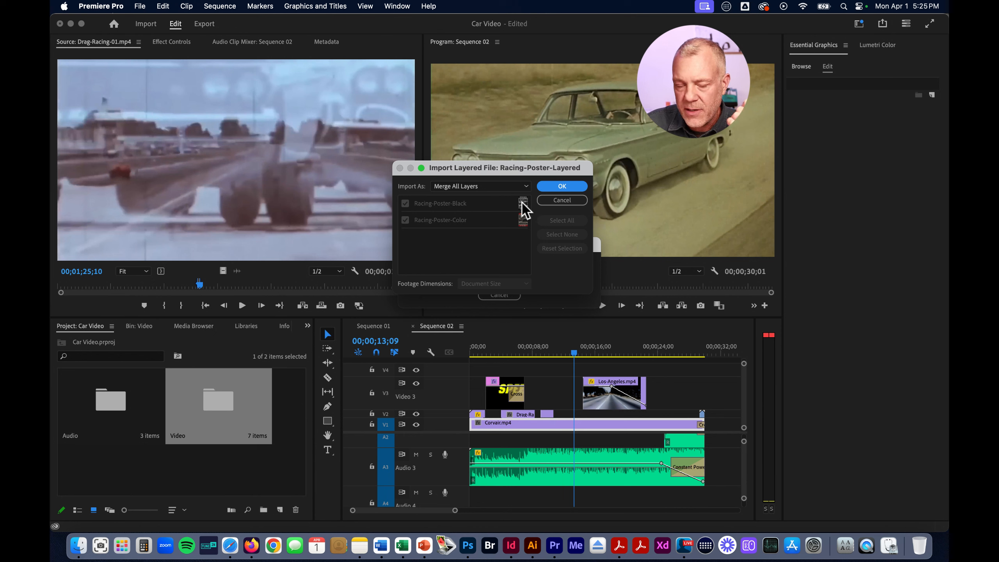
Import Racing-Poster-Layered as Individual Layers, including Racing-Poster-Black and Racing-Poster-Color
click(508, 186)
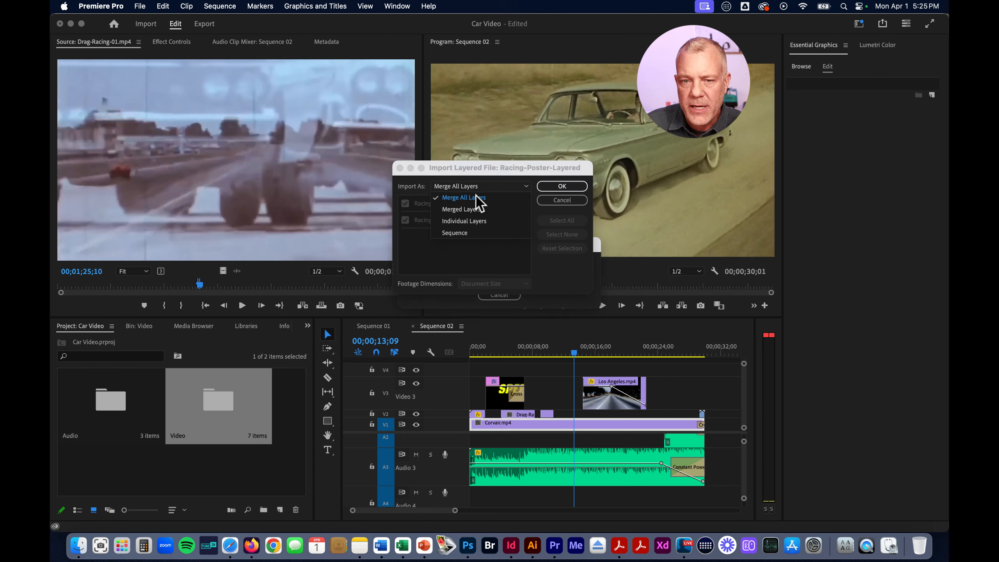
click(484, 223)
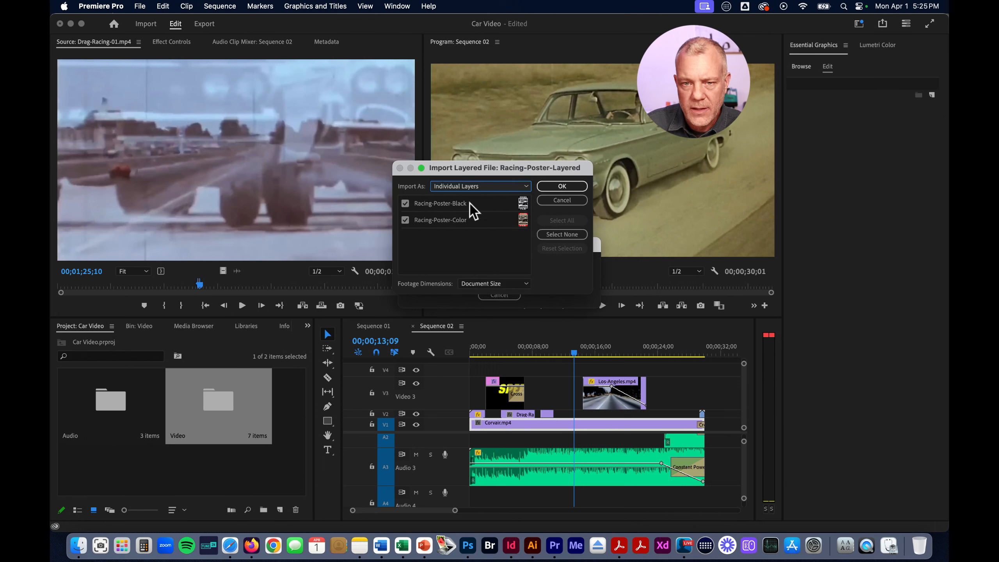
click(561, 188)
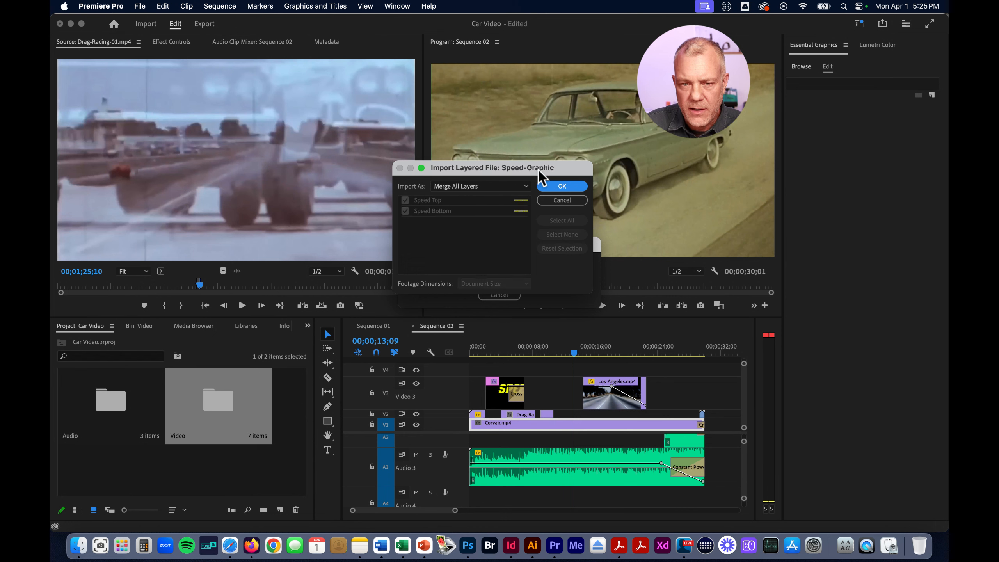
Import Speed-Graphic as Individual Layers, including Speed Top and Speed Bottom
click(468, 190)
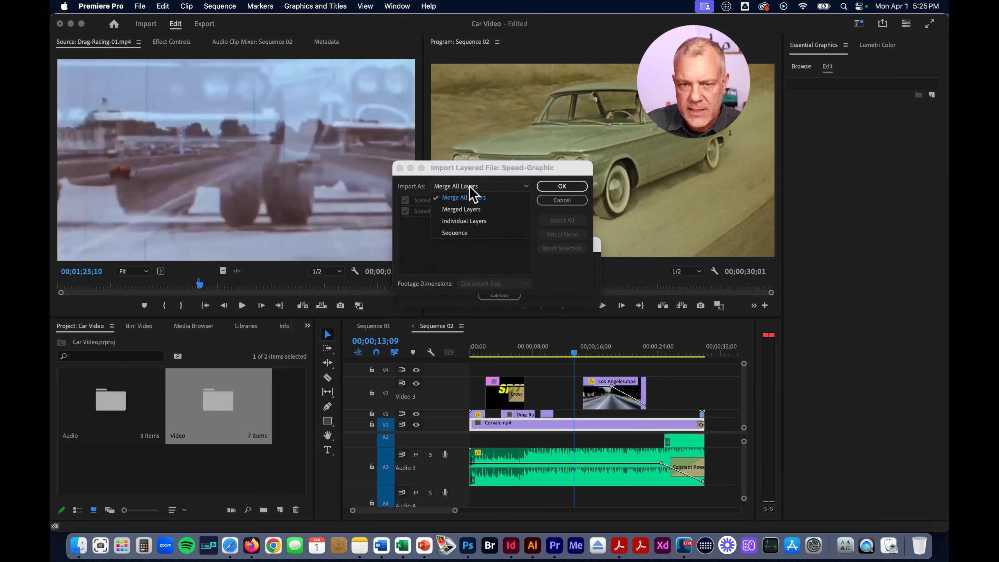
click(470, 223)
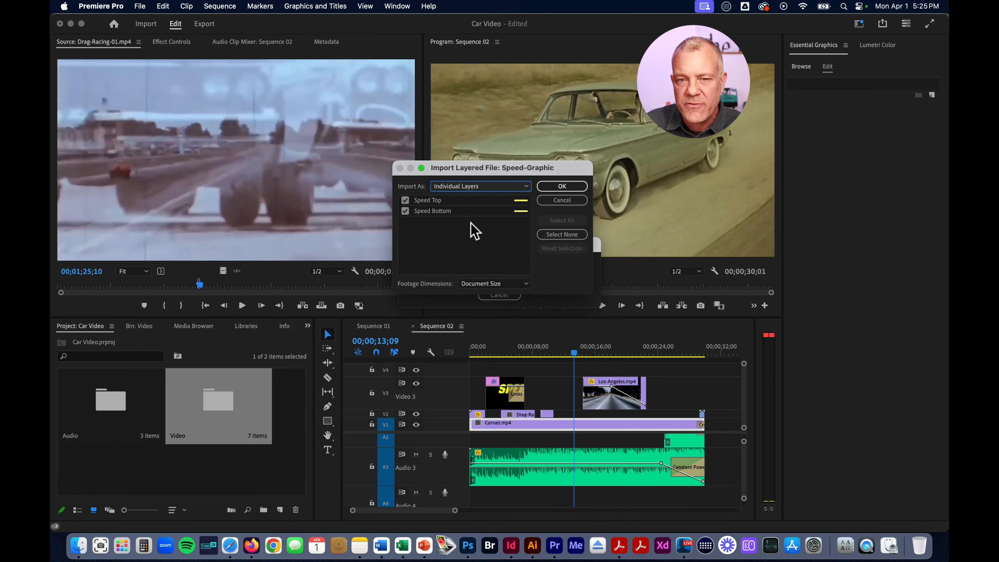
click(562, 187)
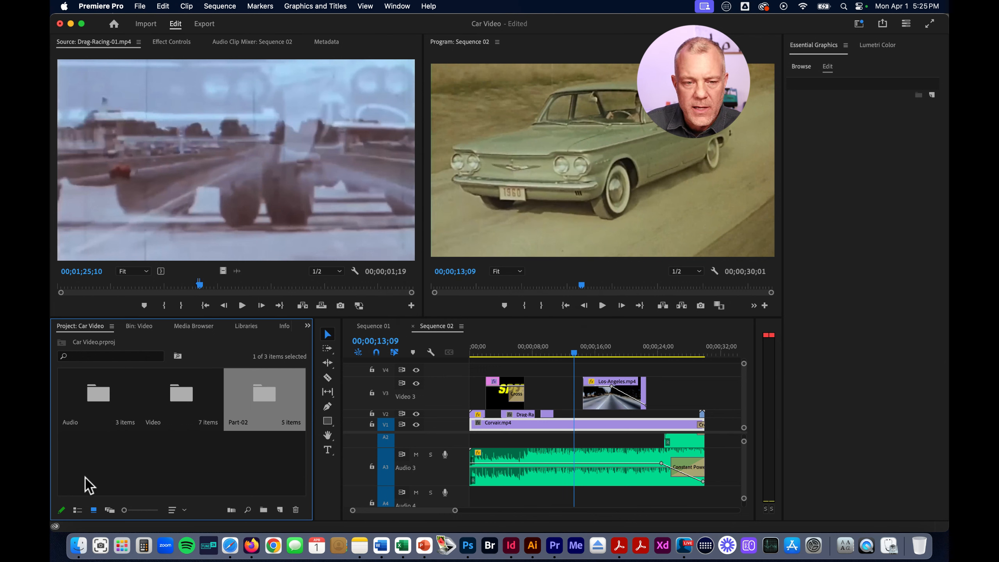
Open the Part-02 bin and examine the black and white Graphic-01 images and the VHS-Overlay clip
click(269, 443)
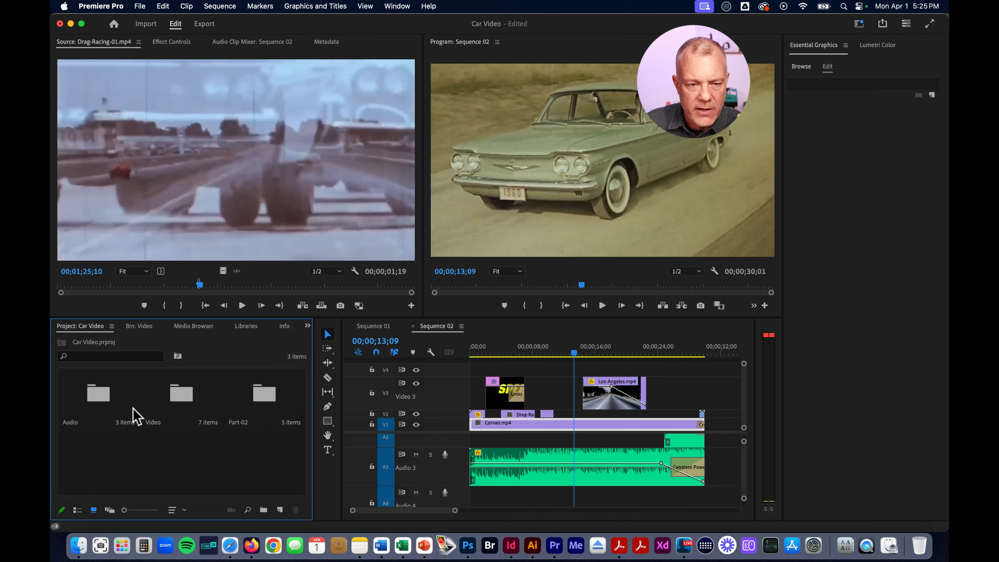
click(269, 400)
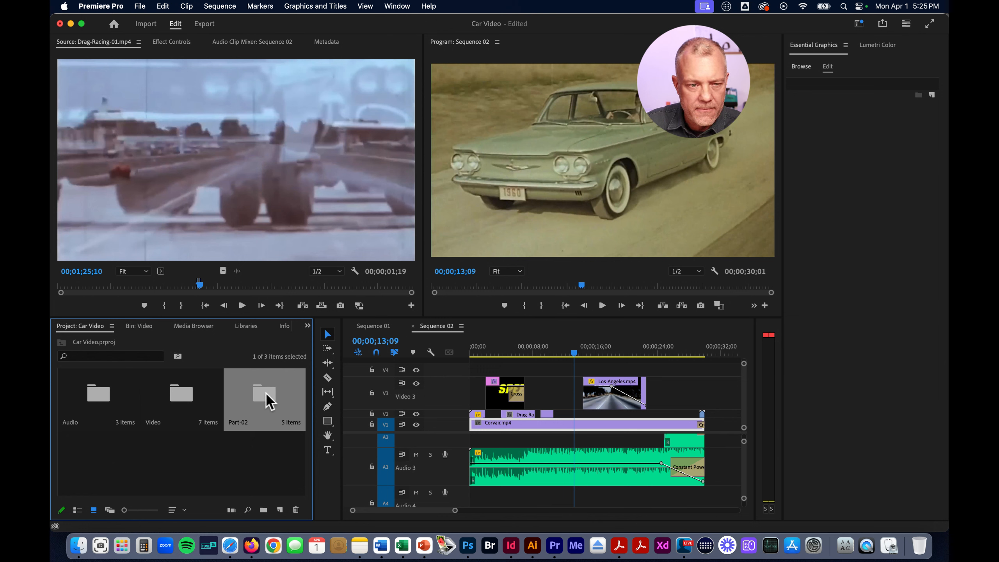
double_click(270, 401)
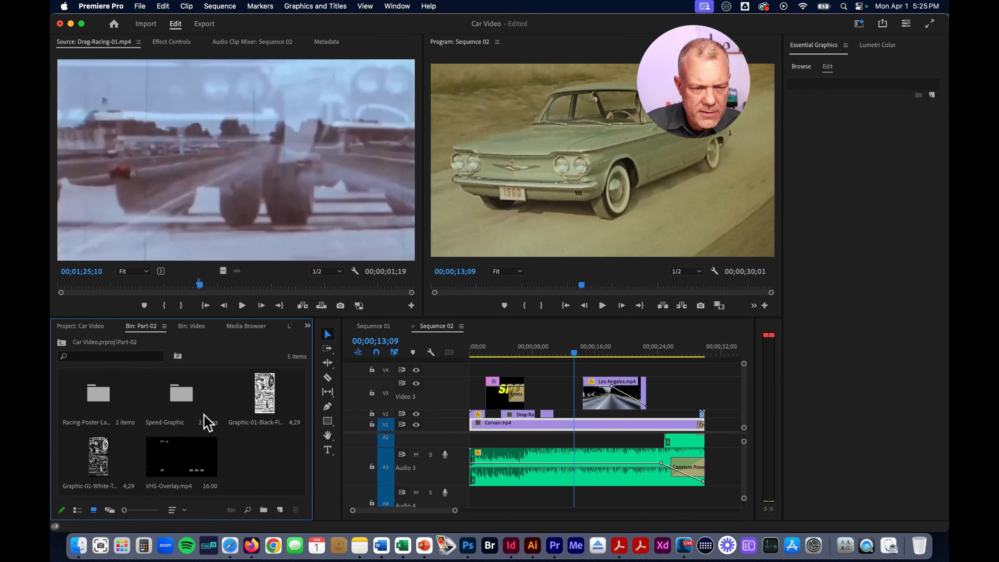
click(266, 407)
click(101, 460)
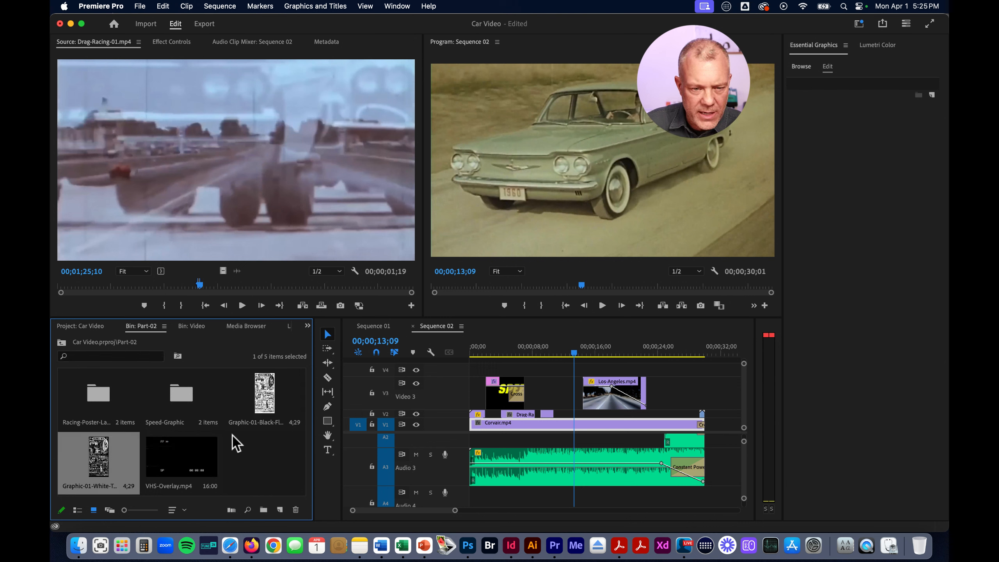
click(266, 400)
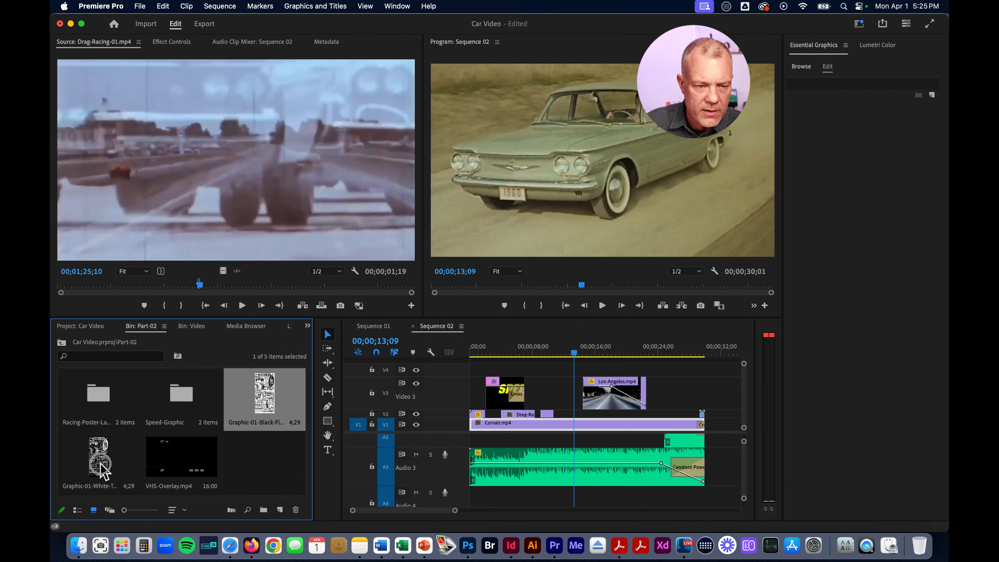
click(112, 477)
click(196, 459)
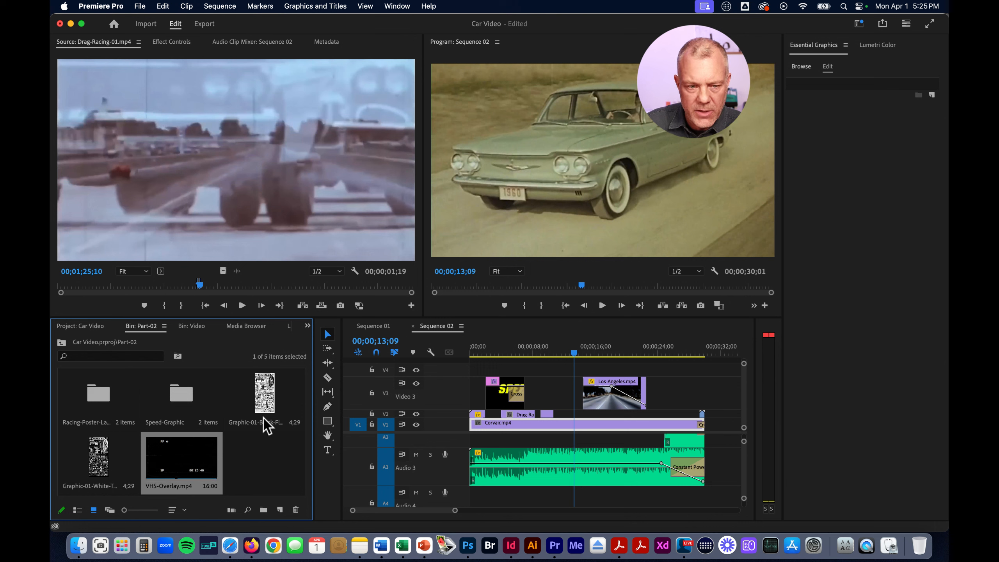
Open the Racing-Poster-Layered bin and inspect its Racing-Poster-Black and Racing-Poster-Color layers
click(114, 393)
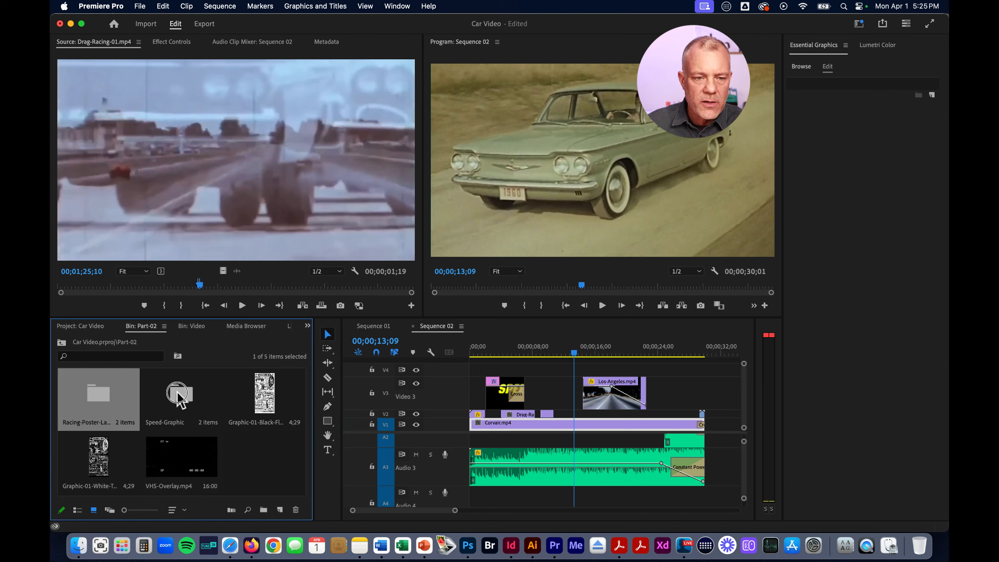
click(181, 395)
click(105, 391)
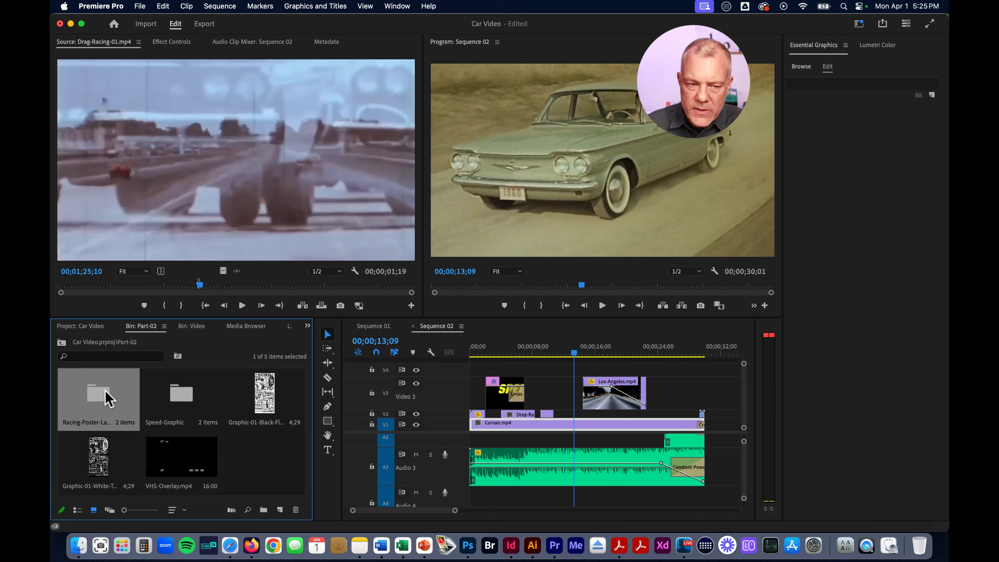
click(185, 404)
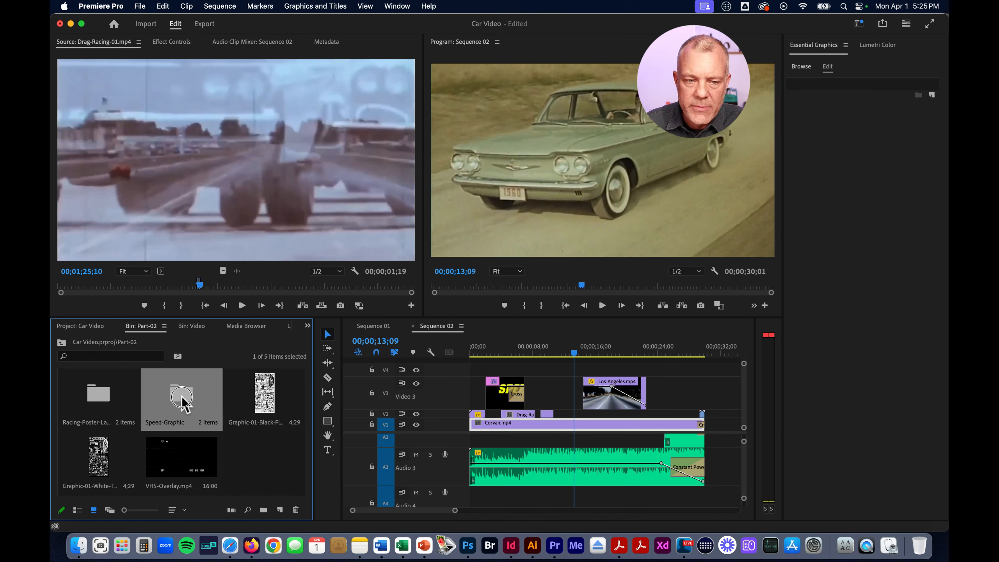
click(100, 402)
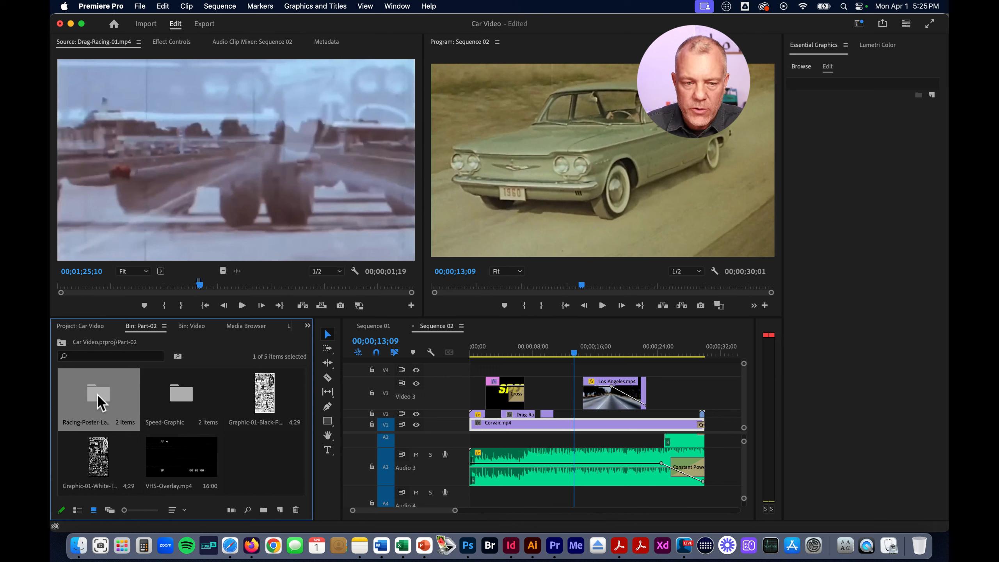
double_click(97, 394)
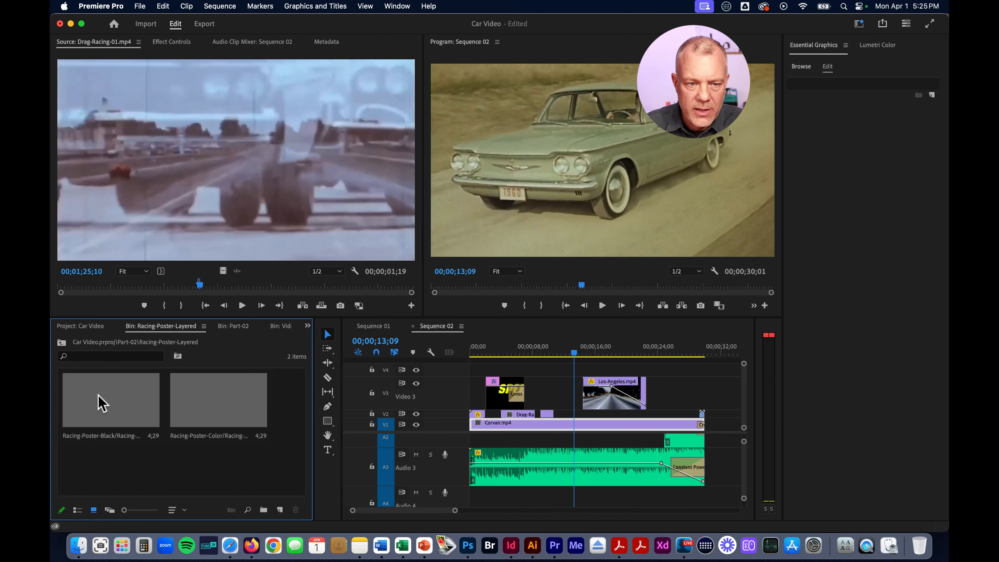
click(120, 397)
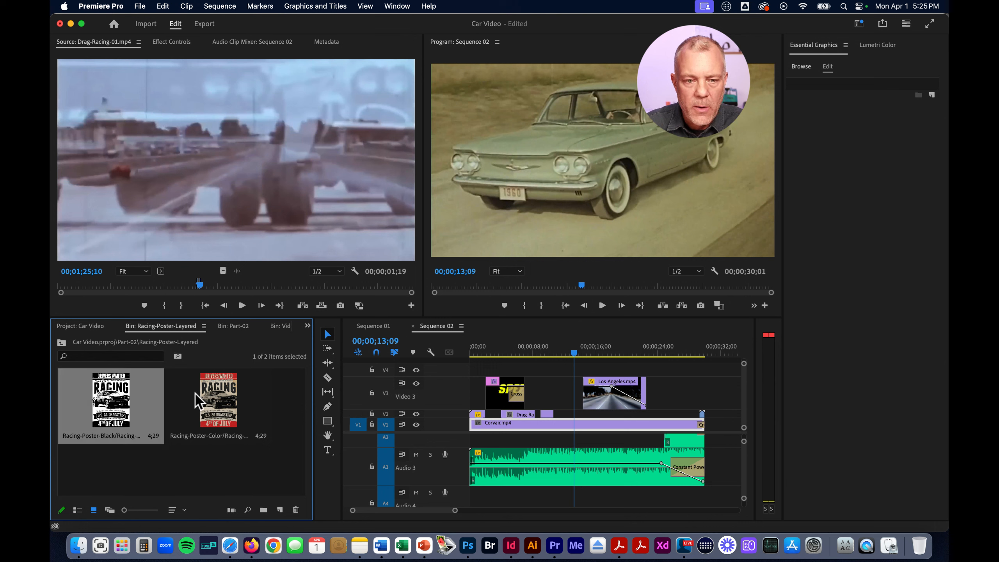
click(225, 394)
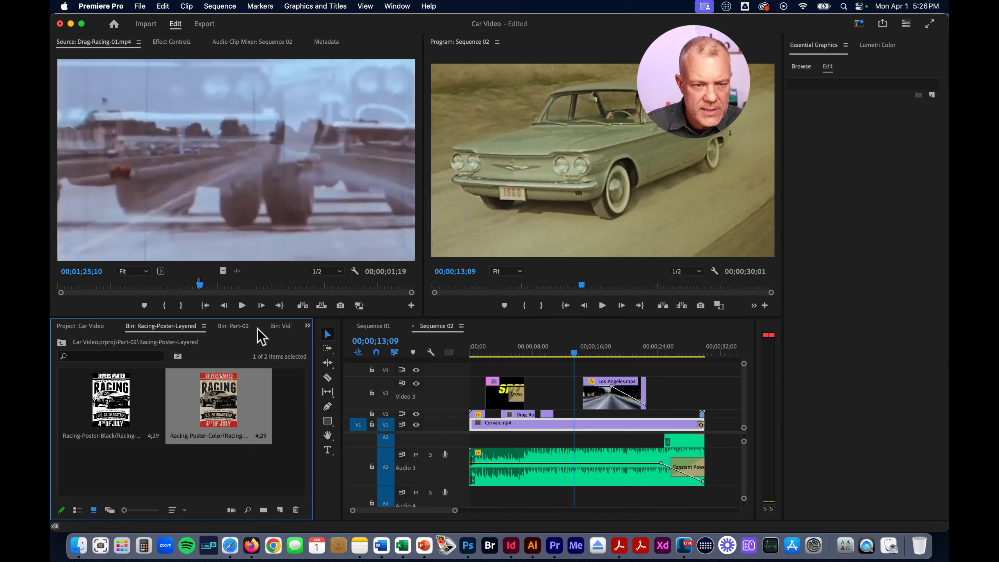
View the layers in Part-02's Speed-Graphic bin and return to the Part-02 bin
click(234, 326)
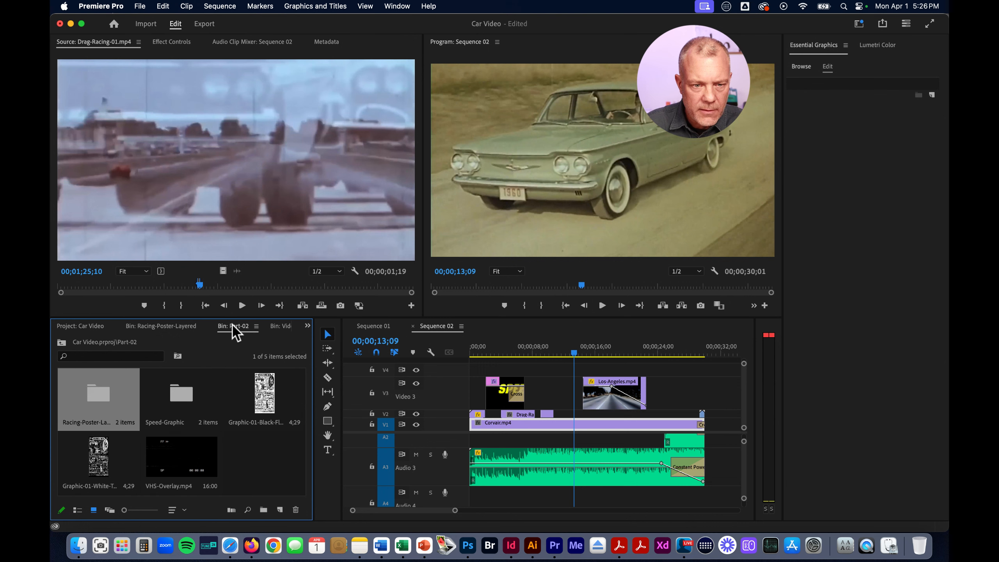
click(182, 392)
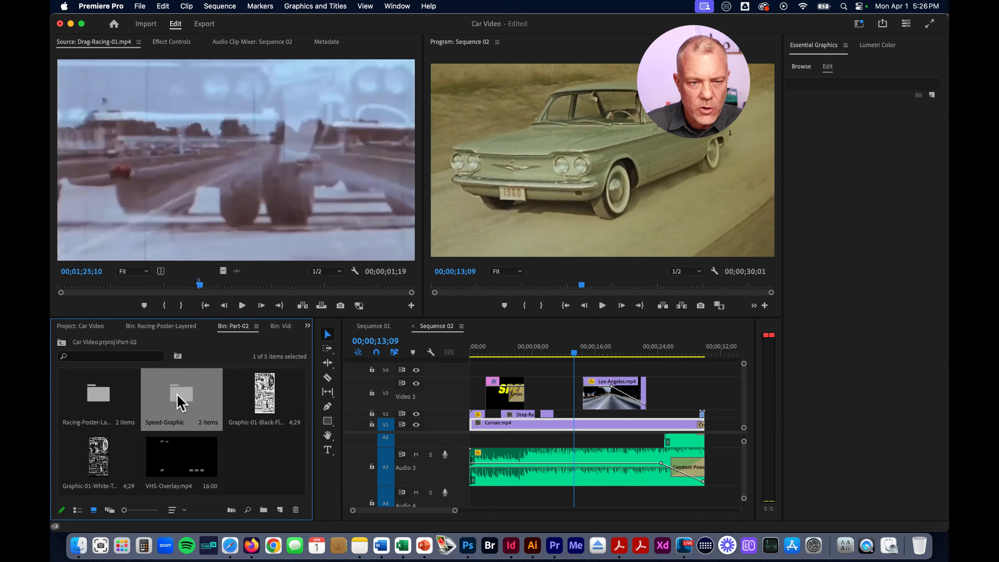
double_click(177, 394)
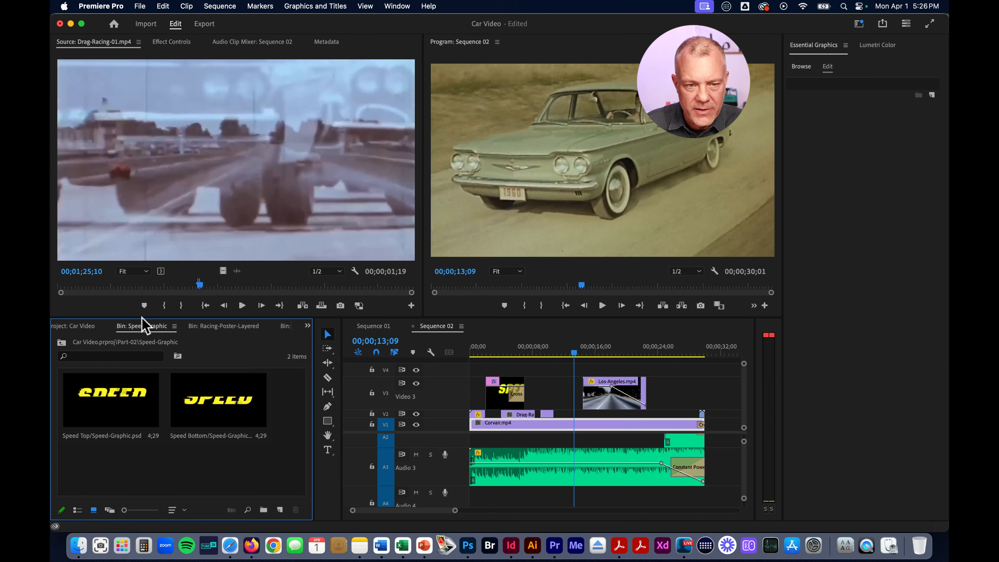
click(307, 325)
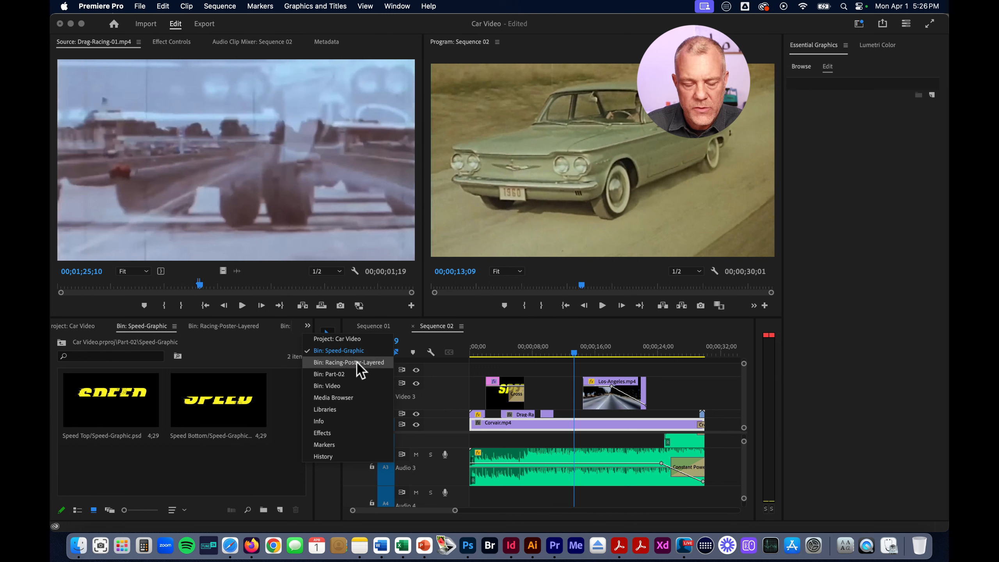
click(342, 375)
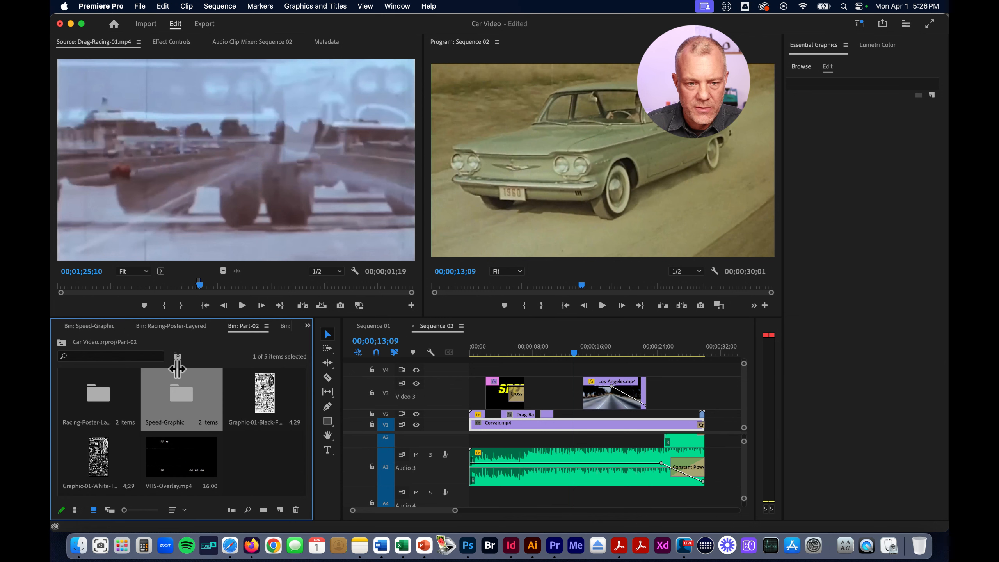
click(98, 468)
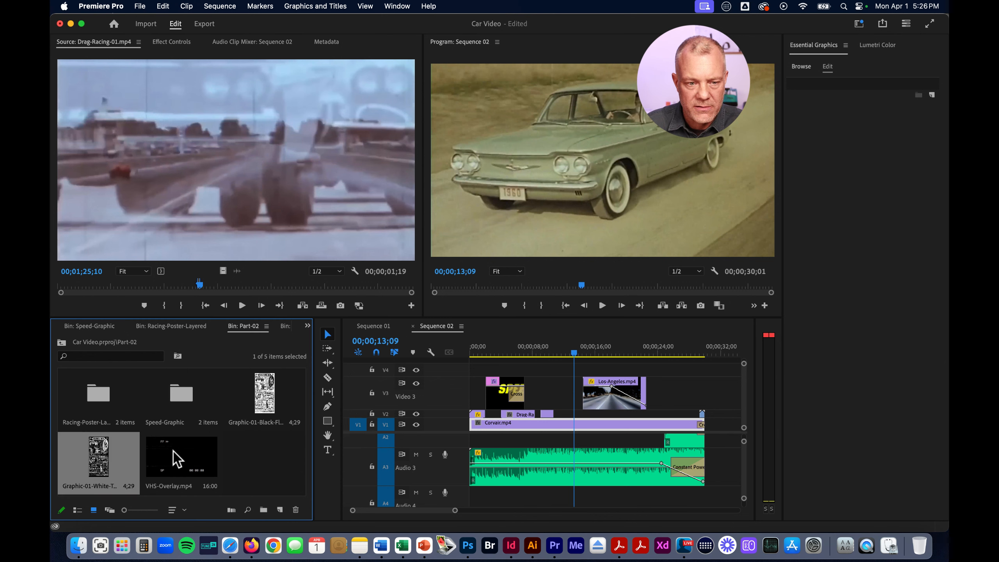
Collapse the video track heights in Sequence 02 and select the Speed title on V3 with the playhead at 00;00;03;14
click(411, 510)
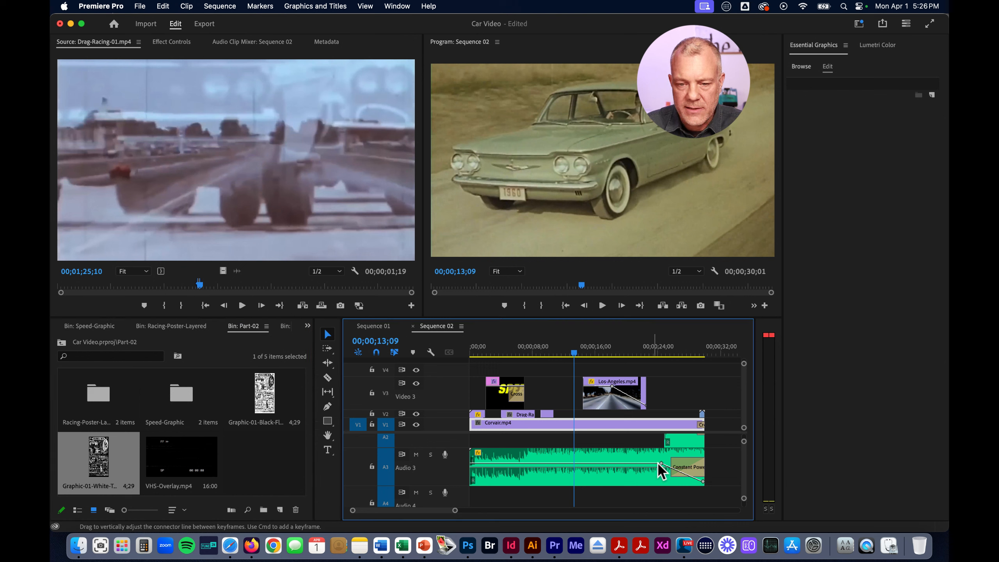
drag(448, 377, 439, 409)
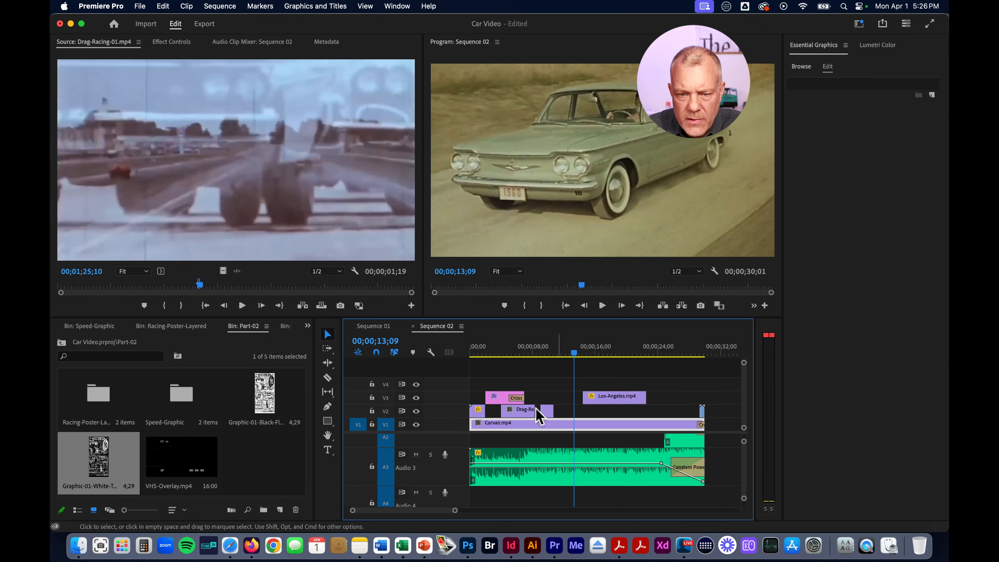
drag(575, 355, 497, 355)
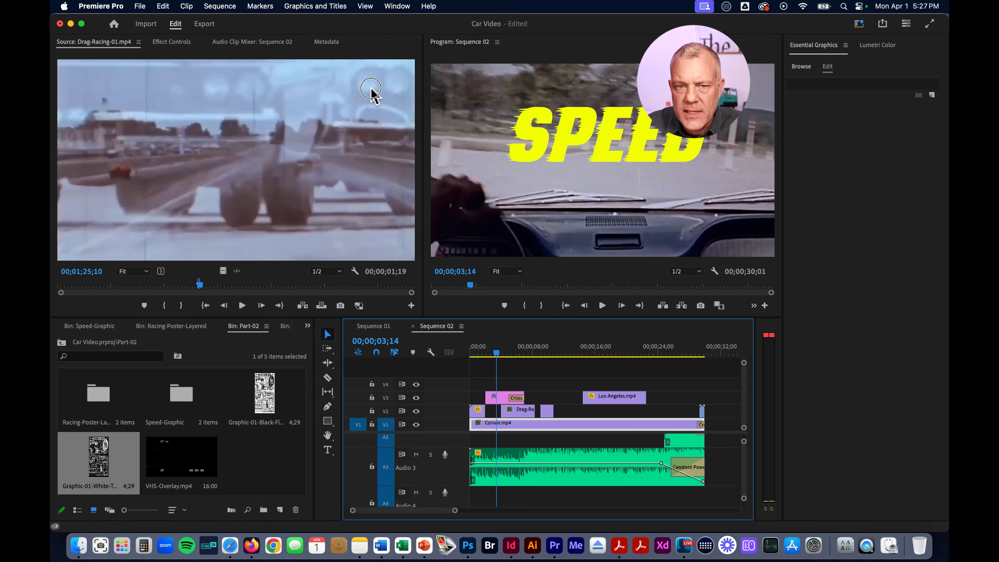
click(504, 398)
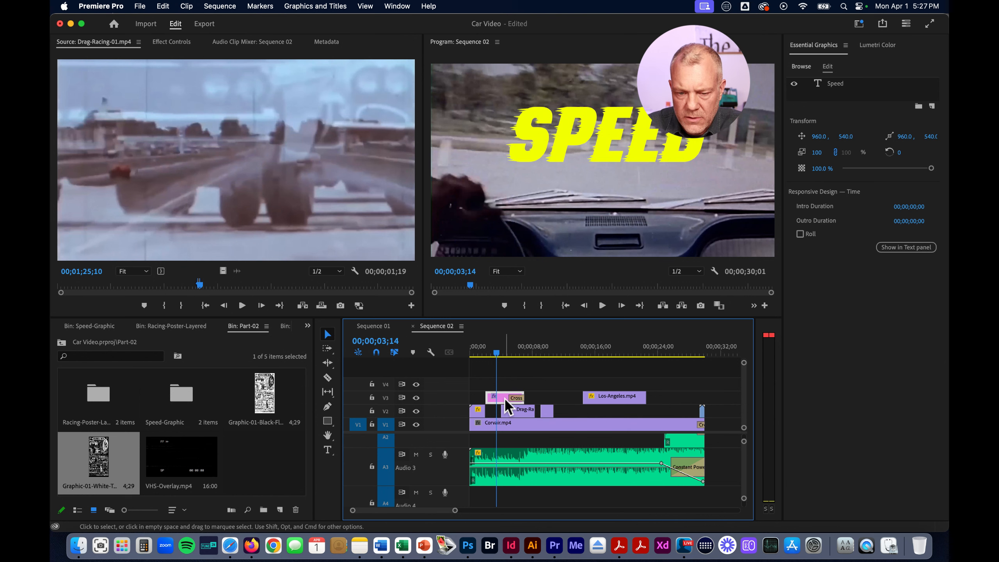
Switch to the Editing workspace and reset it to its saved layout
click(397, 6)
mouse_move(398, 24)
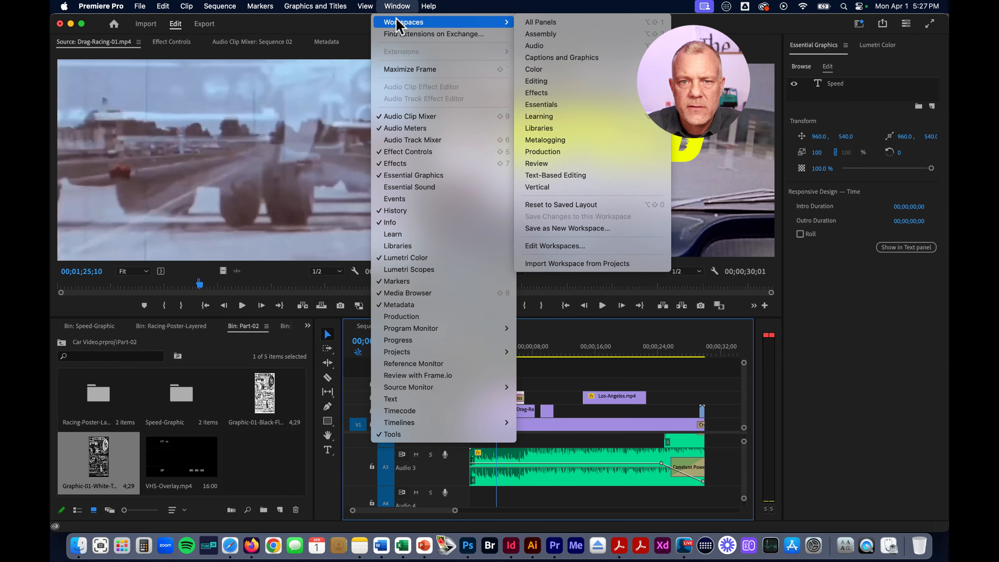
click(544, 81)
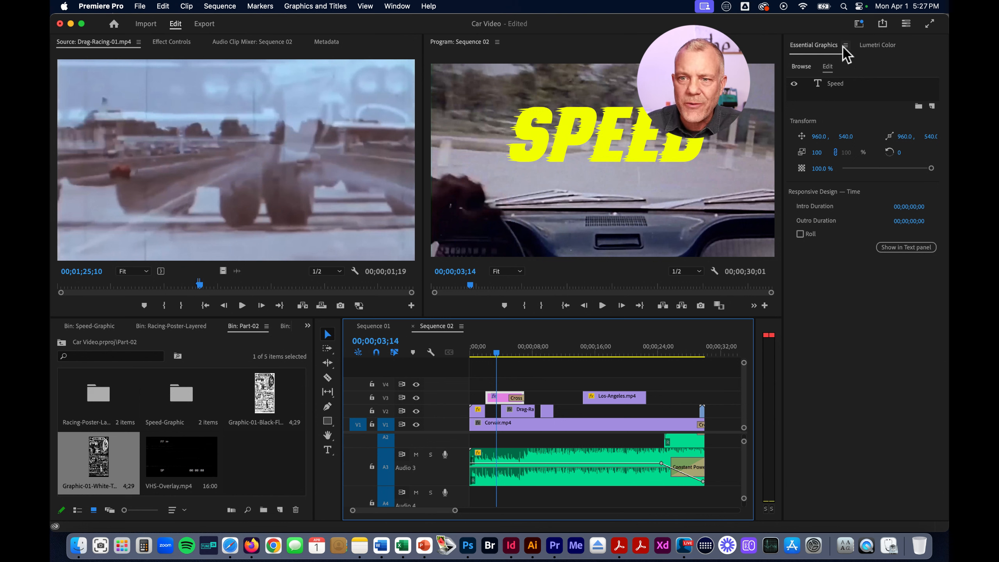
click(392, 6)
mouse_move(445, 22)
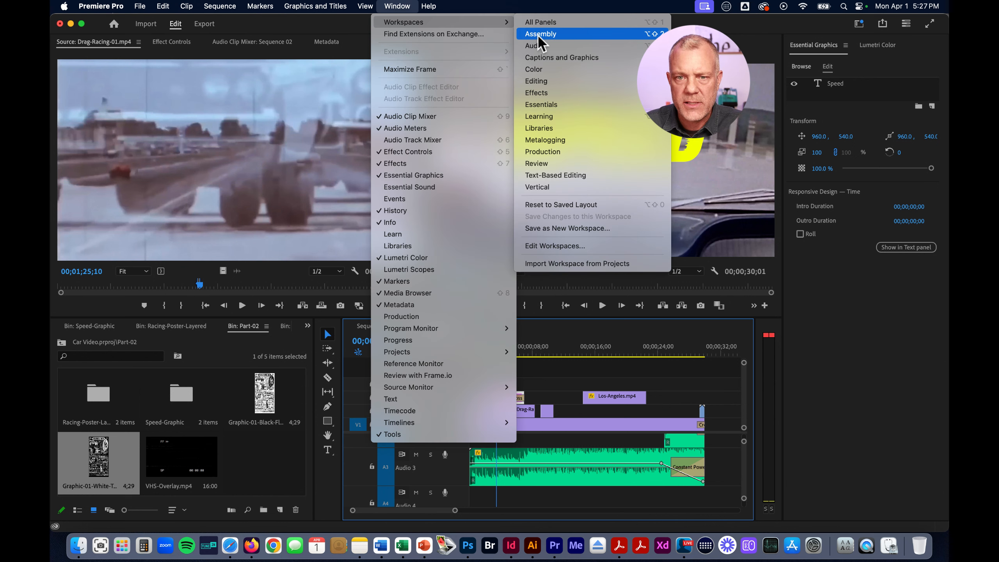
click(568, 205)
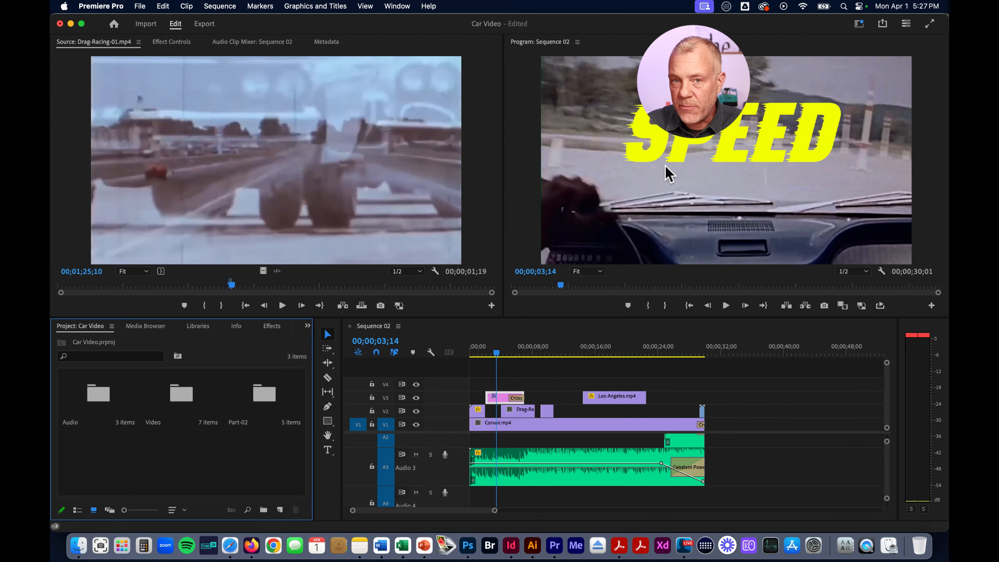
Add Essential Graphics and Lumetri Color to the Editing workspace
click(397, 6)
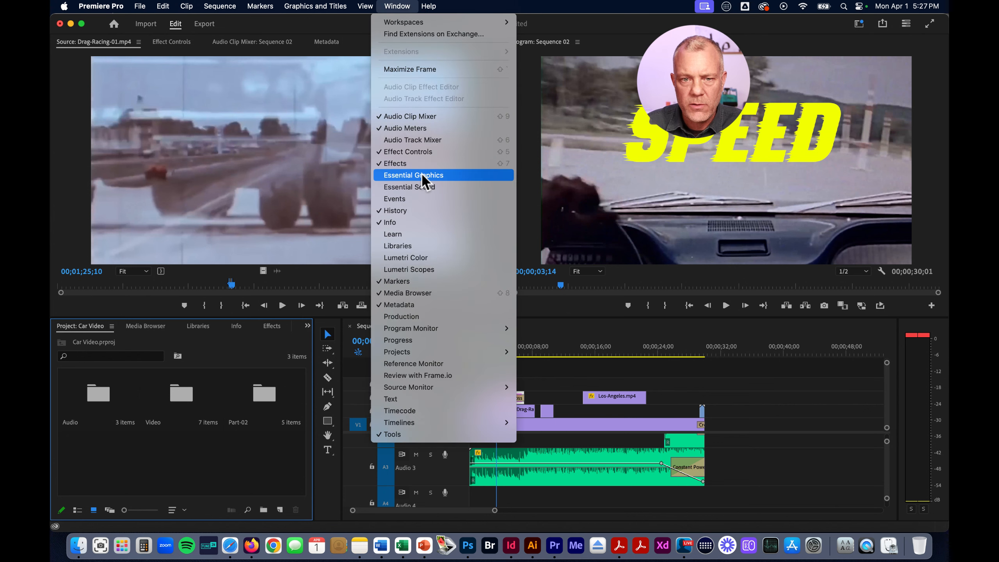
click(424, 176)
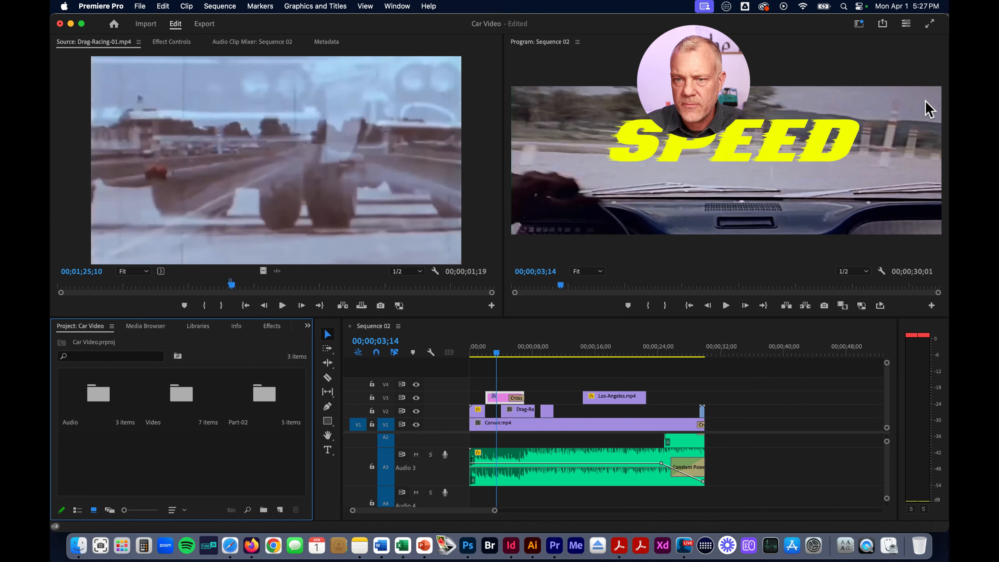
click(395, 6)
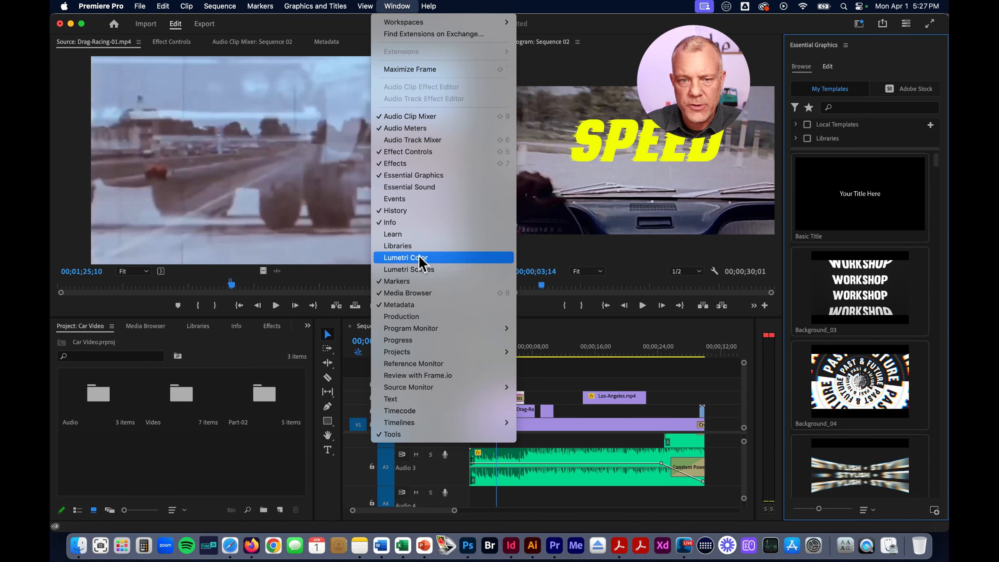
click(405, 258)
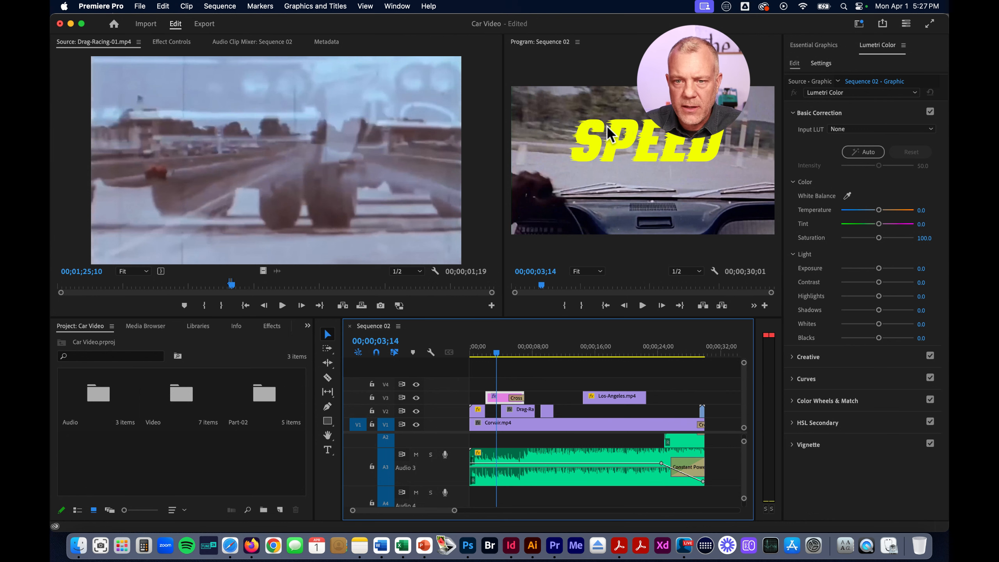
Display the Speed title's text and alignment properties in Essential Graphics and select its clip on V3
click(821, 45)
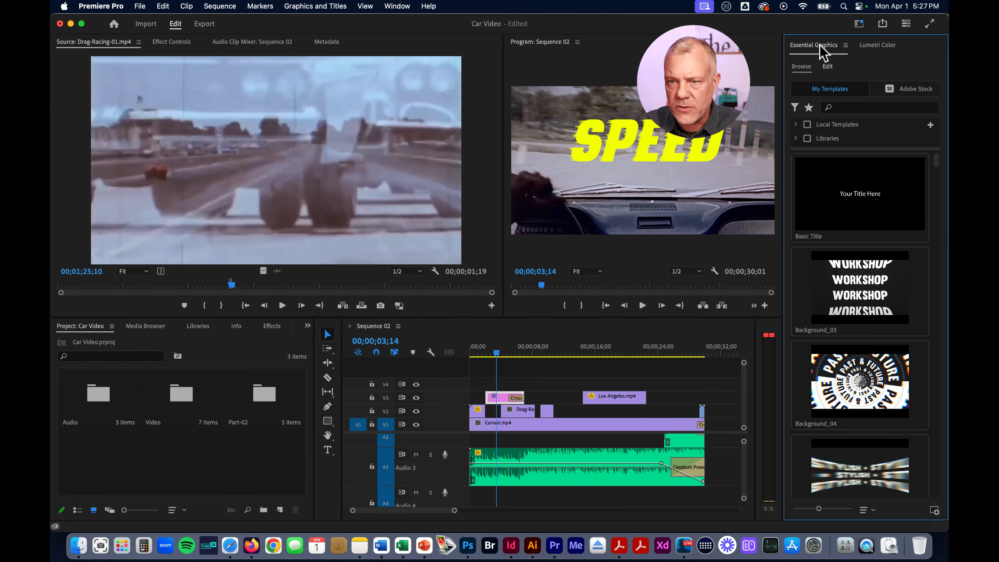
click(827, 66)
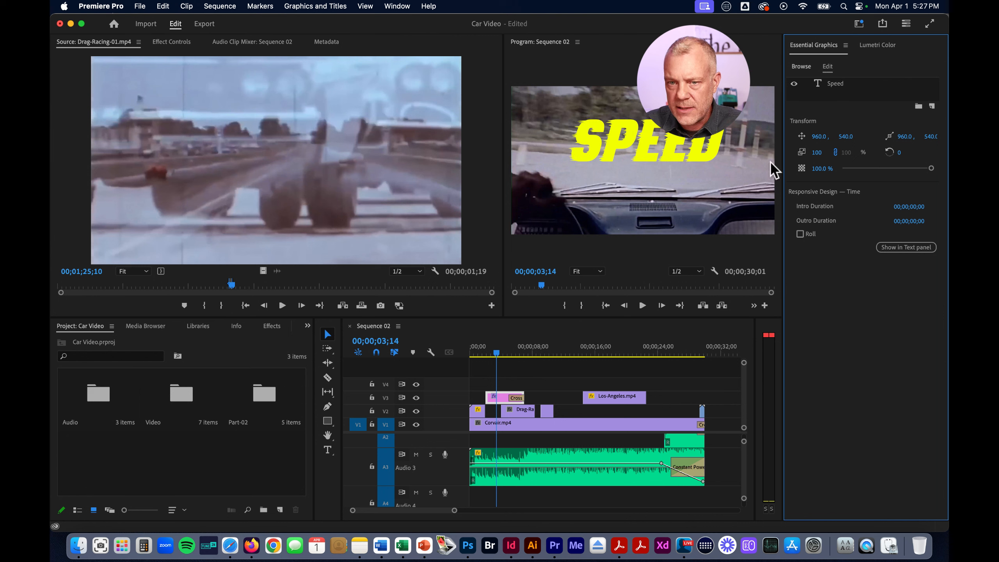
click(673, 136)
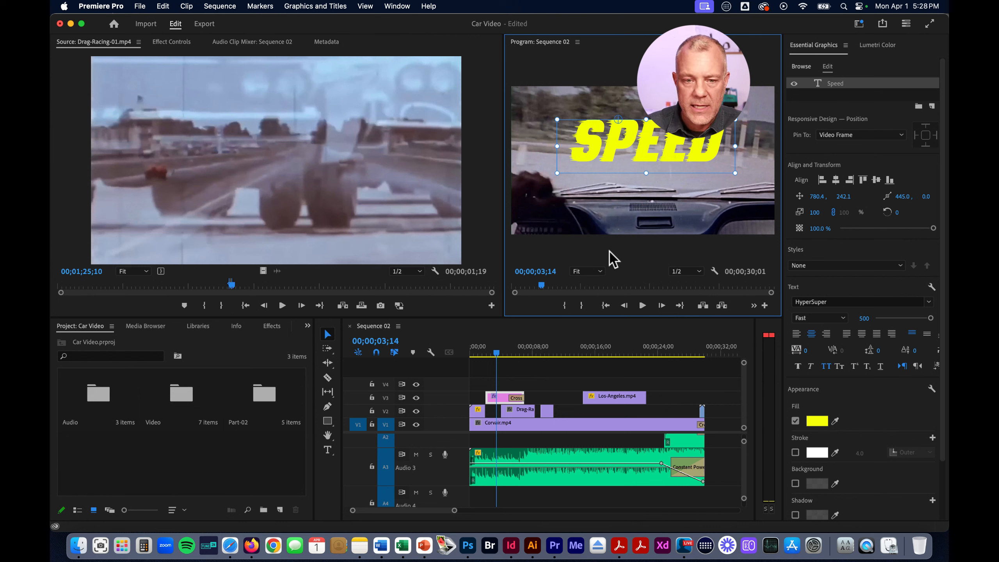
click(503, 399)
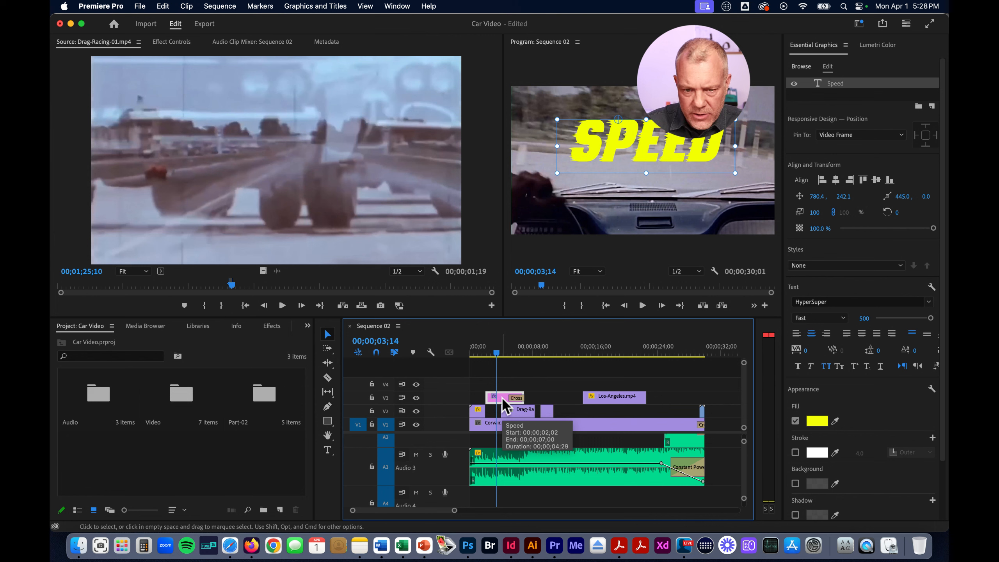
Delete the Speed title from V3 and open the Speed-Graphic bin inside Part-02
key(Delete)
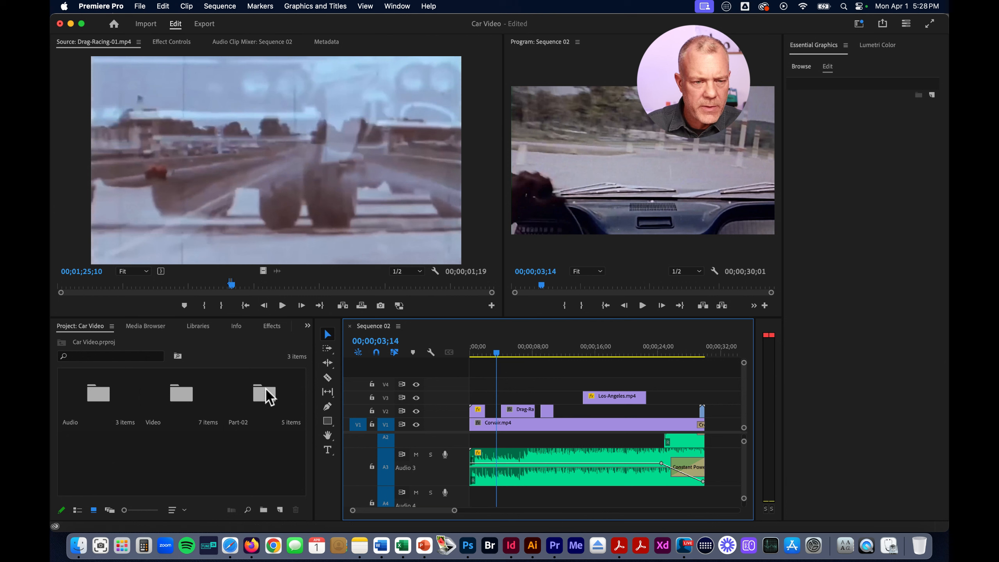
click(307, 325)
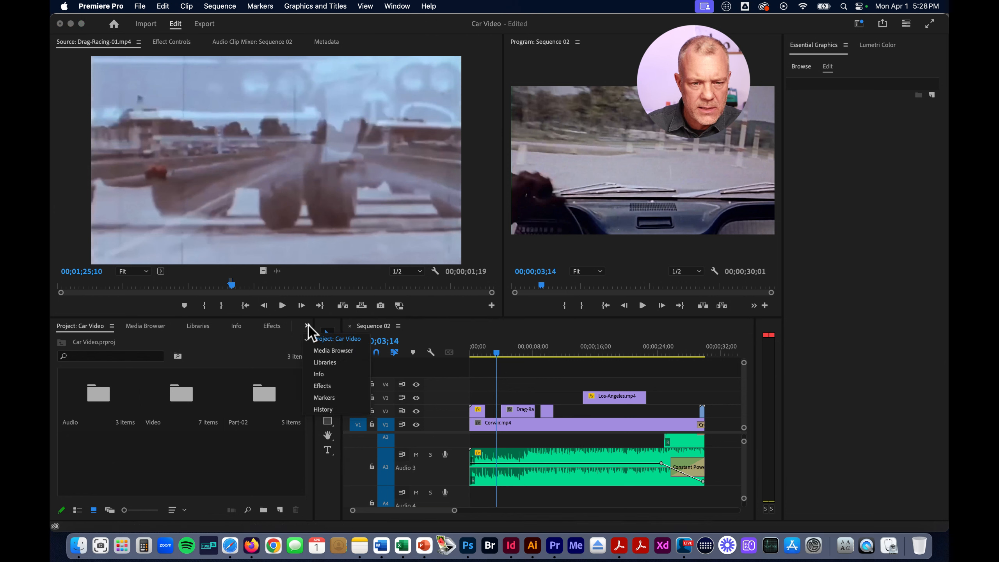
click(222, 470)
double_click(263, 395)
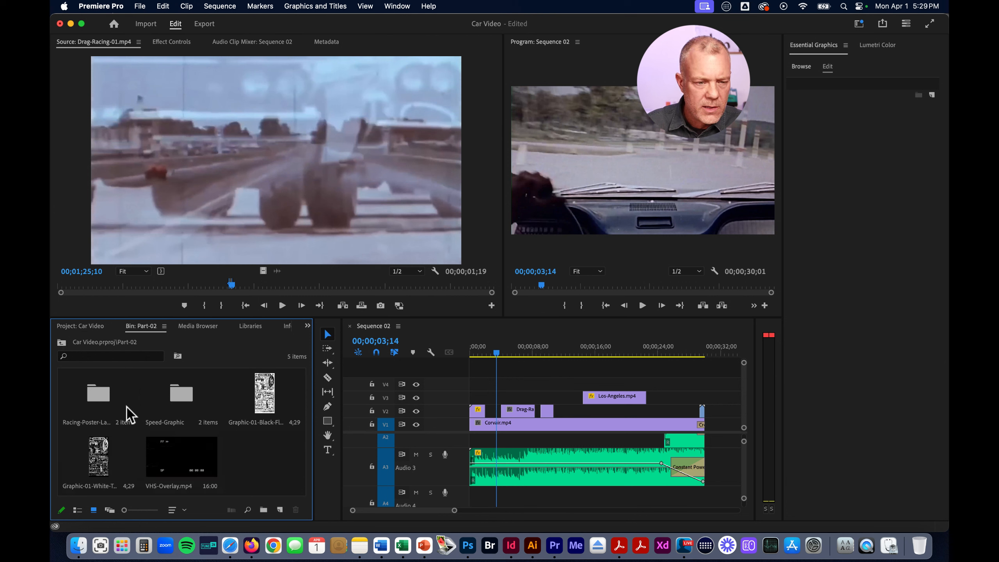
double_click(181, 394)
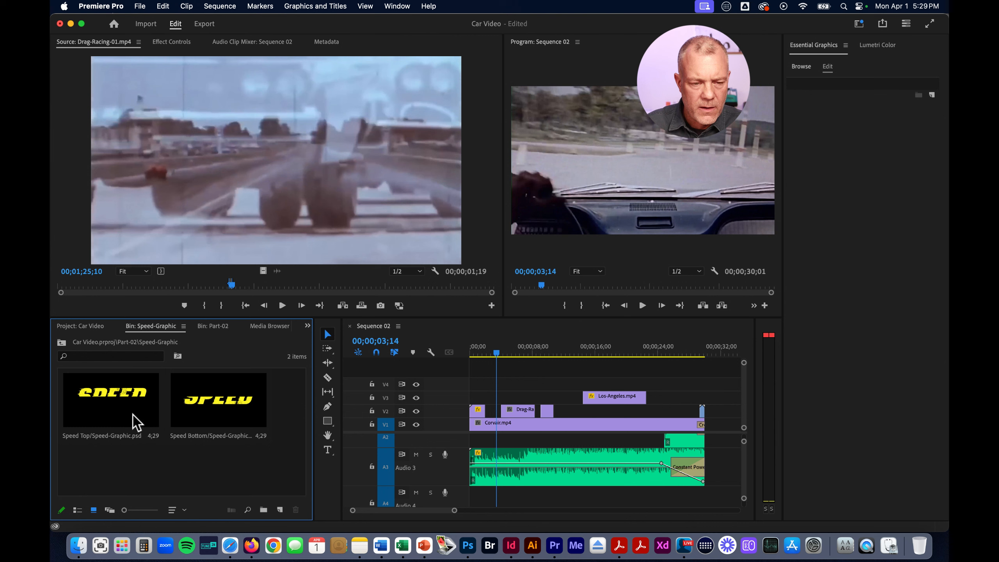
Place Speed Bottom on V3 and Speed Top on V4, both starting at 00;00;02;02 where the deleted title began
click(137, 423)
click(232, 405)
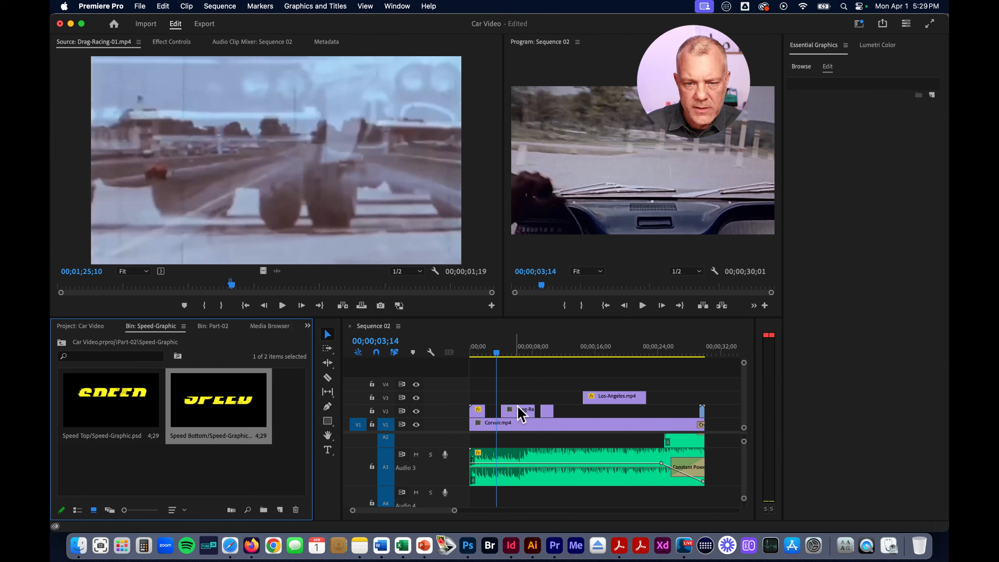
drag(232, 423, 487, 400)
click(121, 414)
drag(131, 419, 487, 381)
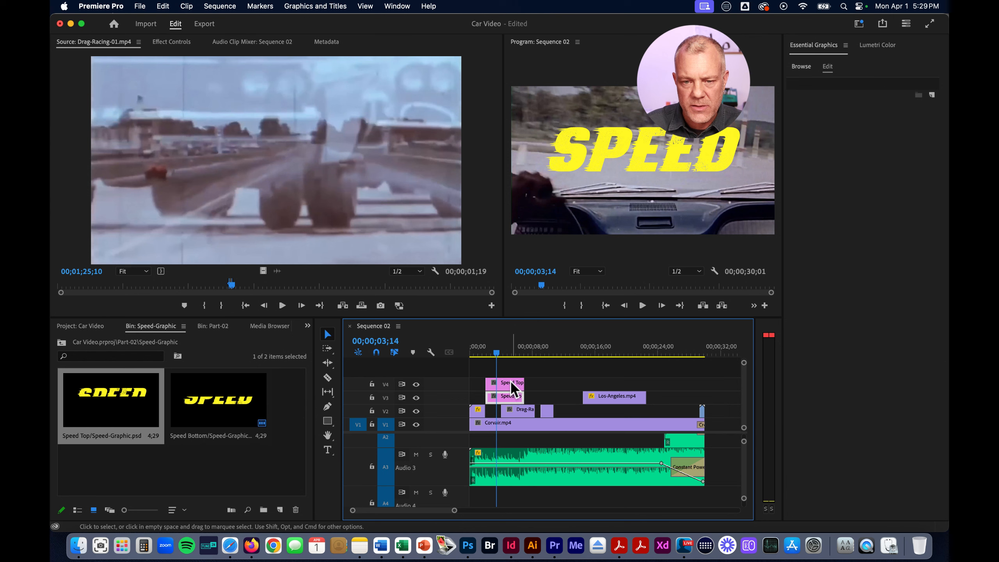
Play Sequence 02 from the beginning to preview the two stacked SPEED graphics
drag(508, 353, 456, 351)
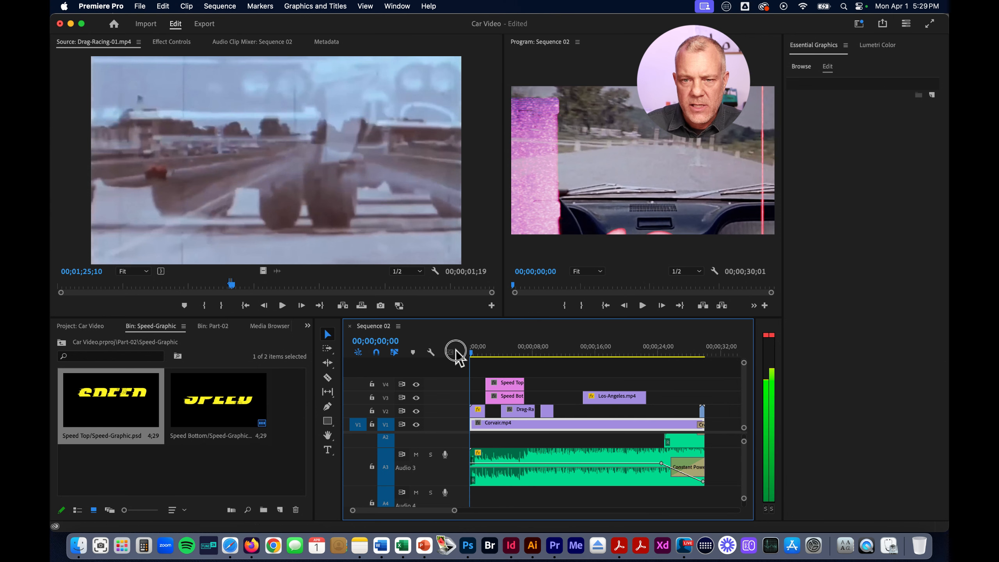
key(space)
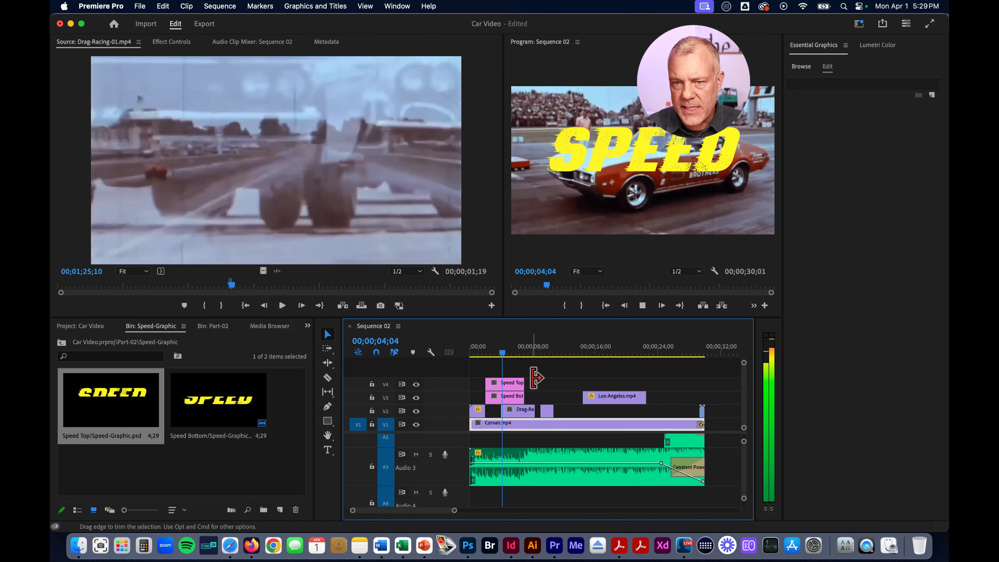
key(space)
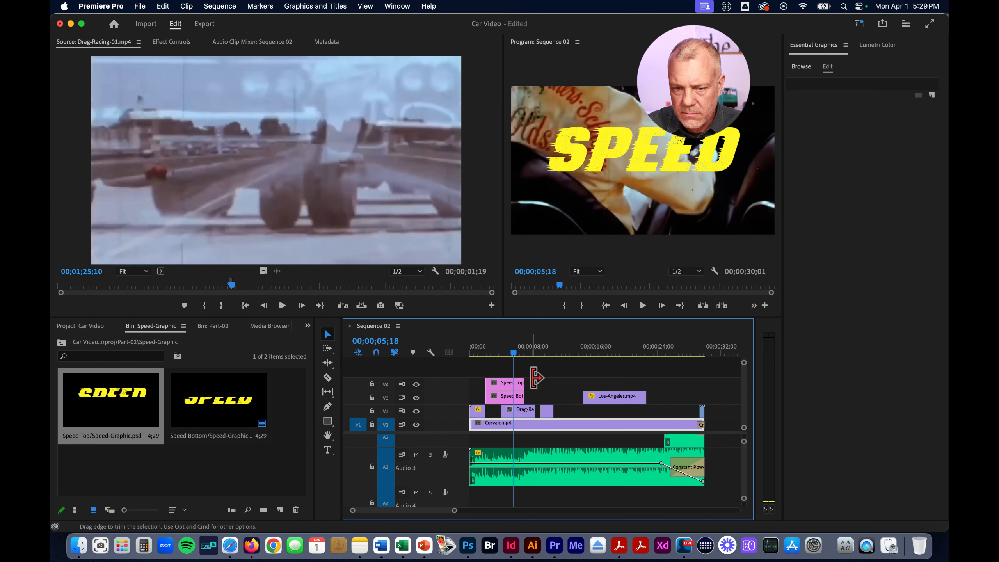
With the playhead at 00;00;04;03, set the Speed Top clip's horizontal Position to -728 so it sits outside the frame
drag(518, 356, 509, 357)
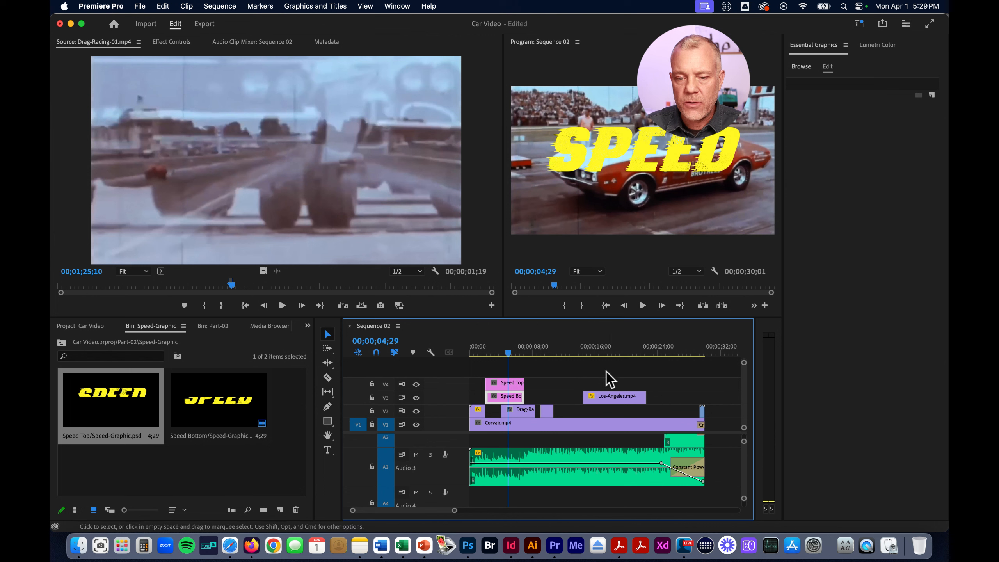
click(505, 353)
drag(506, 353, 502, 352)
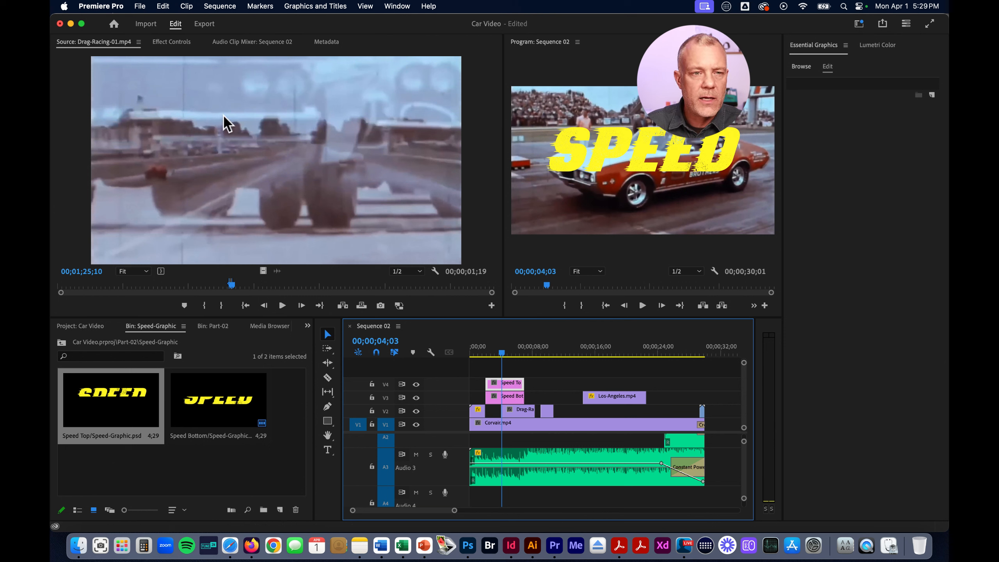
click(173, 42)
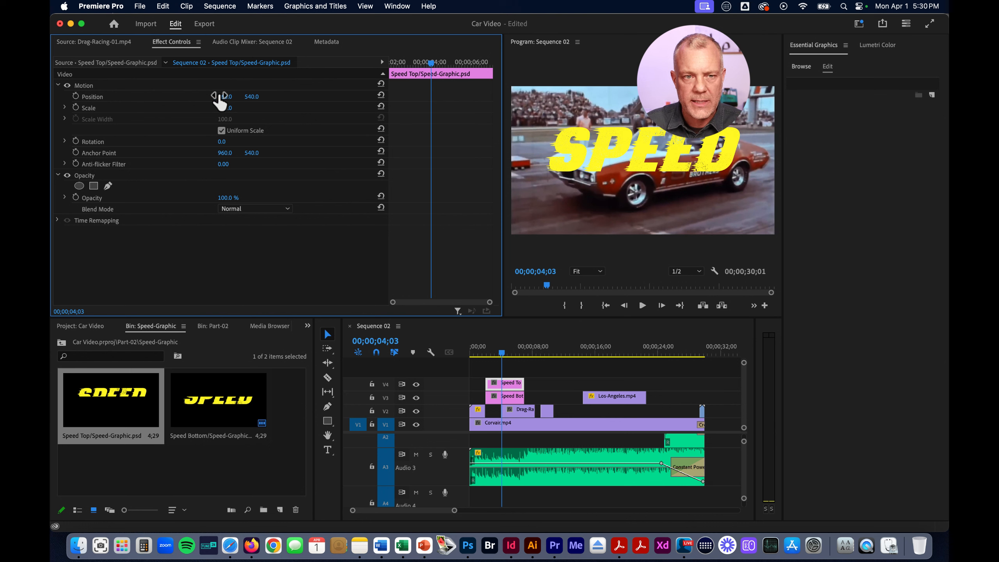
drag(224, 96, 226, 97)
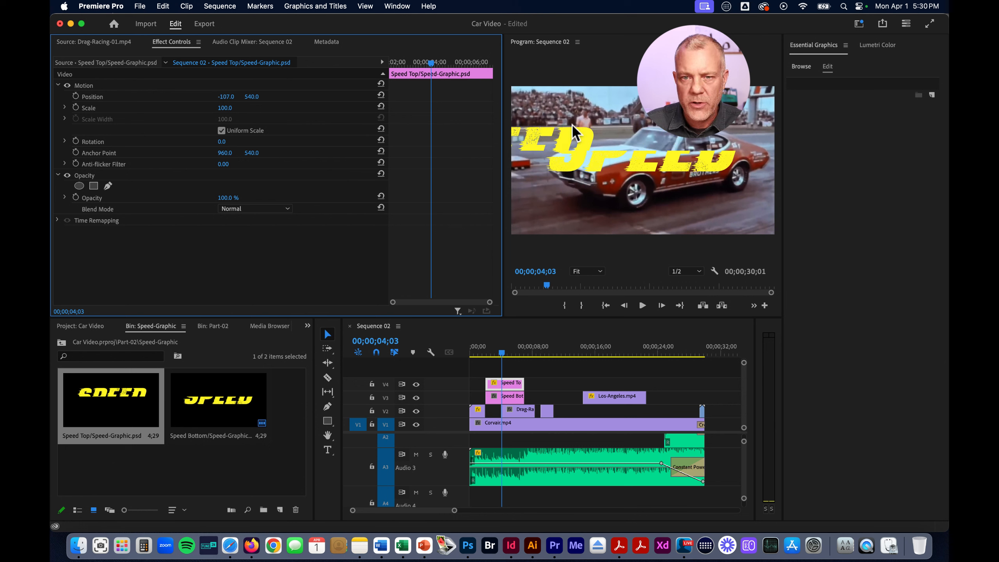
drag(227, 96, 227, 97)
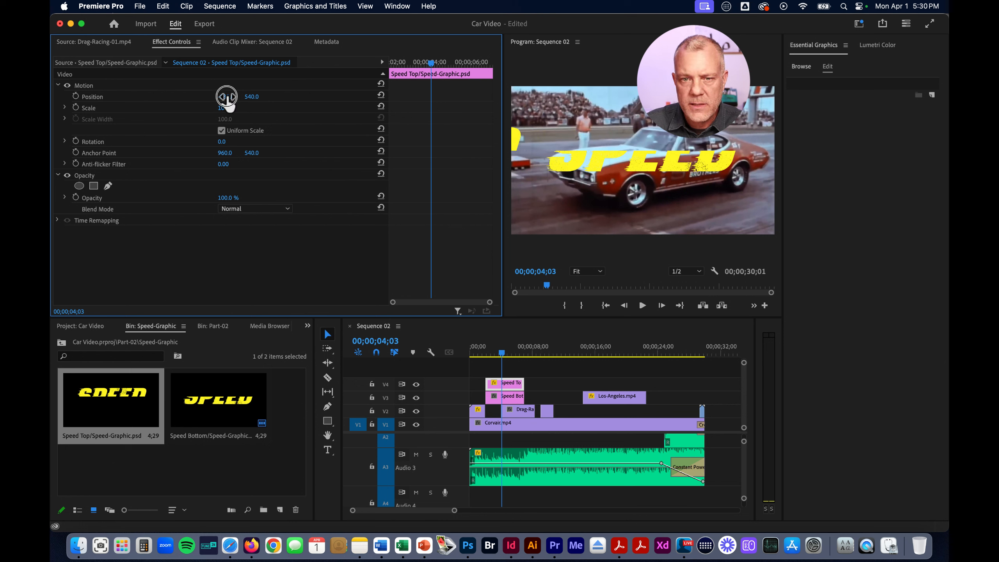
drag(227, 96, 227, 96)
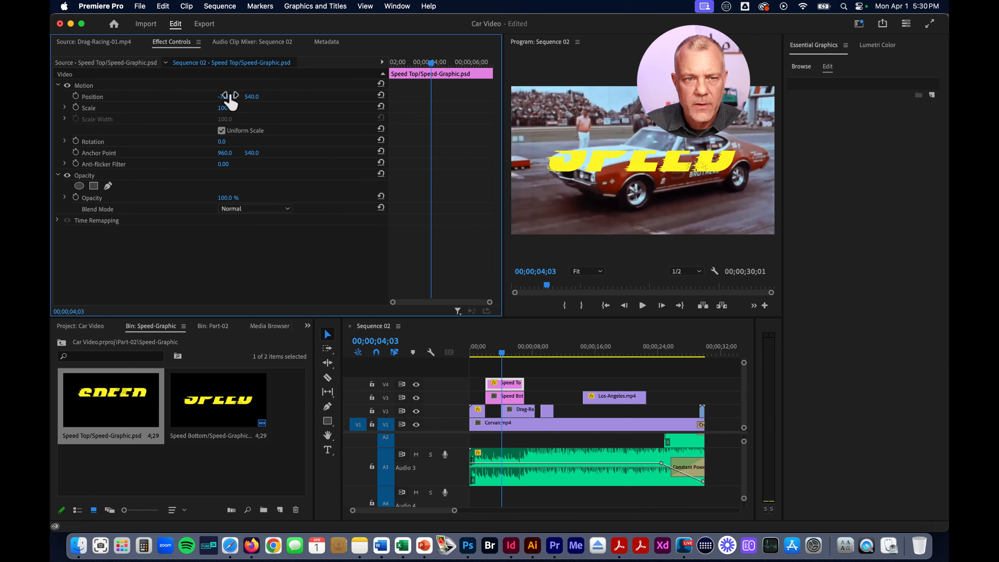
Keyframe Speed Top's off-screen Position at the clip's start and reset Position to 960, 540 at 00;00;04;07
click(76, 97)
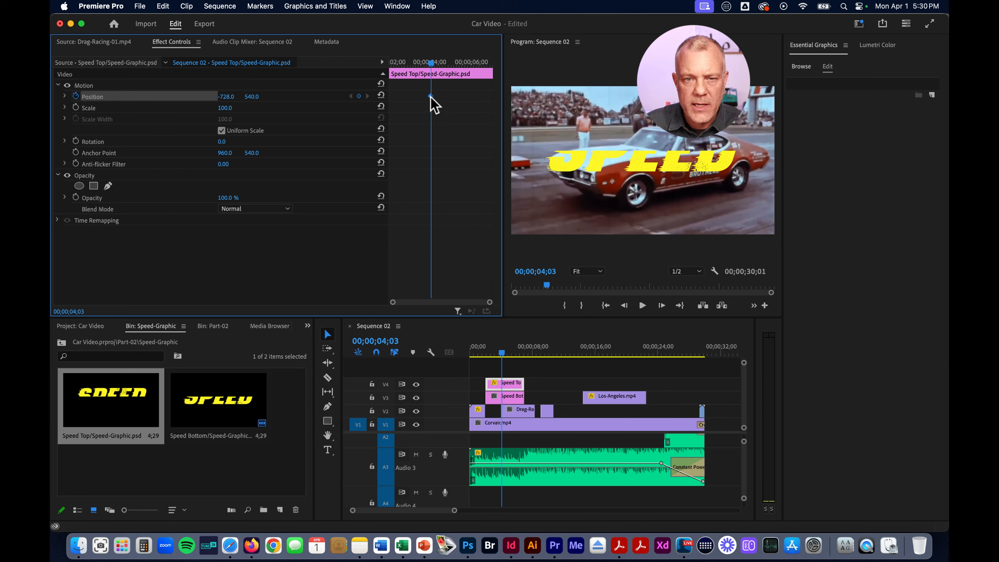
drag(430, 96, 378, 96)
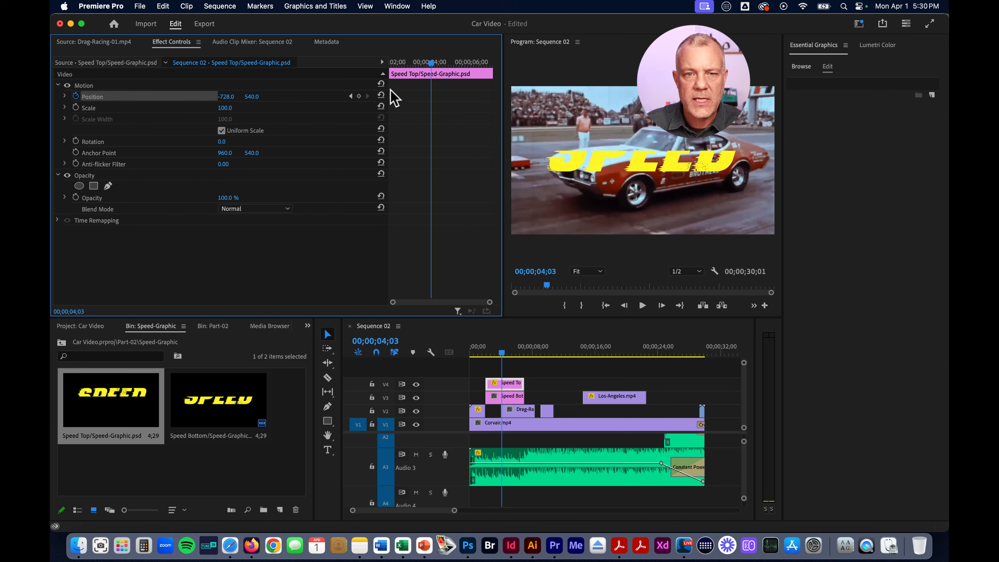
mouse_move(502, 356)
mouse_down()
mouse_move(482, 353)
mouse_move(516, 355)
mouse_move(504, 355)
mouse_up()
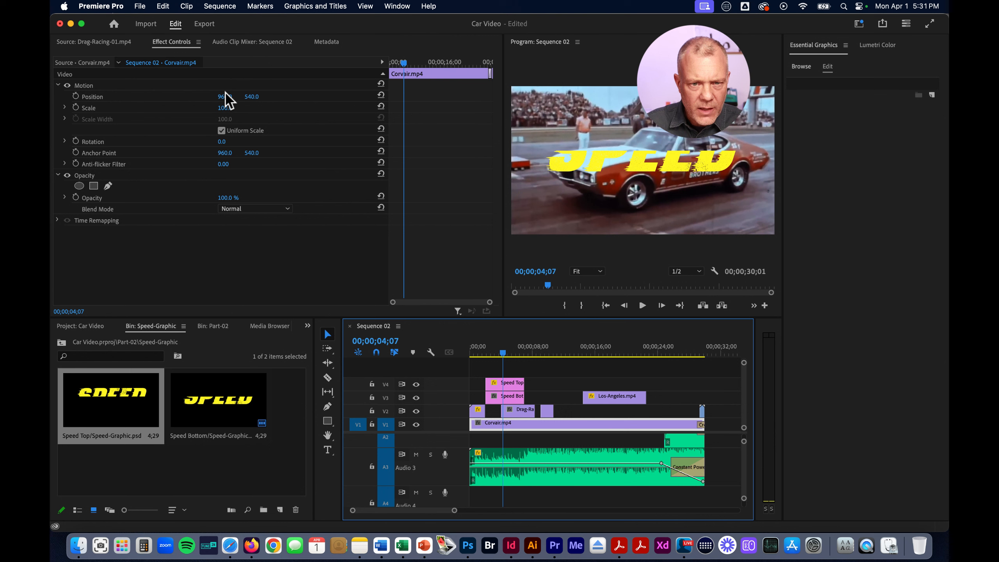
click(514, 383)
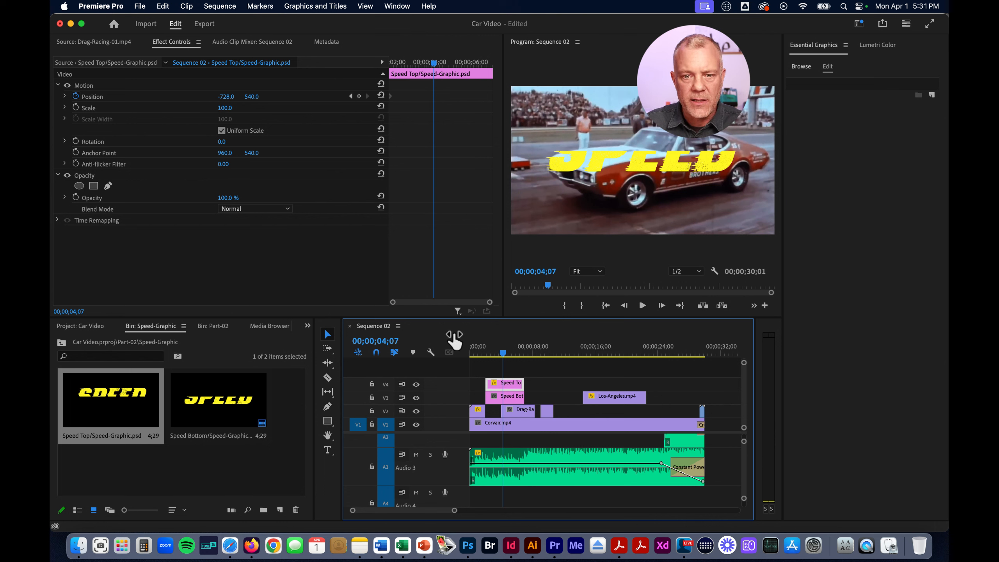
click(381, 96)
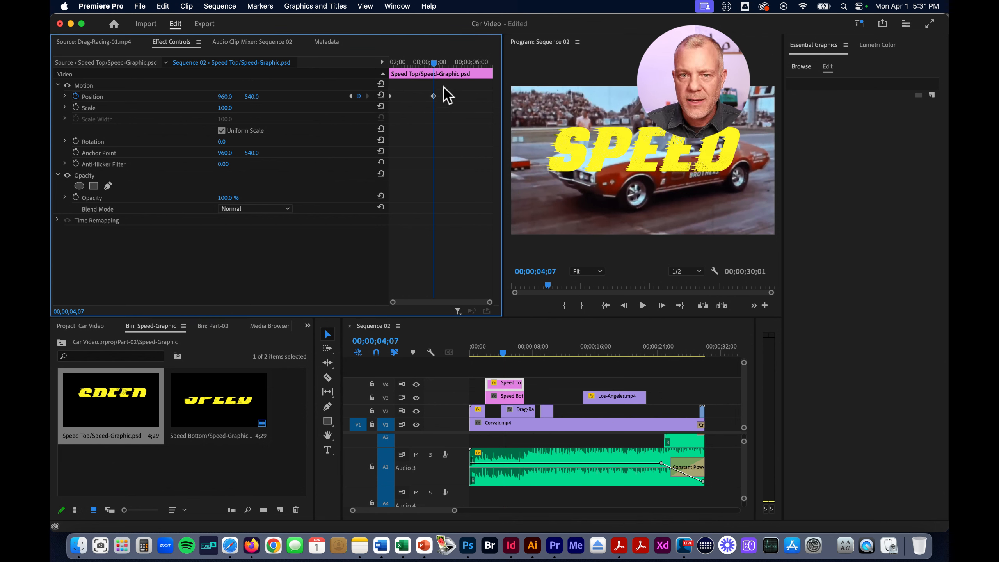
click(433, 96)
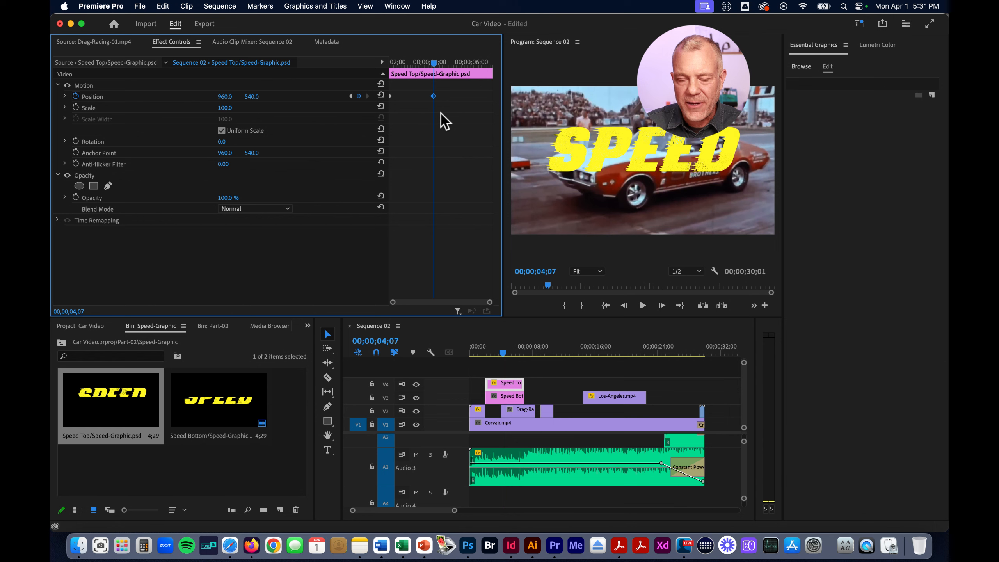
With the playhead at 00;00;04;23, set the Speed Bottom clip's horizontal Position to 2665, beyond the opposite side of the frame
mouse_move(433, 61)
mouse_down()
mouse_move(380, 66)
mouse_move(490, 67)
mouse_move(445, 70)
mouse_up()
click(520, 352)
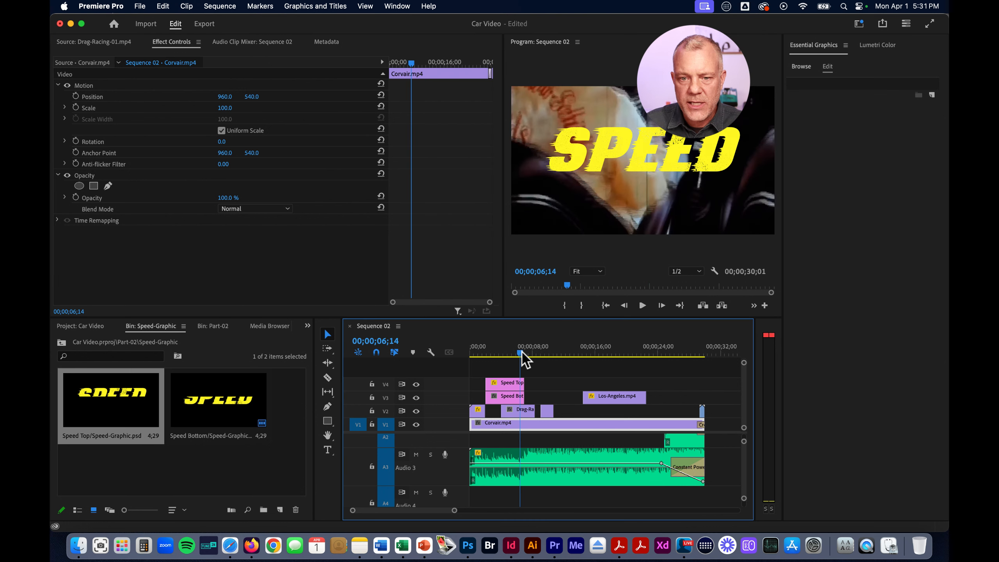
click(514, 385)
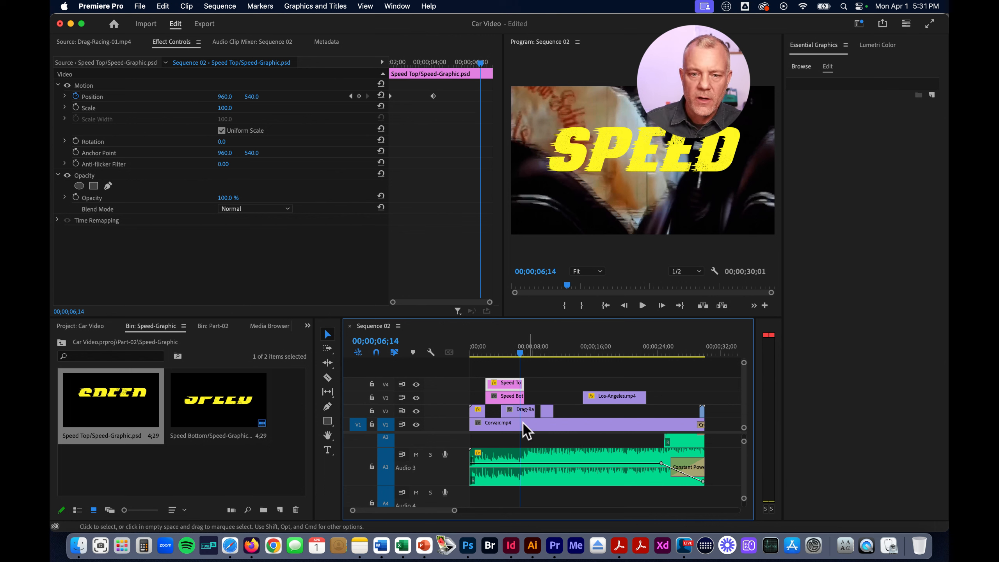
drag(479, 62, 444, 62)
click(514, 397)
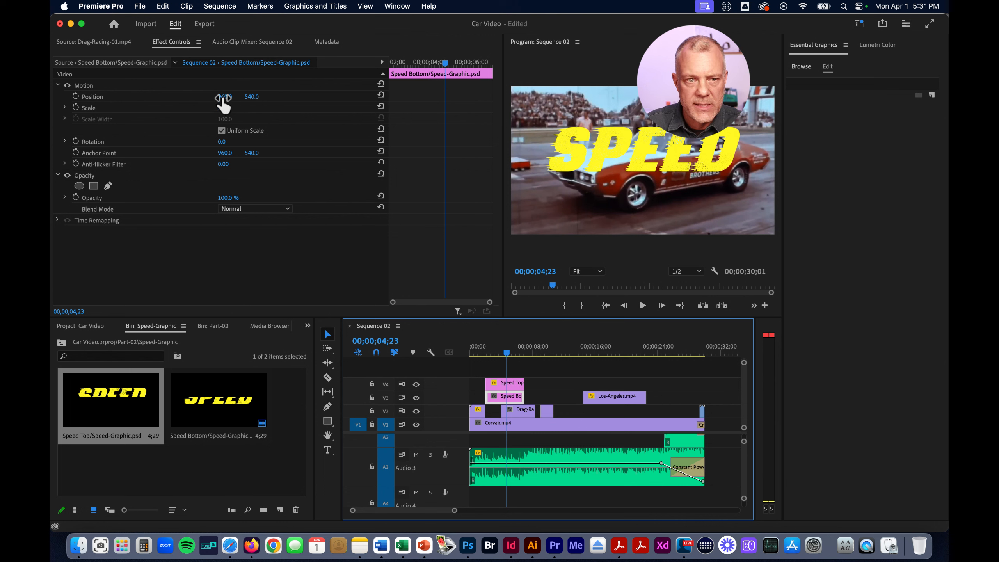
drag(223, 96, 223, 99)
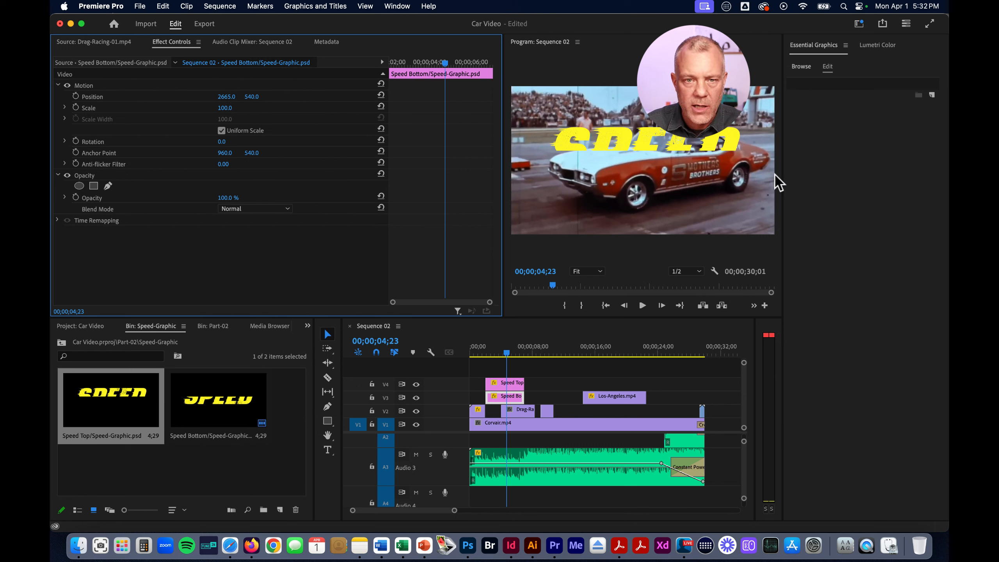
Turn on Position animation for Speed Bottom and move its keyframe to the start of the clip
click(75, 96)
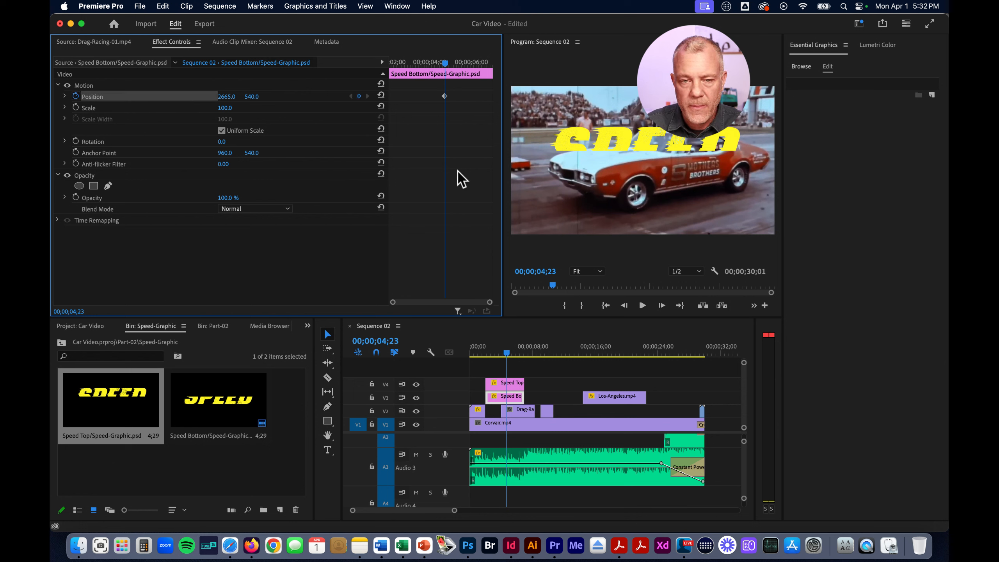
click(444, 97)
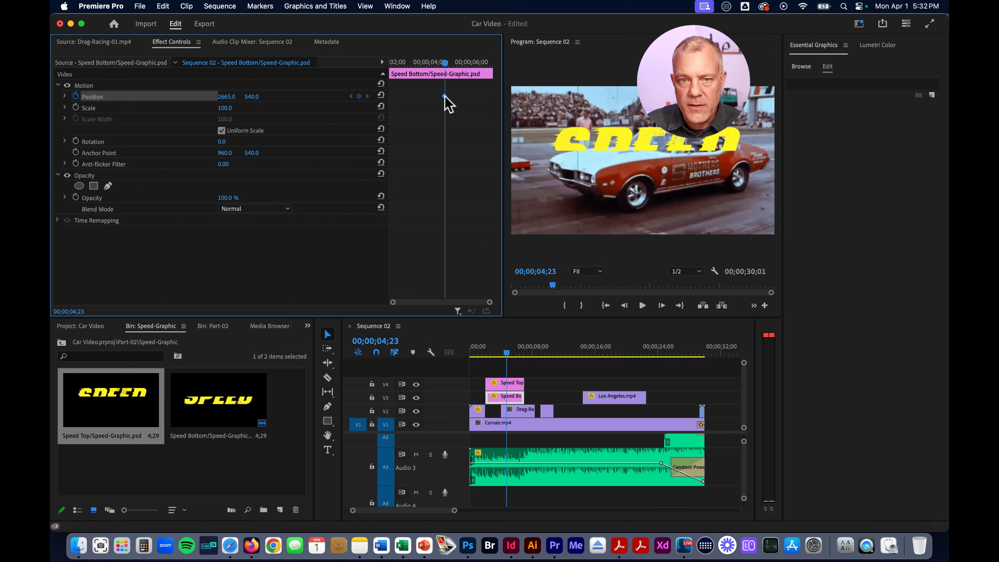
drag(444, 98, 391, 98)
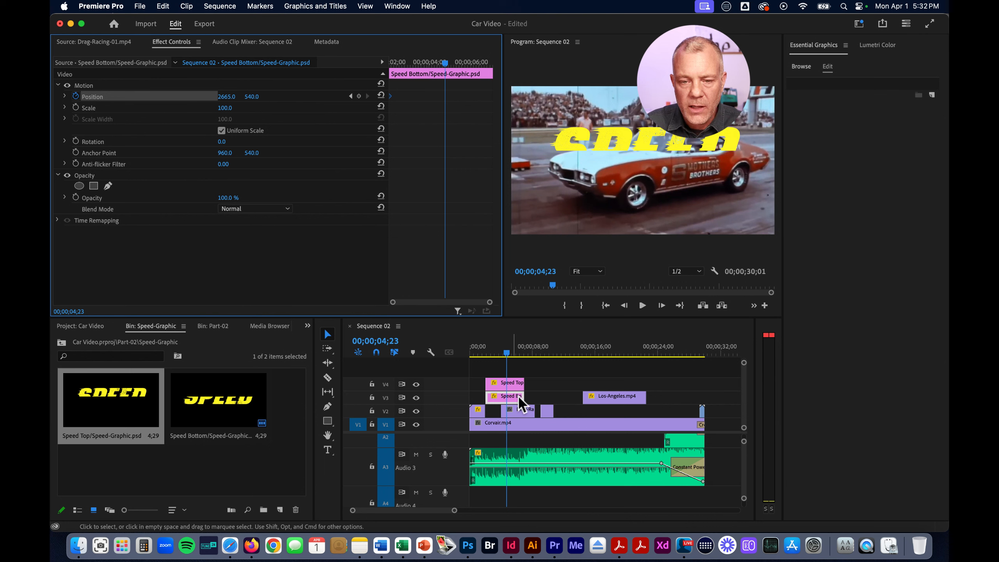
Align the playhead with Speed Top's second keyframe at 00;00;04;06 and reset Speed Bottom's Position to 960, 540 there
click(514, 384)
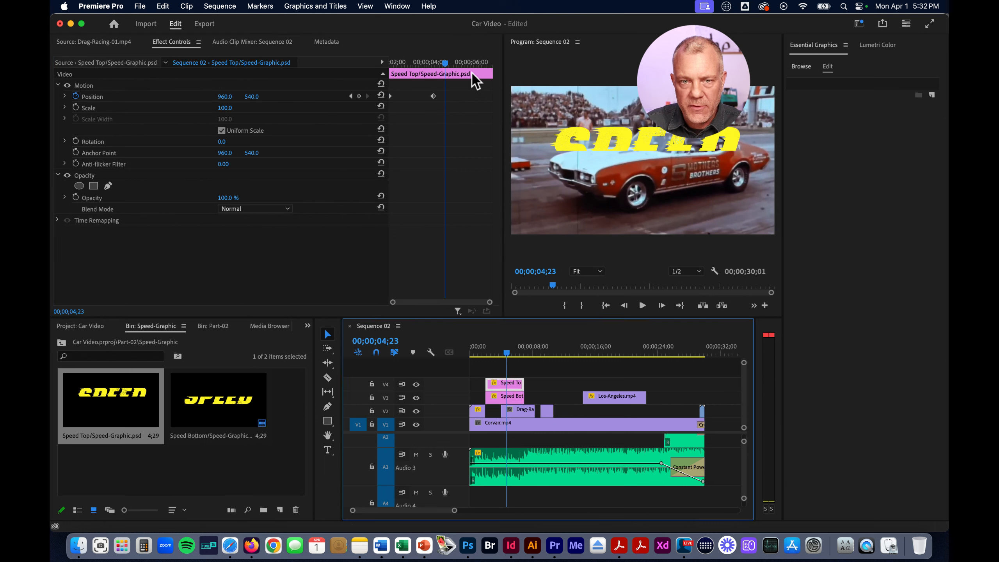
drag(445, 63, 433, 64)
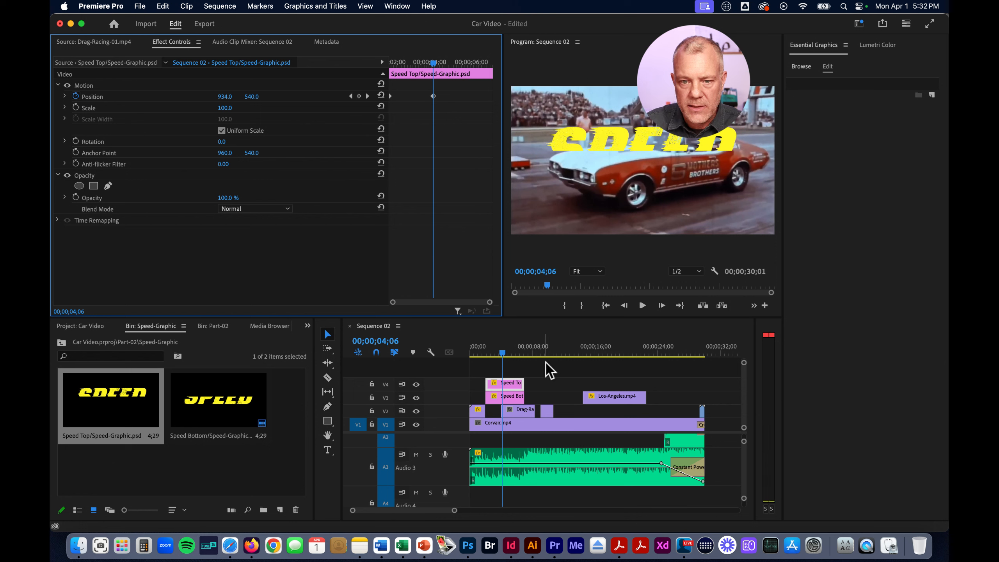
click(513, 397)
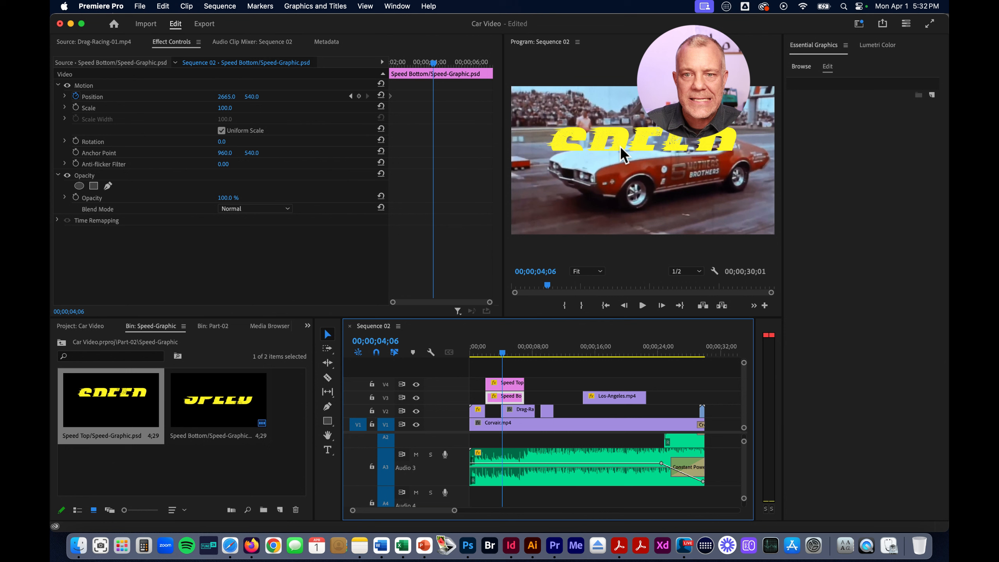
click(381, 95)
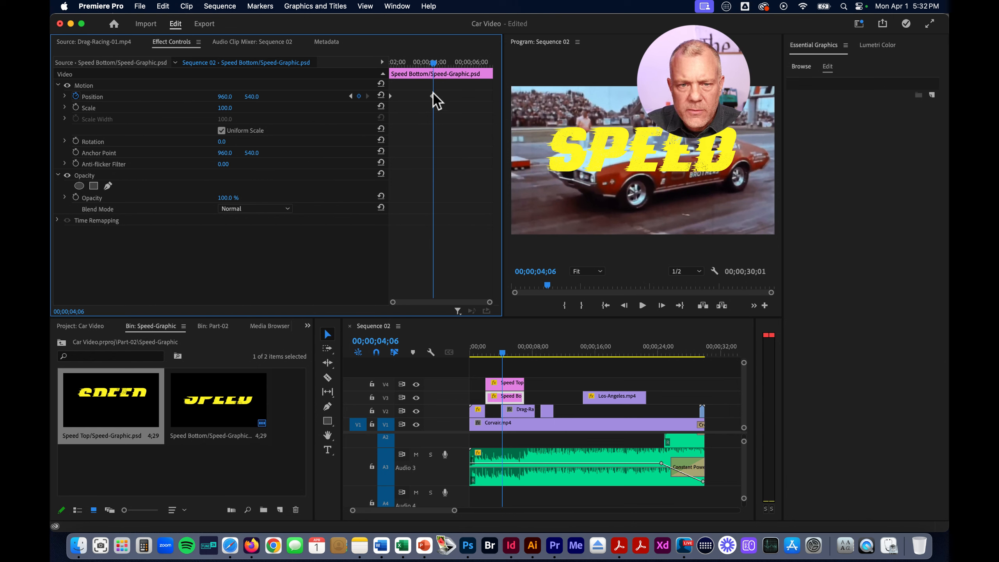
Play Sequence 02 from the beginning to review the two SPEED halves sliding together
drag(433, 63, 384, 62)
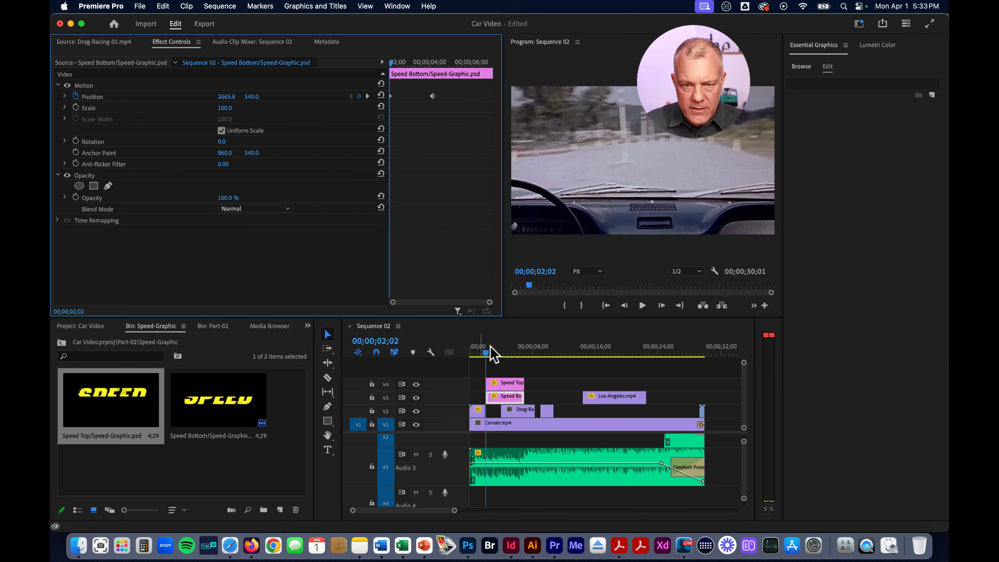
drag(483, 350, 457, 353)
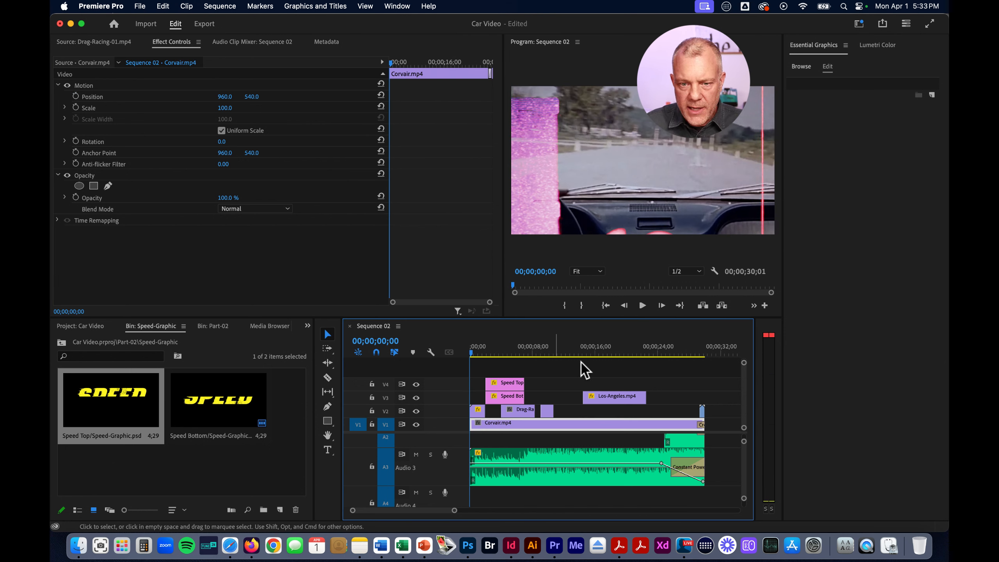
key(space)
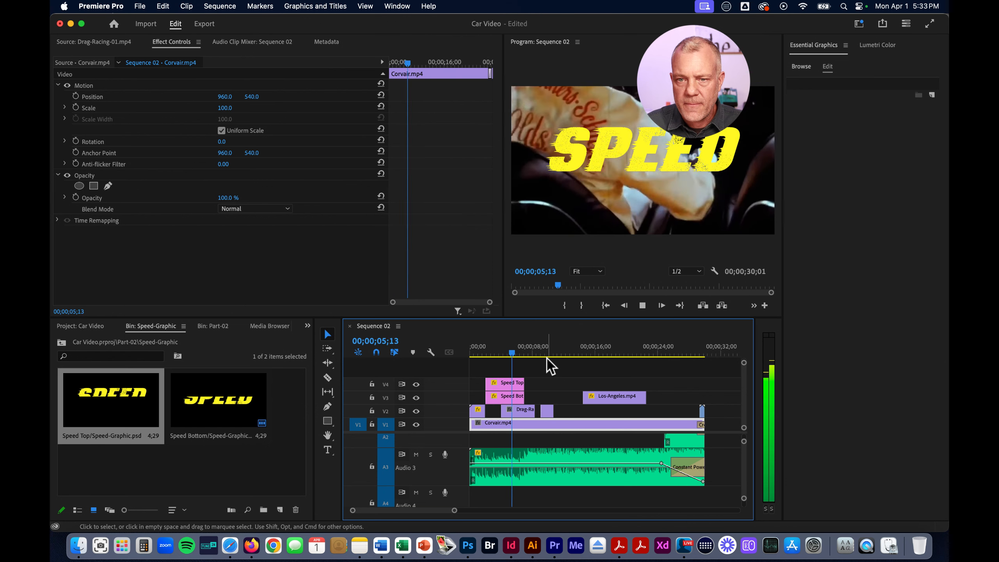
Trim the ends of the Speed Top and Speed Bottom clips together to the playhead at 00;00;06;11
key(space)
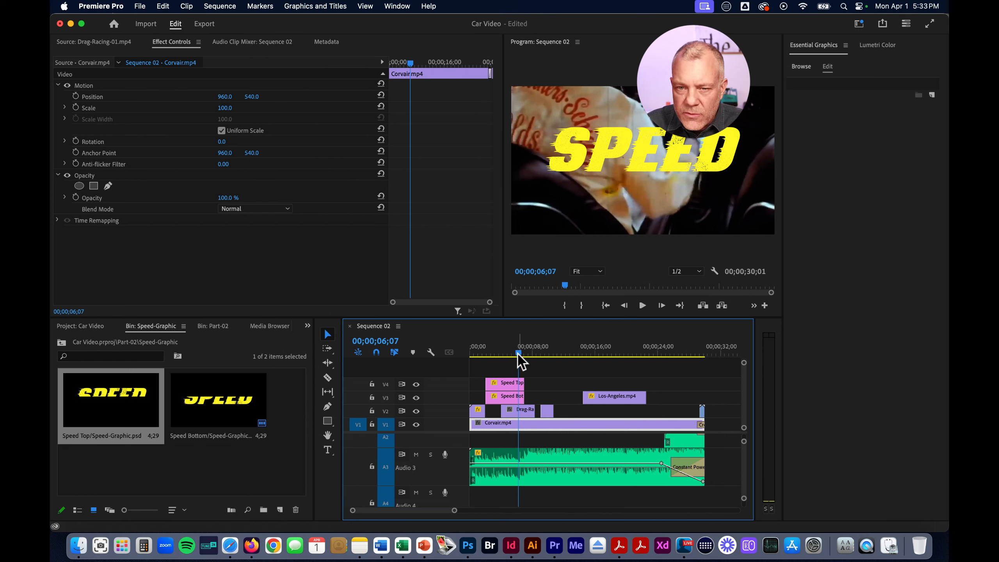
drag(518, 353, 519, 353)
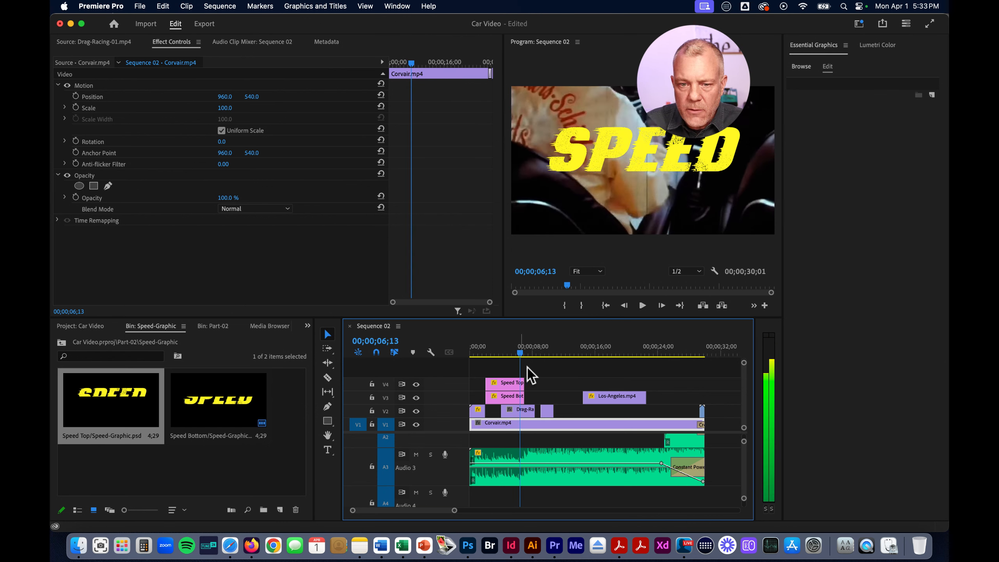
click(509, 383)
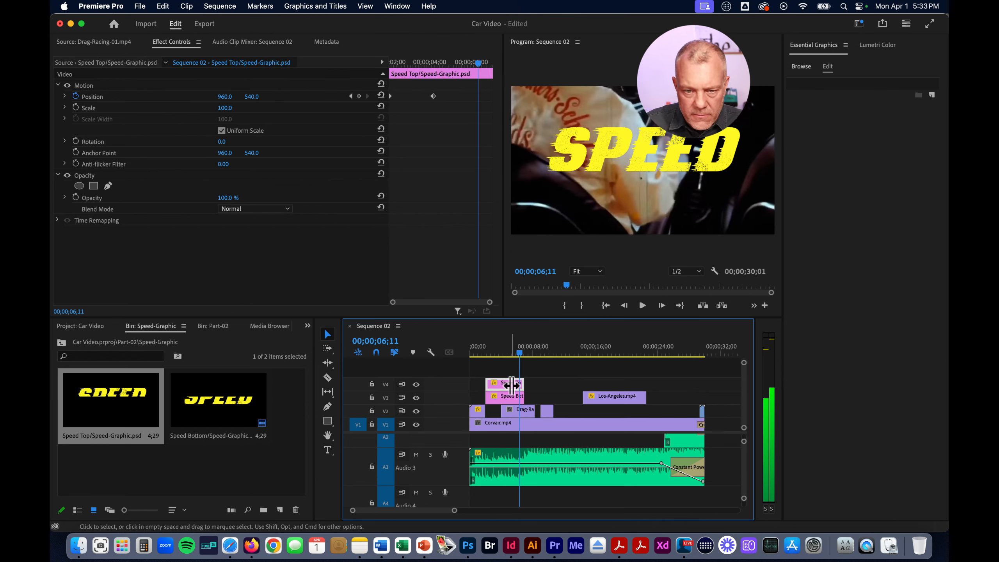
shift+click(515, 406)
drag(457, 511, 425, 510)
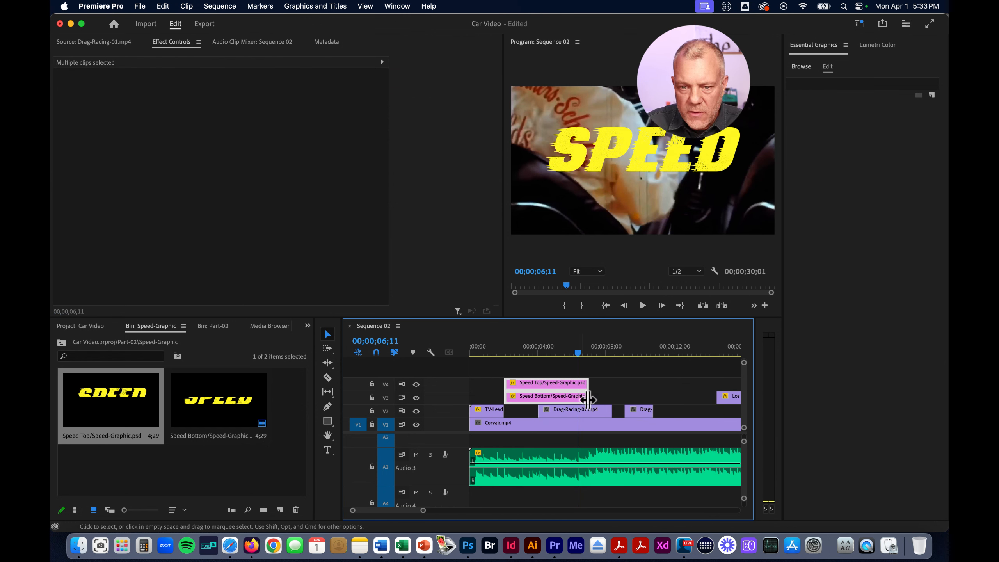
click(585, 387)
Move the second Position keyframes of Speed Top and Speed Bottom to the playhead at 00;00;03;15
drag(585, 387, 532, 362)
click(554, 384)
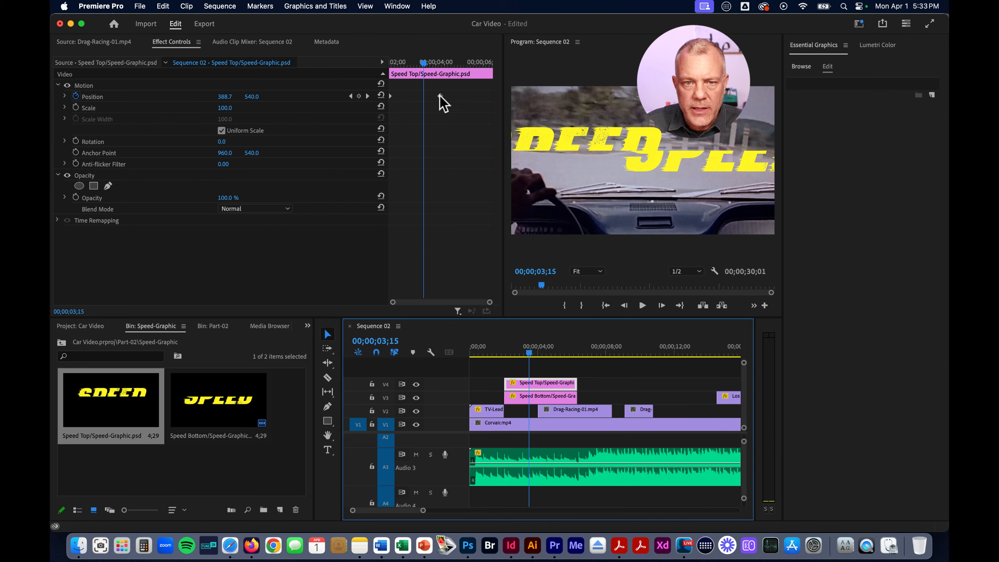
drag(440, 96, 423, 97)
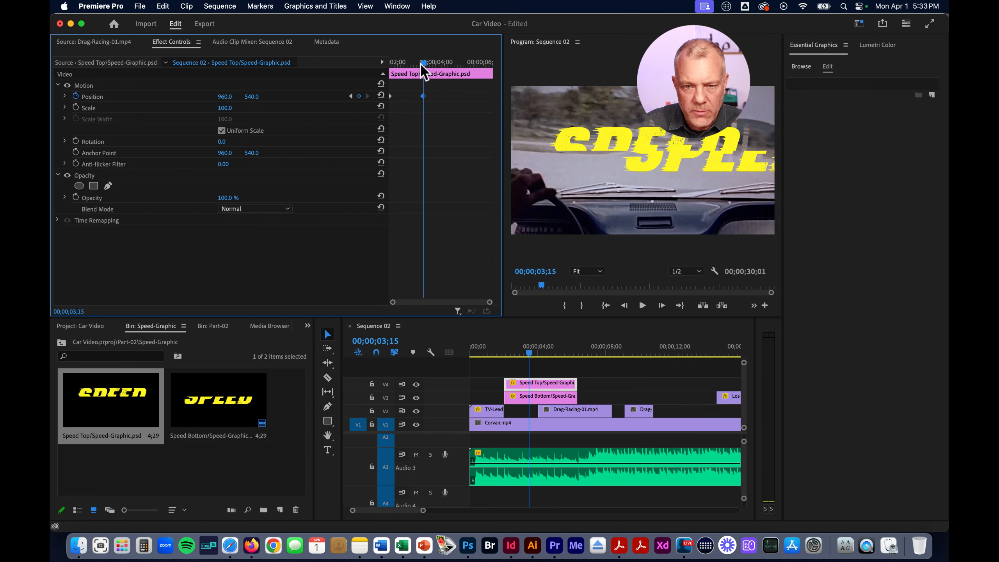
click(545, 395)
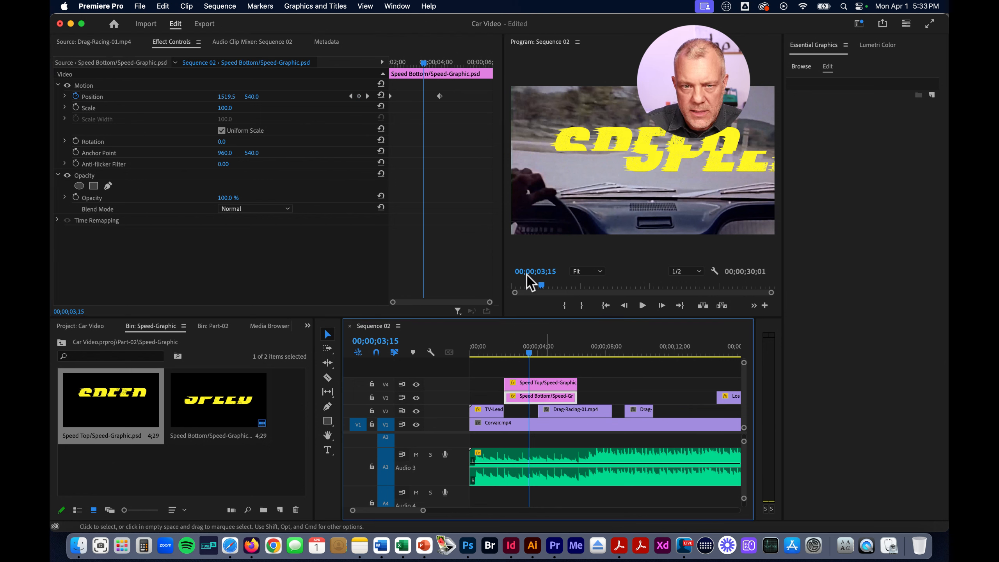
drag(439, 97, 426, 99)
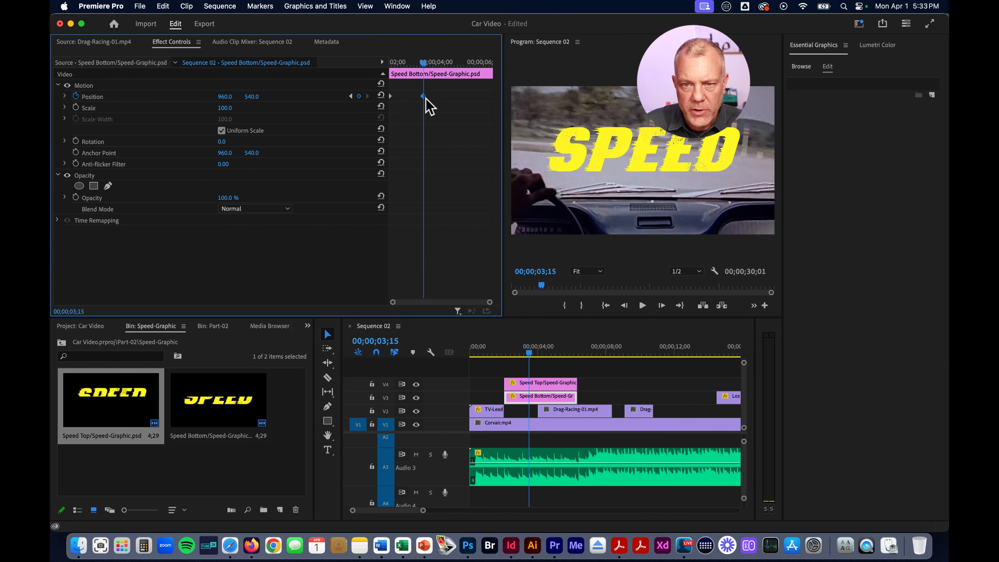
Play Sequence 02 from 00;00;01;06 to review the faster slide-in of the SPEED halves
drag(536, 362, 491, 359)
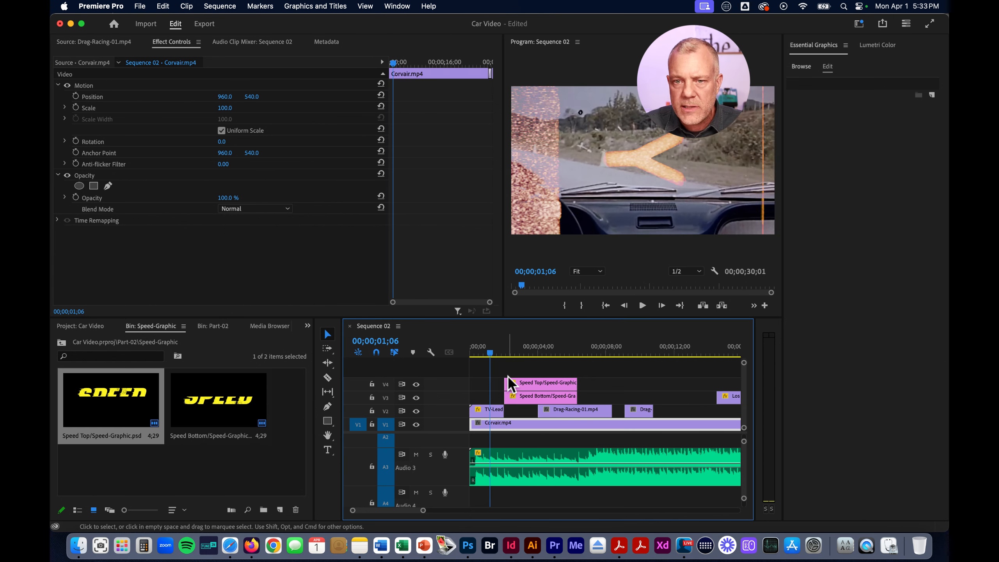
key(space)
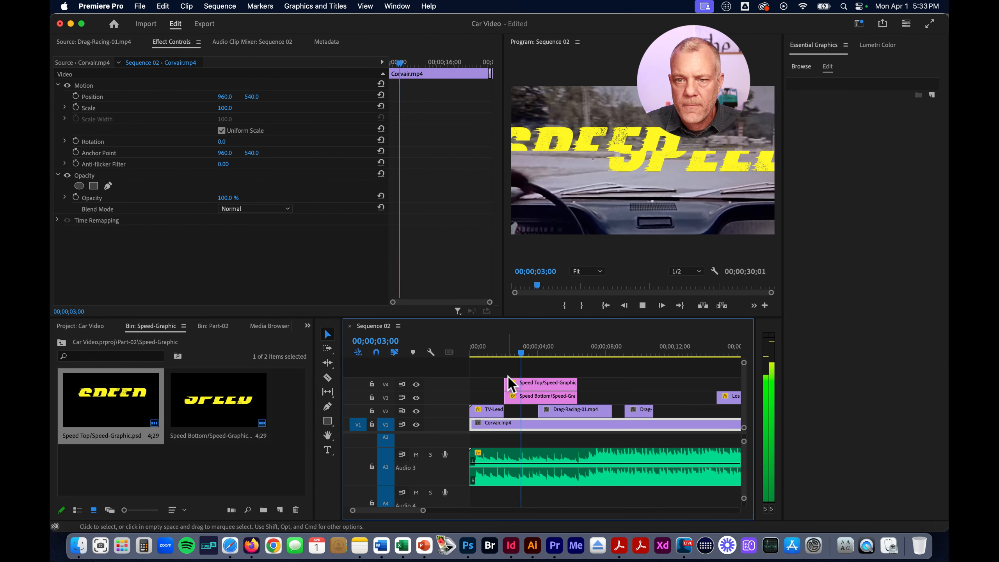
click(507, 374)
key(space)
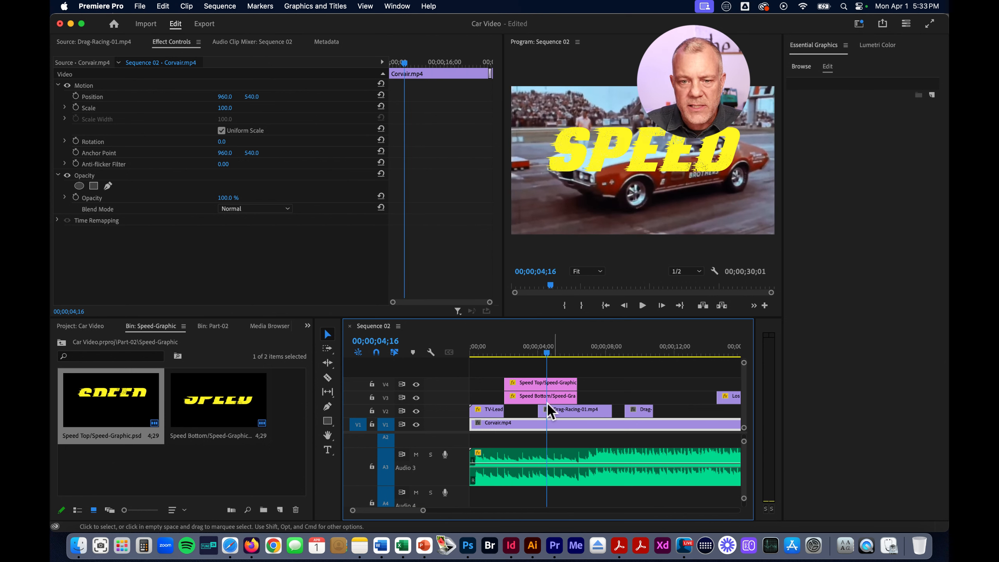
Move the second Position keyframes of both Speed Top and Speed Bottom earlier, to about 00;00;02;29
drag(423, 97, 411, 97)
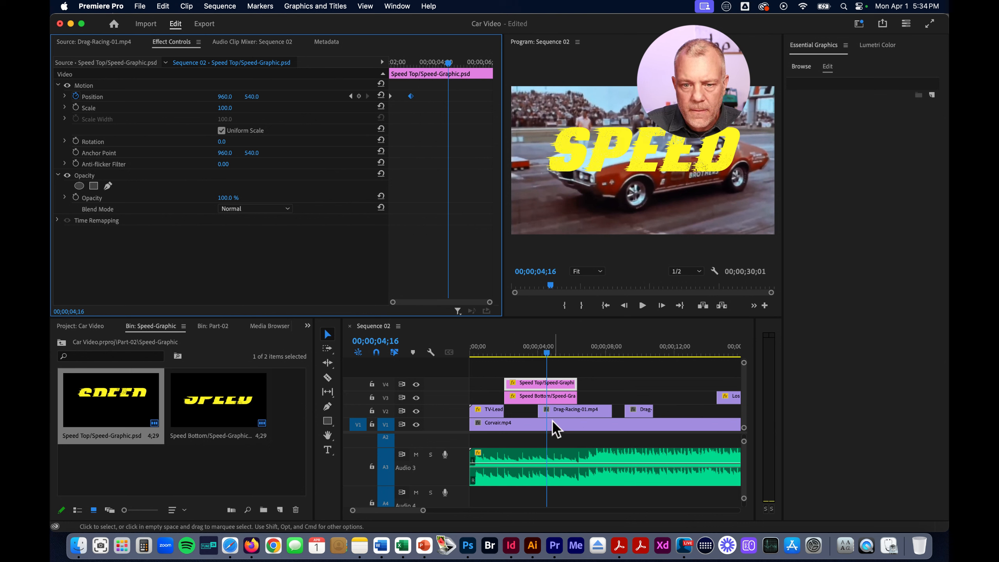
drag(546, 352, 521, 354)
click(550, 396)
drag(423, 96, 413, 98)
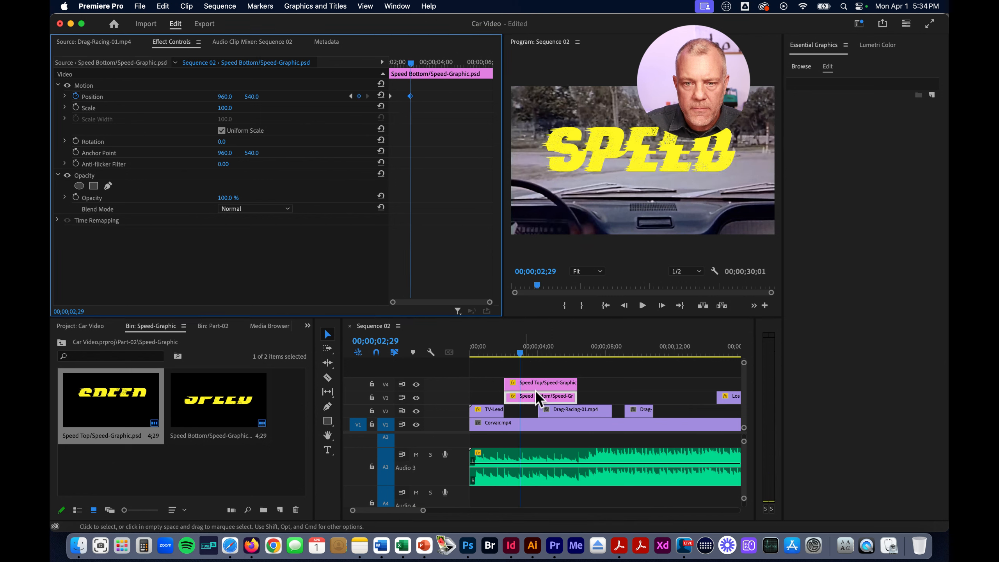
Play the sequence from just before the Speed clips to check the timing of their shortened slide-in
click(511, 356)
drag(506, 355, 501, 354)
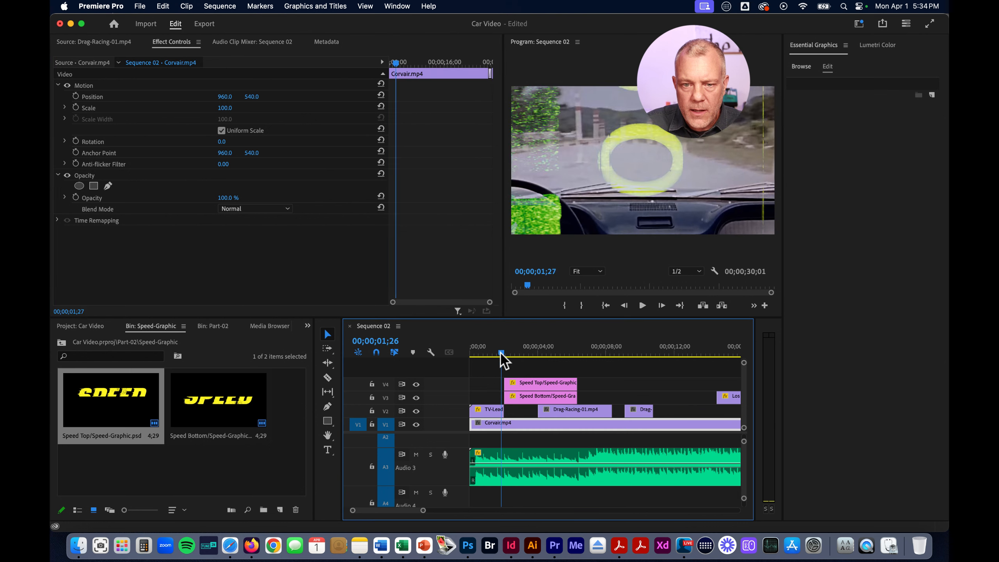
click(500, 353)
key(space)
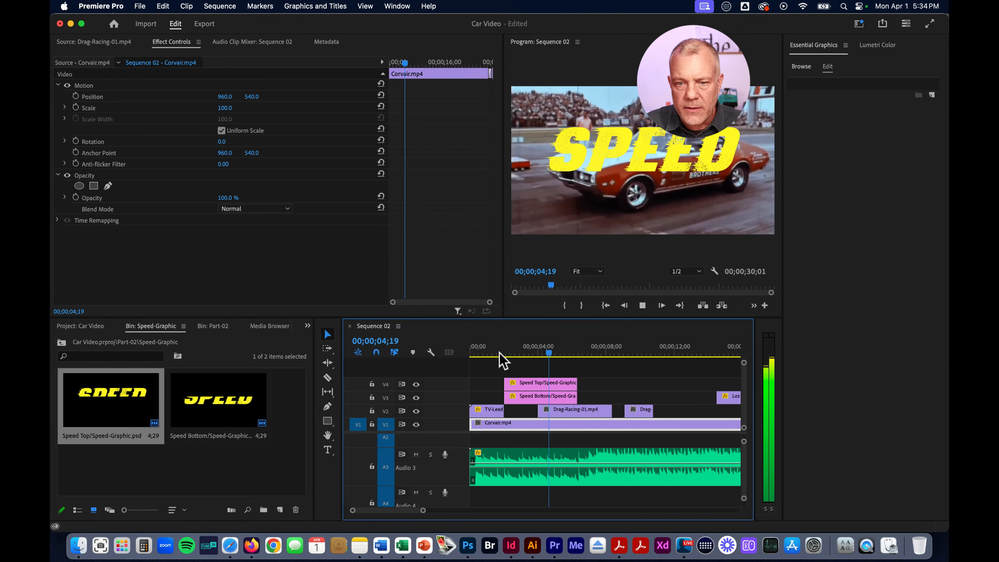
key(space)
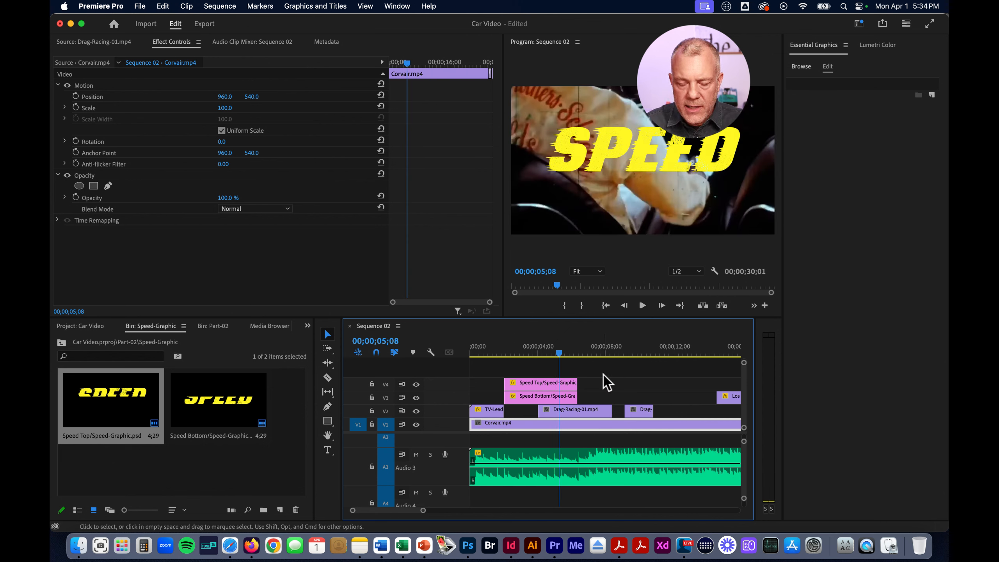
Apply the default transition to the ends of the Speed Top and Speed Bottom clips
right_click(574, 384)
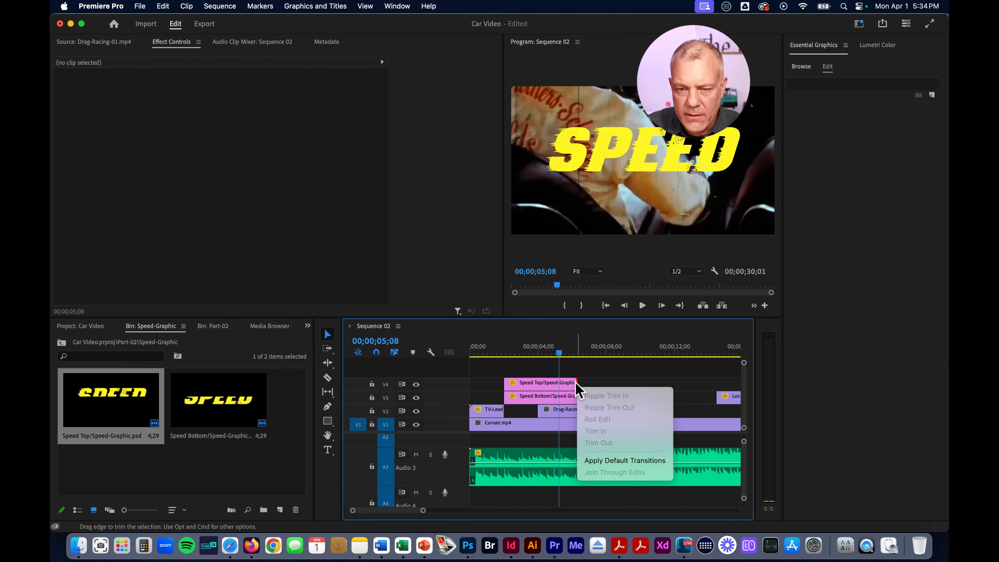
click(612, 459)
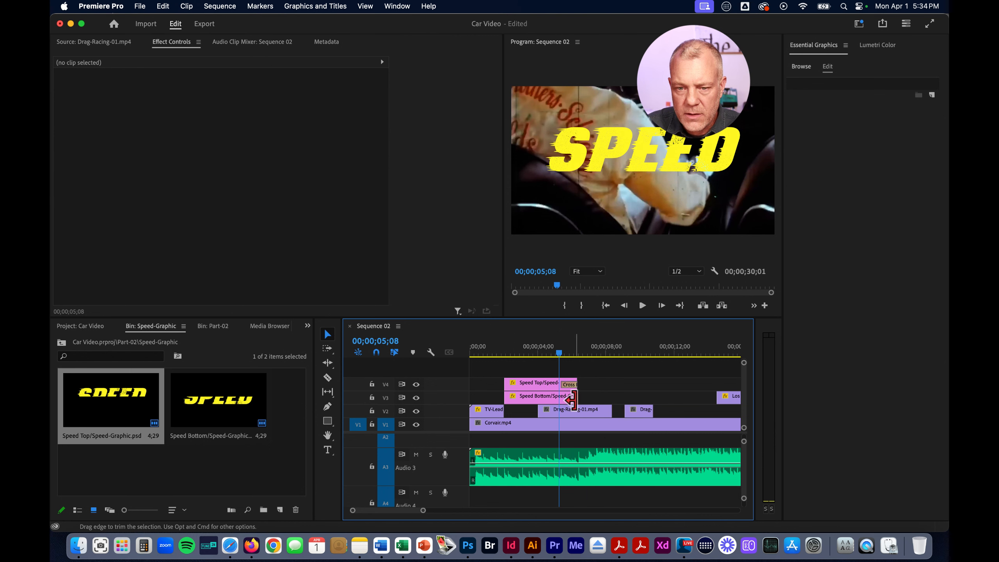
right_click(570, 396)
click(614, 477)
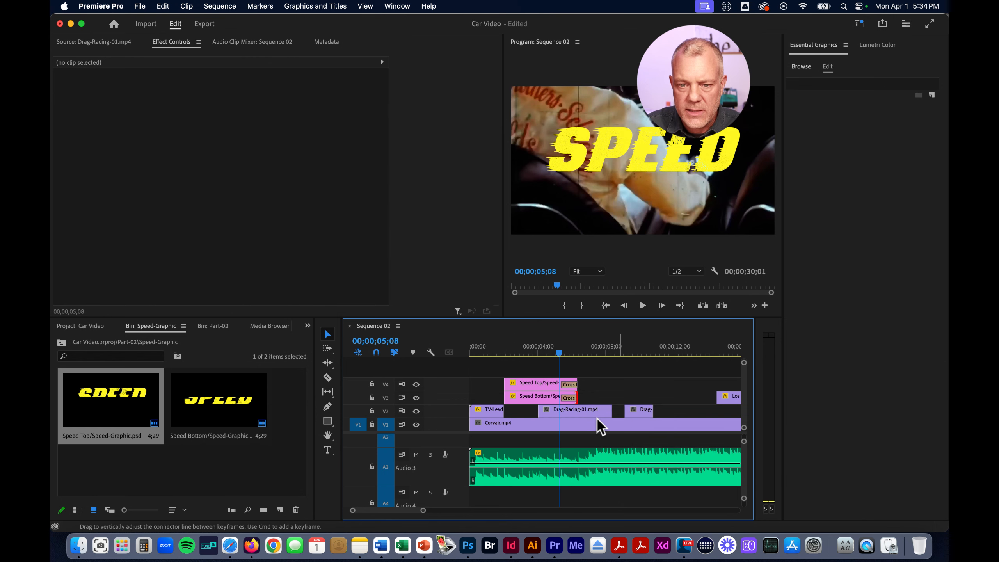
Move the playhead to 00;00;11;05 in Sequence 02 and open the Part-02 bin
mouse_move(559, 354)
mouse_down()
mouse_move(594, 356)
mouse_move(540, 354)
mouse_up()
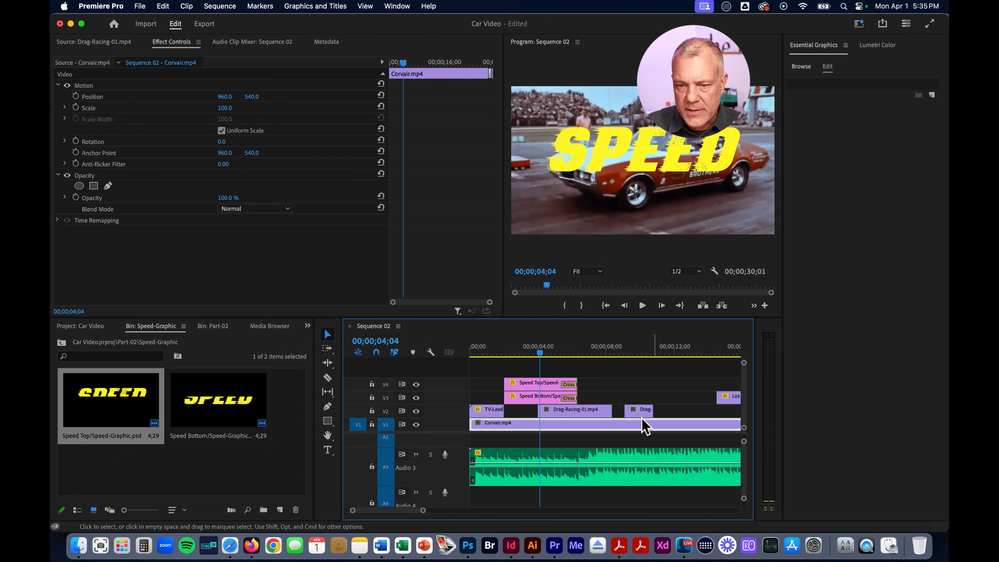
drag(539, 353, 660, 374)
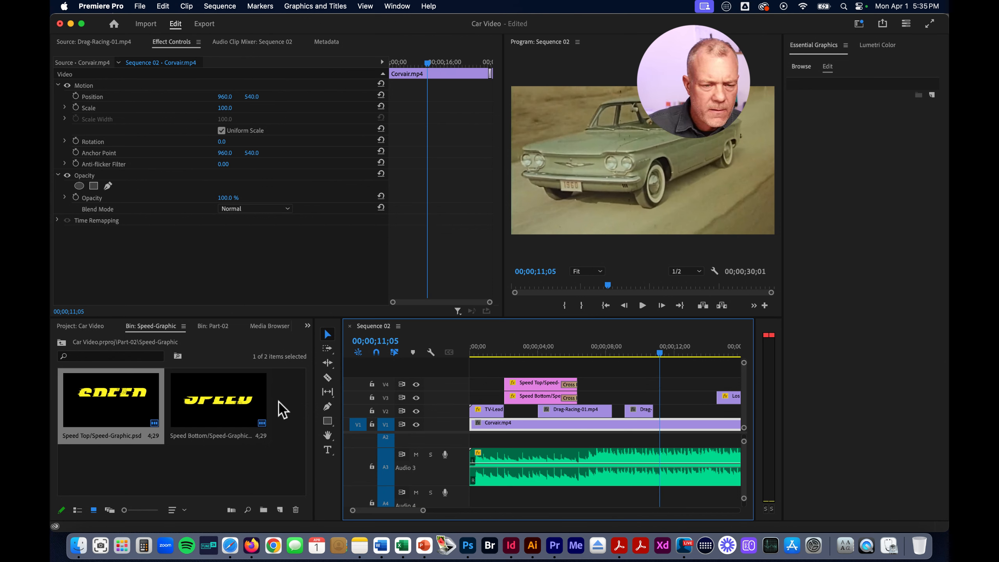
click(307, 326)
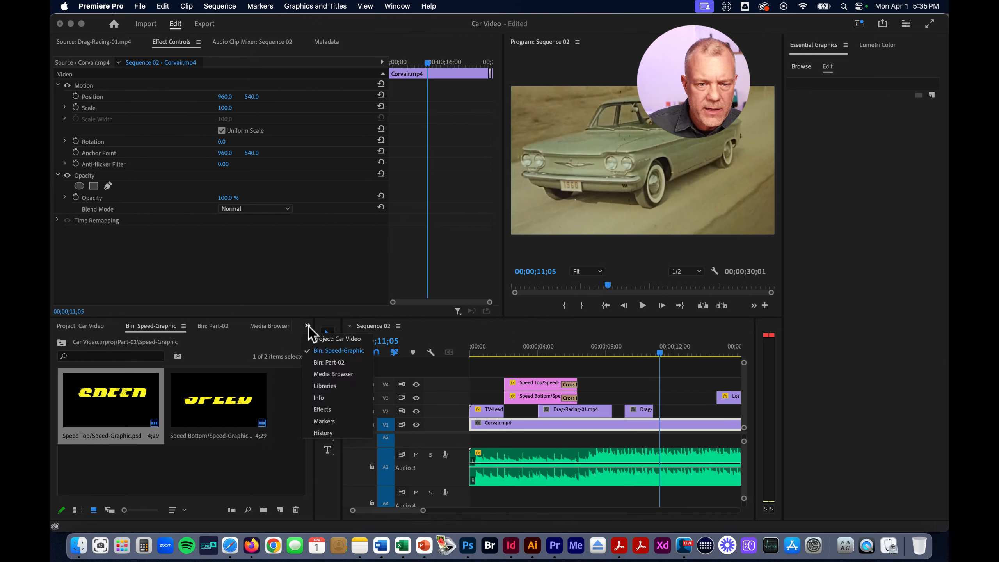
click(330, 362)
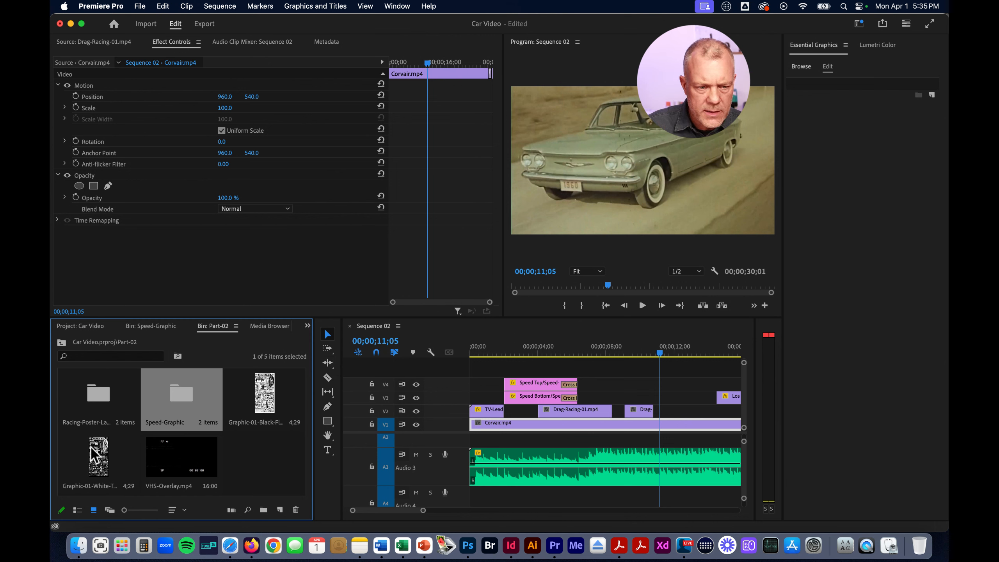
Try Graphic-01-White-Transparent on V3 against the Los-Angeles clip, trimming its start to the end of the short drag-racing clip on V2
click(102, 457)
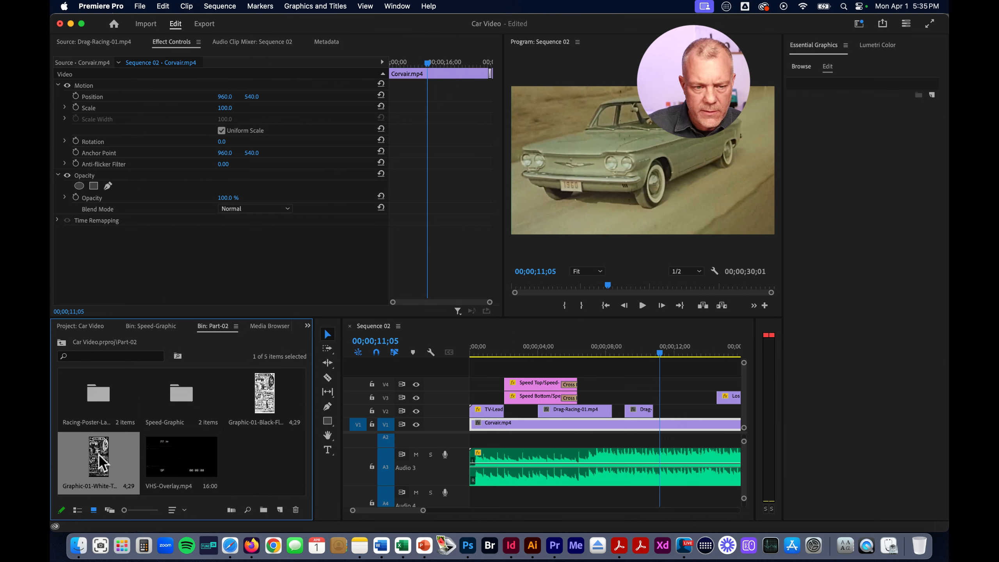
drag(101, 456, 631, 395)
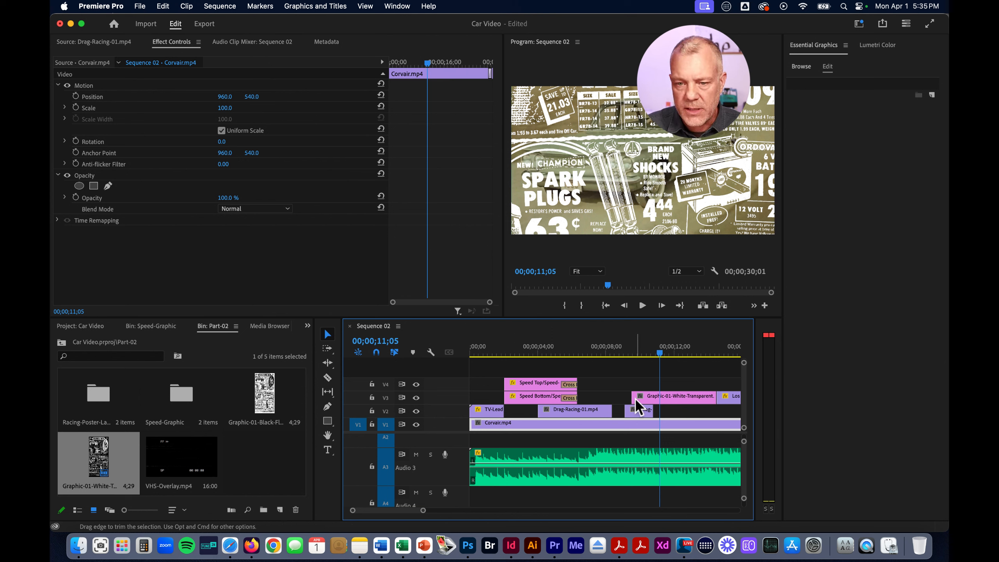
drag(641, 396, 653, 396)
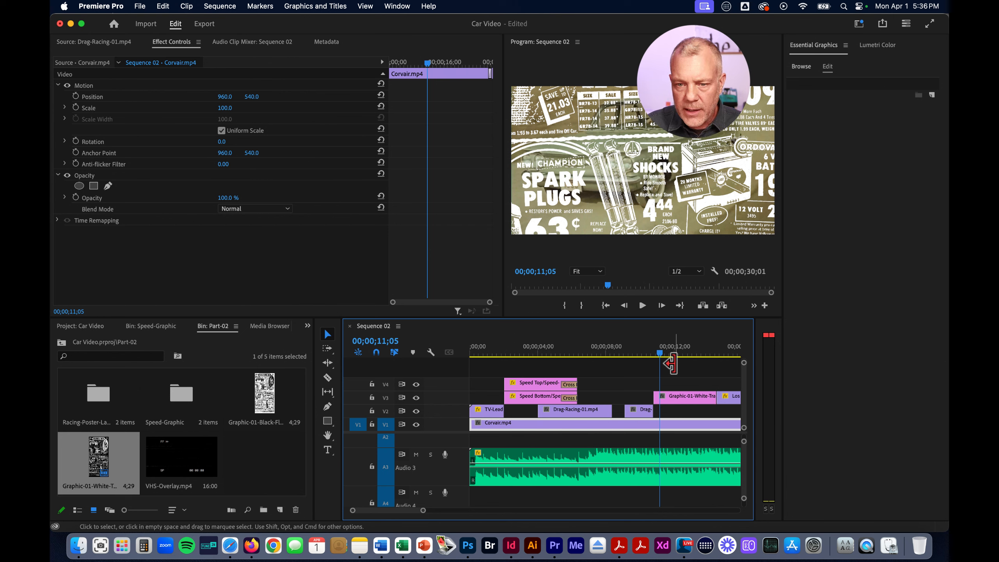
drag(659, 353, 689, 356)
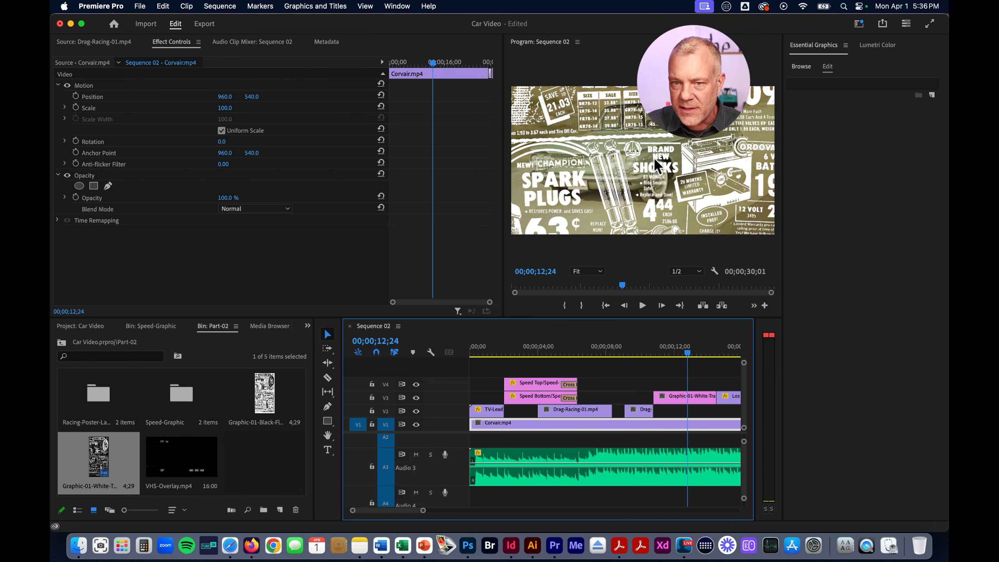
Delete the white transparent graphic from V3 and place Graphic-01-Black-Flattened there, ending against the Los-Angeles clip
click(695, 399)
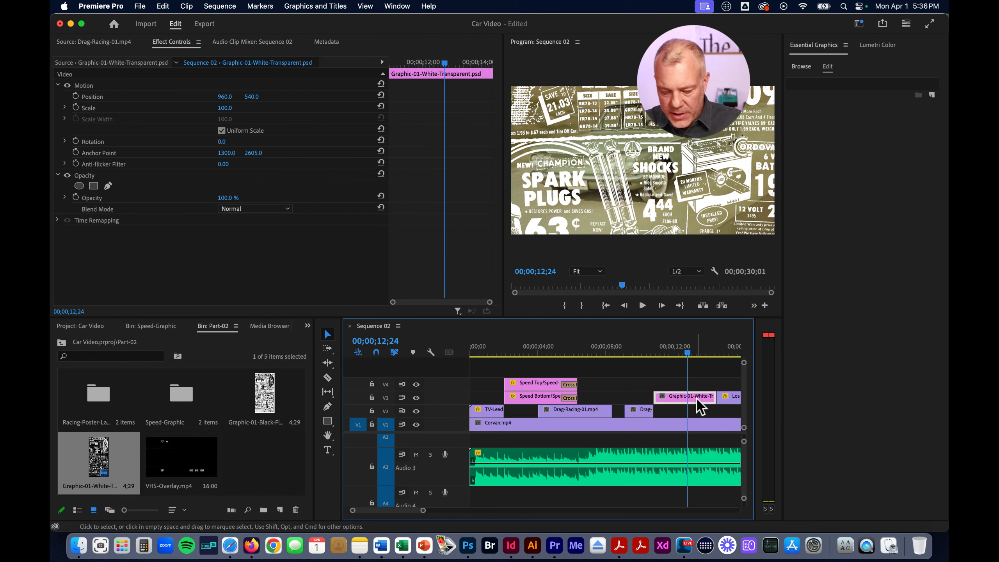
key(Delete)
click(269, 394)
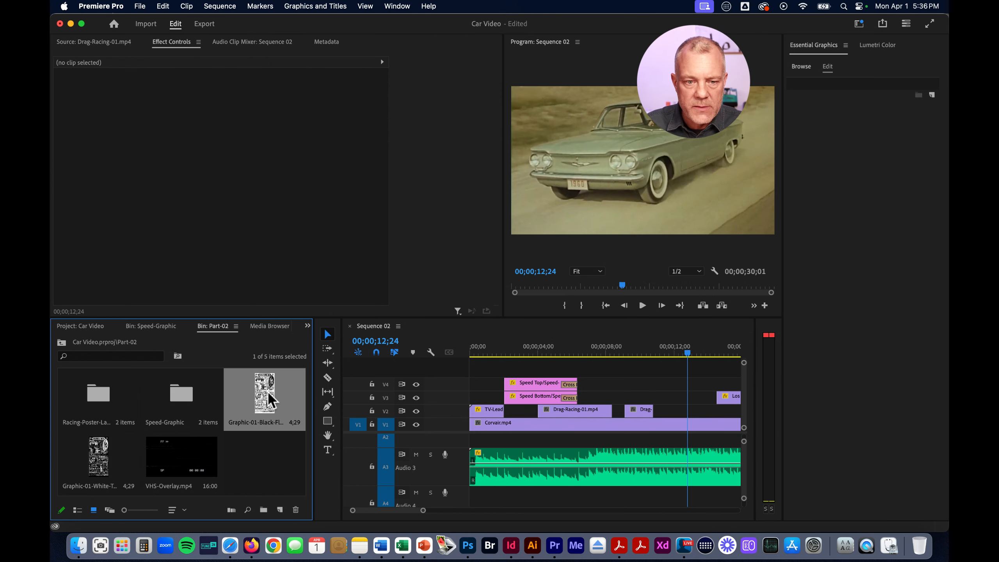
drag(283, 393, 648, 411)
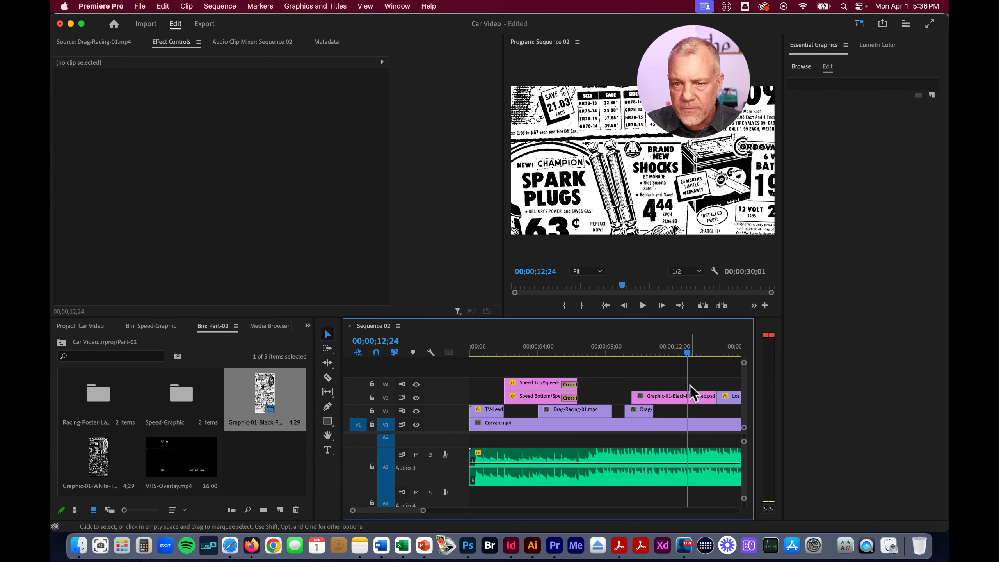
At 00;00;12;12, try 20% opacity on the Graphic-01-Black-Flattened clip, undo it, and set the clip's blend mode to Multiply
mouse_move(687, 354)
mouse_down()
mouse_move(653, 353)
mouse_move(682, 355)
mouse_up()
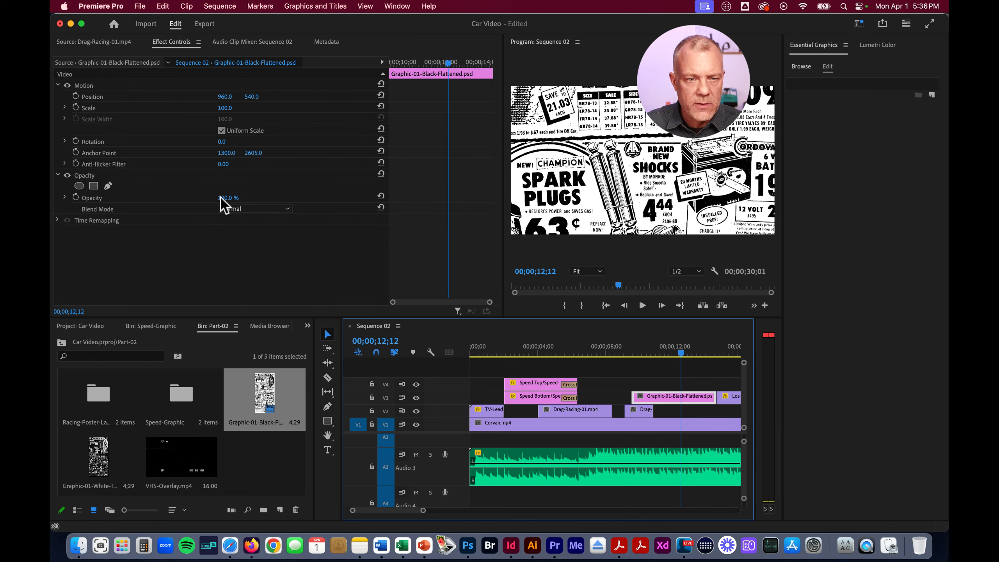
drag(227, 196, 226, 198)
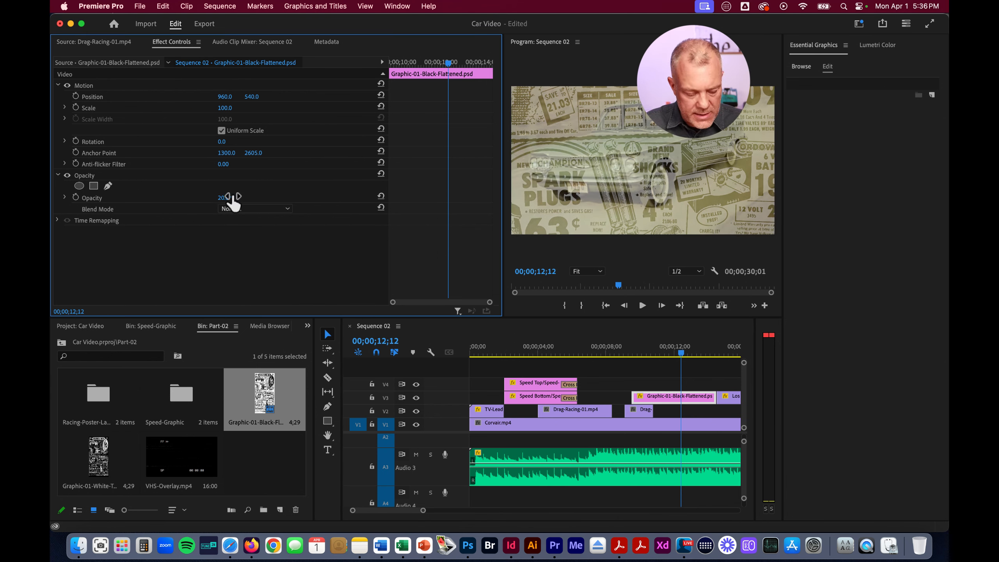
key(super+z)
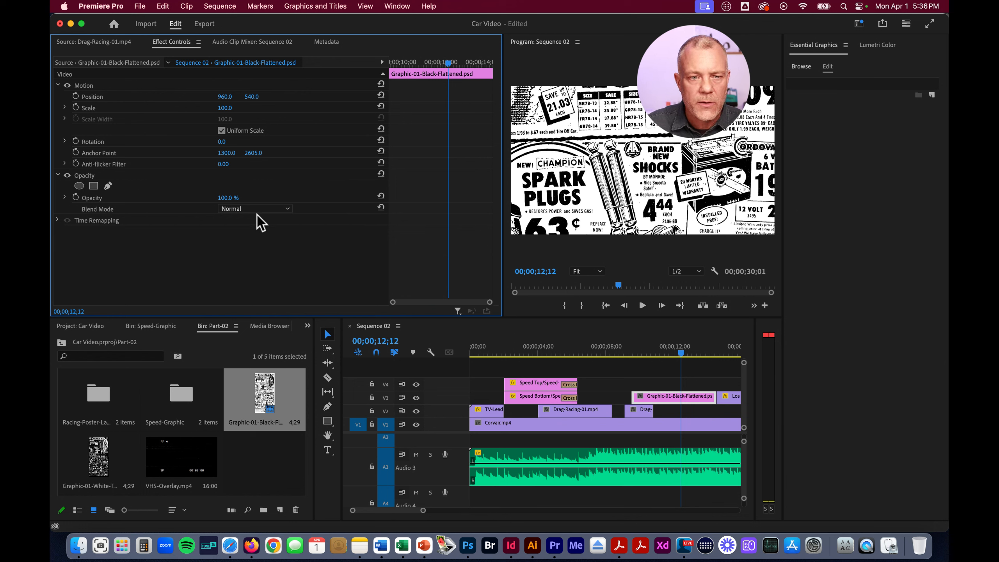
click(257, 208)
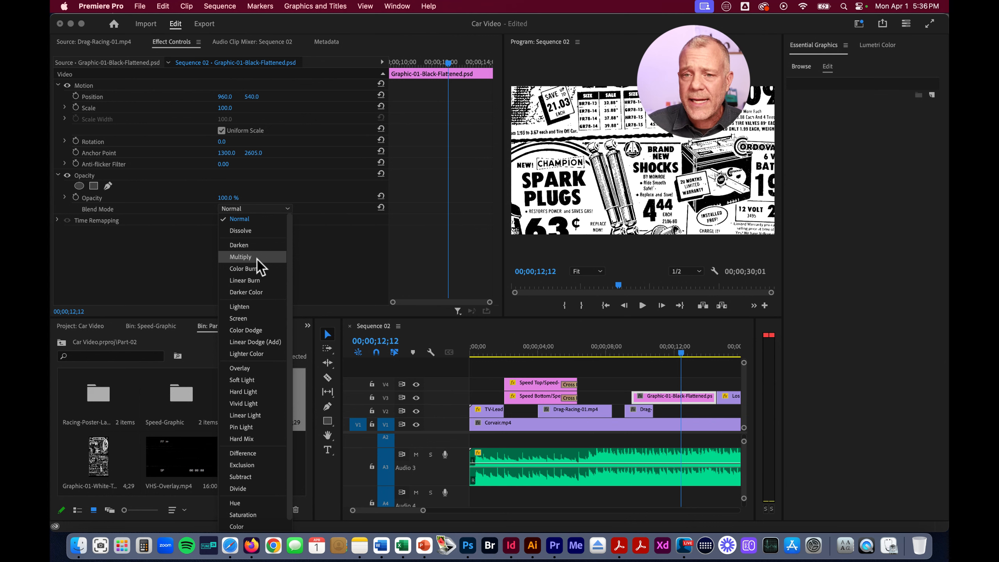
click(241, 256)
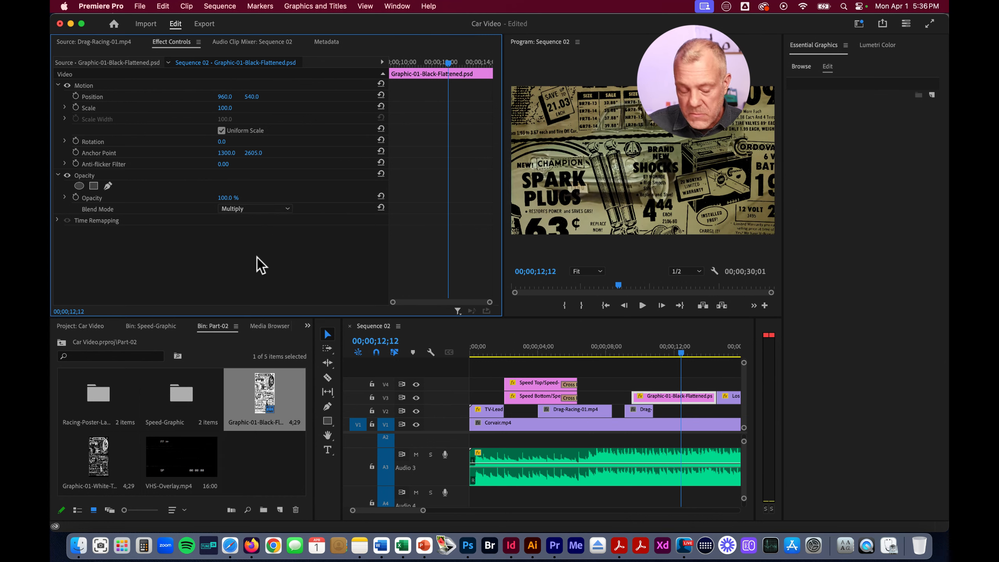
Undo the Multiply blend mode on the Graphic-01-Black-Flattened clip and try other blend modes, including Screen and Lighten
key(super+z)
click(268, 210)
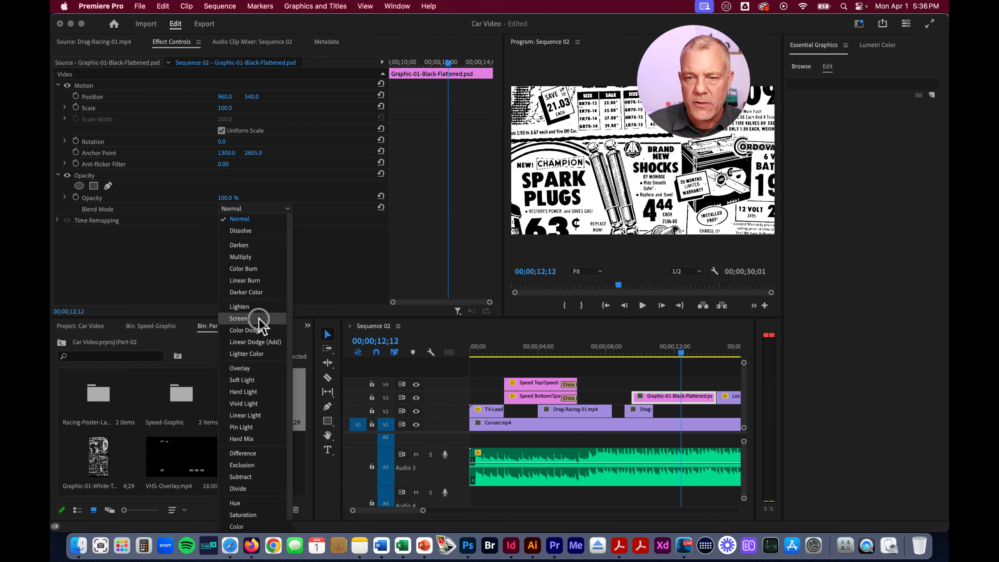
click(259, 320)
click(259, 210)
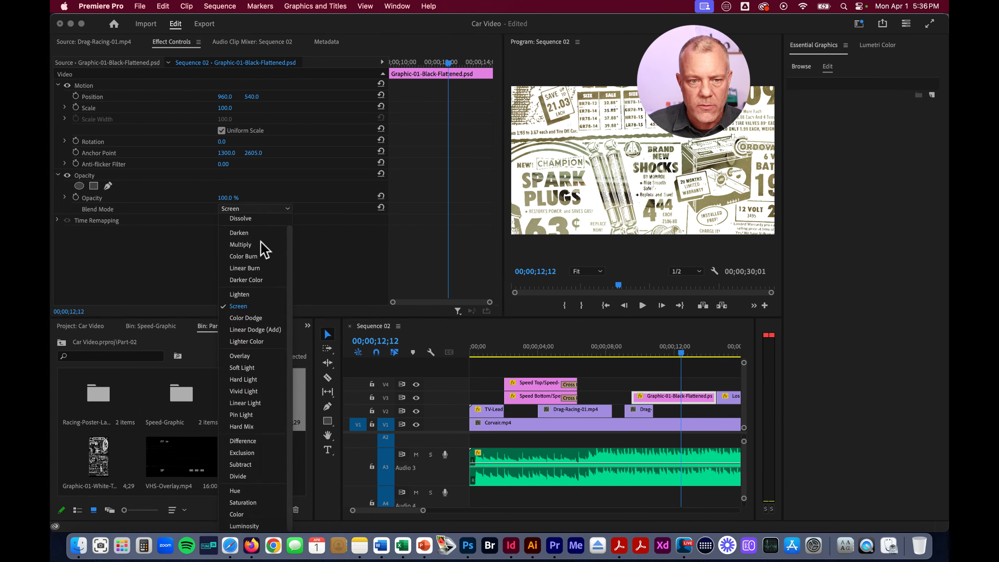
click(261, 296)
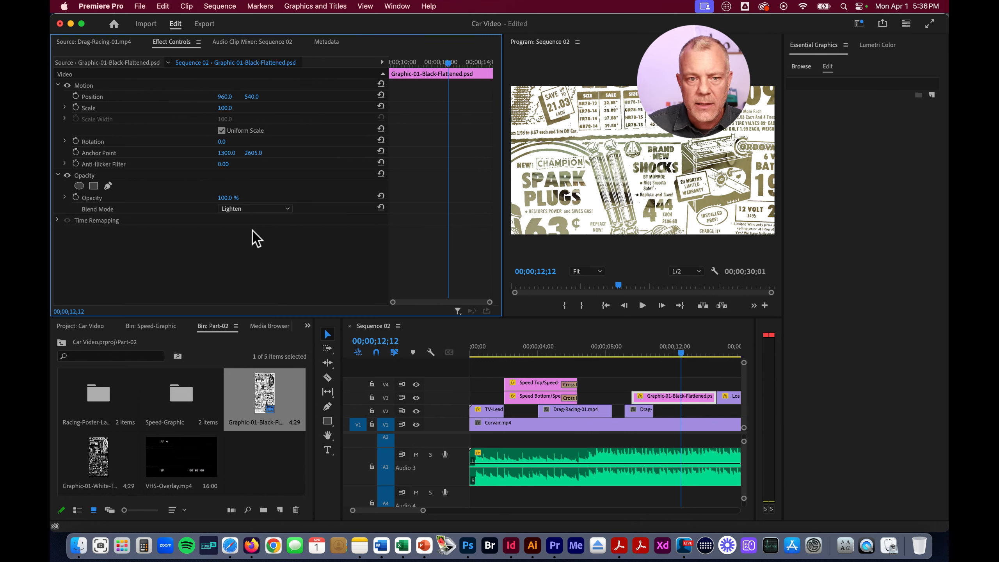
click(253, 210)
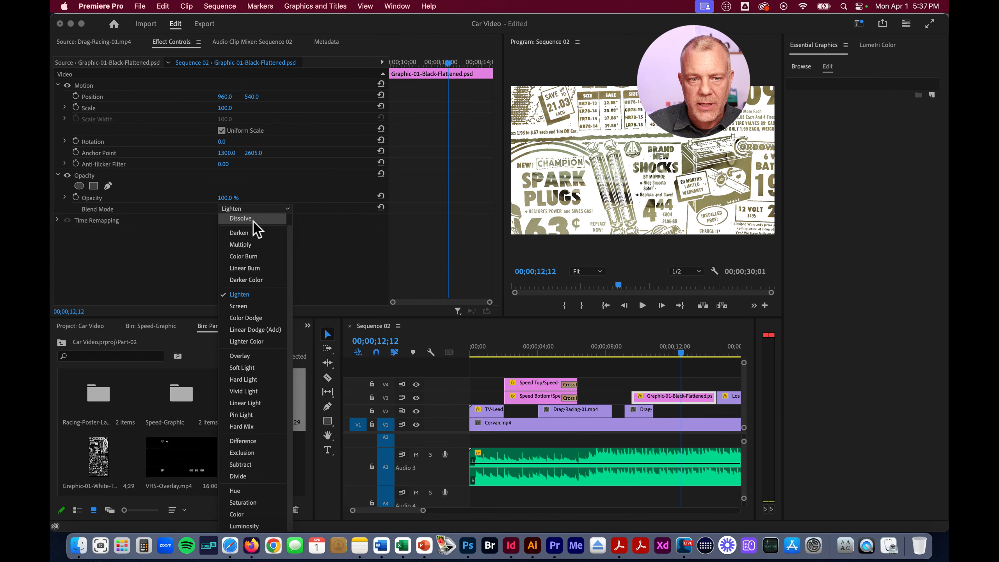
click(256, 244)
Replace the black flattened graphic on V3 with Graphic-01-White-Transparent, filling the gap between the short drag-racing clip's end and the Los-Angeles clip
click(694, 400)
key(Delete)
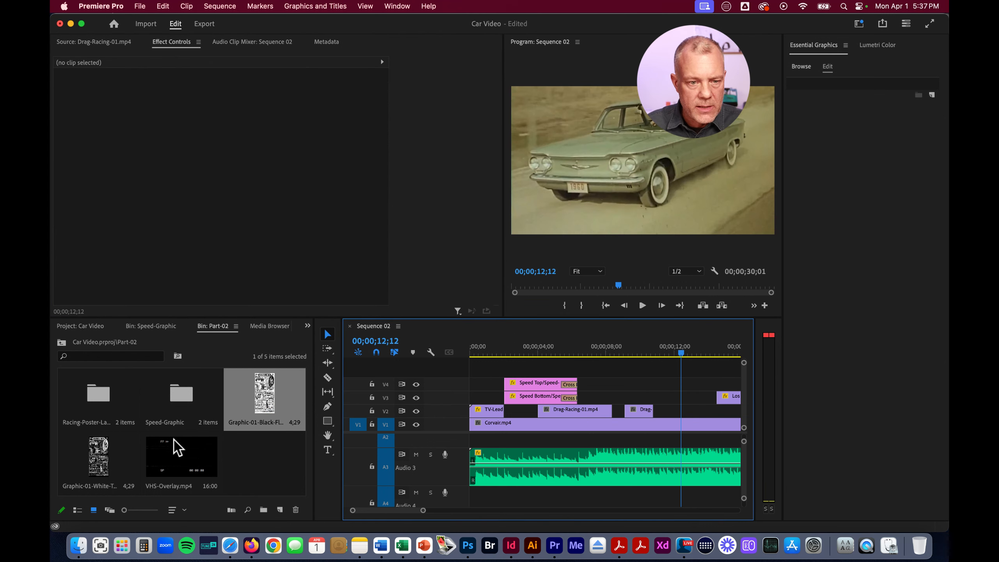
click(111, 470)
drag(106, 467, 654, 397)
click(700, 402)
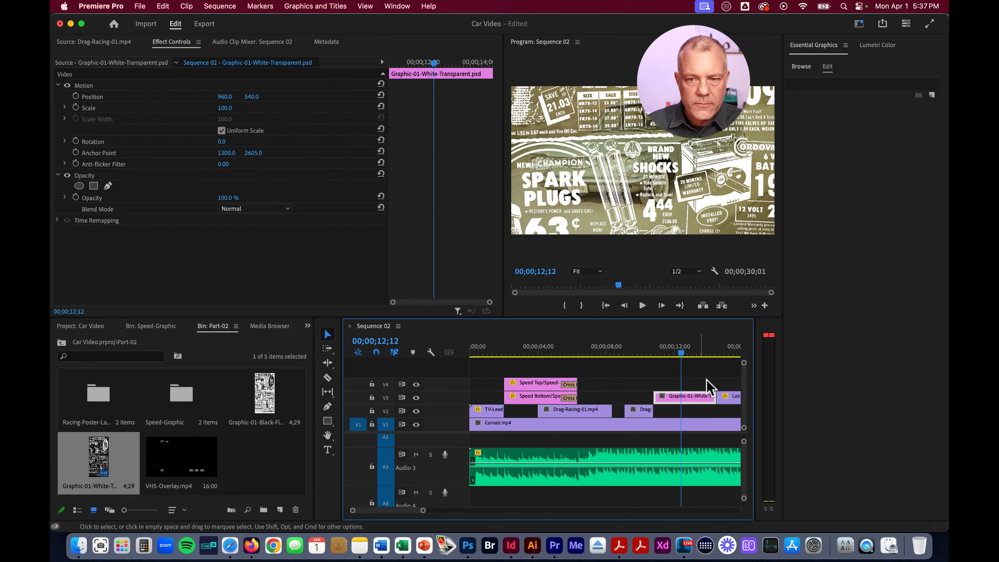
Set the white transparent graphic's opacity to 50% and its position to 960, 3660, with a Position keyframe at the clip's start
drag(681, 352, 666, 356)
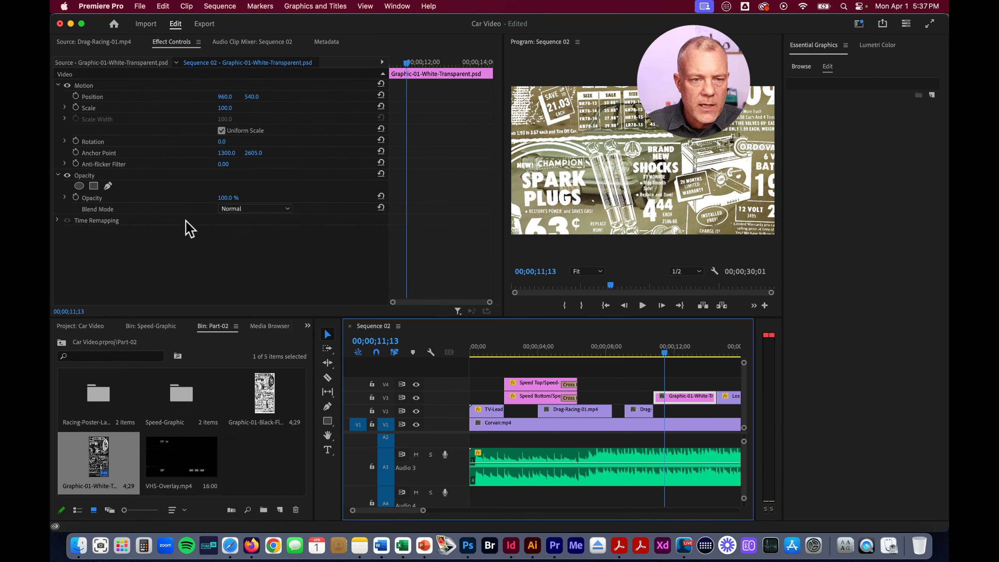
click(230, 197)
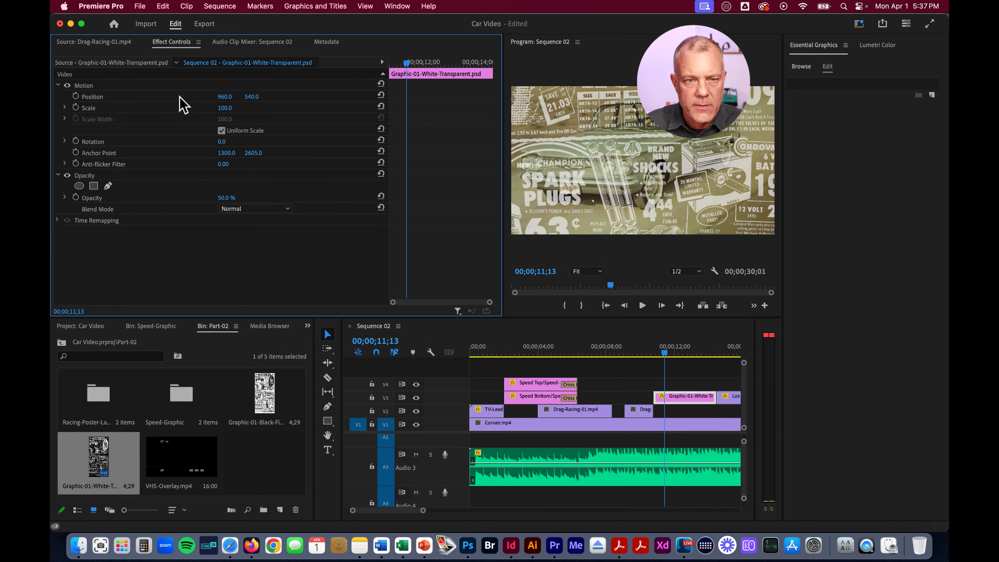
drag(254, 96, 253, 96)
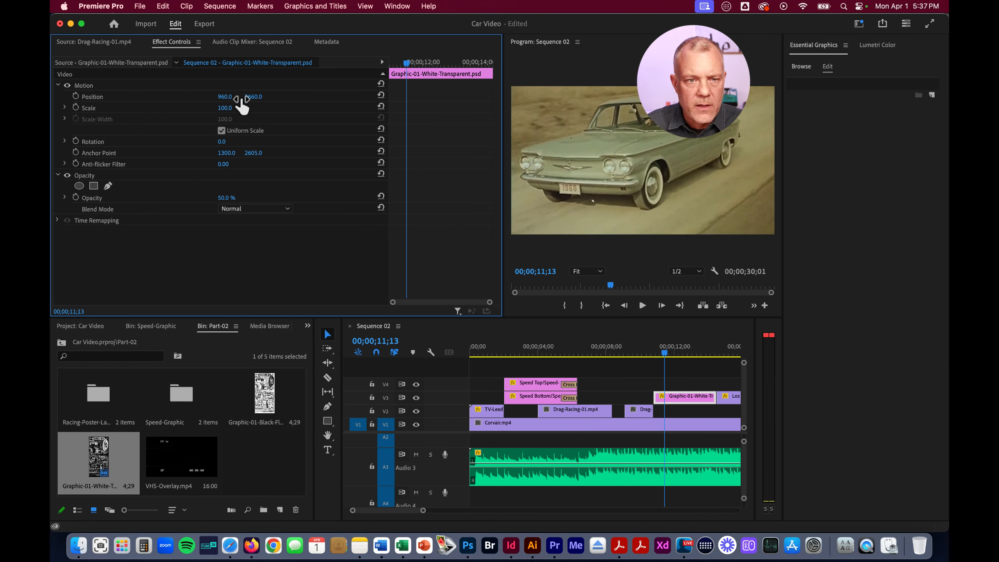
click(76, 96)
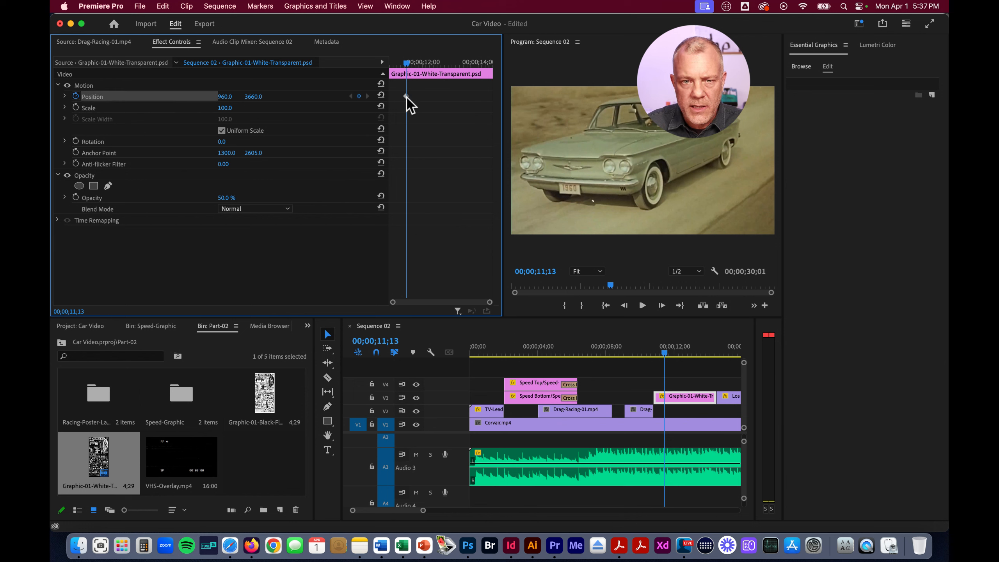
drag(406, 97, 390, 99)
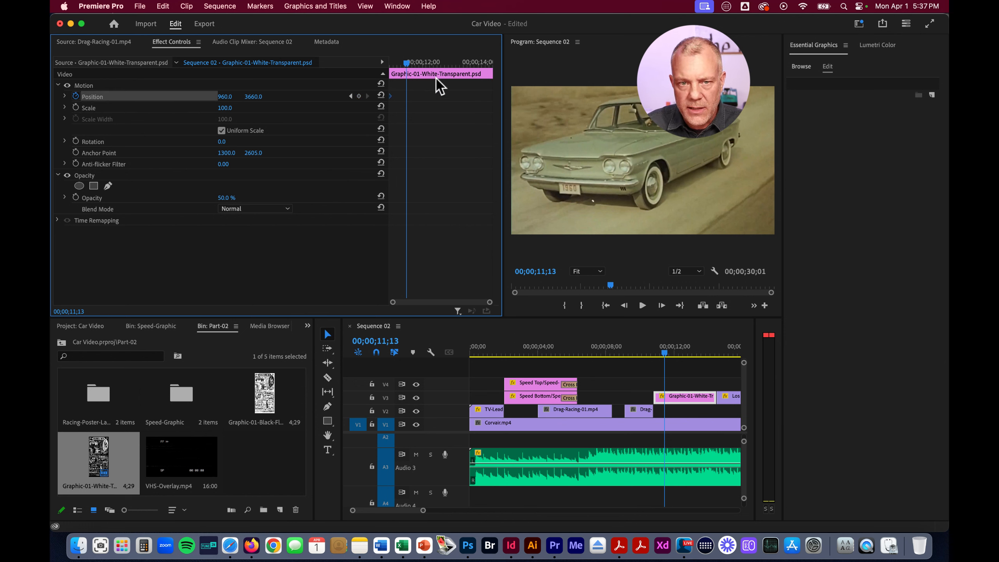
At 00;00;14;07, keyframe the white graphic's position at 960, -2527.9 above the frame, and move that keyframe to the clip's end
drag(406, 62, 487, 80)
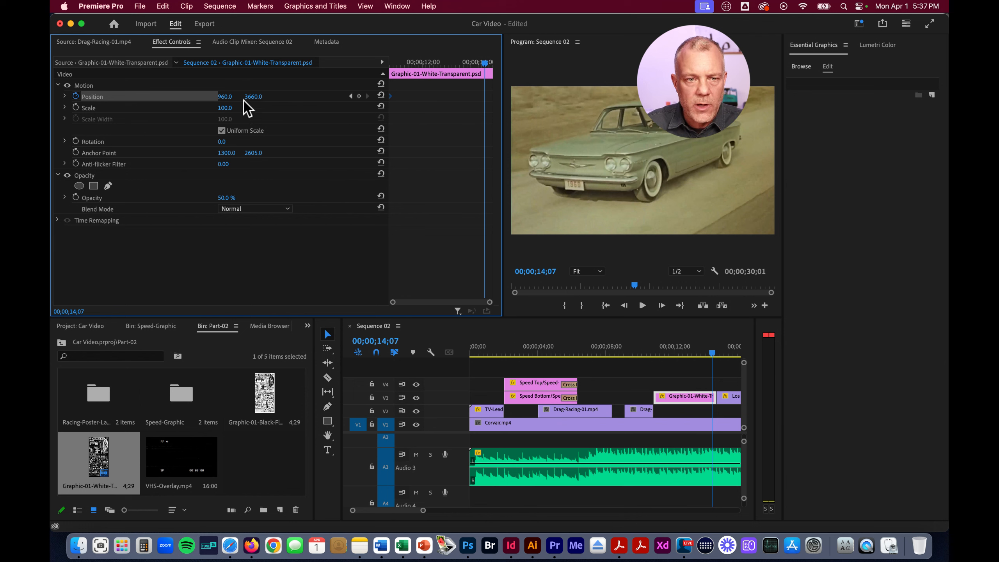
drag(256, 96, 351, 112)
drag(255, 97, 383, 96)
drag(252, 96, 334, 98)
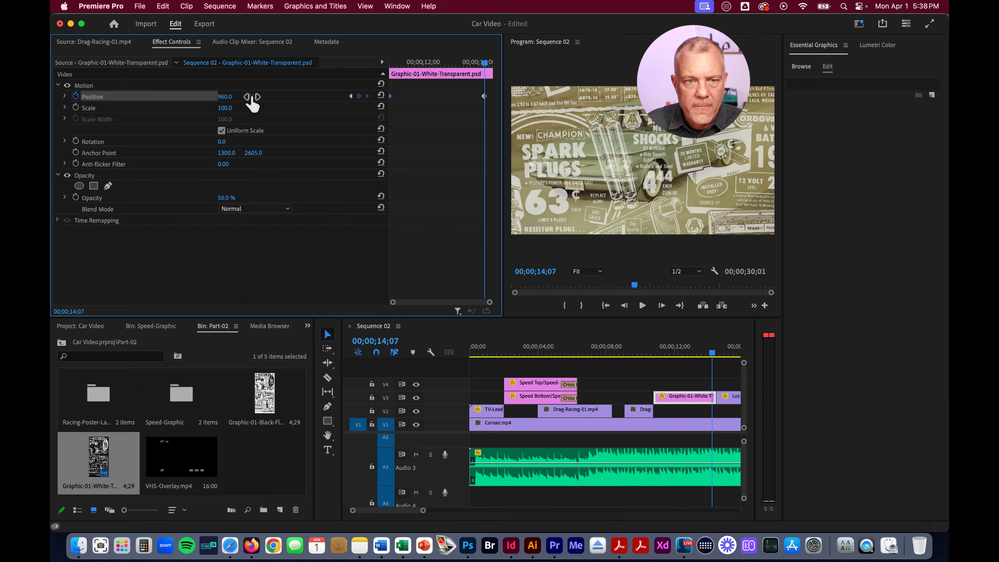
drag(252, 98, 325, 114)
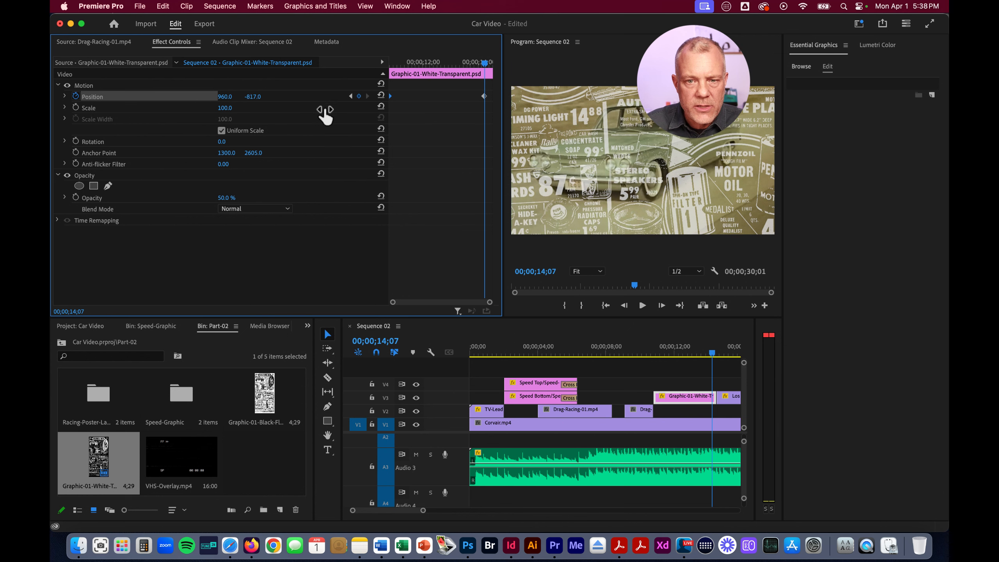
drag(261, 95, 259, 95)
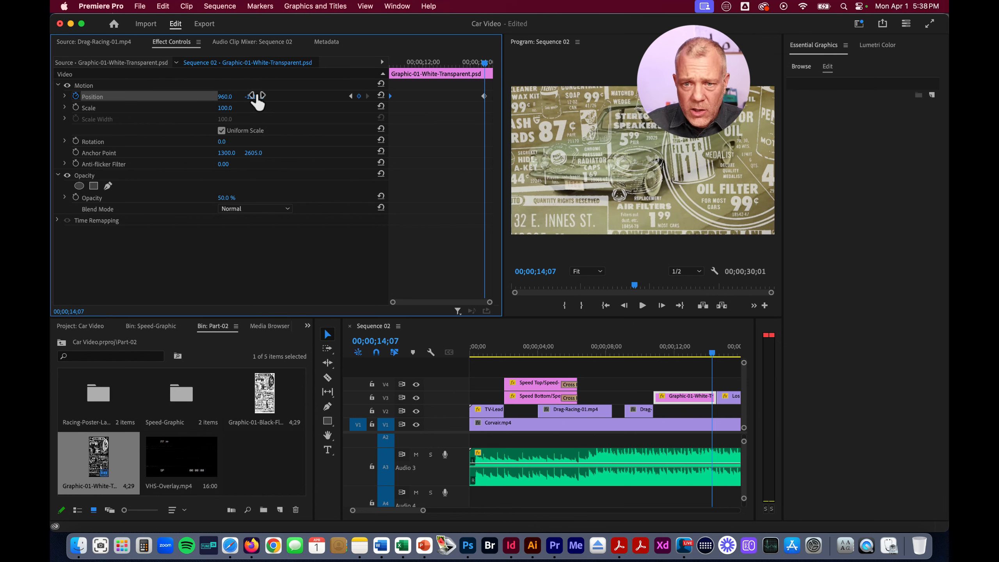
click(584, 193)
click(584, 194)
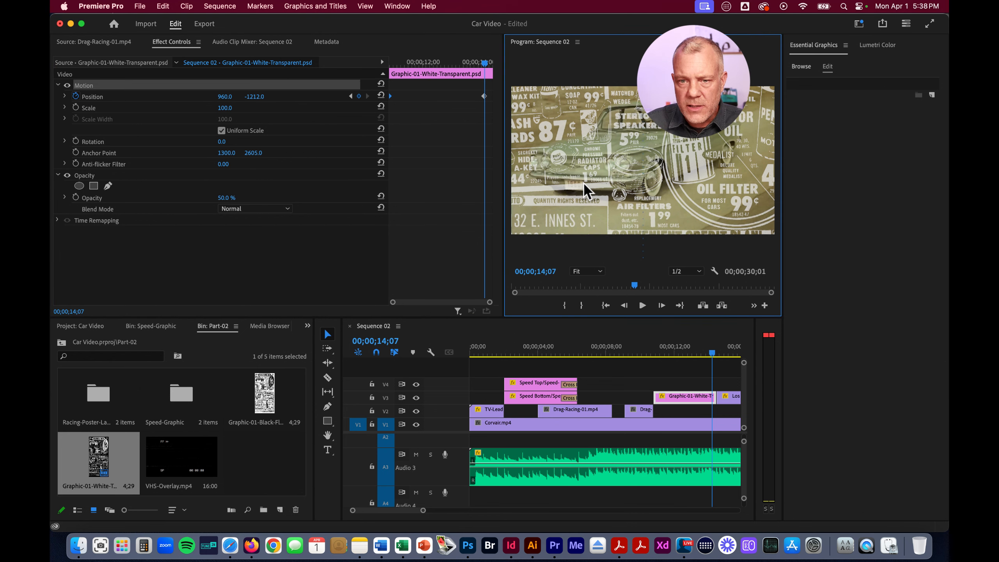
drag(580, 177, 585, 36)
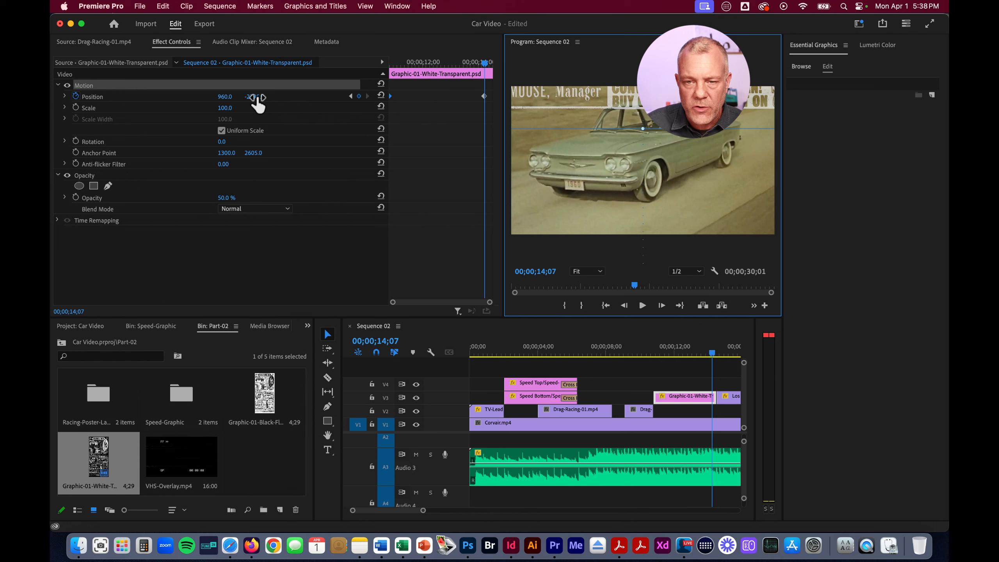
drag(258, 97, 258, 97)
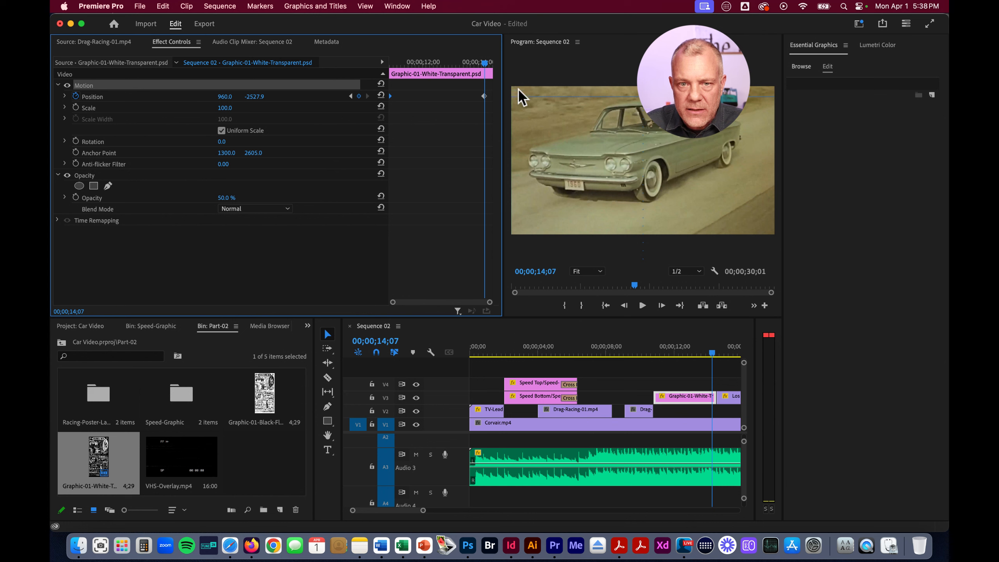
drag(485, 96, 499, 96)
Play Sequence 02 from 00;00;09;24 into the Los-Angeles clip to review the scrolling white ad graphic
drag(713, 356, 638, 360)
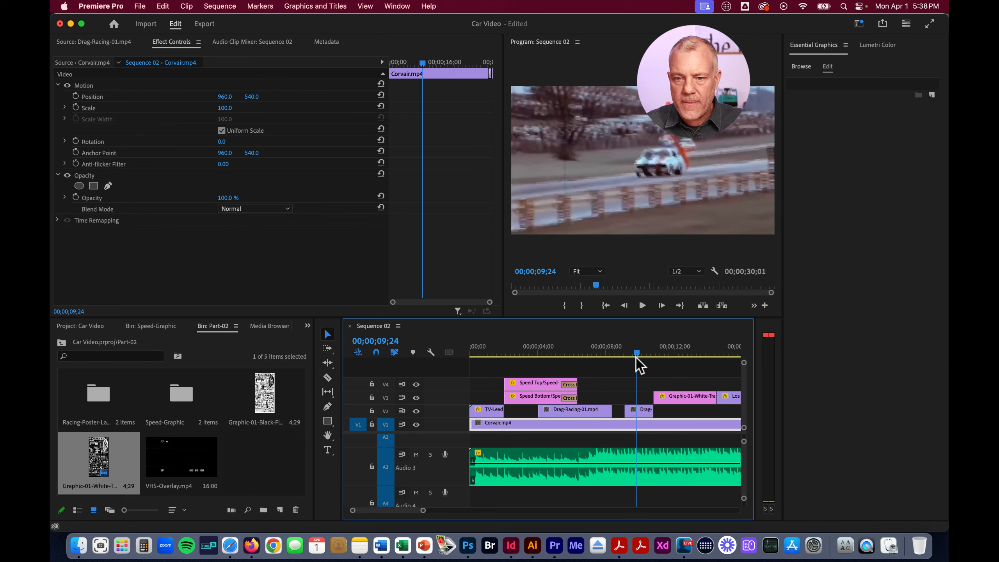
key(space)
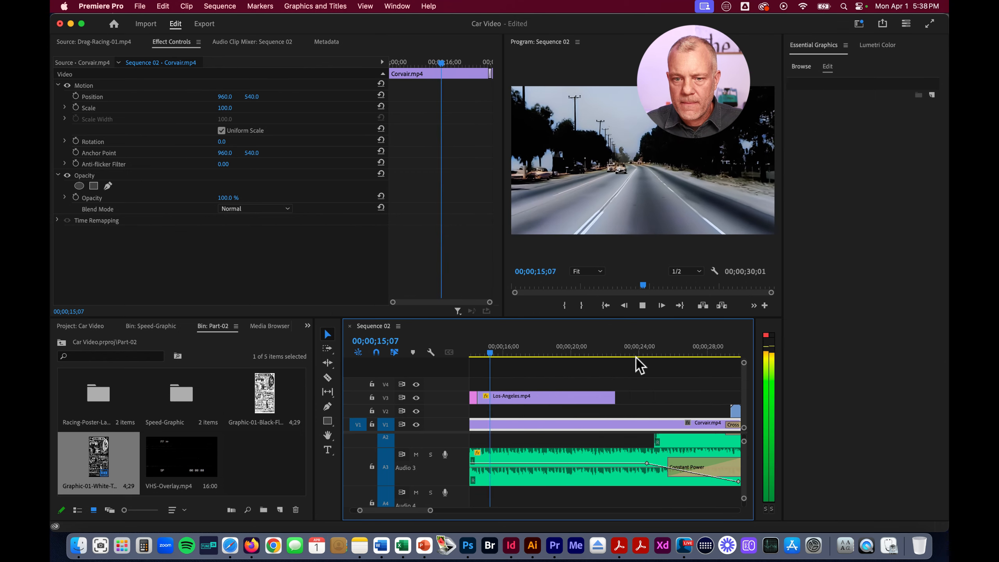
key(space)
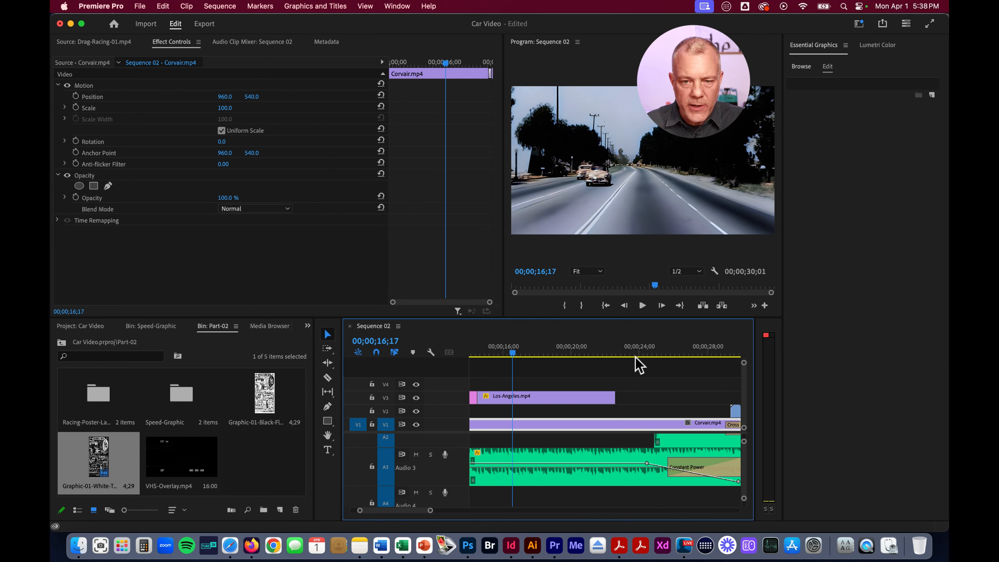
Try the full-length VHS-Overlay.mp4 on V4 and undo the placement
drag(417, 512, 416, 512)
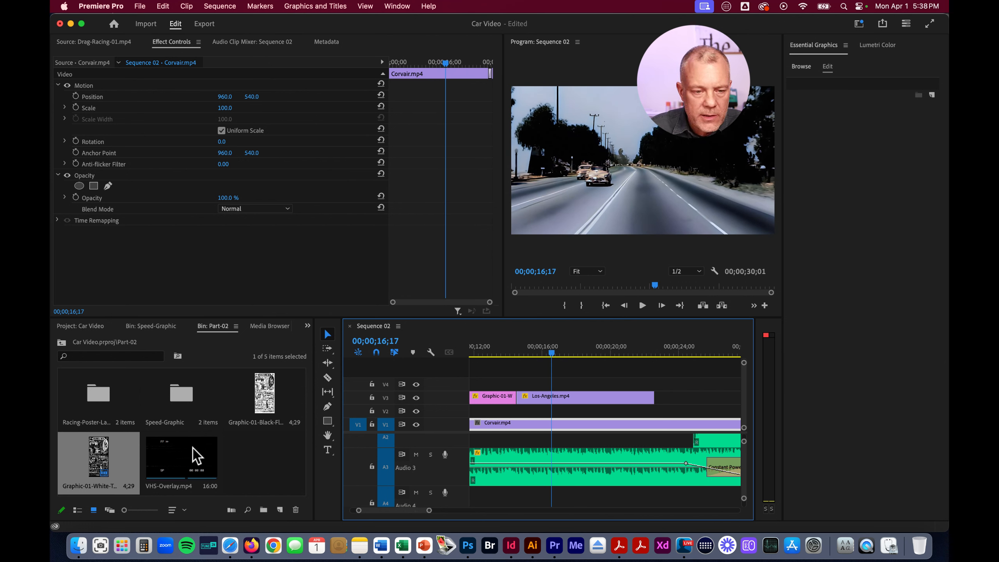
click(188, 464)
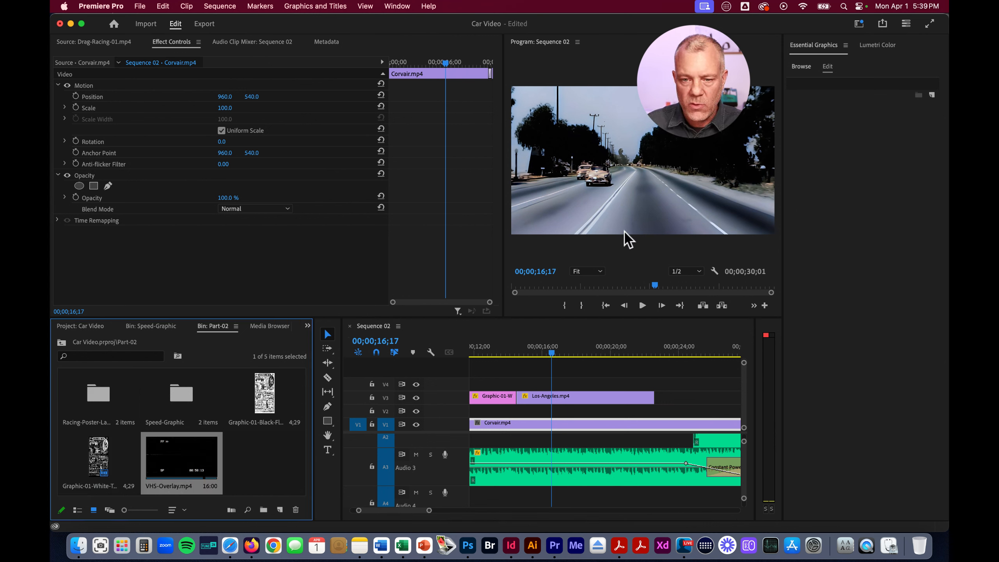
drag(183, 464, 589, 380)
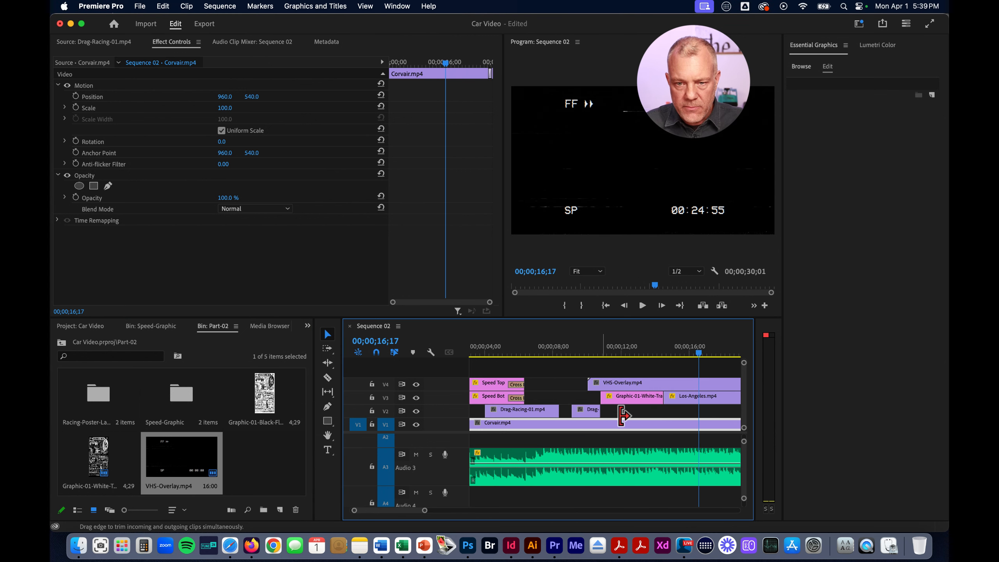
key(super+z)
Open VHS-Overlay.mp4 as the source clip and mark its In point at 00:00:10:21 and Out point at 00:00:13:18
double_click(193, 465)
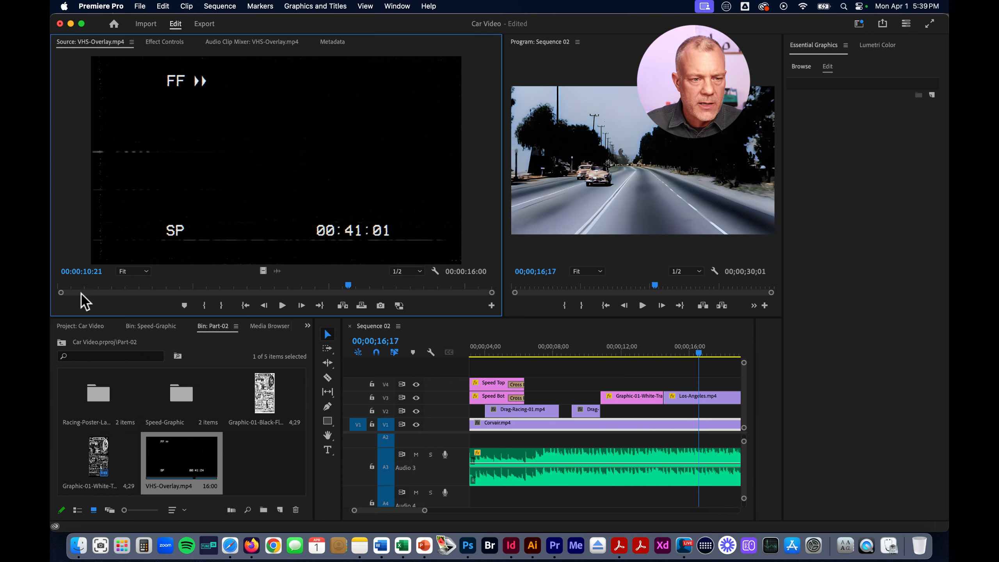
click(204, 306)
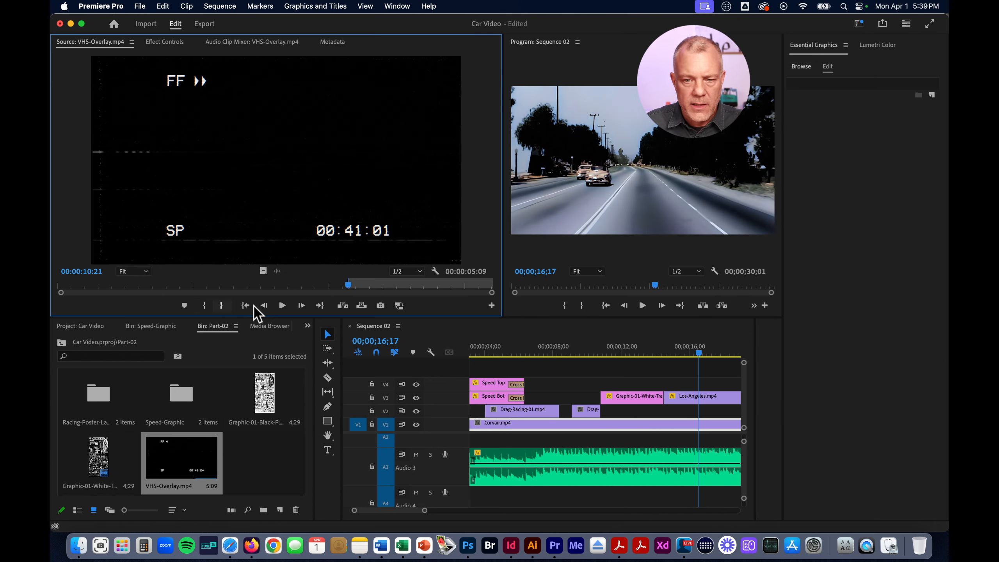
scroll(673, 401, right, 5)
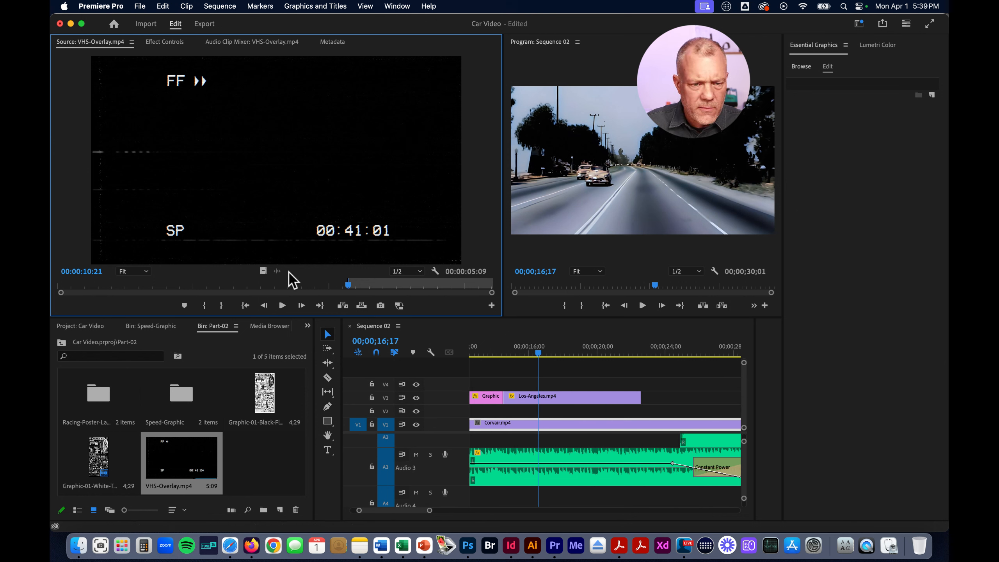
drag(349, 285, 428, 285)
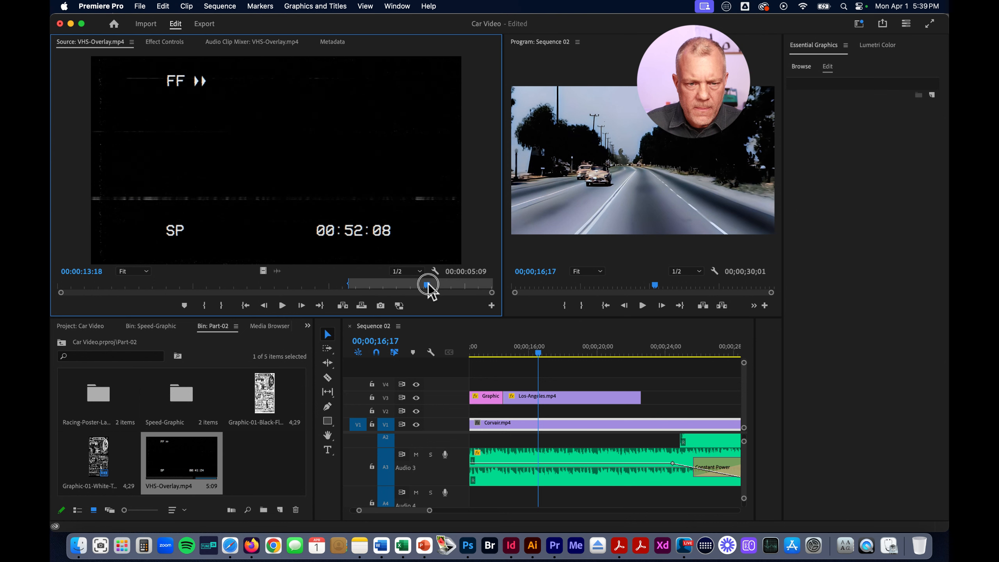
click(221, 306)
Place the marked VHS-Overlay video on V4, ending with the Los-Angeles clip, and extend its start to that clip's beginning
drag(263, 272, 641, 384)
drag(566, 384, 613, 385)
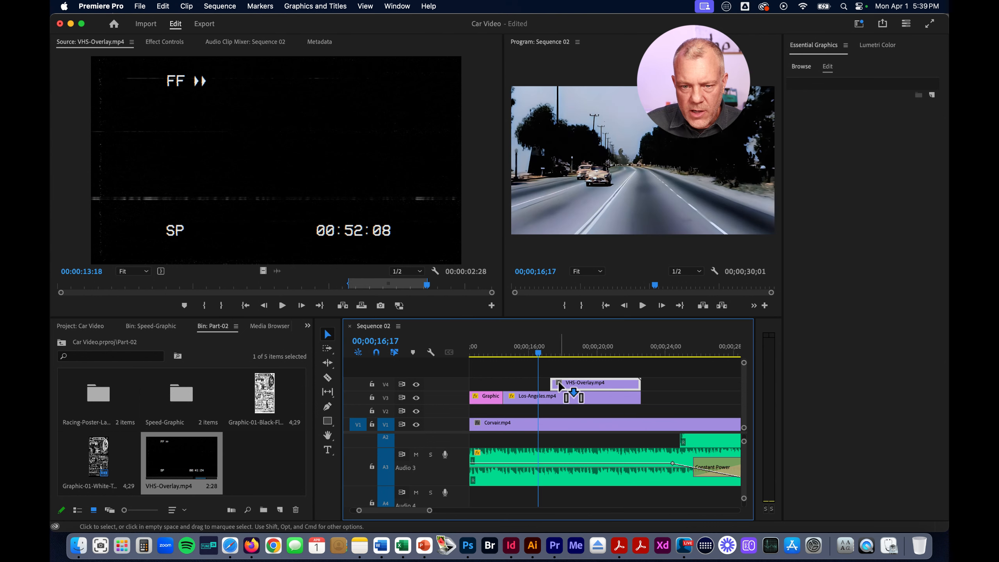
drag(552, 384, 503, 380)
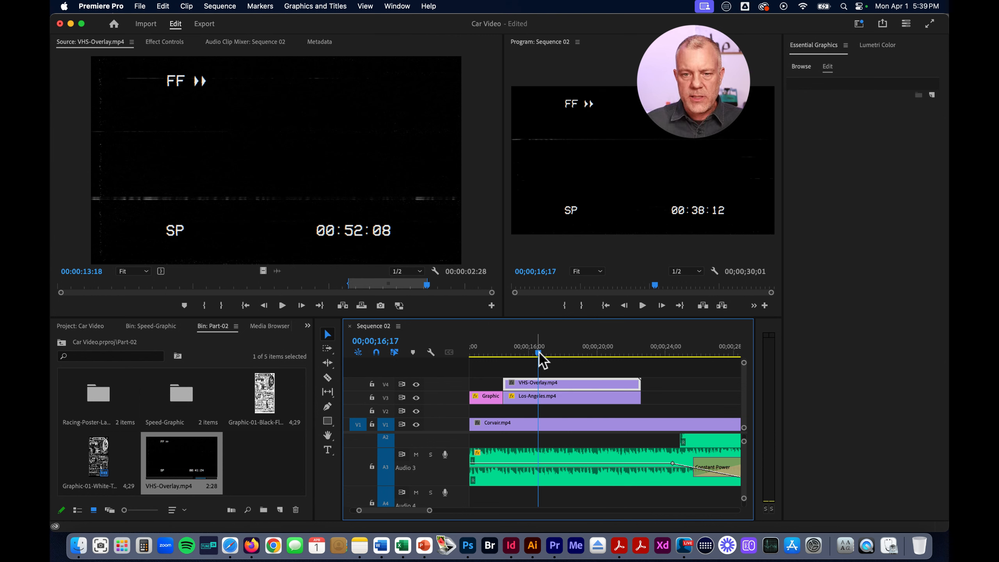
At 00;00;18;07, set the VHS-Overlay clip's blend mode to Lighten over the Los-Angeles footage
drag(540, 356, 566, 353)
click(575, 398)
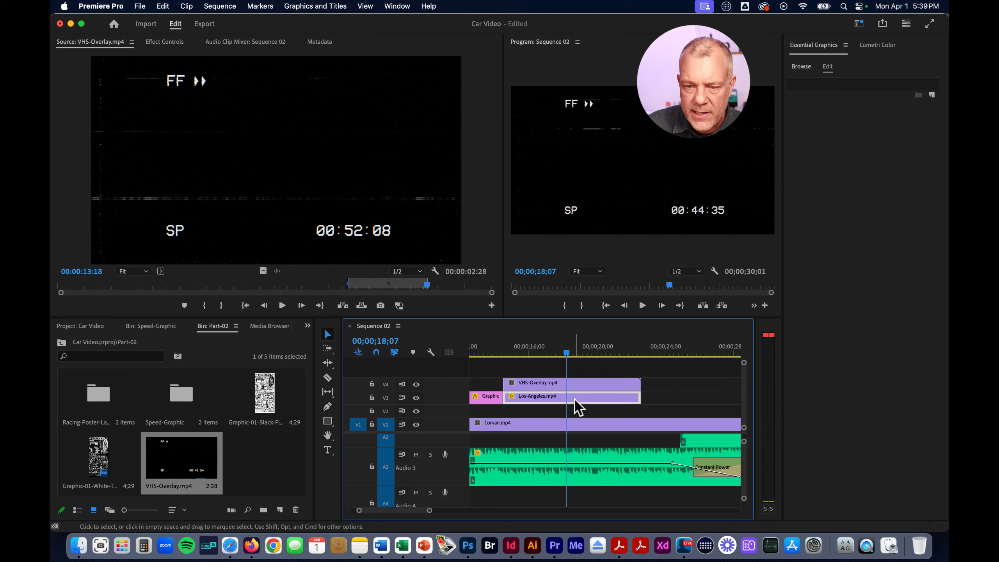
click(585, 383)
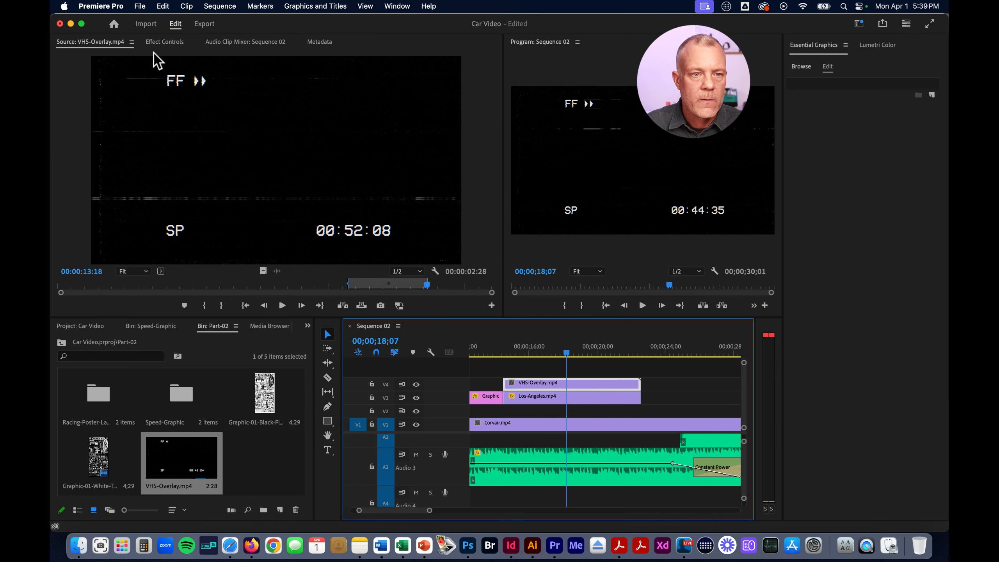
click(164, 44)
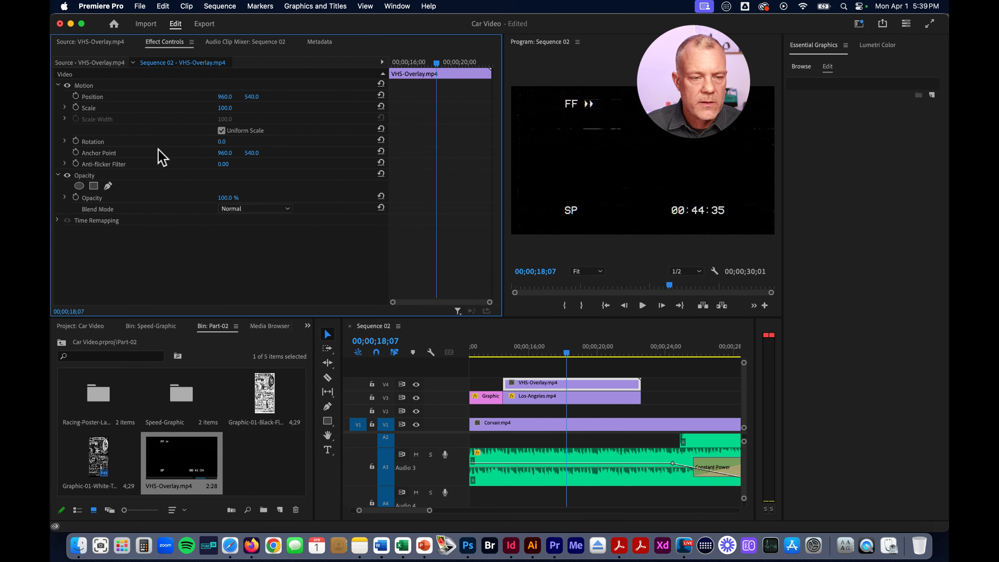
click(261, 210)
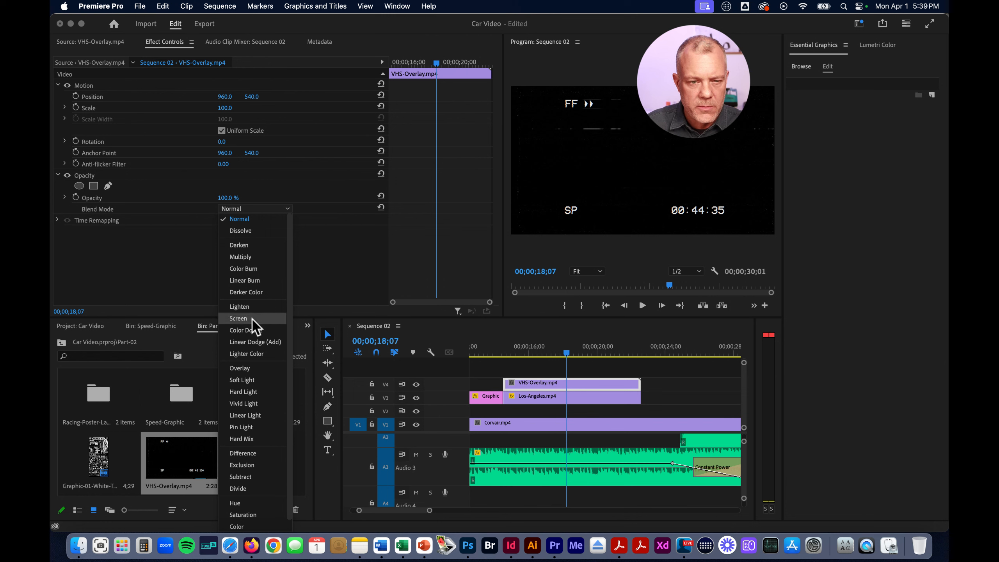
click(252, 308)
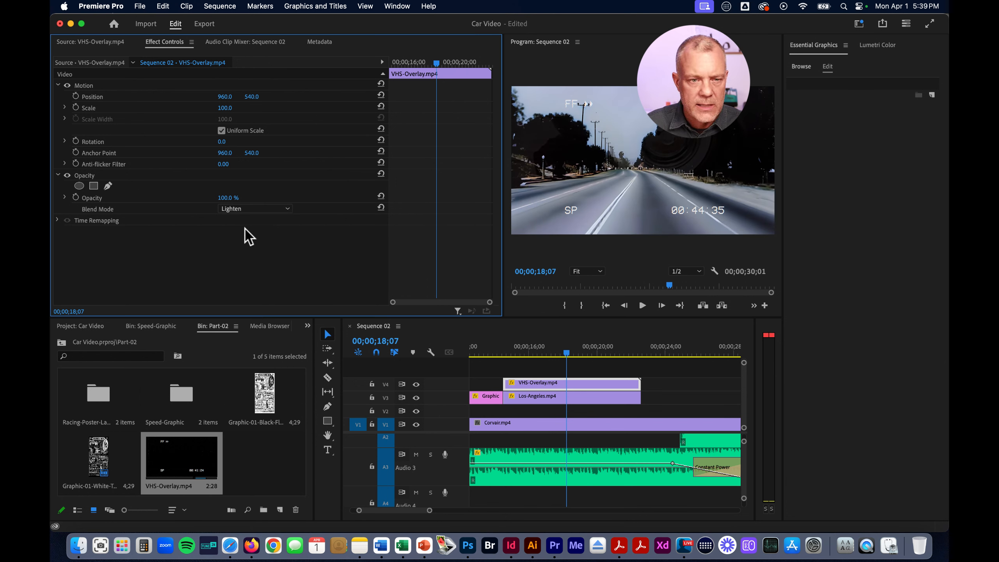
Try the Multiply blend mode on the VHS-Overlay clip and return it to Lighten
click(249, 211)
click(258, 253)
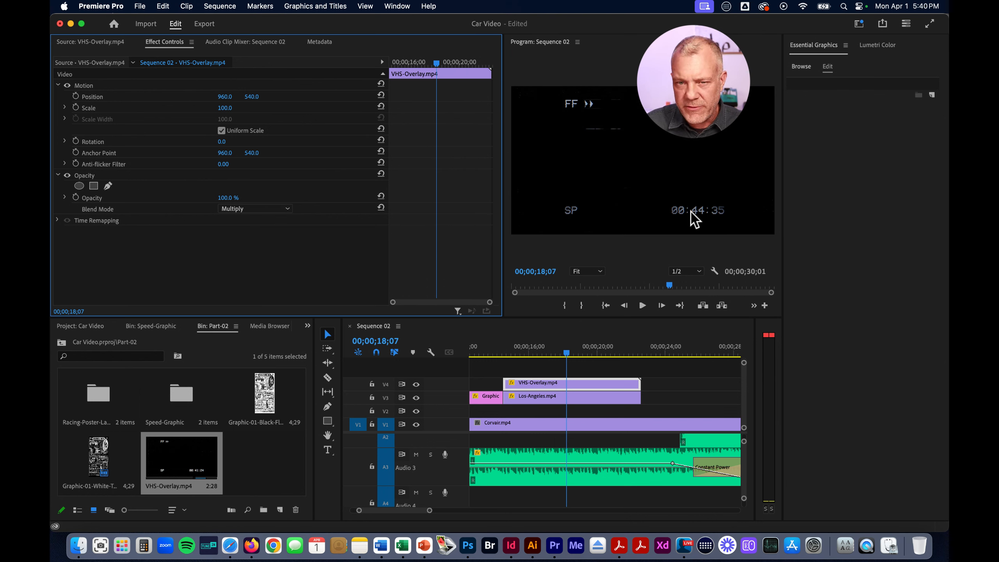
click(247, 210)
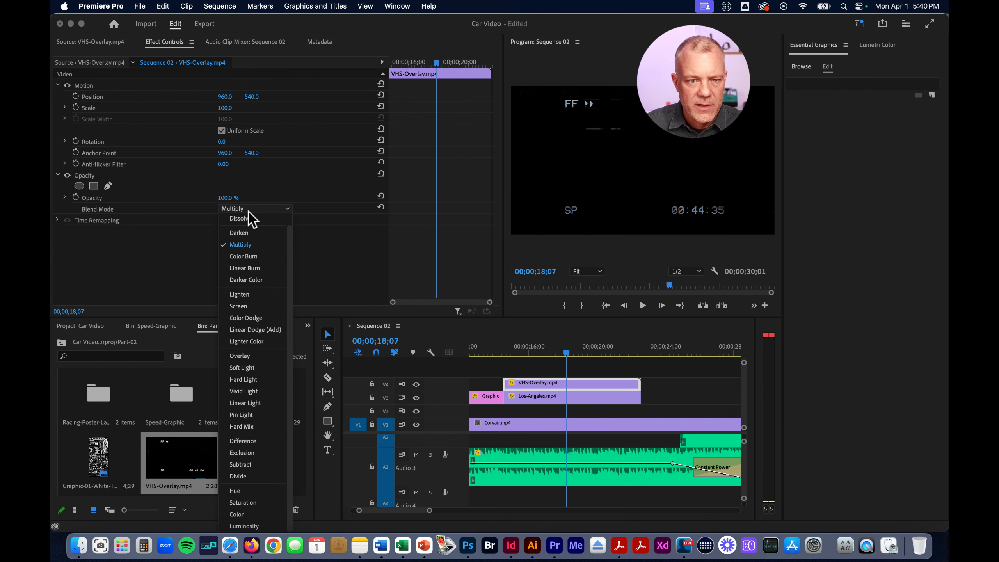
click(241, 295)
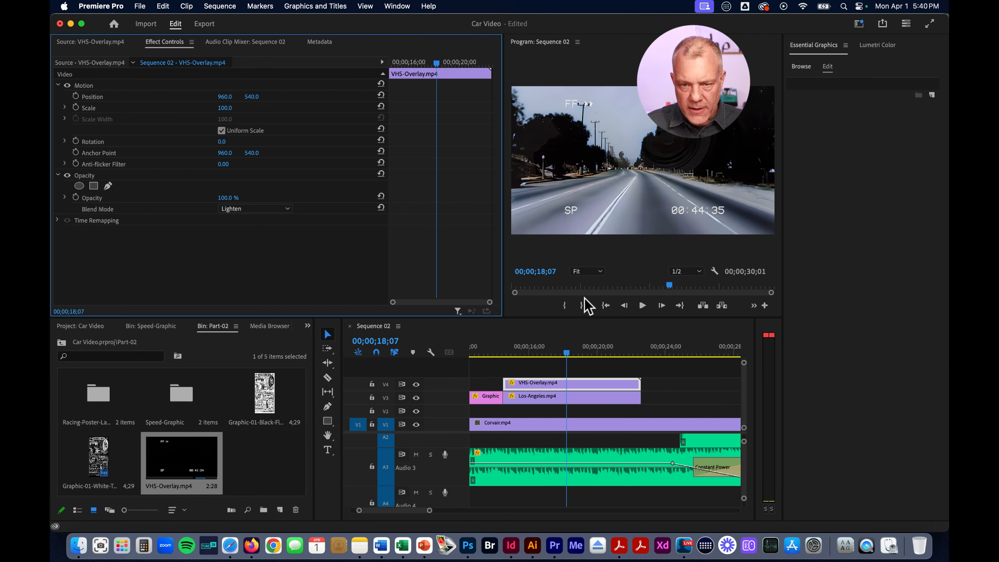
Trim the end of the VHS-Overlay clip on V4 back to about the middle of the Los-Angeles clip
mouse_move(566, 354)
mouse_down()
mouse_move(531, 356)
mouse_move(563, 356)
mouse_up()
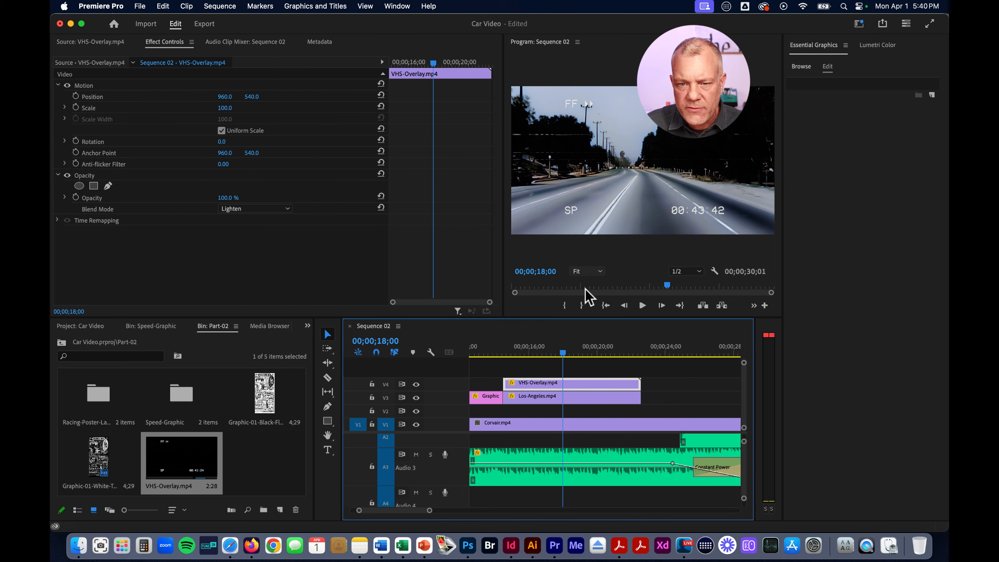
drag(564, 355, 640, 357)
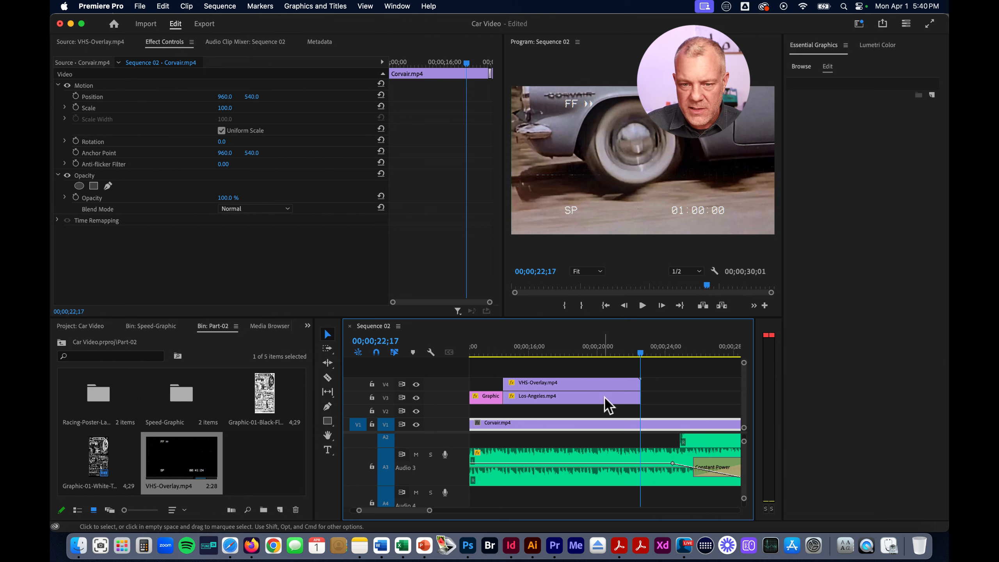
click(626, 382)
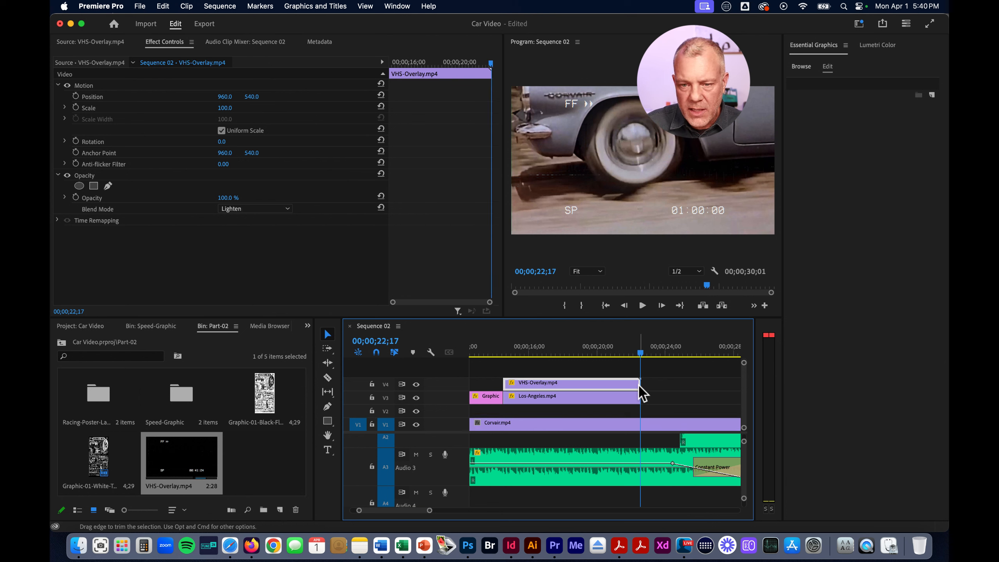
drag(631, 385, 571, 388)
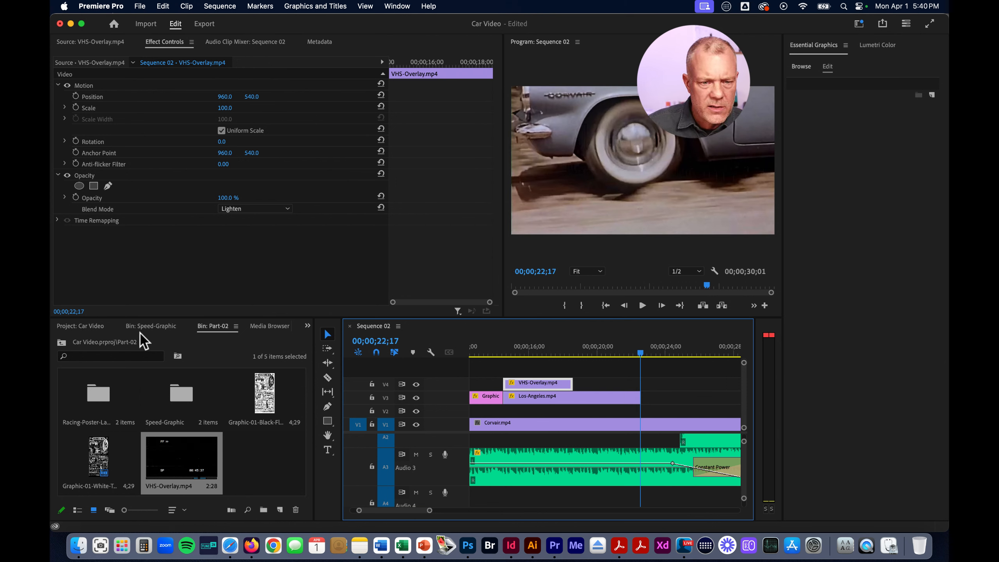
Open Grunge-Trainsition-01.mp4 from the Video bin as the source and place its video on V4 directly after the VHS-Overlay clip
click(307, 325)
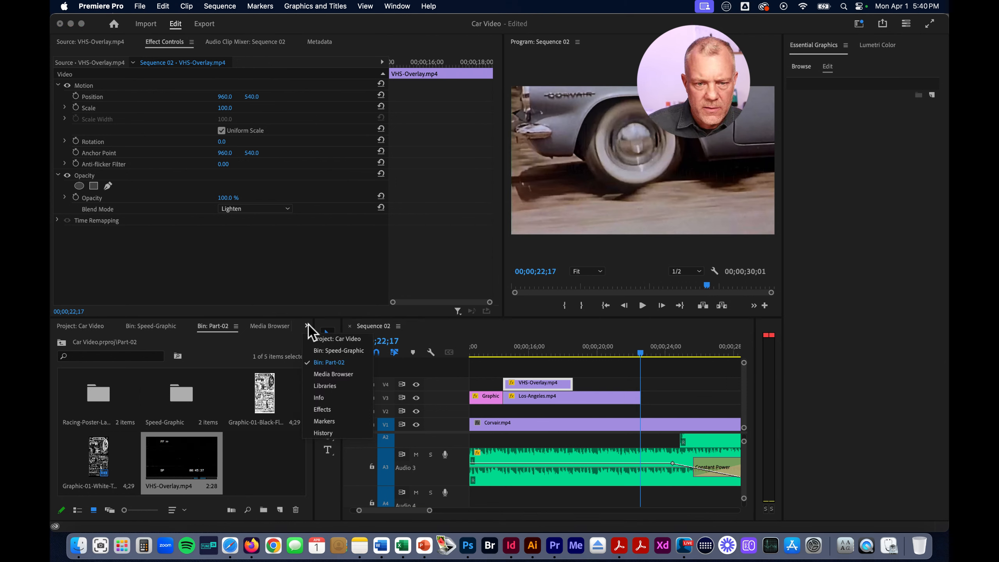
click(84, 327)
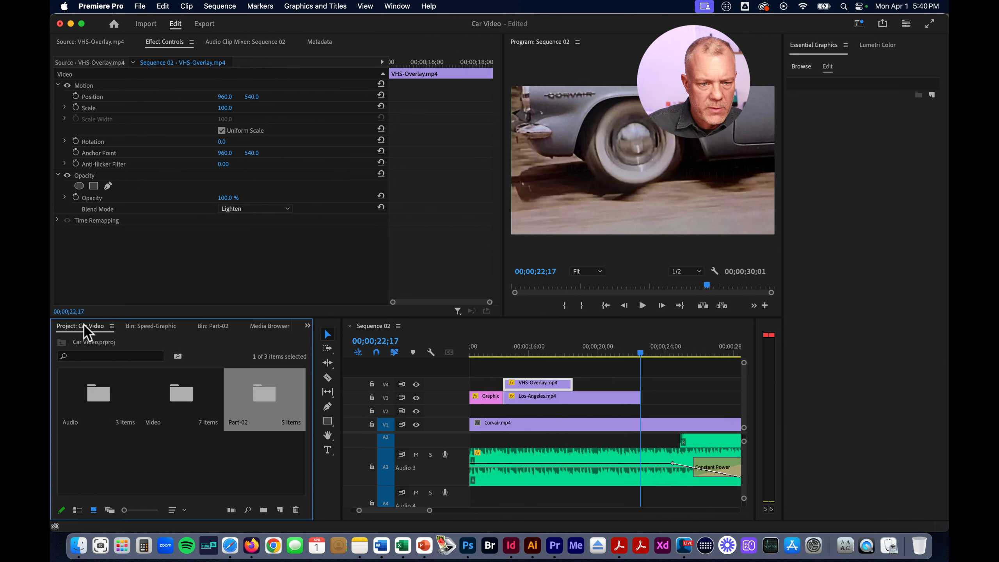
double_click(183, 396)
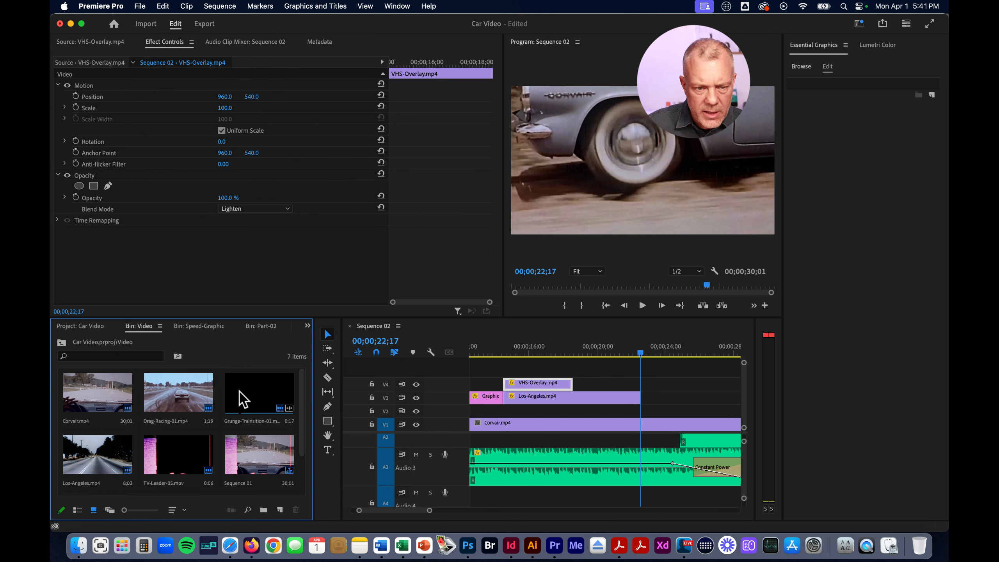
click(251, 393)
mouse_move(255, 387)
mouse_down()
mouse_move(575, 409)
mouse_move(598, 390)
mouse_move(216, 373)
mouse_move(255, 395)
mouse_up()
double_click(255, 391)
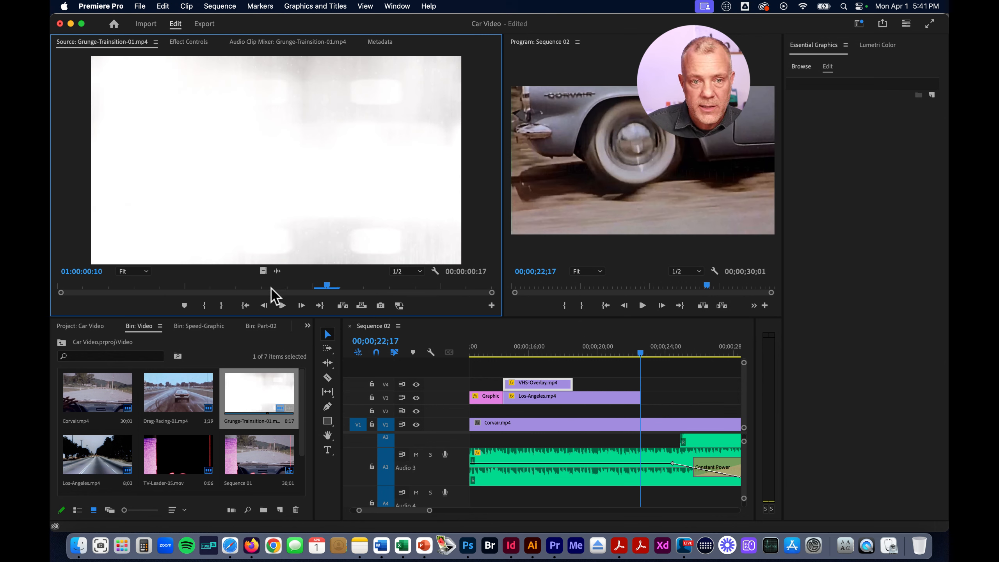
drag(262, 272, 575, 384)
At 00;00;19;00, set the blend mode of the Grunge-Trainsition-01 clip on V4 to Multiply
click(580, 353)
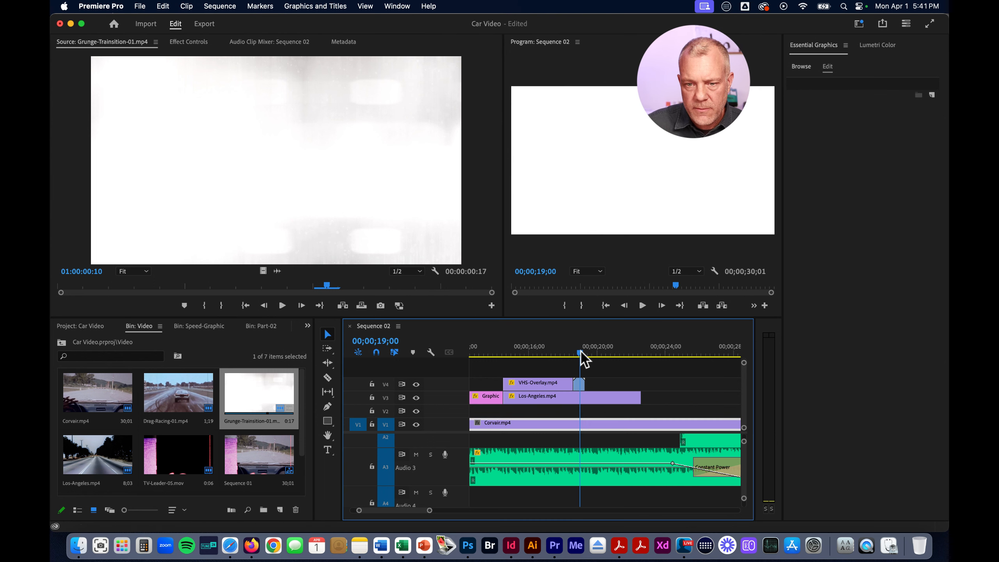
click(579, 384)
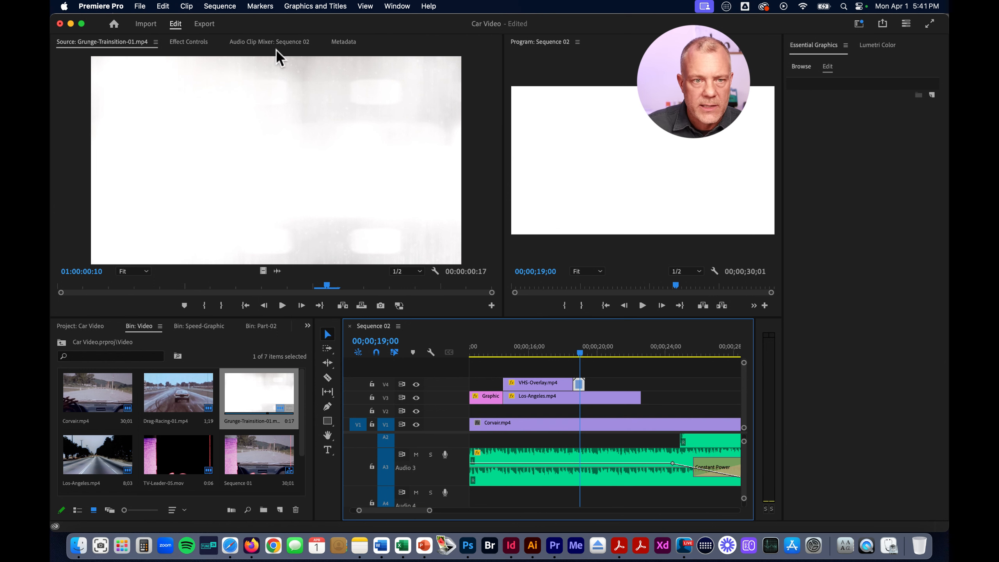
click(189, 41)
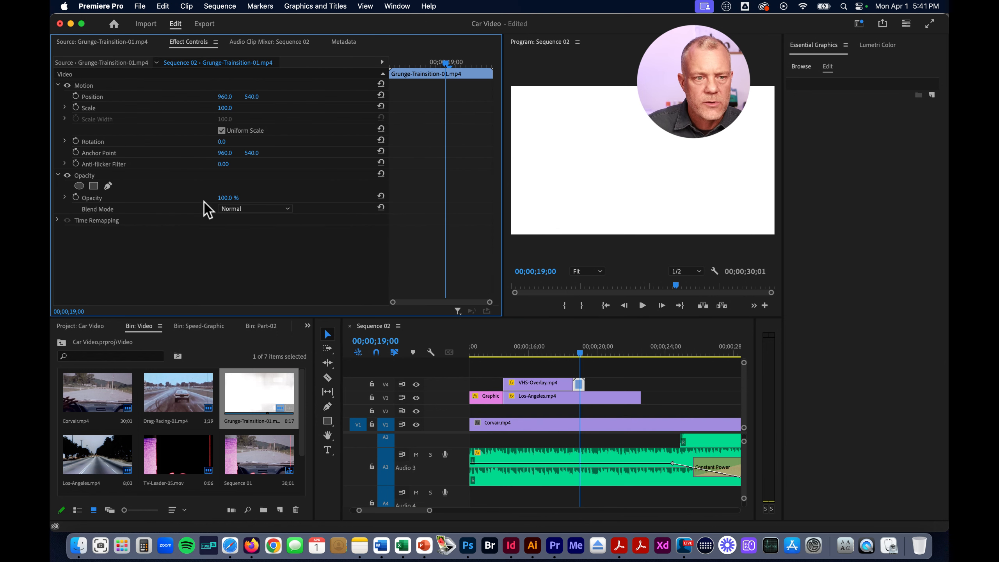
click(266, 209)
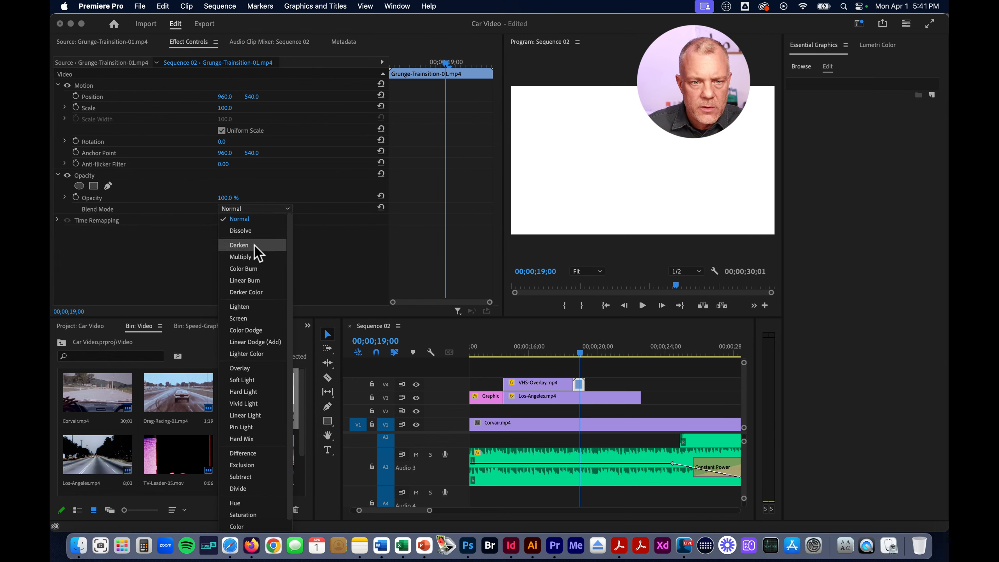
click(254, 256)
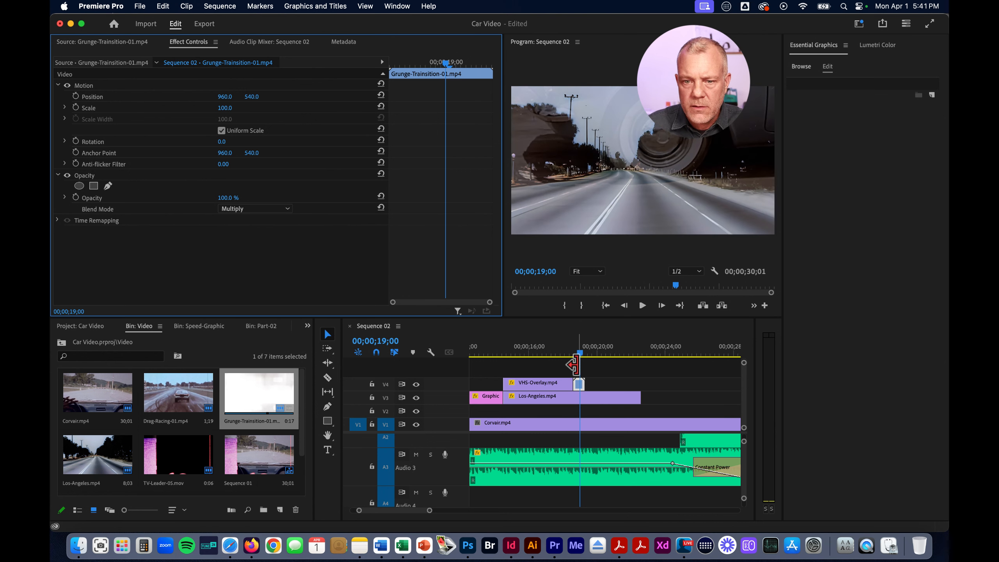
Shorten the VHS-Overlay clip's end to about 00;00;18;00 and butt the Grunge-Trainsition-01 clip against it
click(577, 353)
mouse_move(578, 353)
mouse_down()
mouse_move(588, 353)
mouse_move(562, 353)
mouse_up()
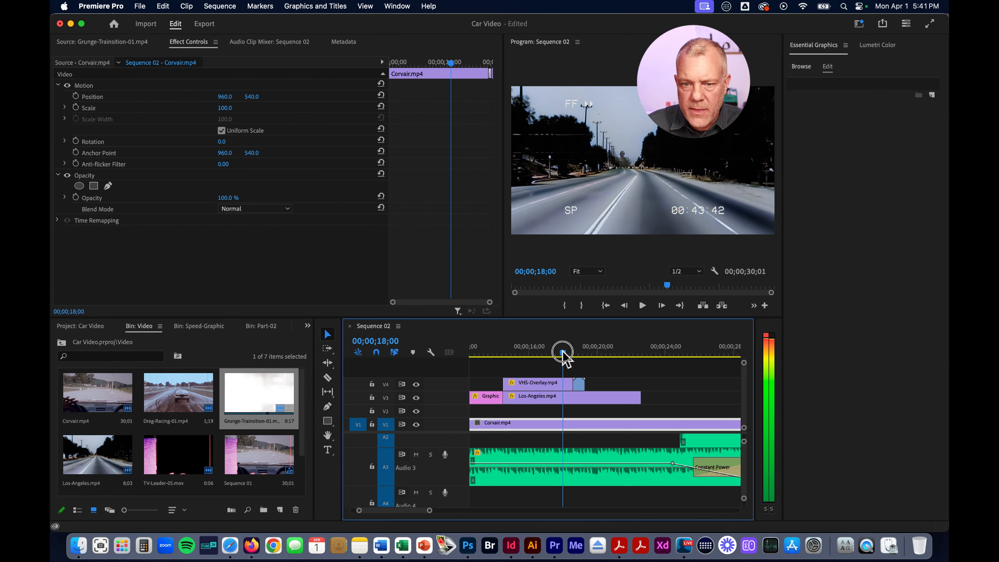
click(553, 382)
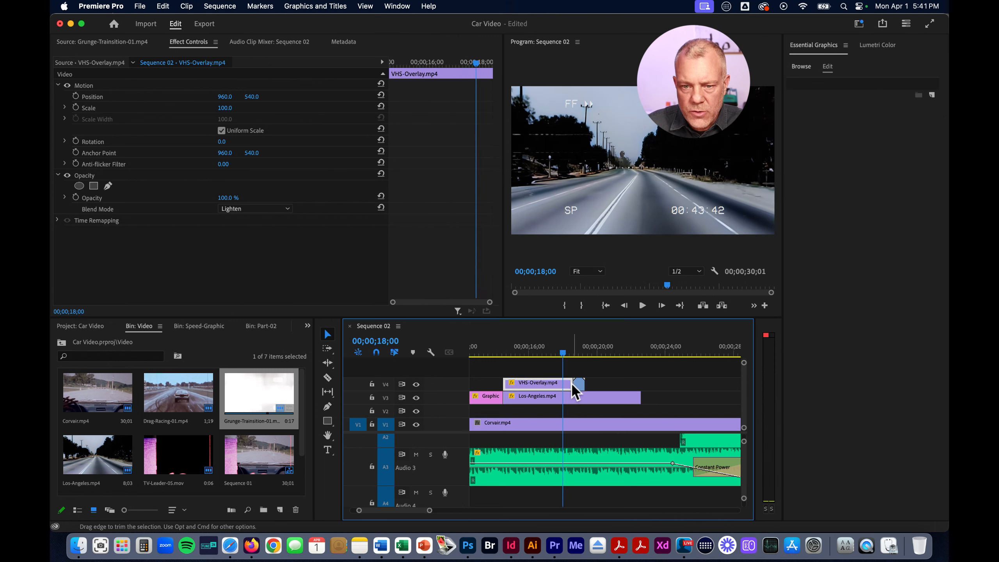
drag(569, 383, 567, 383)
click(579, 384)
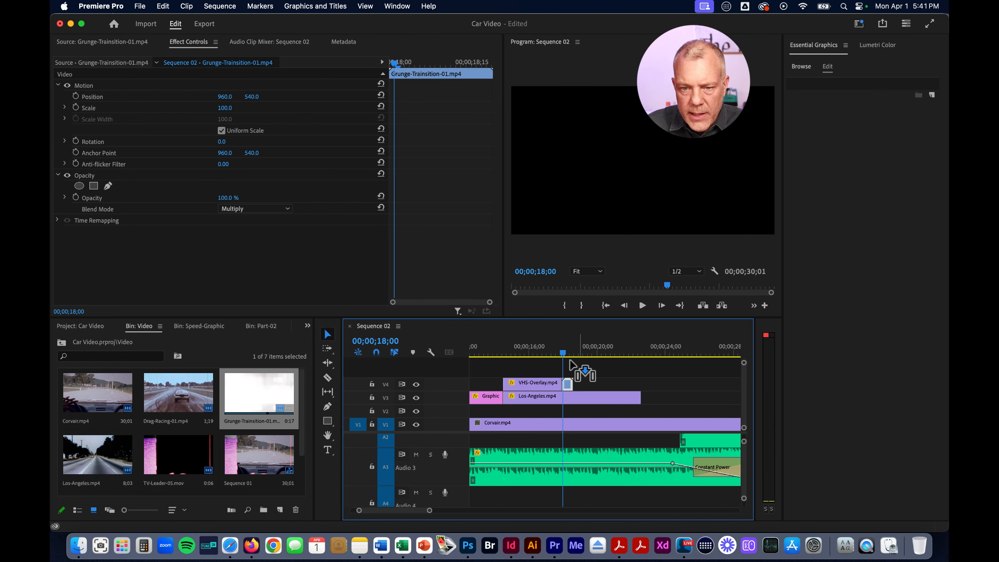
Play Sequence 02 from about 00;00;13;24 to 00;00;24;02 to review the VHS overlay and grunge transition
drag(528, 352, 490, 353)
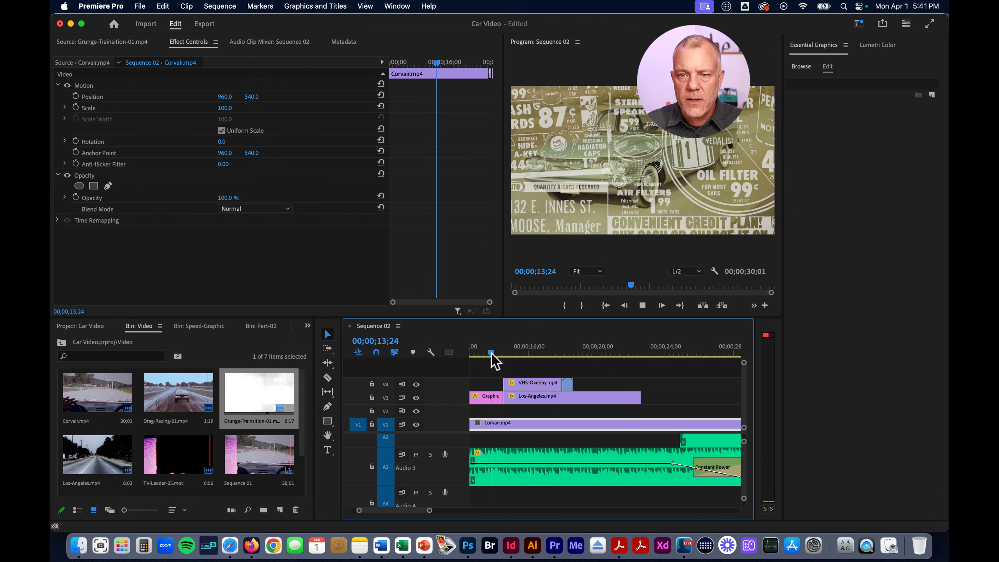
key(space)
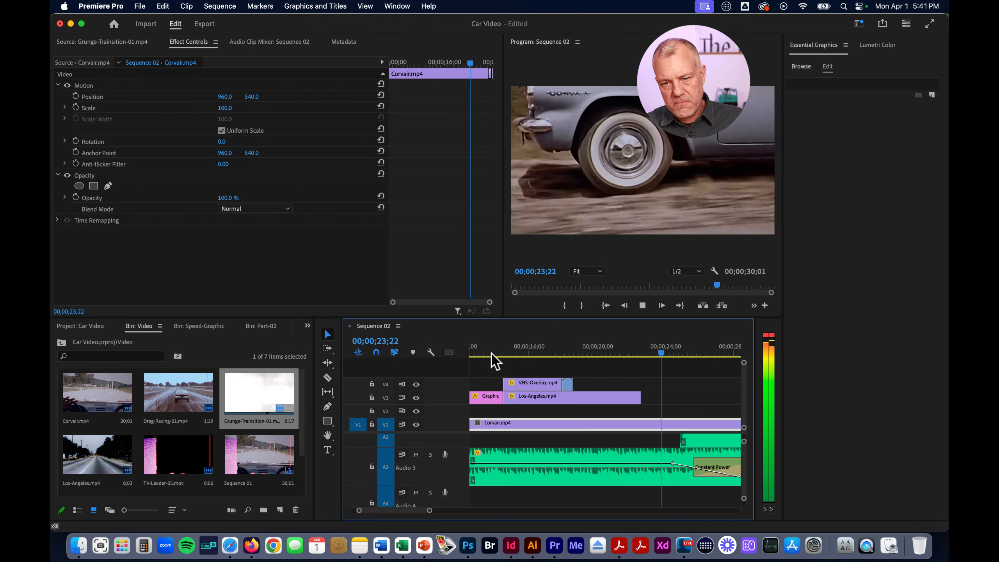
key(space)
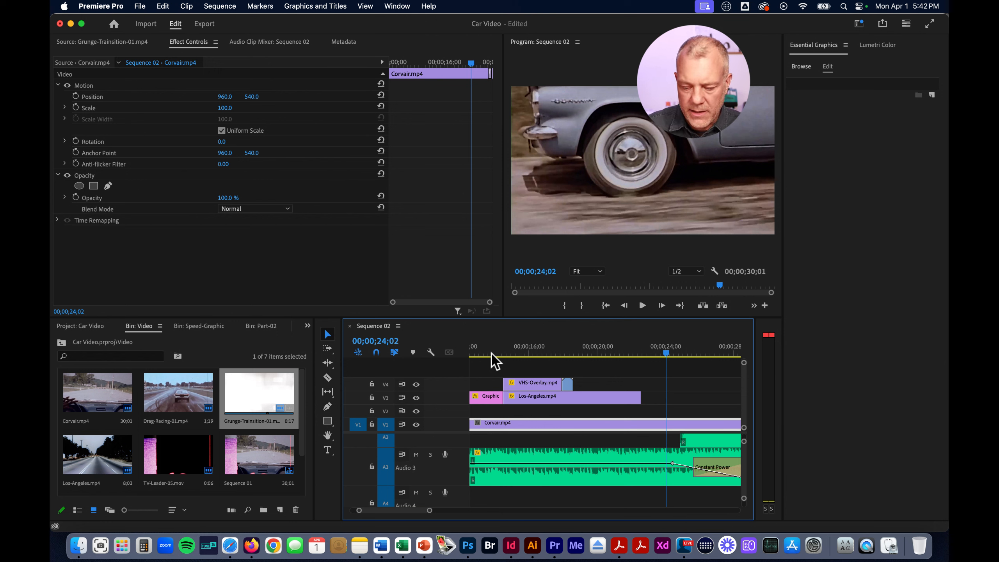
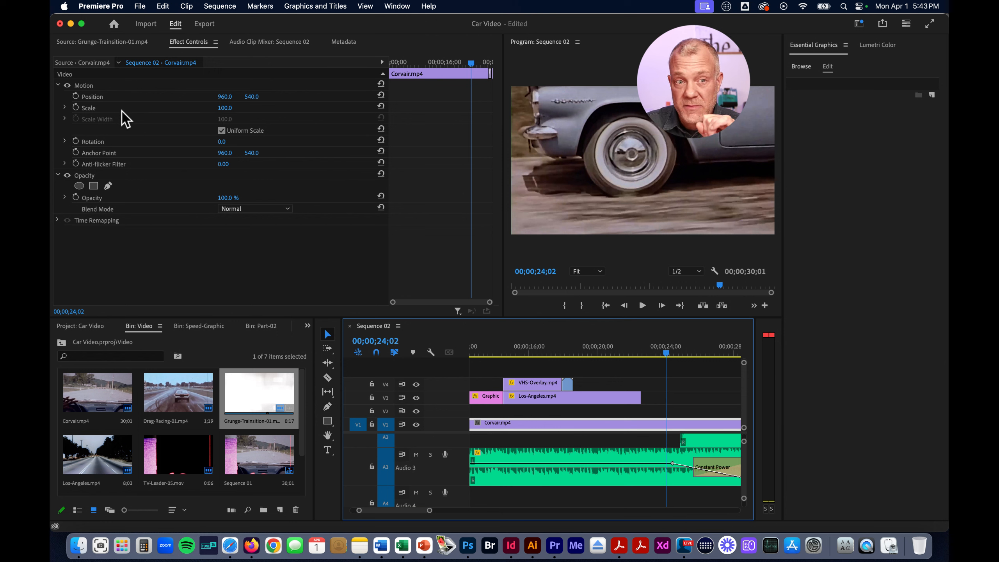
Place Racing-Poster-Color from the Part-02 bin's Racing-Poster-Layered folder on V4 of Sequence 02, starting at about 00;00;20;00
click(75, 327)
double_click(264, 396)
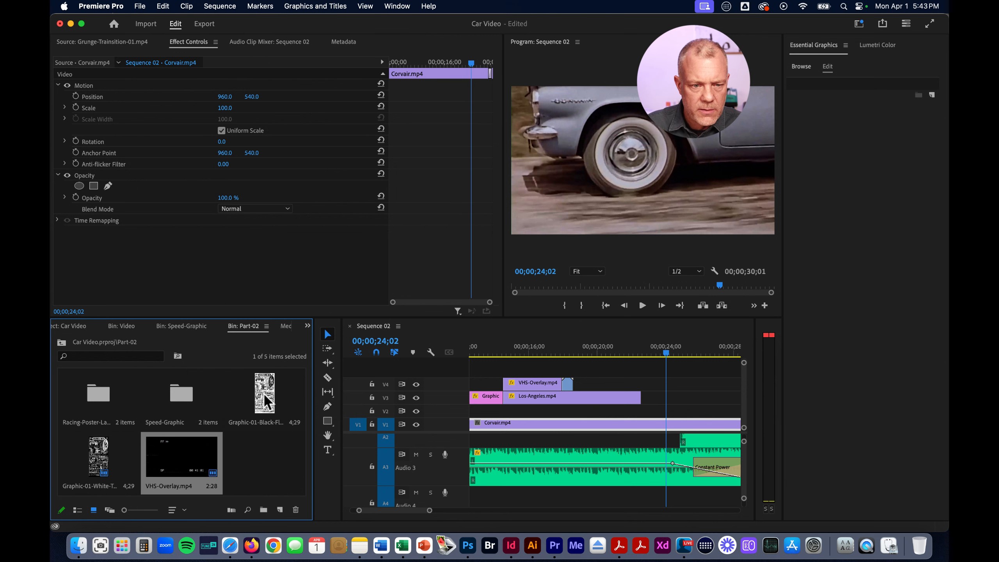
double_click(98, 395)
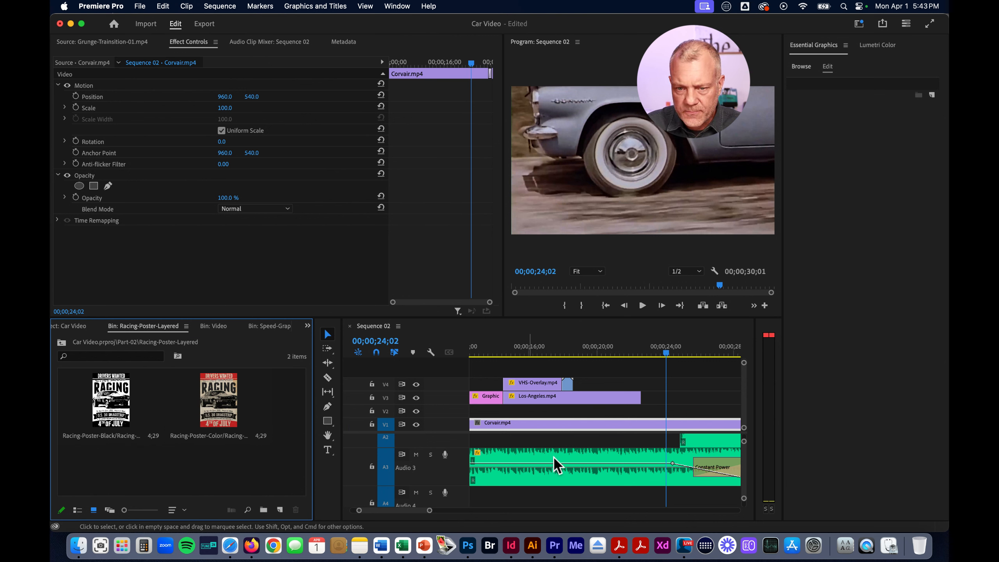
drag(665, 353, 606, 353)
click(219, 399)
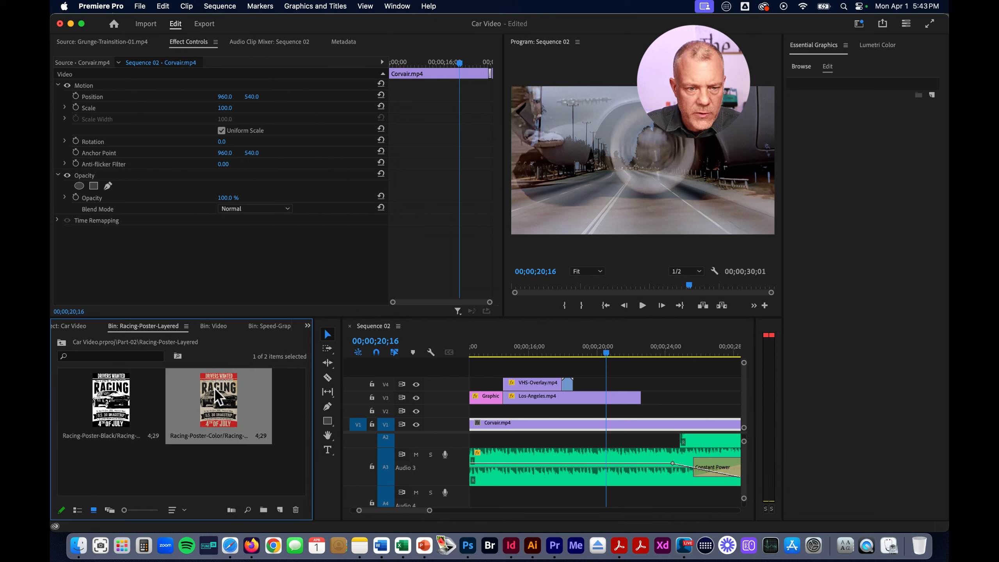
drag(217, 391, 620, 360)
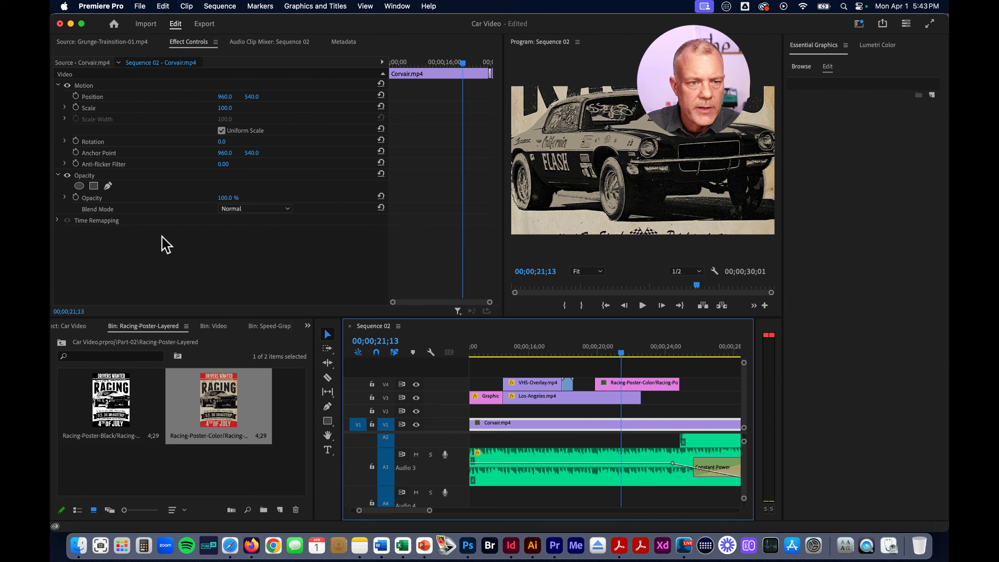
Lower the opacity of the Racing-Poster-Color clip on V4 to 78%
click(229, 197)
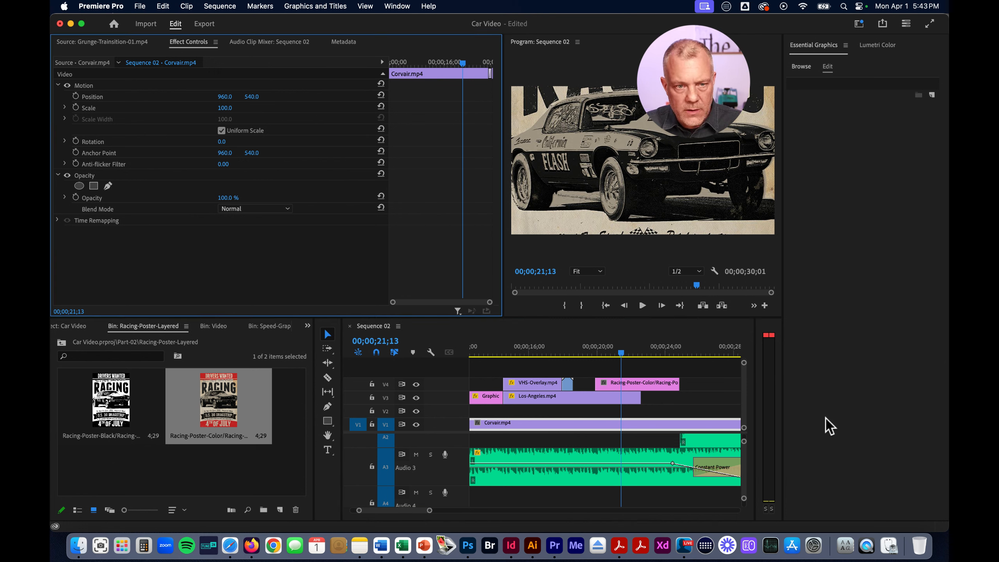
click(645, 383)
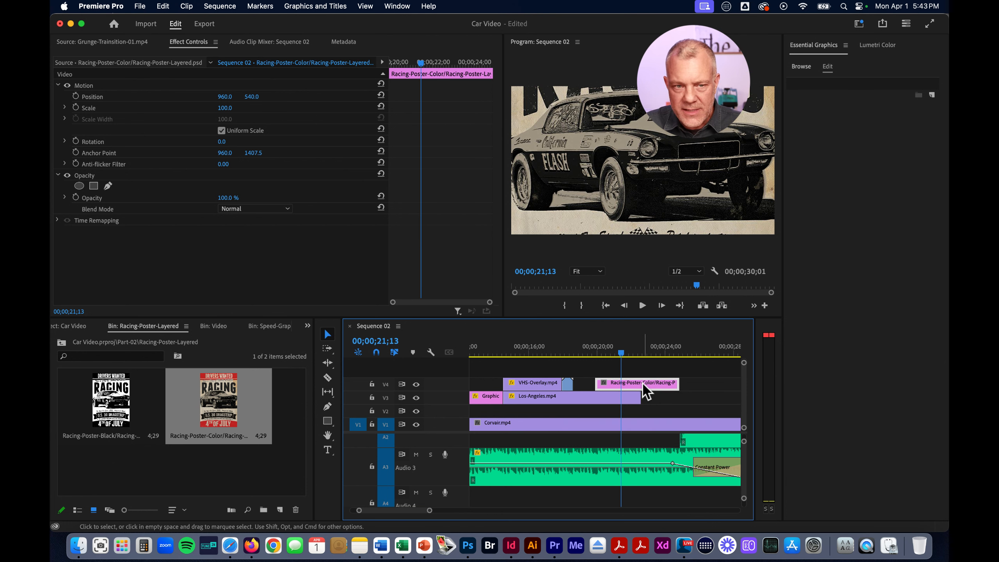
click(227, 196)
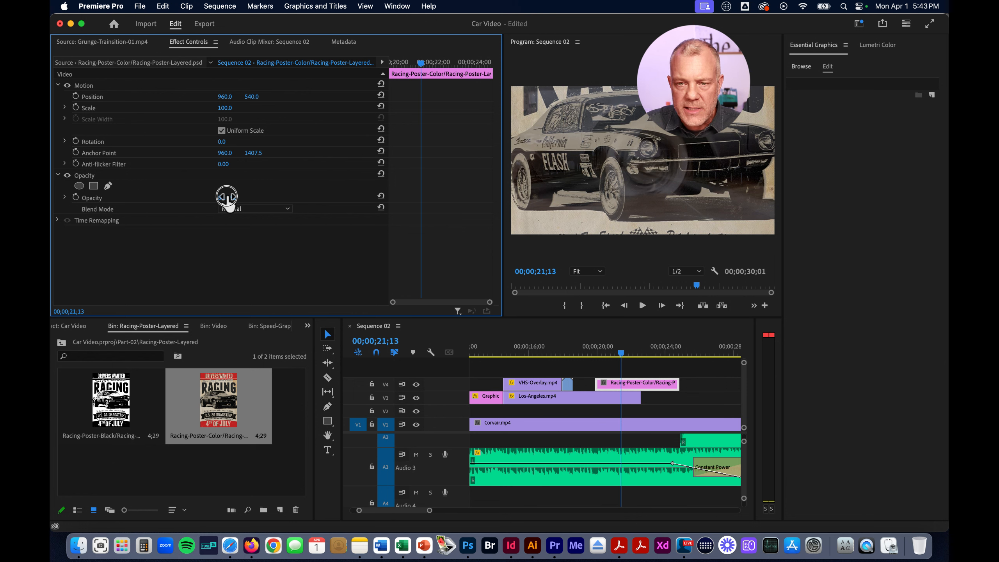
Try the Lighten blend mode on the Racing-Poster-Color clip and return it to Normal
click(253, 208)
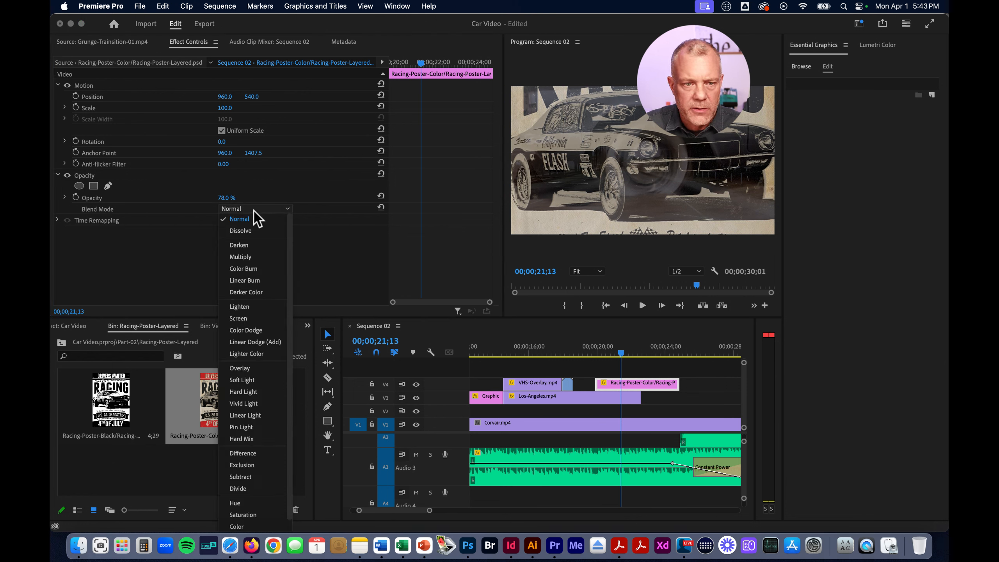
click(256, 307)
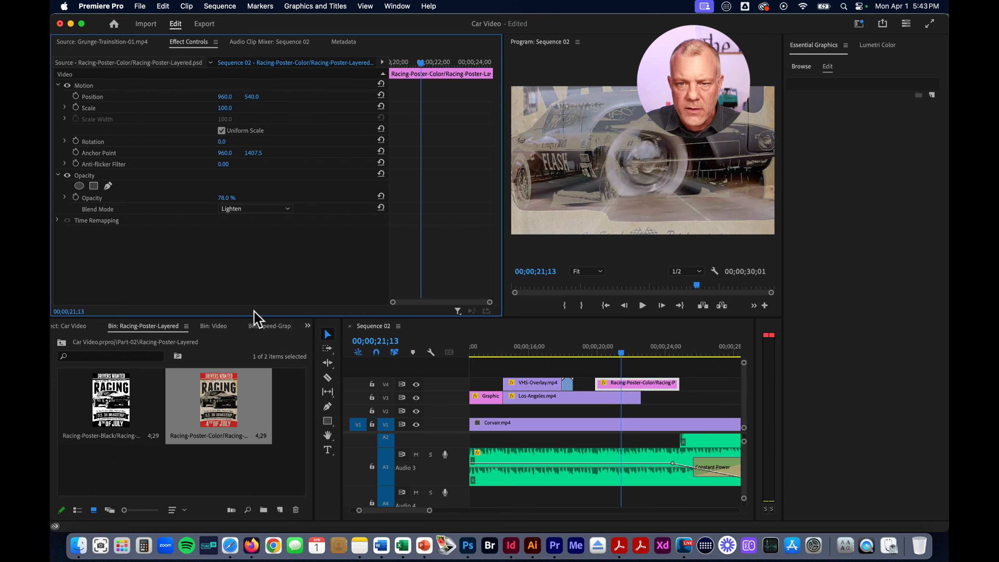
mouse_move(630, 353)
mouse_down()
mouse_move(662, 353)
mouse_move(582, 353)
mouse_move(660, 353)
mouse_move(628, 353)
mouse_up()
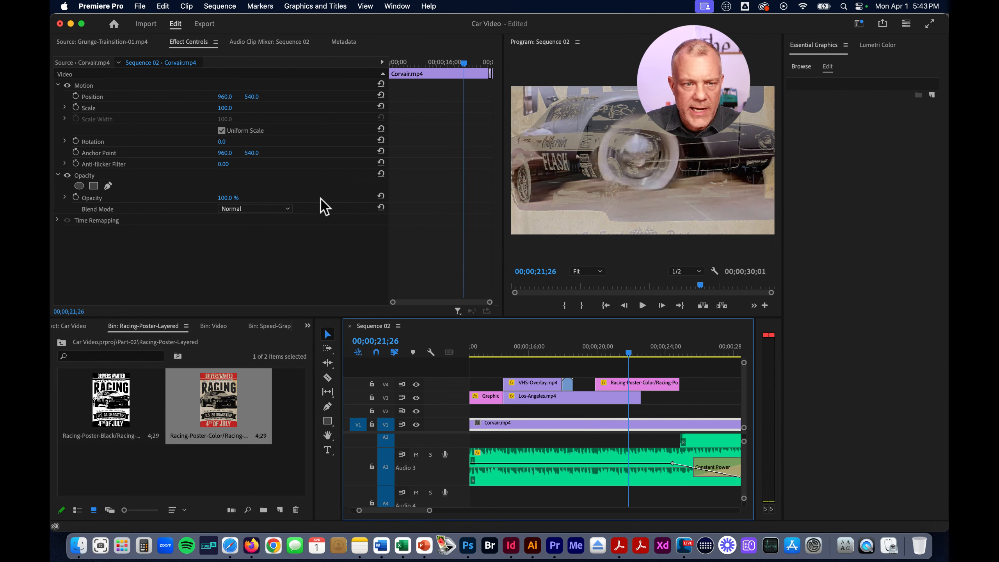
click(652, 383)
click(245, 209)
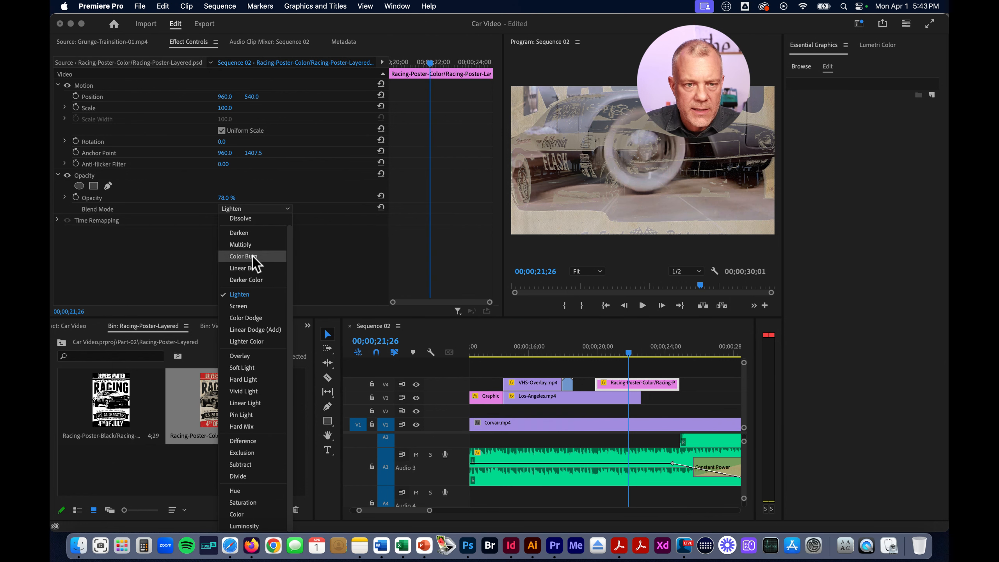
scroll(252, 254, up, 1)
click(248, 220)
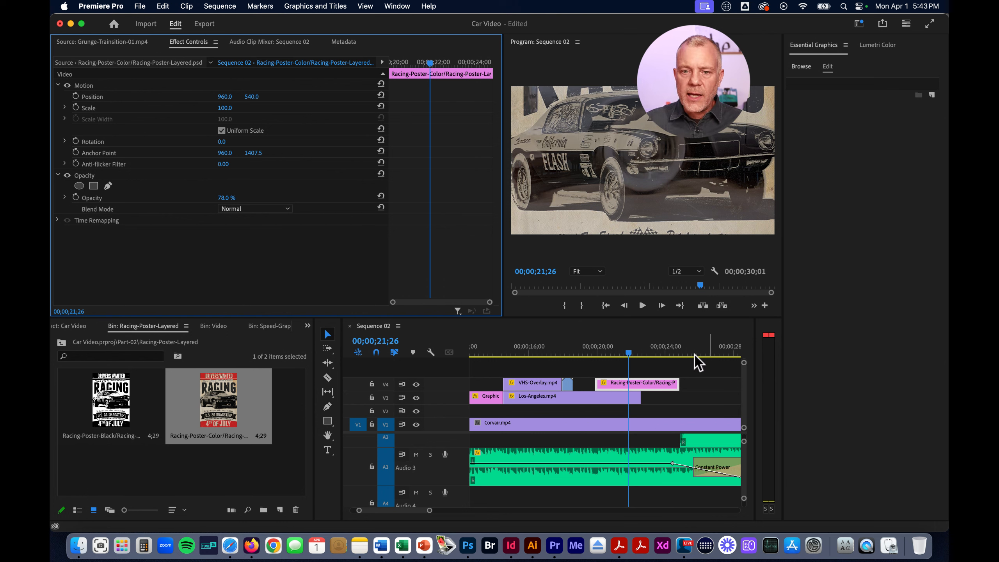
At 00;00;21;05, enlarge the Racing-Poster-Color clip to a scale of 323 and enable keyframing for Scale
click(620, 353)
drag(620, 354, 616, 353)
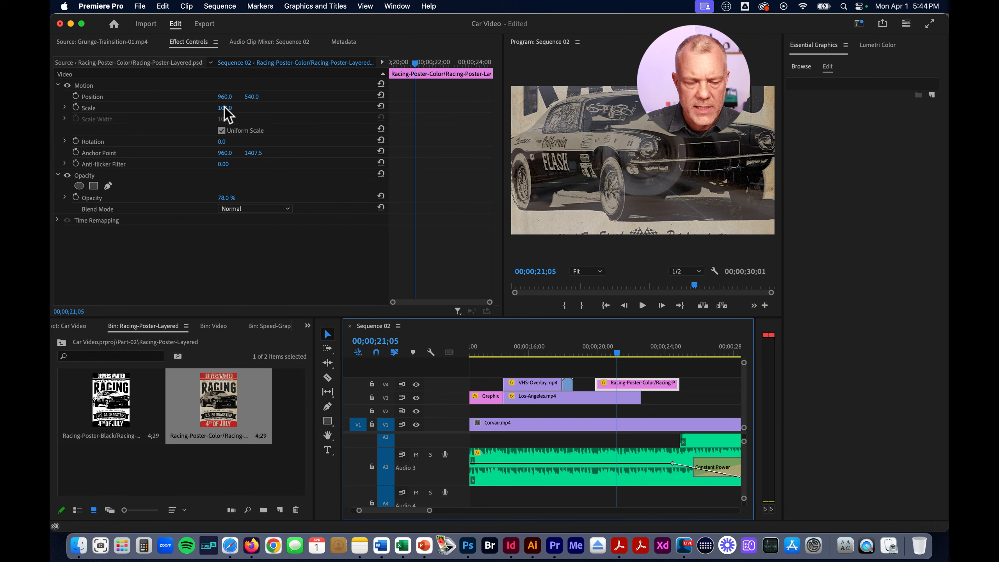
drag(226, 114, 107, 110)
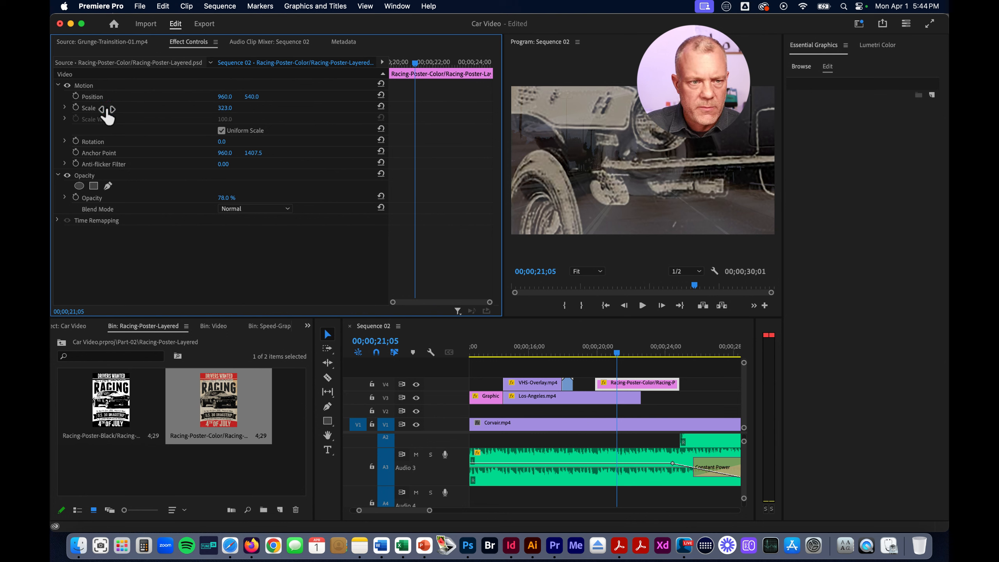
click(76, 107)
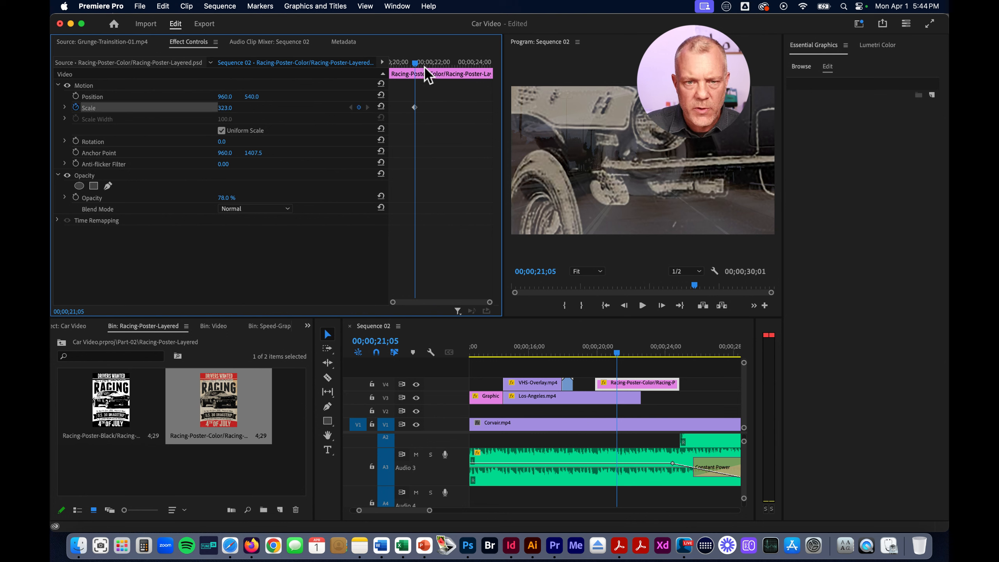
Keyframe a much smaller poster scale at 00;00;23;08, move the two Scale keyframes to the clip's start and end, and preview the zoom
drag(417, 66, 460, 65)
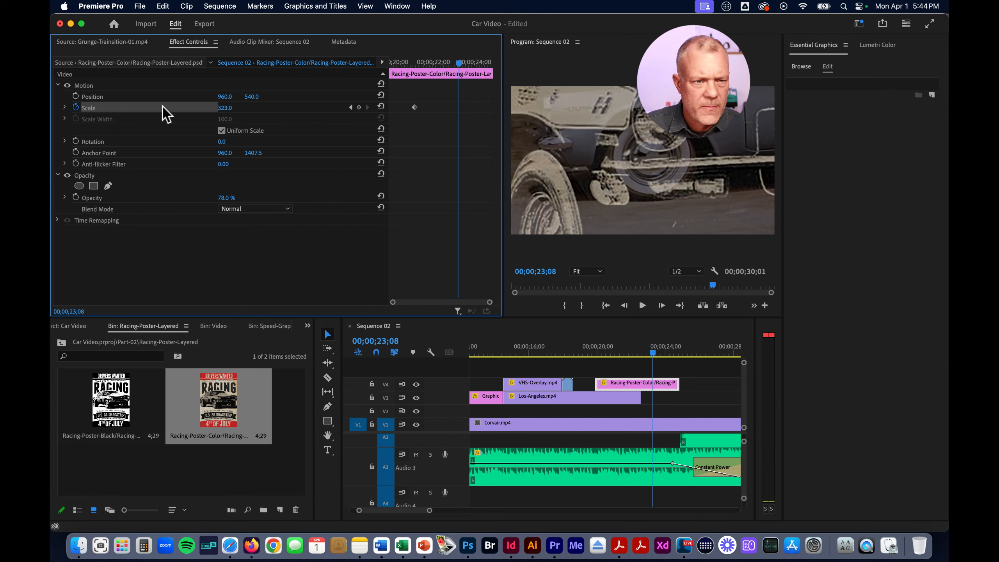
drag(227, 107, 227, 107)
click(462, 106)
drag(462, 106, 490, 107)
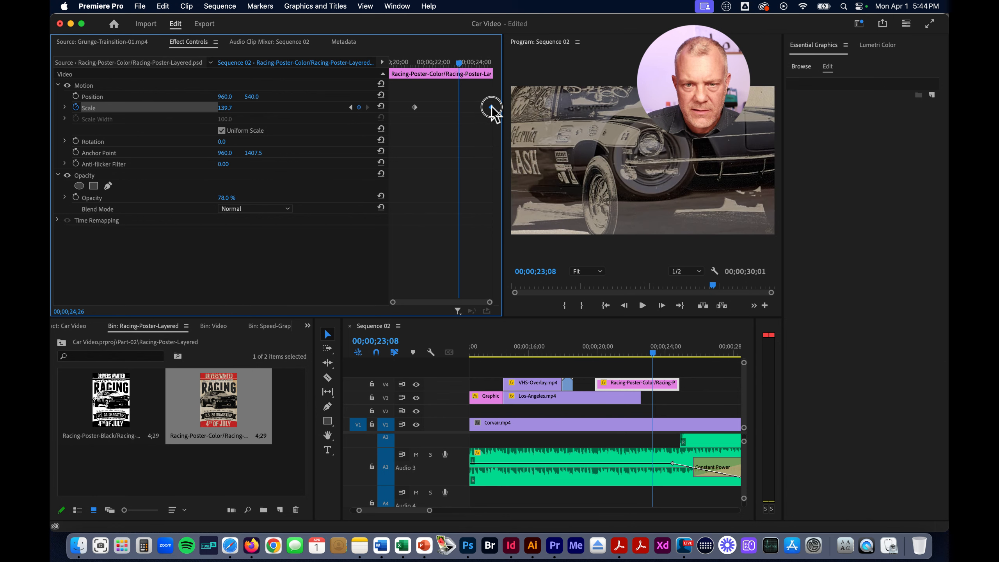
drag(414, 107, 390, 107)
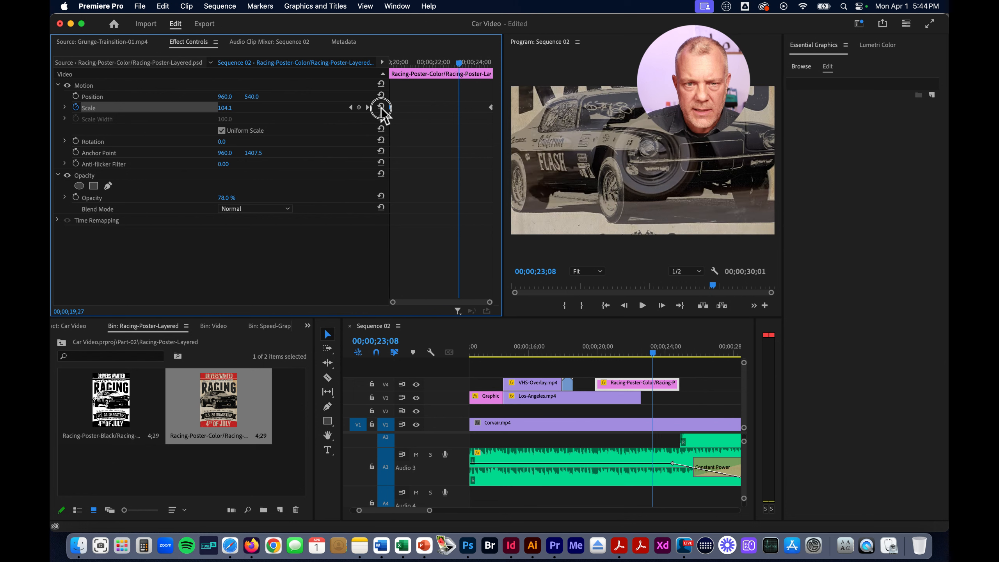
mouse_move(461, 63)
mouse_down()
mouse_move(390, 69)
mouse_move(496, 66)
mouse_move(463, 66)
mouse_up()
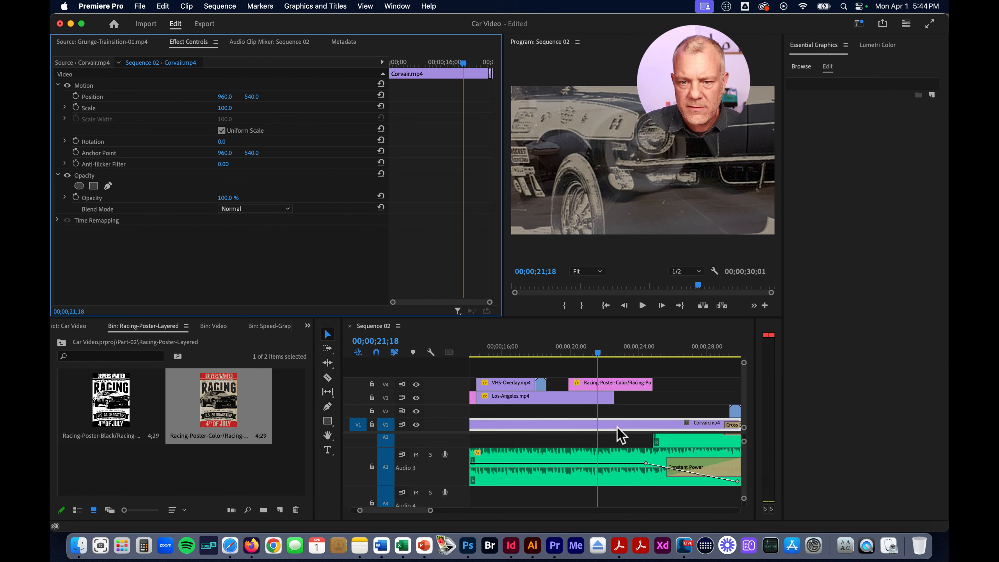
click(598, 354)
drag(603, 353, 609, 353)
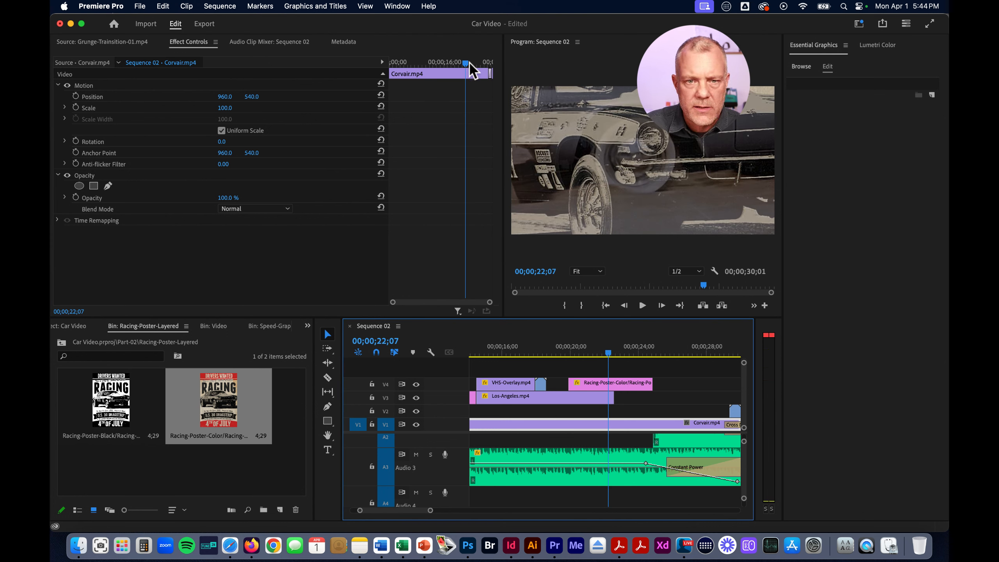
At 00;00;20;15, set the Racing-Poster-Color clip's position to 598, 1414 and enable keyframing for Position
click(629, 383)
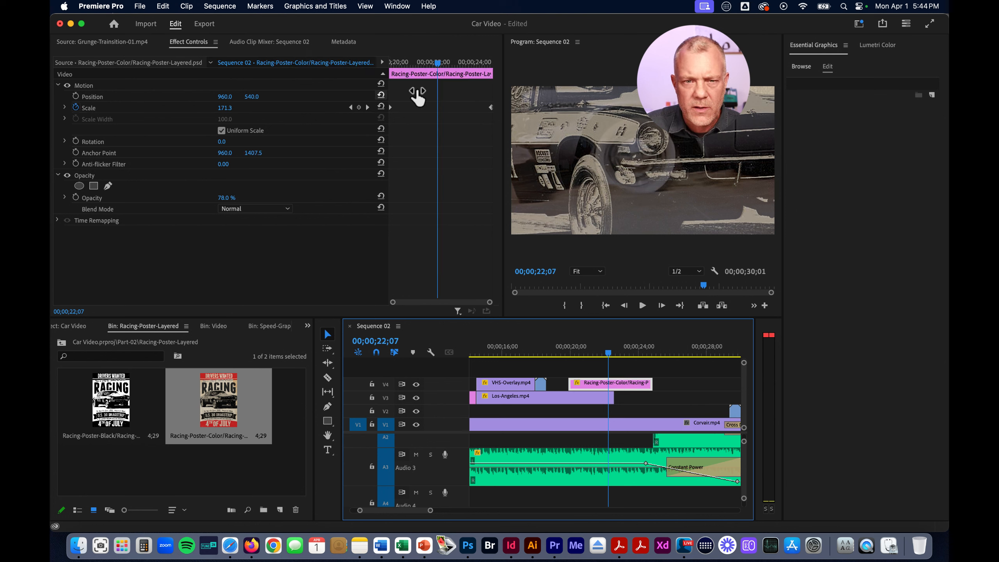
drag(438, 62, 404, 64)
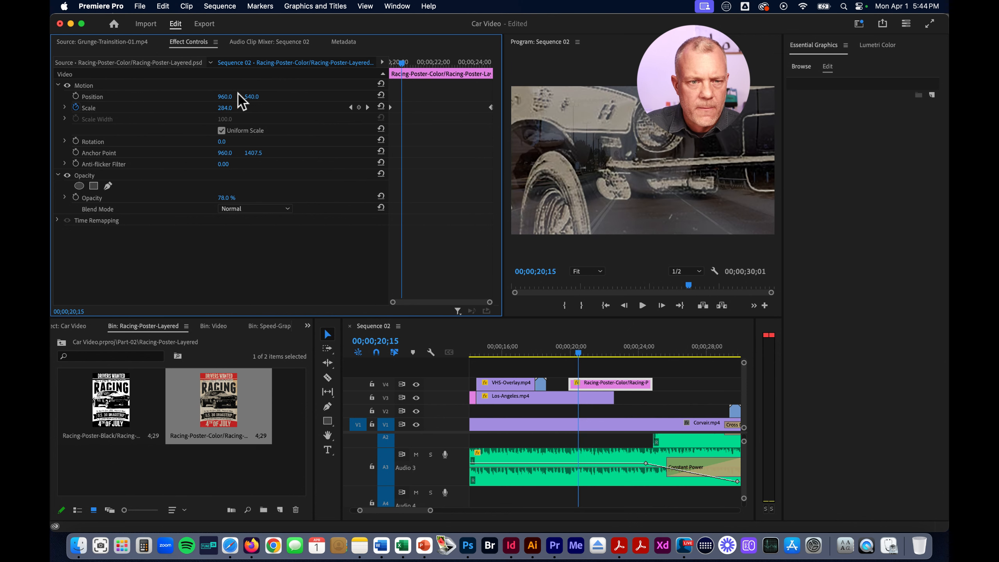
drag(223, 96, 253, 98)
click(76, 96)
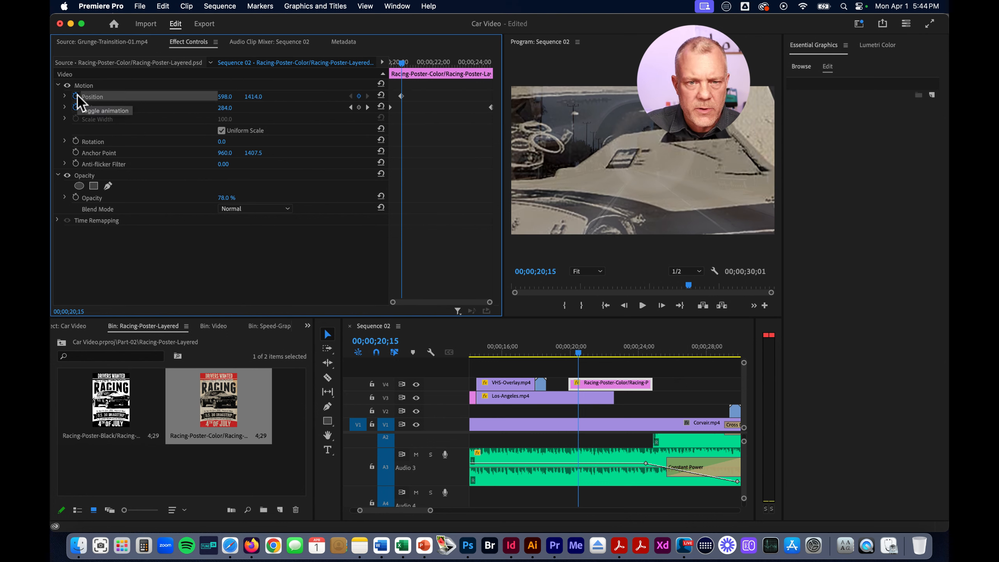
Reset the poster's position to 960, 540 at 00;00;24;17 and move the two Position keyframes to the clip's start and end
drag(406, 65, 486, 63)
click(381, 96)
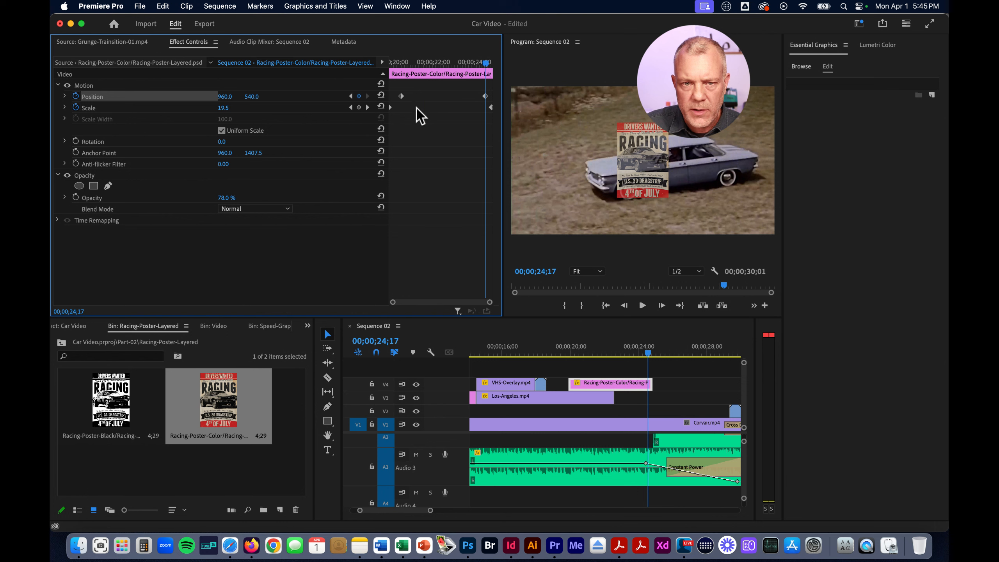
click(486, 96)
drag(487, 98, 416, 64)
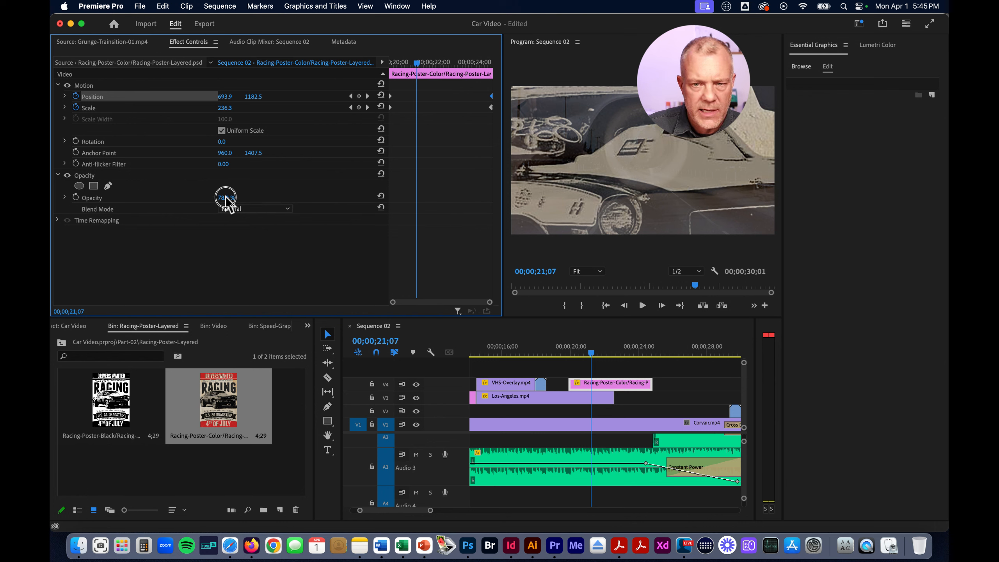
Keyframe the poster's opacity at 40% near the clip's start and raise it to full opacity at 00;00;22;12
drag(226, 198, 227, 199)
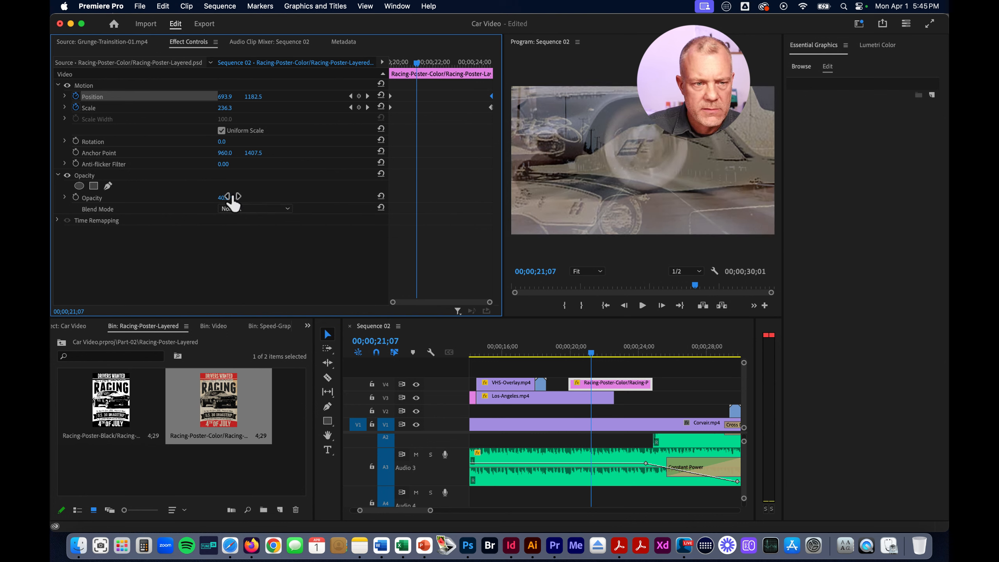
click(75, 197)
drag(416, 196, 397, 197)
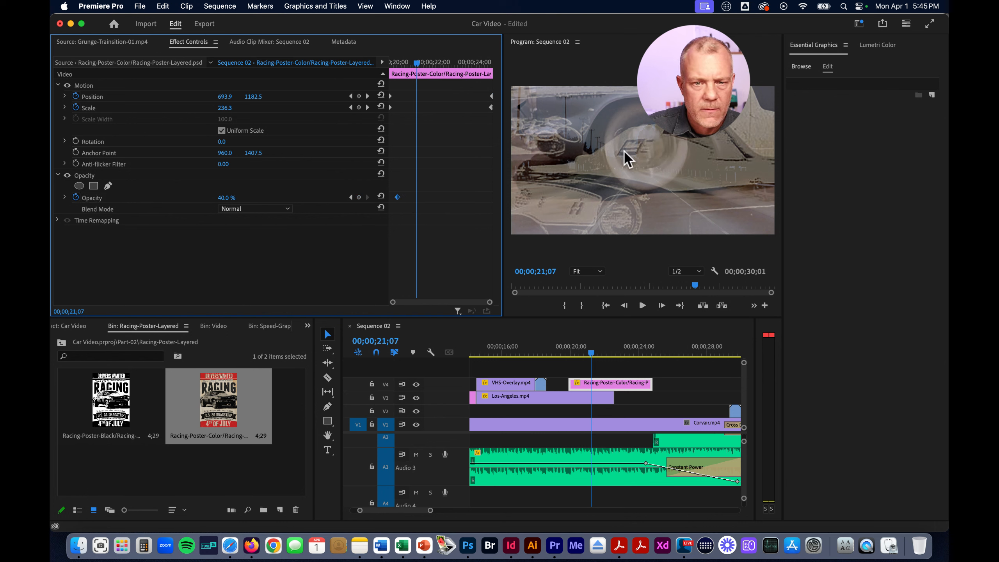
drag(419, 68, 443, 70)
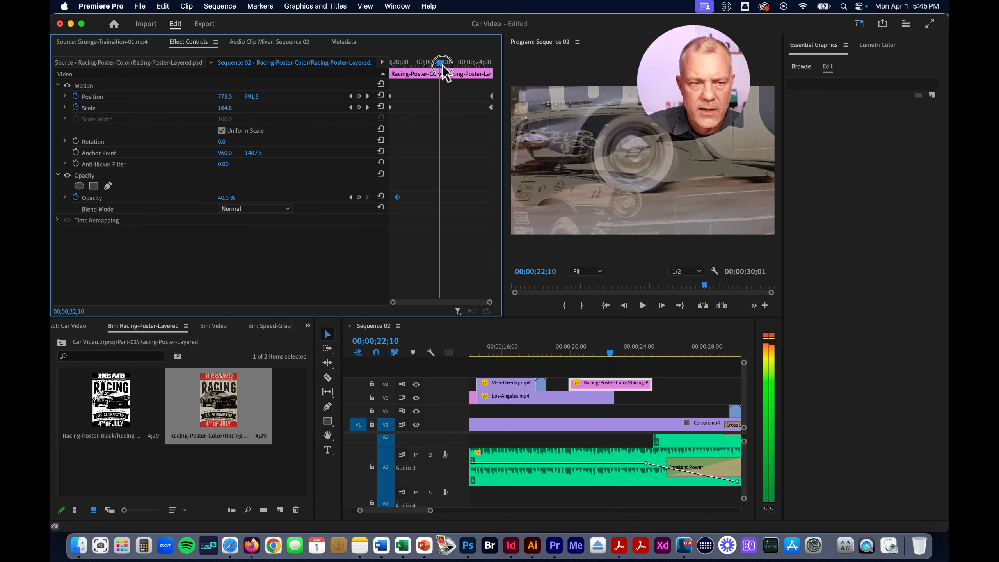
drag(228, 197, 223, 196)
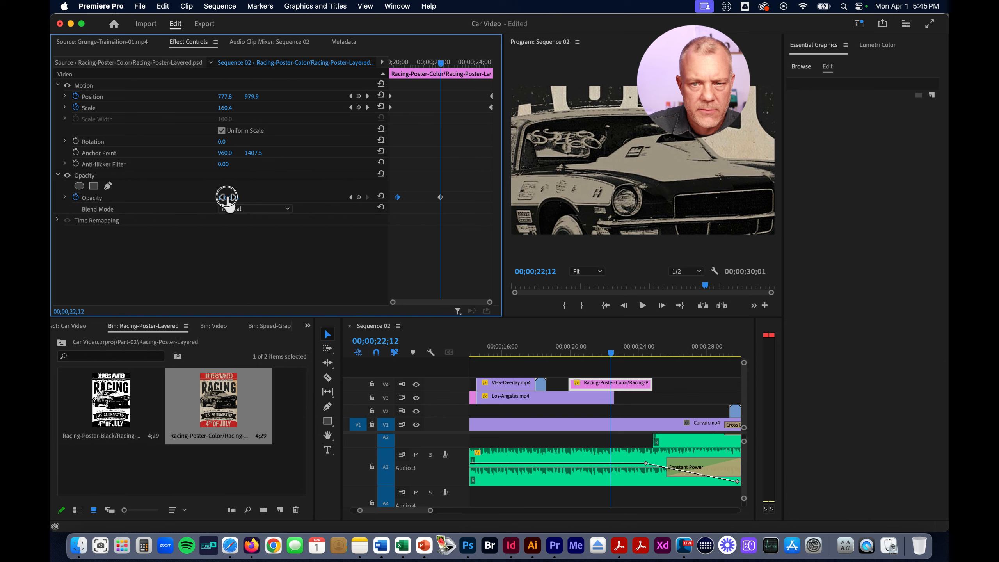
Play Sequence 02 from its beginning to about 00;00;28;03 to review the edit, and return to 00;00;24;25 at the poster clip's end
mouse_move(612, 355)
mouse_down()
mouse_move(564, 354)
mouse_move(655, 350)
mouse_move(629, 350)
mouse_up()
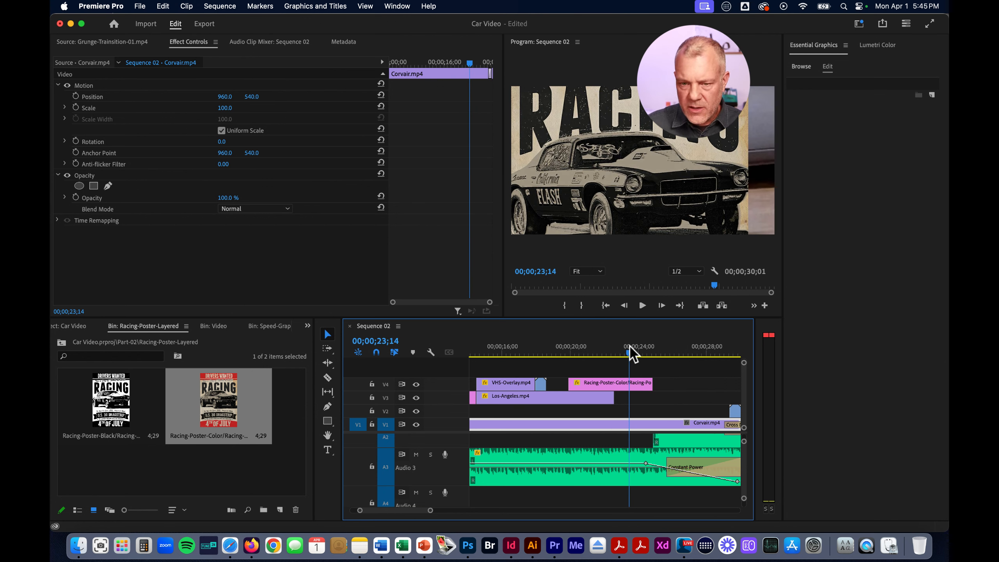
click(572, 368)
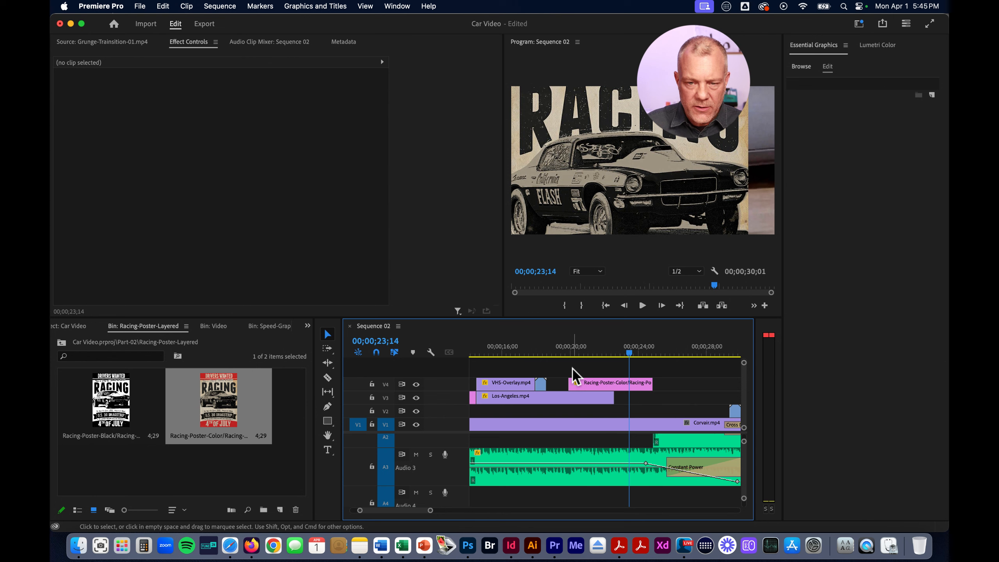
key(Home)
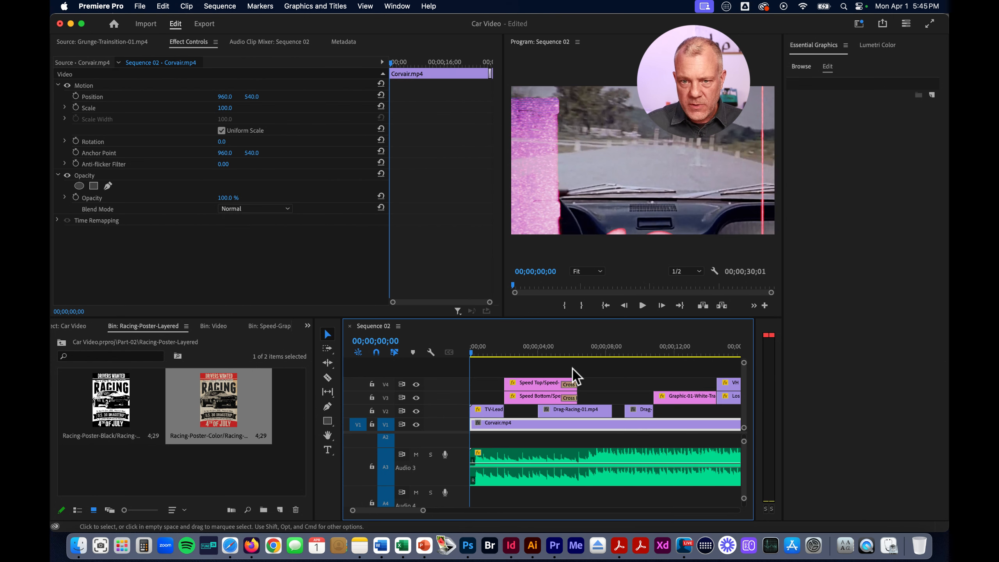
key(space)
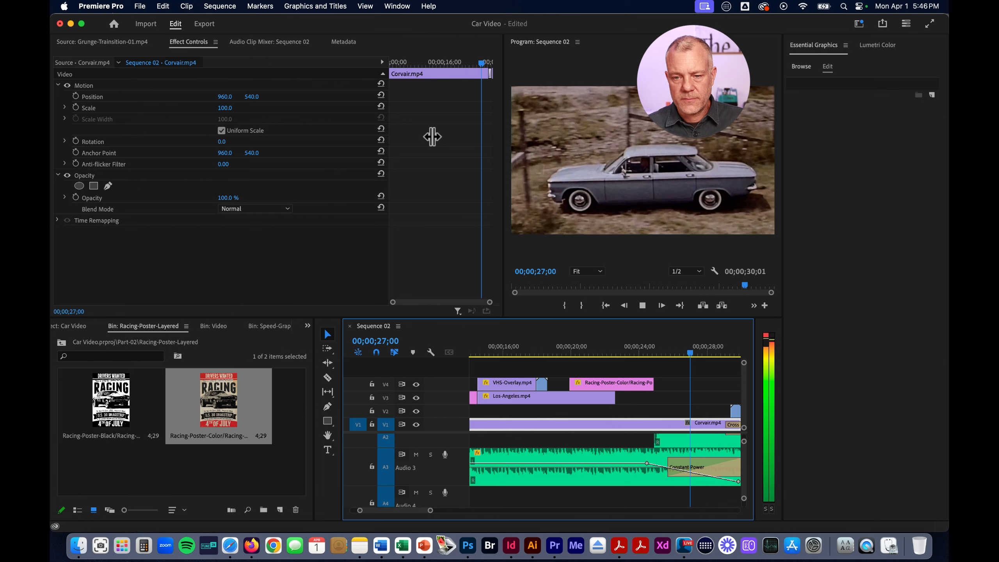
key(space)
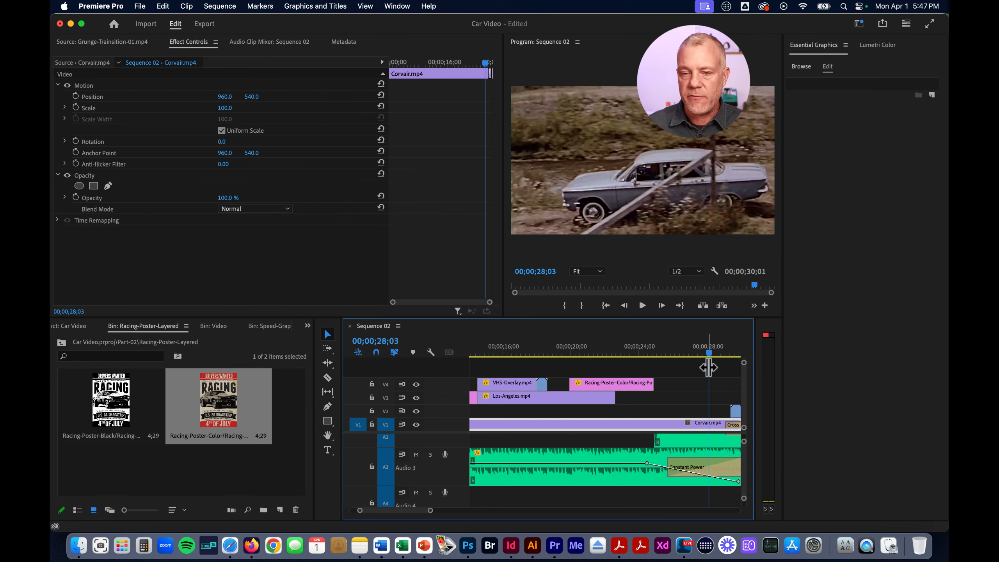
click(653, 350)
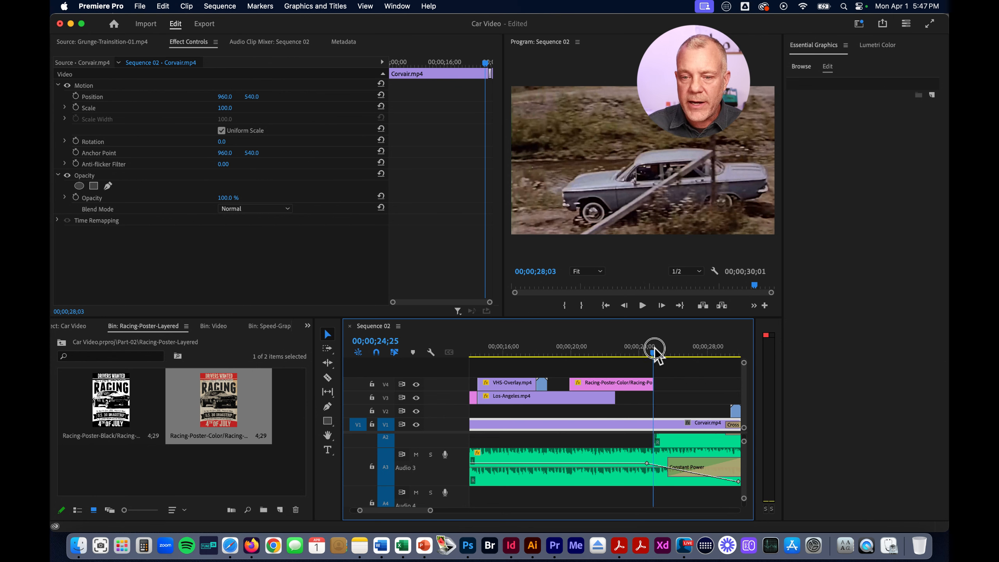
Delete the Racing-Poster-Color clip from track V4 of Sequence 02
drag(655, 352, 629, 353)
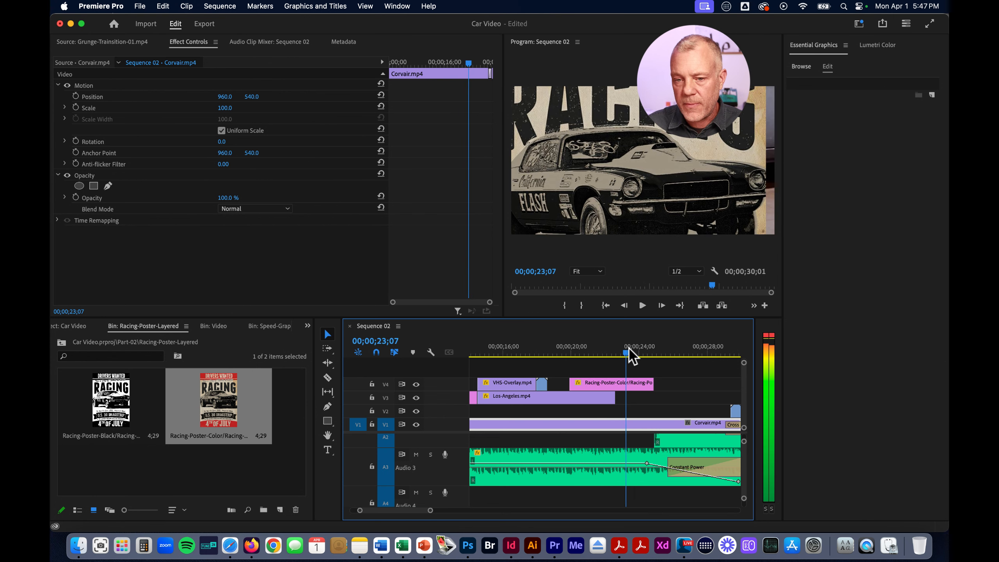
click(641, 391)
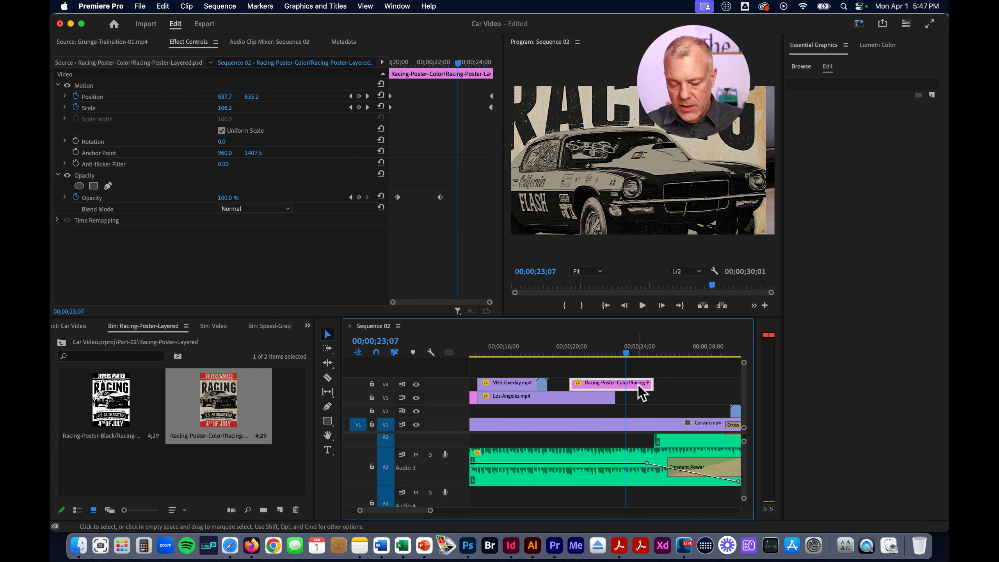
key(Delete)
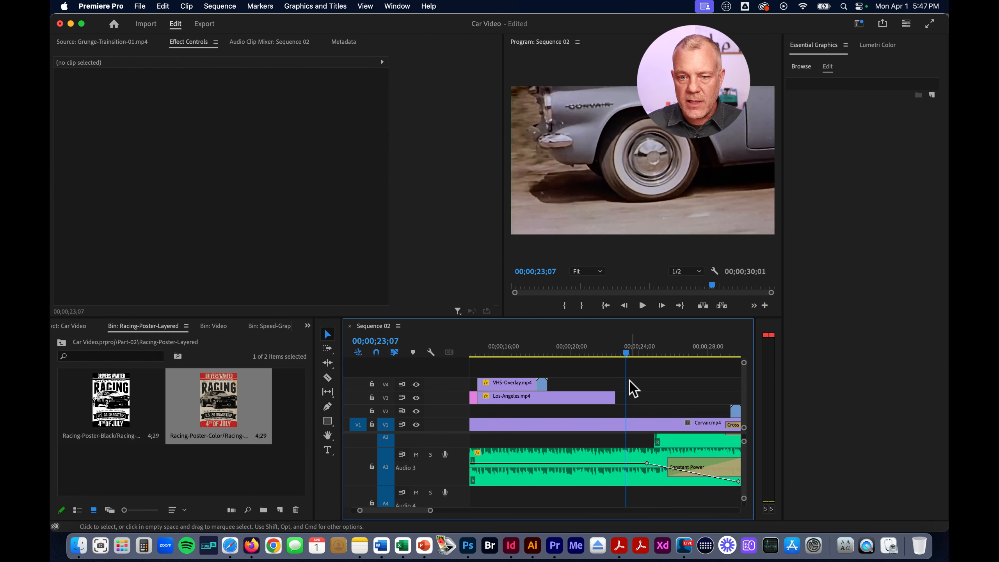
Move the playhead back to 00;00;12;20 and expand the Color Correction group of the video effects
click(524, 353)
drag(525, 352, 510, 352)
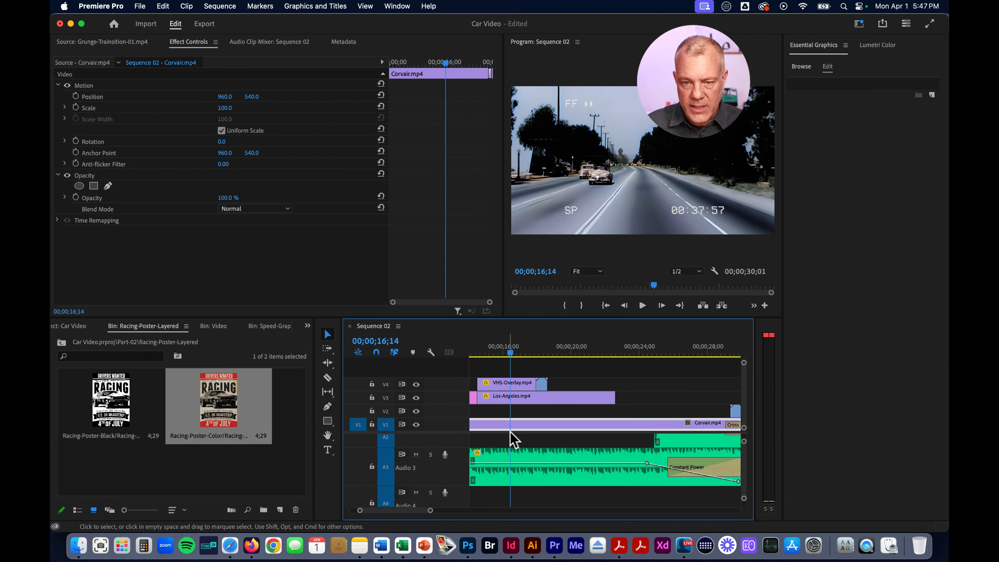
drag(413, 511, 405, 510)
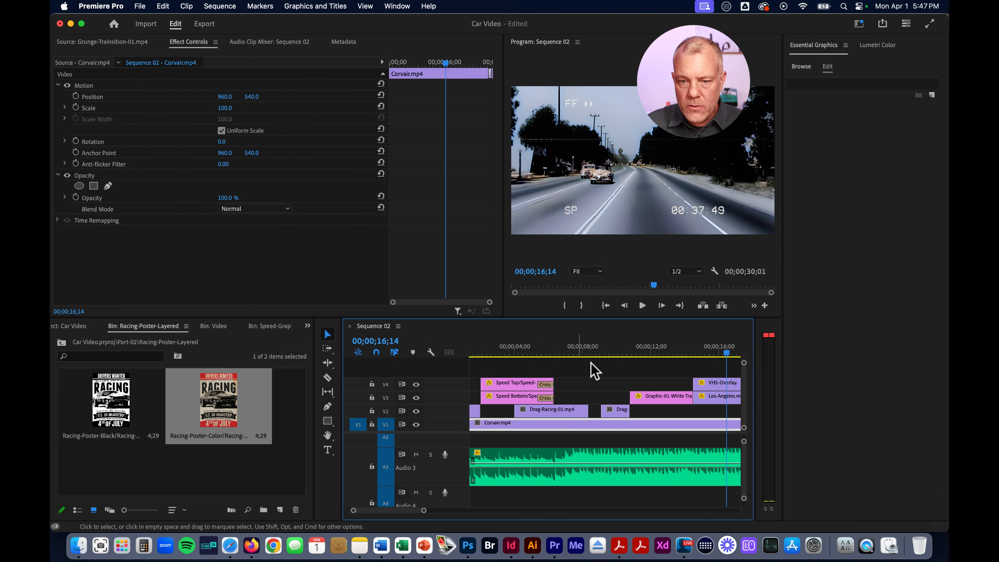
click(661, 353)
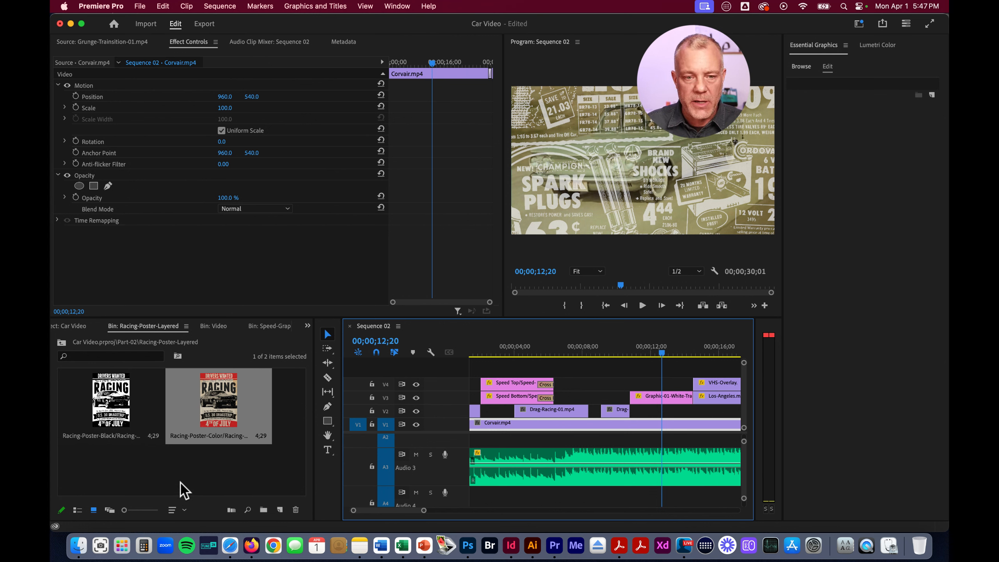
click(307, 326)
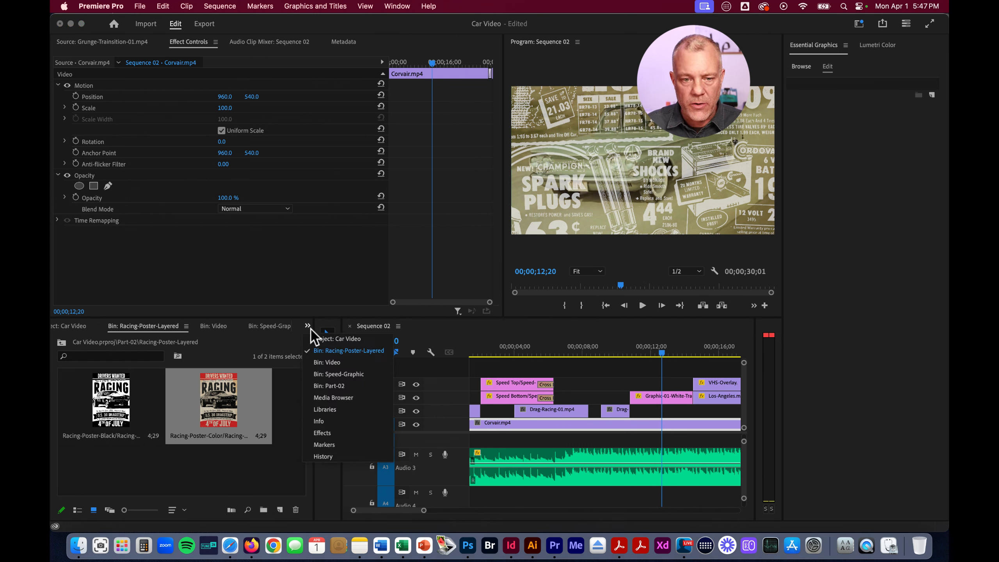
click(337, 434)
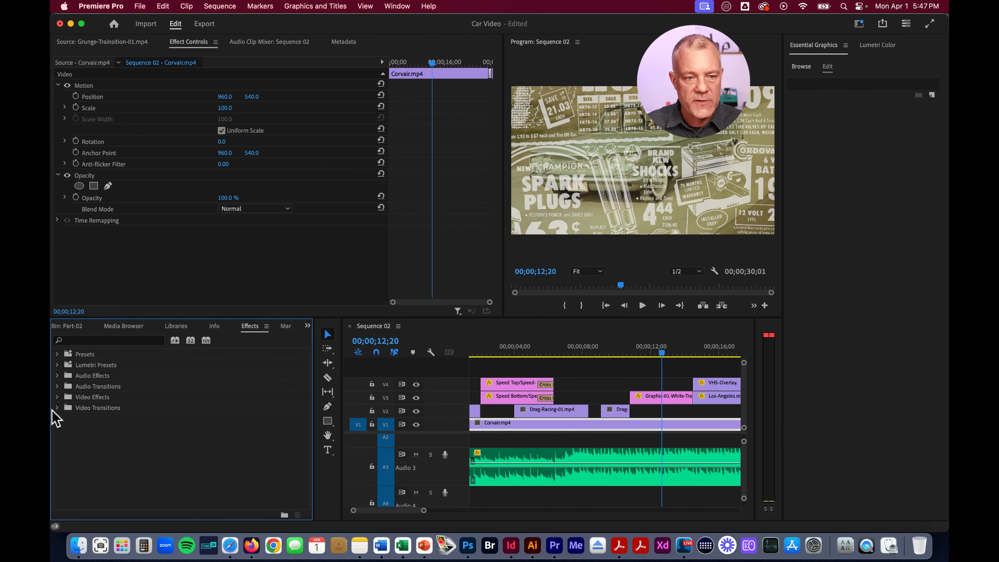
click(57, 397)
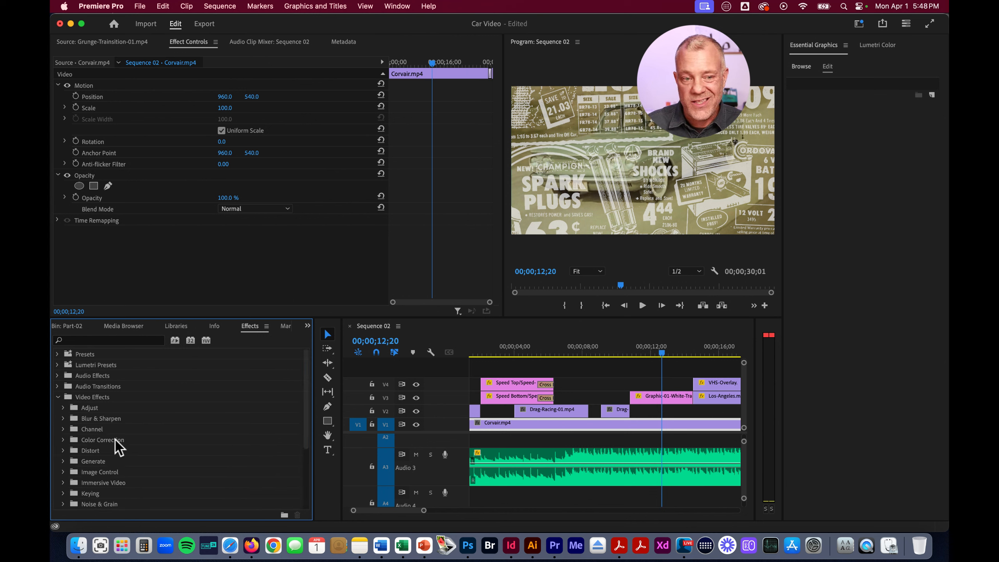
click(62, 439)
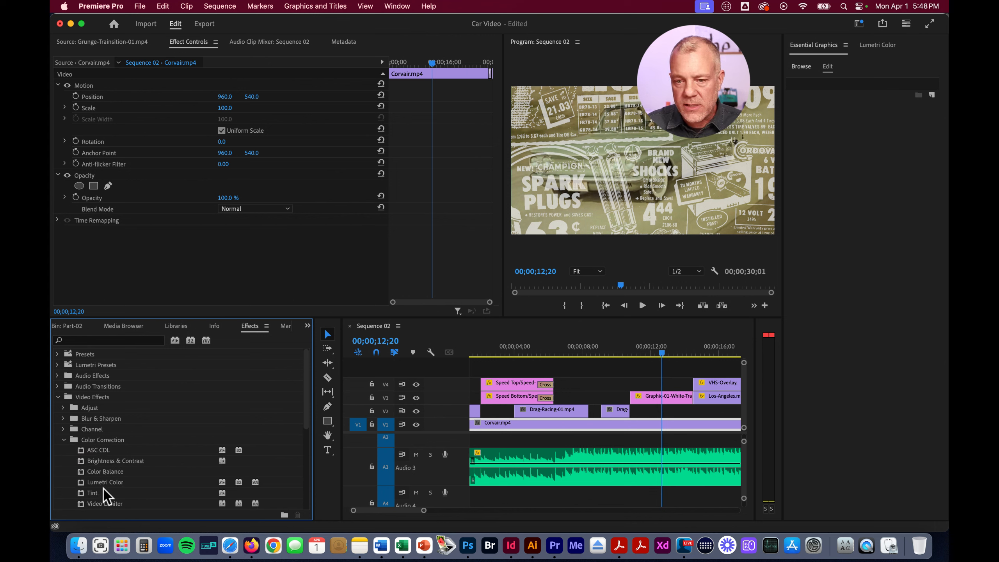
Apply the Lumetri Color effect to the short Drag-Racing-01 clip on V2 at 00;00;10;01
drag(663, 355, 617, 356)
click(621, 409)
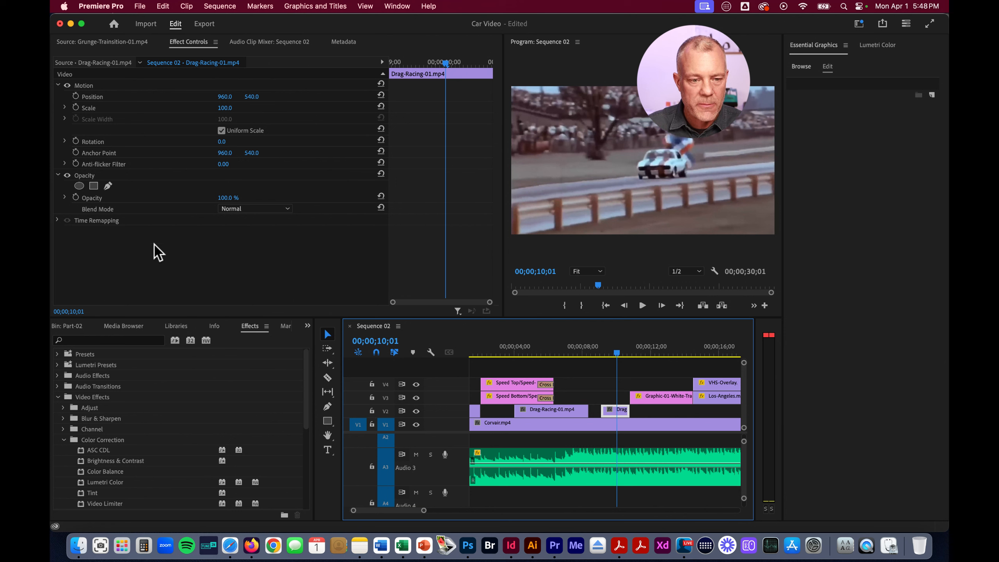
click(82, 483)
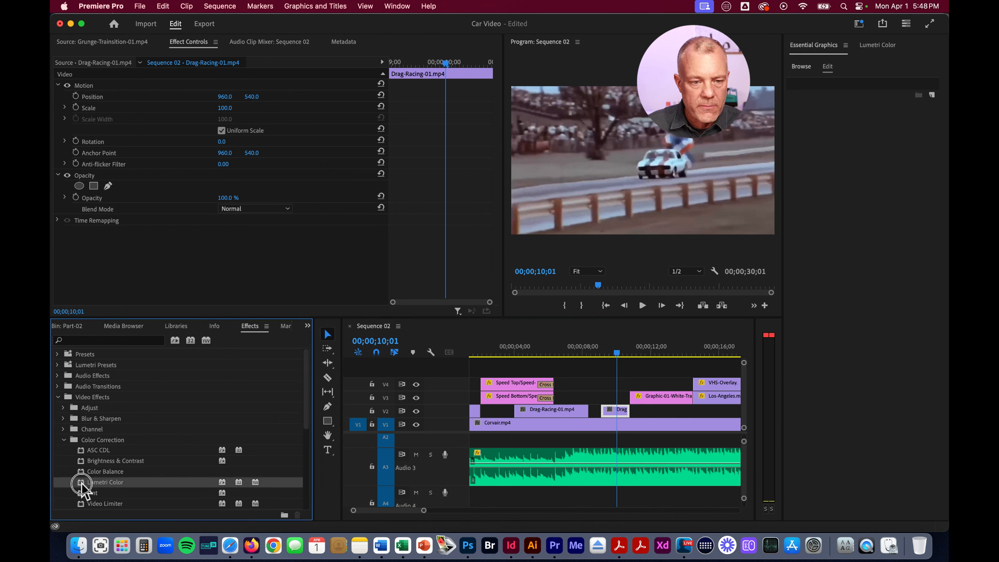
drag(82, 483, 170, 262)
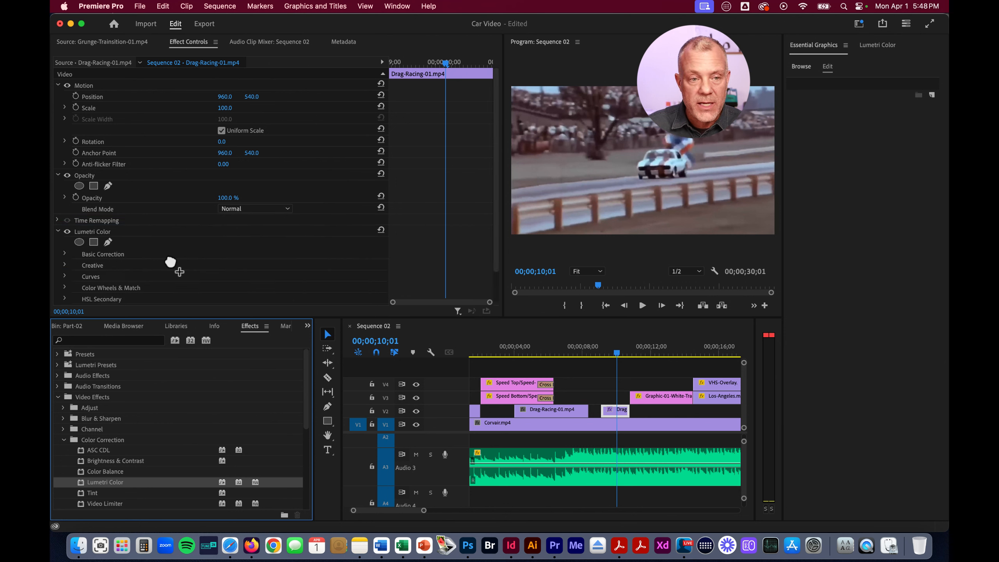
Set Saturation to 0 in Lumetri Color's Basic Correction to turn the Drag-Racing-01 clip black and white
scroll(118, 297, down, 3)
click(65, 220)
scroll(152, 262, down, 5)
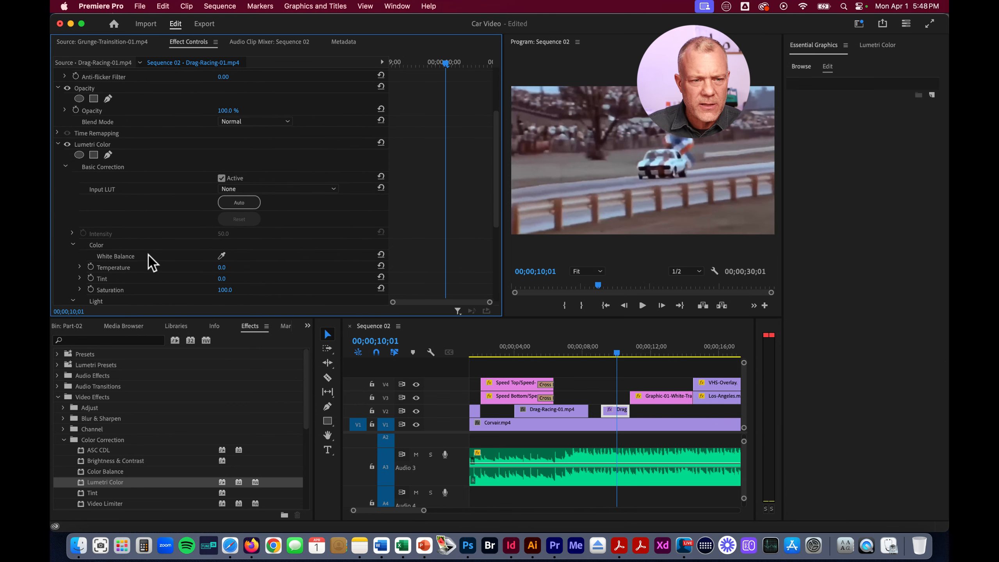
scroll(152, 262, down, 4)
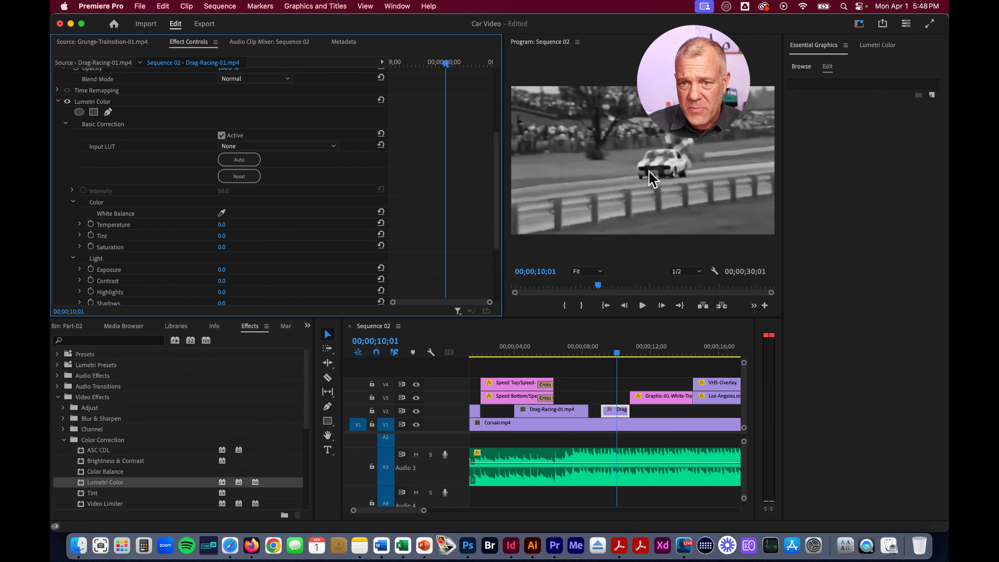
Keyframe the Drag-Racing-01 clip's Lumetri Saturation at 0 at 00;00;09;25, raise it to full color at 00;00;10;07, and preview up to 00;00;10;27
mouse_move(616, 353)
mouse_down()
mouse_move(598, 353)
mouse_move(613, 353)
mouse_up()
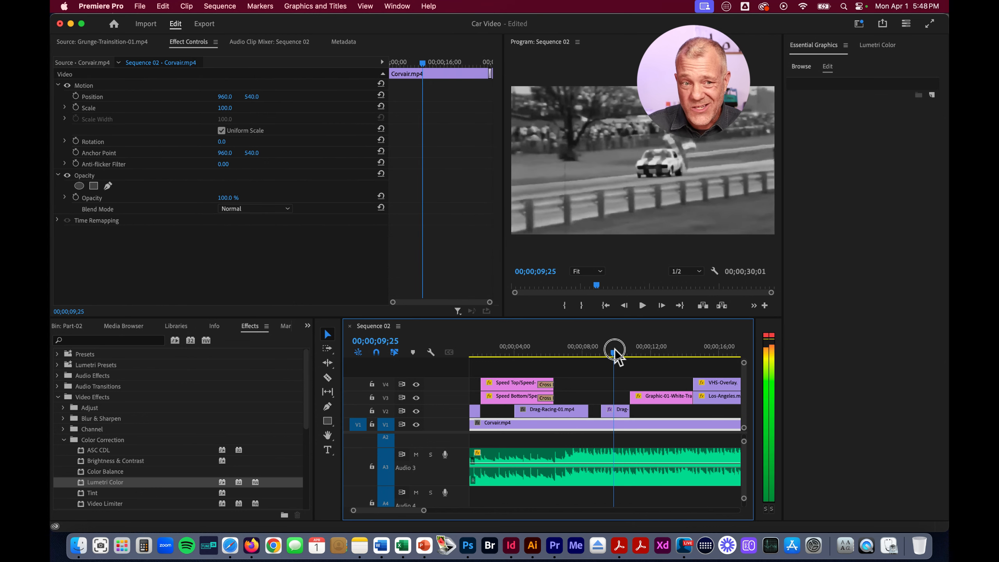
click(615, 409)
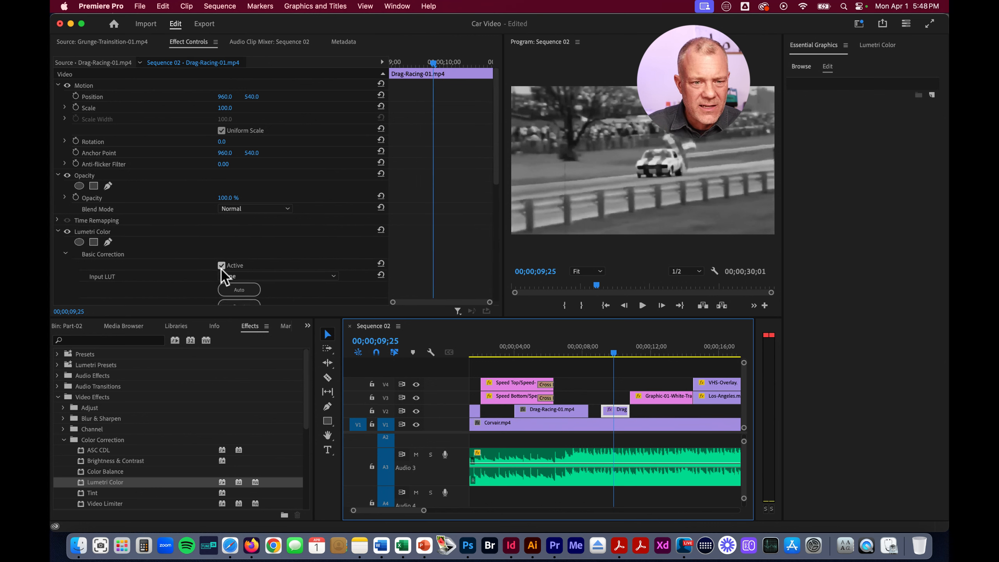
scroll(222, 275, down, 10)
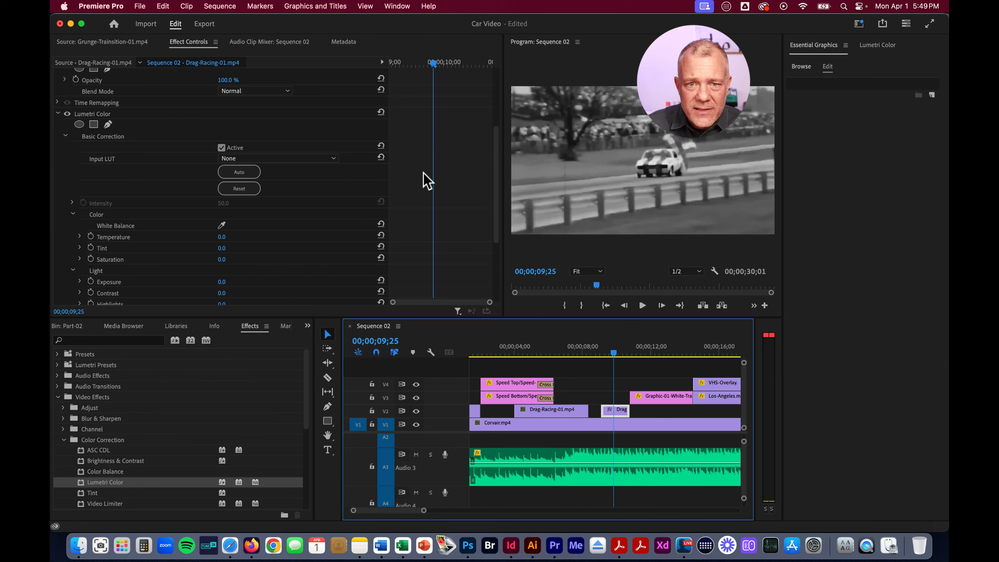
click(91, 259)
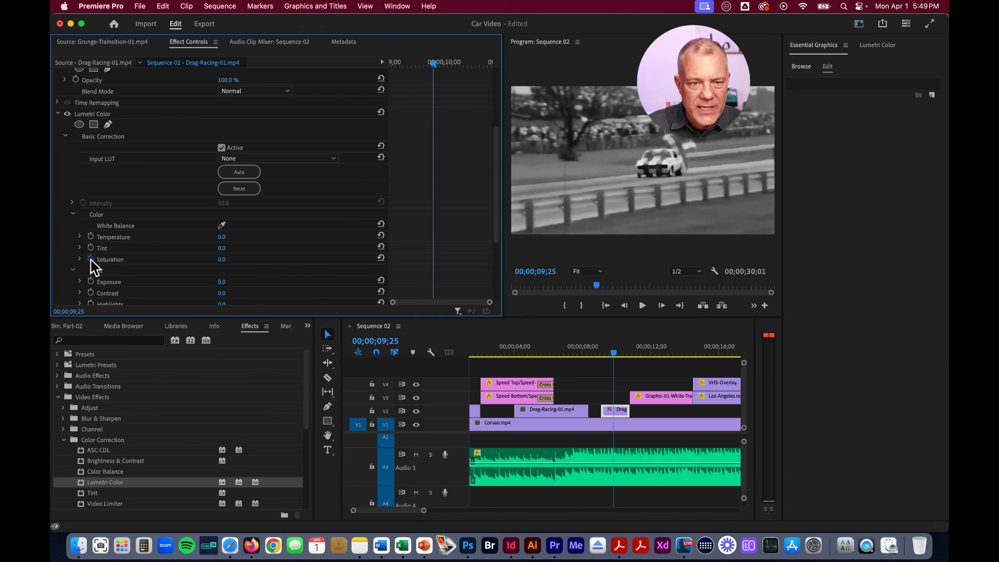
drag(433, 63, 457, 63)
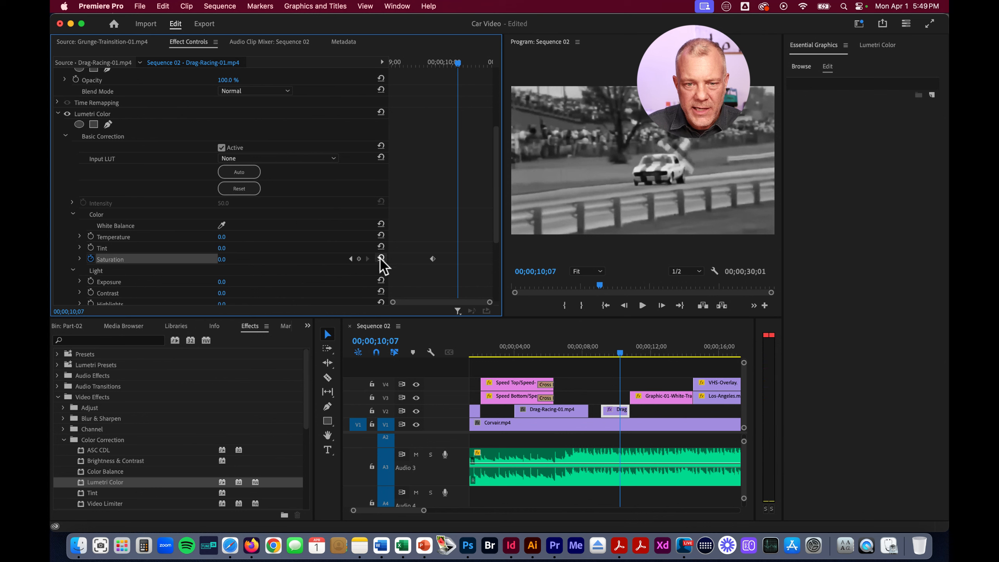
drag(221, 259, 234, 261)
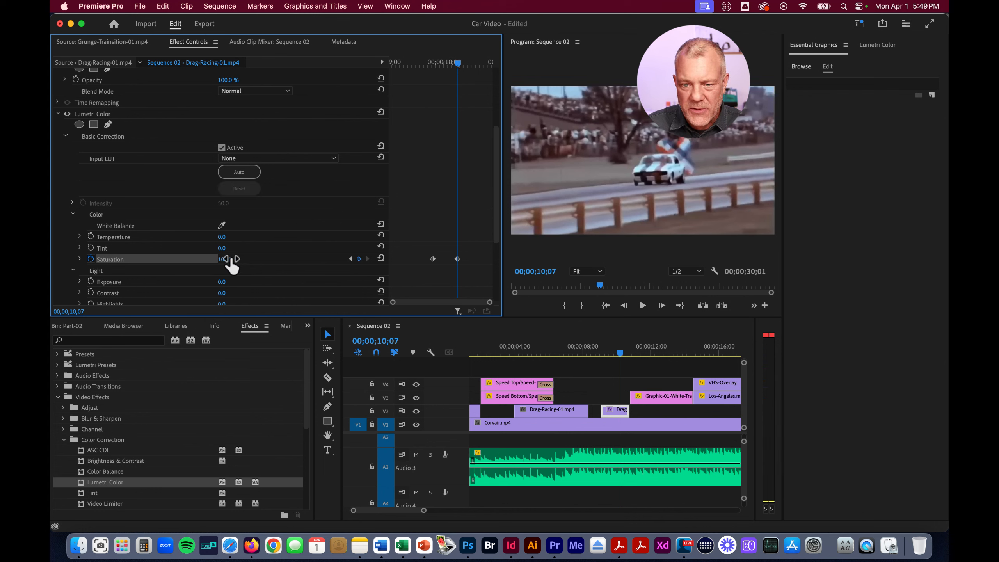
mouse_move(621, 353)
mouse_down()
mouse_move(596, 353)
mouse_move(633, 360)
mouse_up()
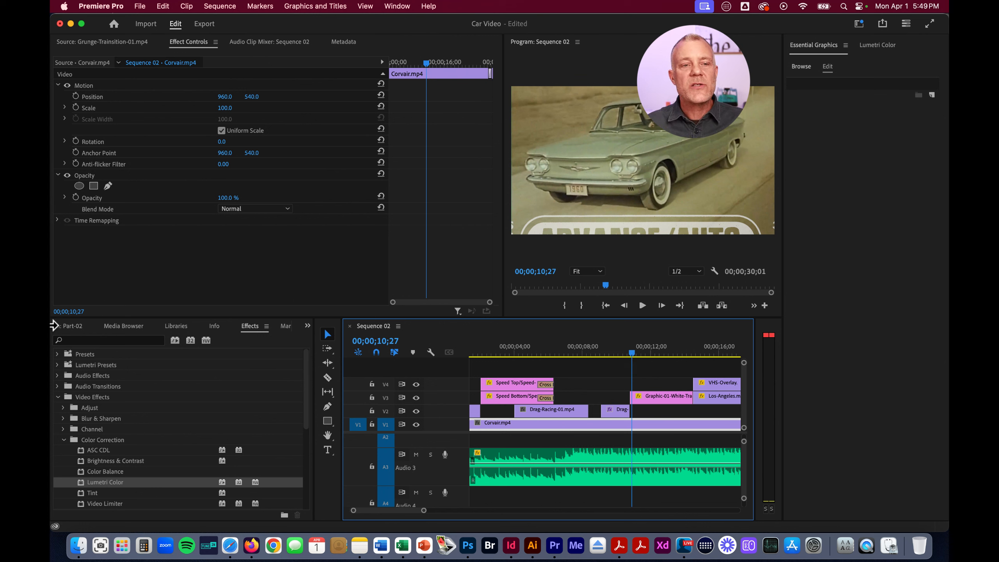
Search the effects for "blur"
click(103, 341)
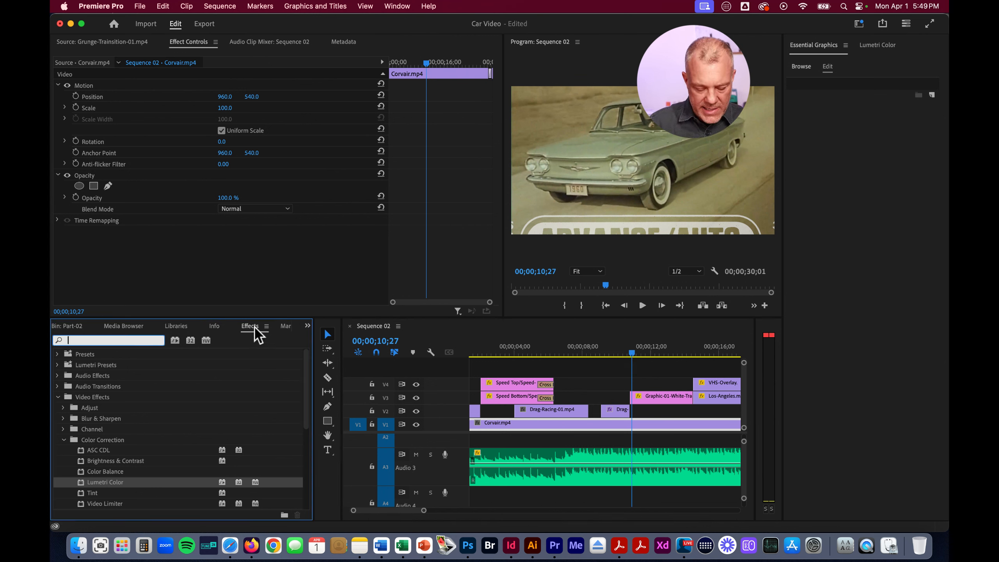
text(blur)
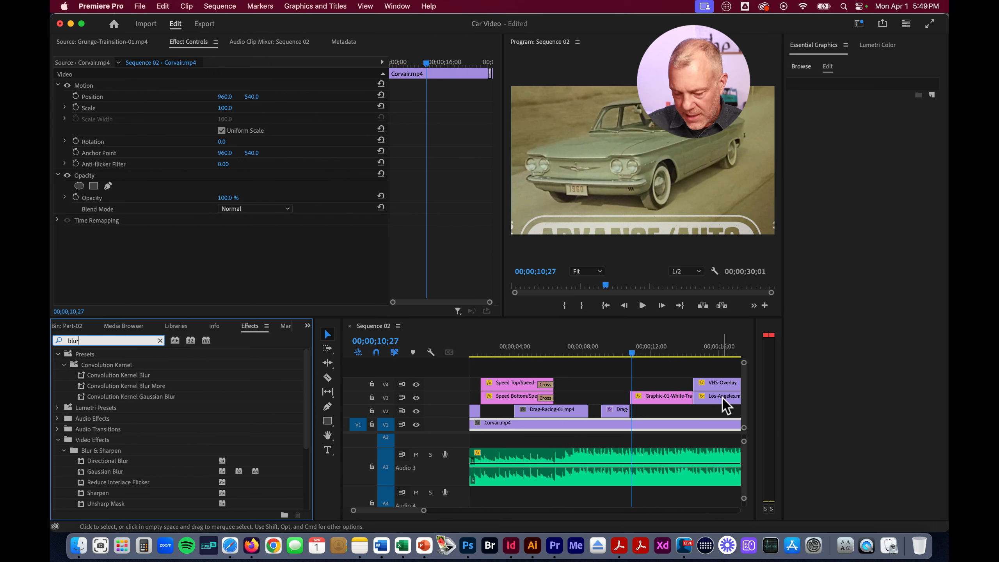
Add a video track above V4 and fit the timeline so the whole sequence and all five video tracks show
click(615, 410)
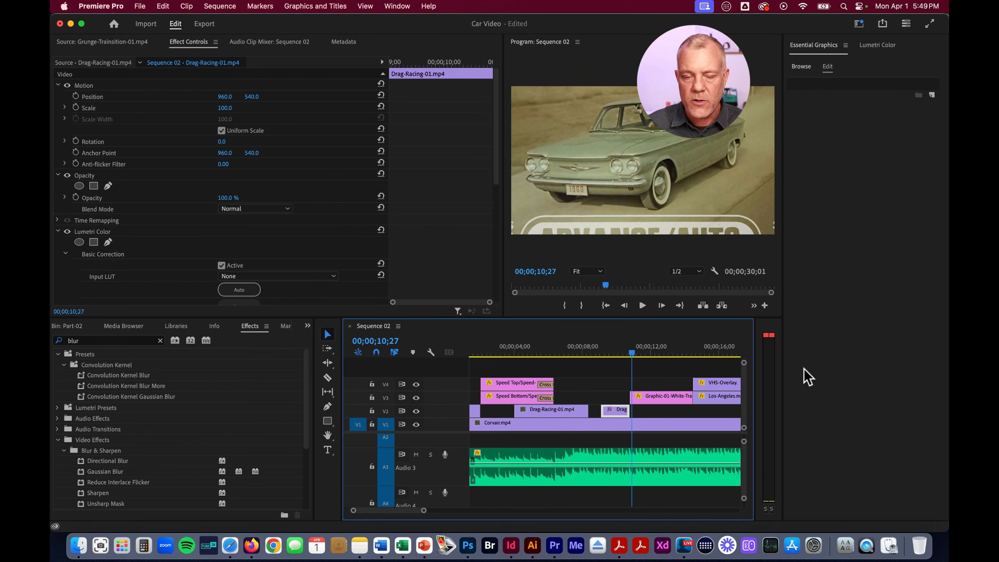
right_click(441, 390)
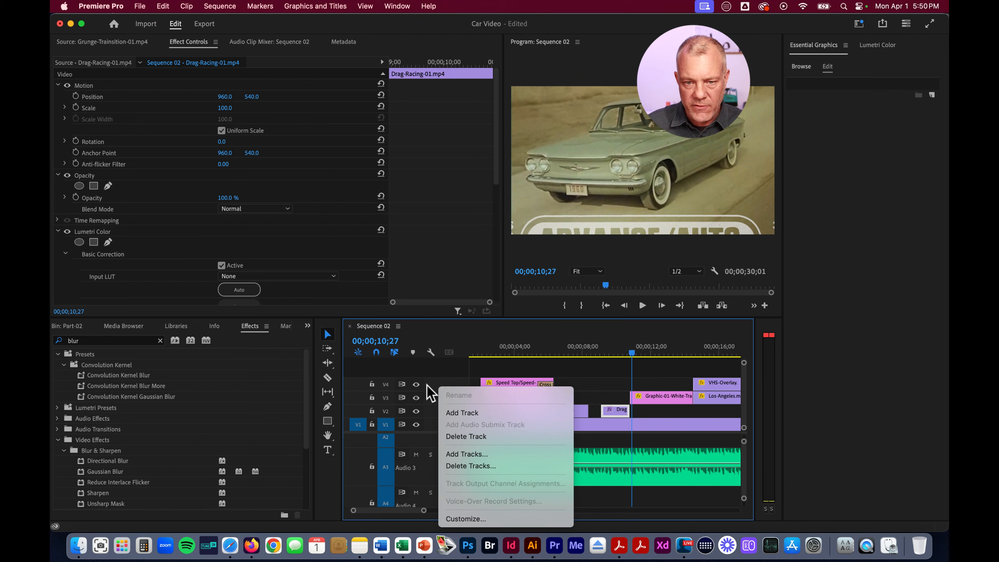
click(460, 413)
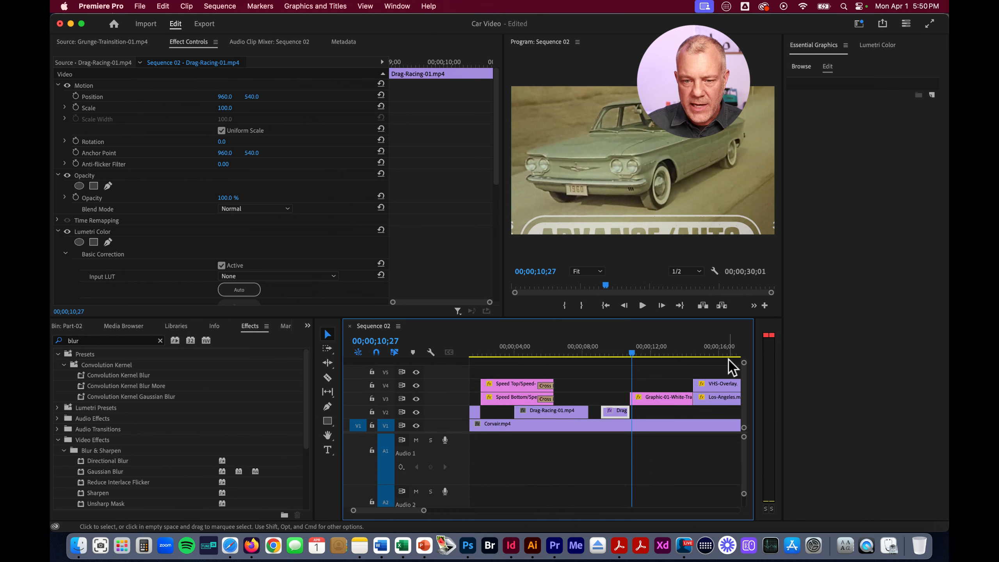
drag(424, 511, 464, 510)
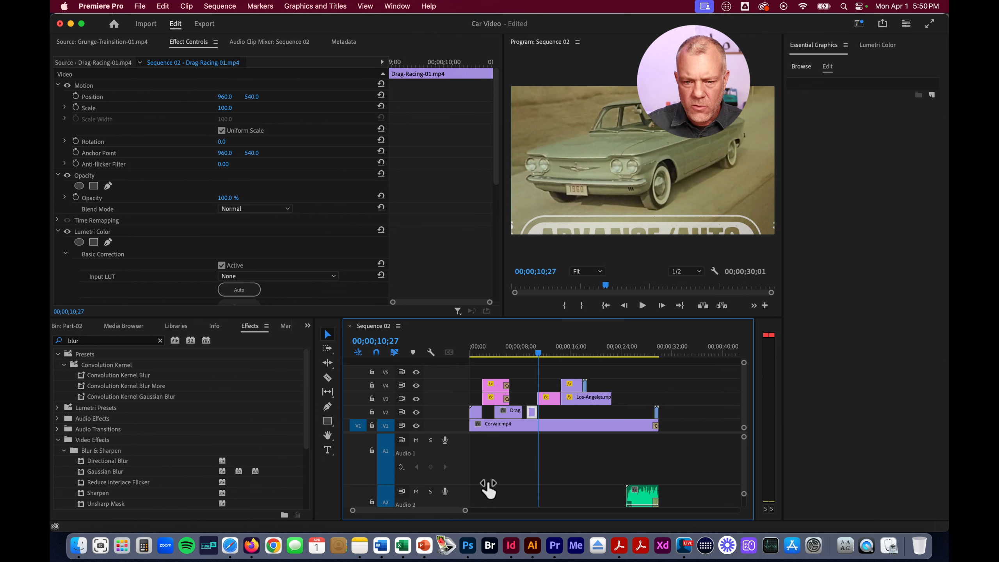
scroll(581, 495, down, 5)
scroll(582, 494, up, 5)
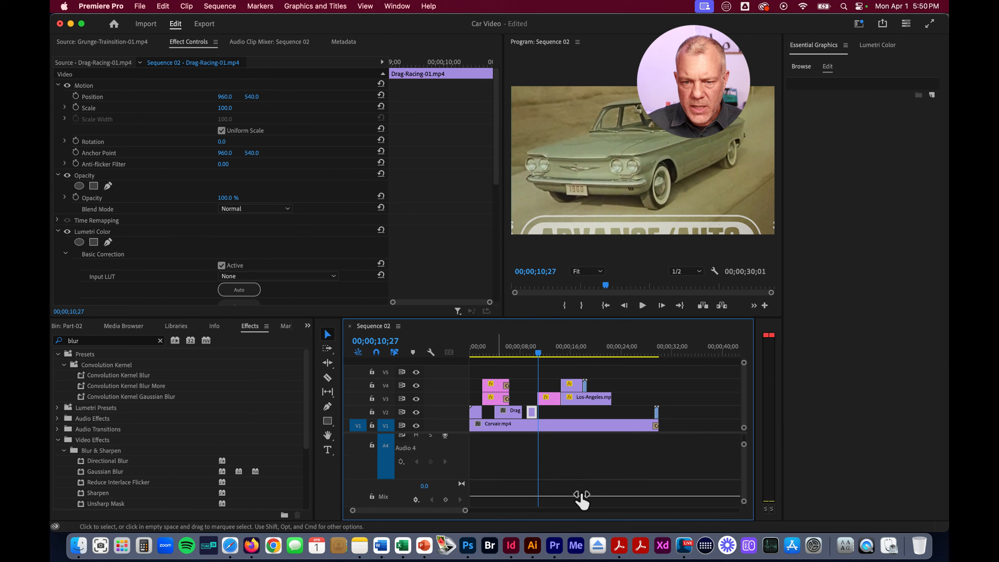
scroll(580, 491, up, 1)
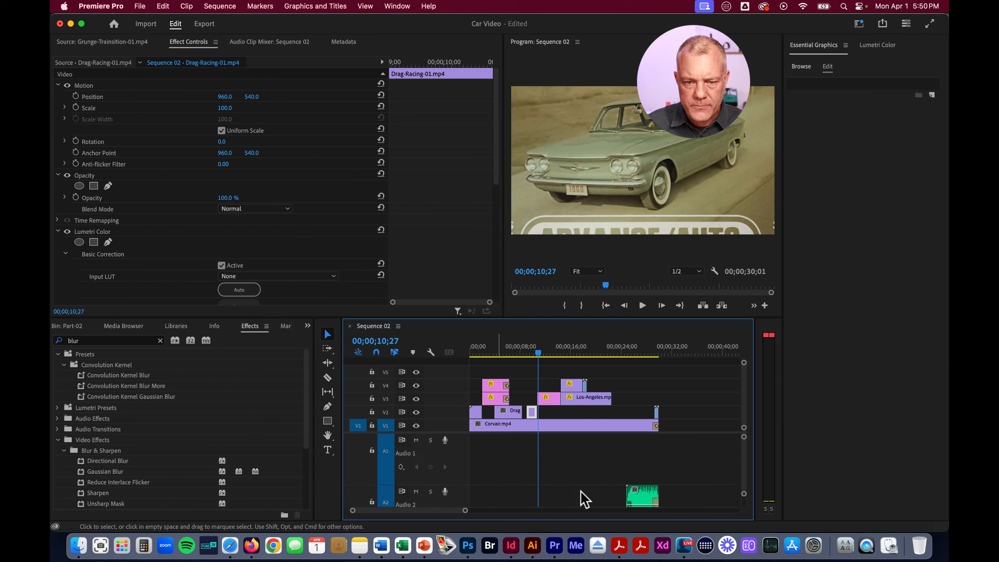
click(548, 480)
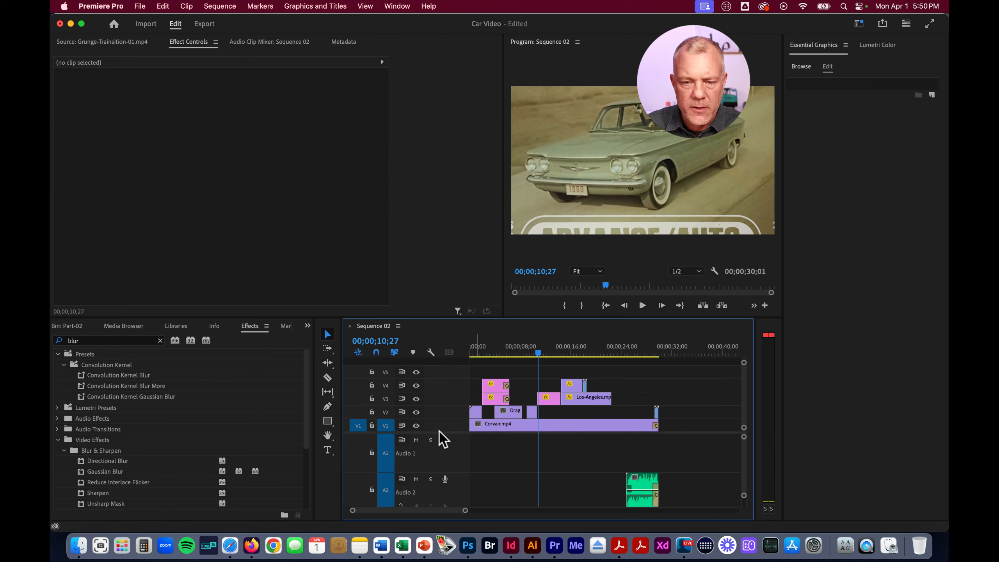
drag(450, 433, 490, 470)
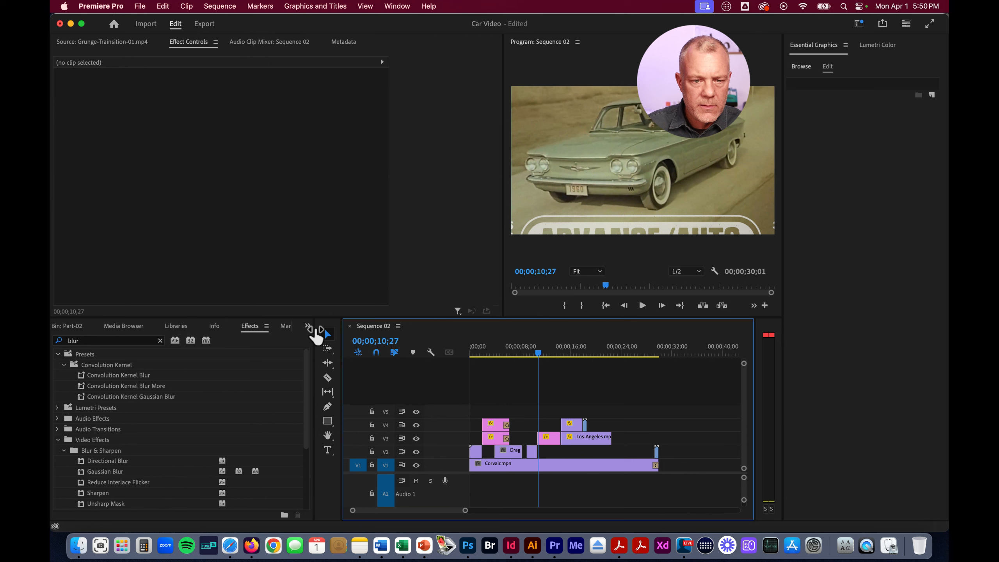
Open the project's Video bin and clear the item selection in it
click(307, 325)
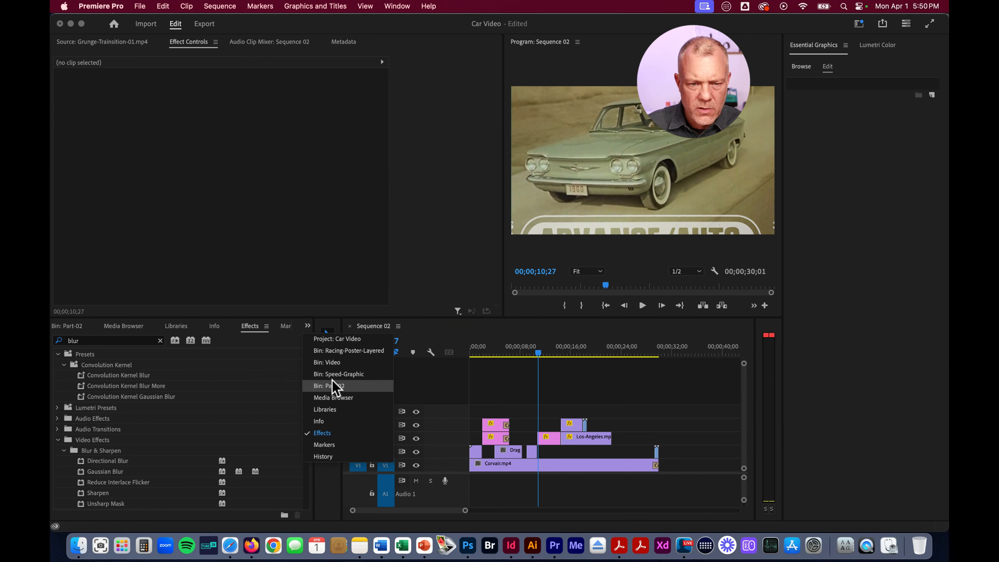
click(336, 362)
scroll(215, 417, down, 3)
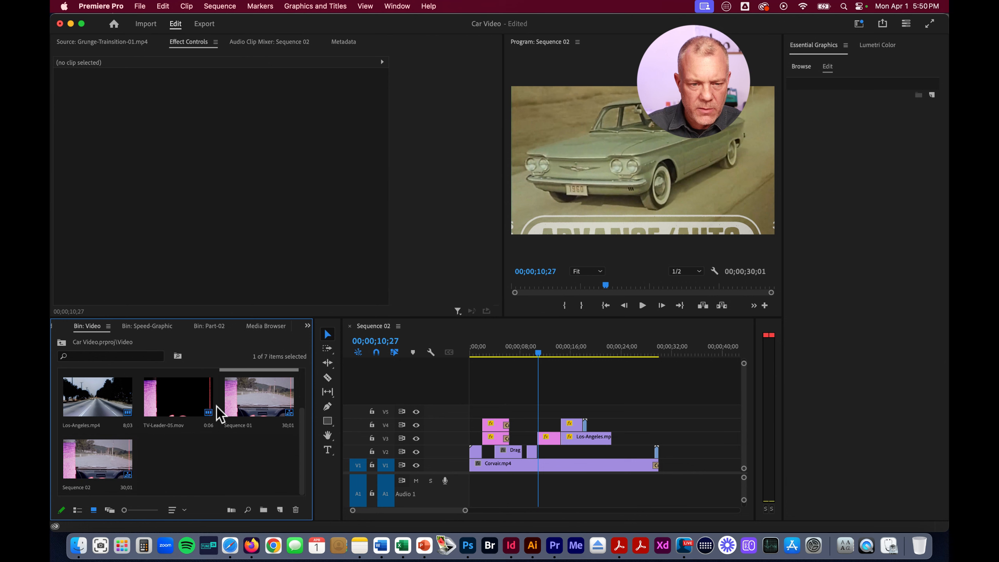
click(220, 470)
scroll(236, 413, up, 3)
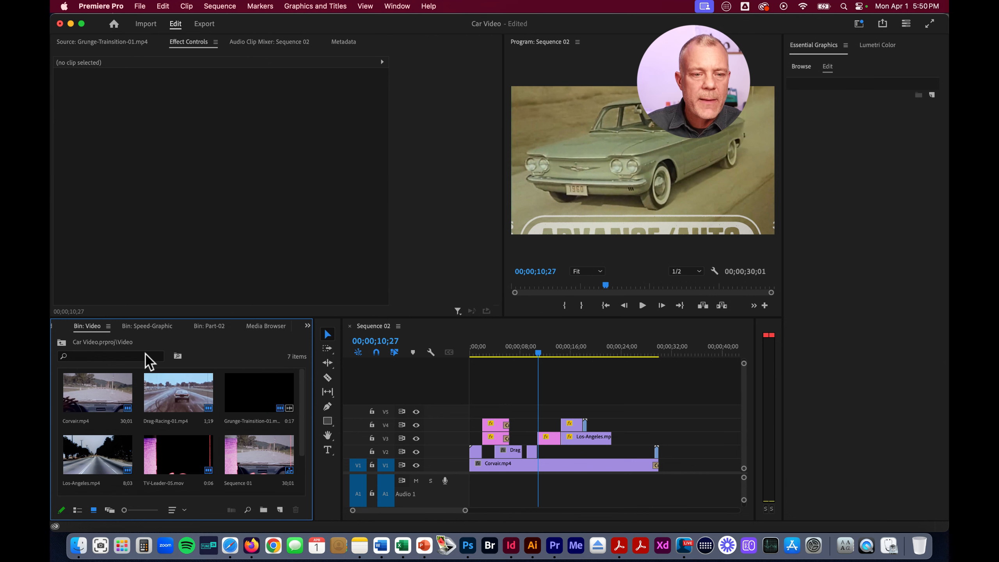
Create a 1920 x 1080 adjustment layer at 29.97 fps Drop-Frame with square pixels in the Video bin
click(140, 5)
mouse_move(150, 21)
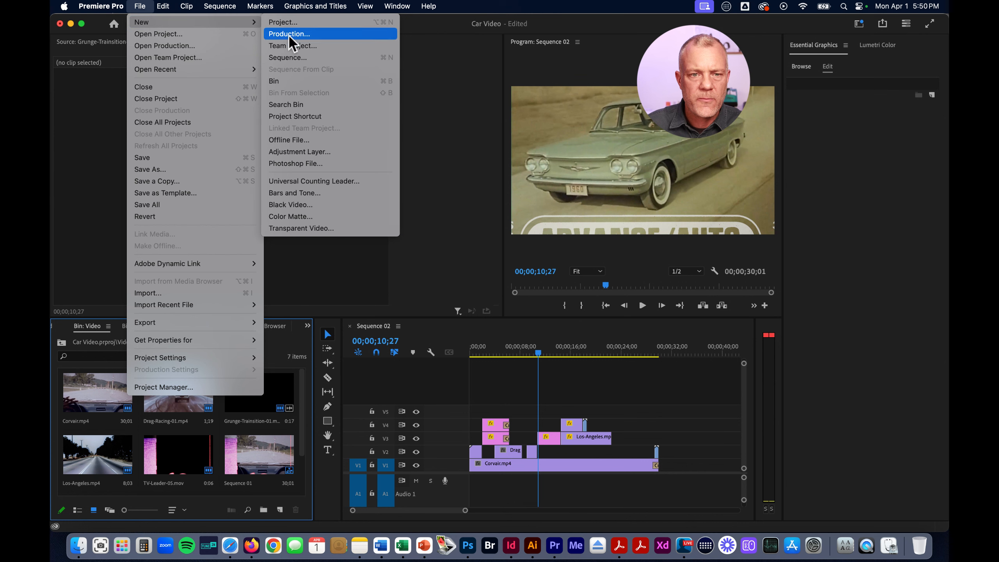
click(310, 152)
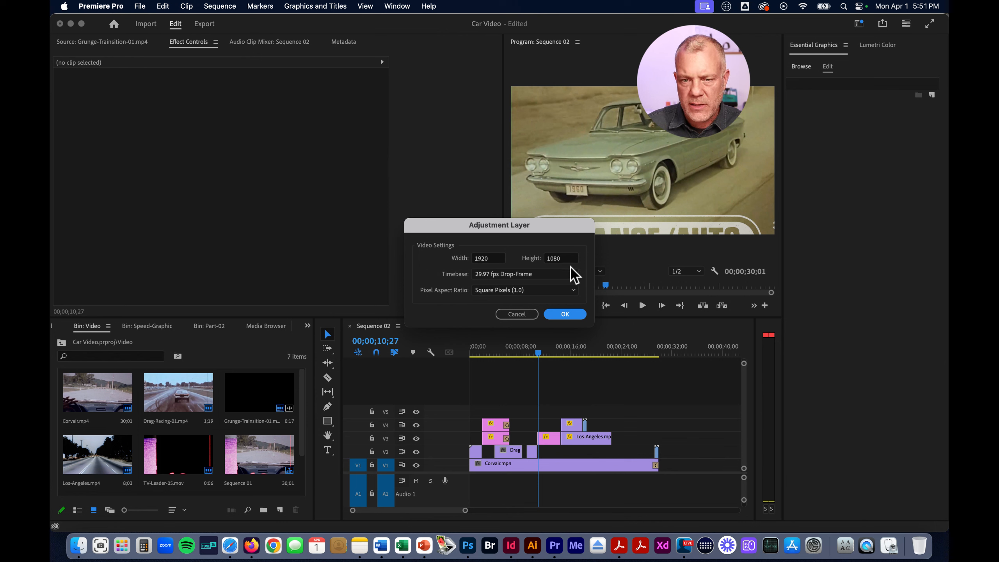
click(564, 315)
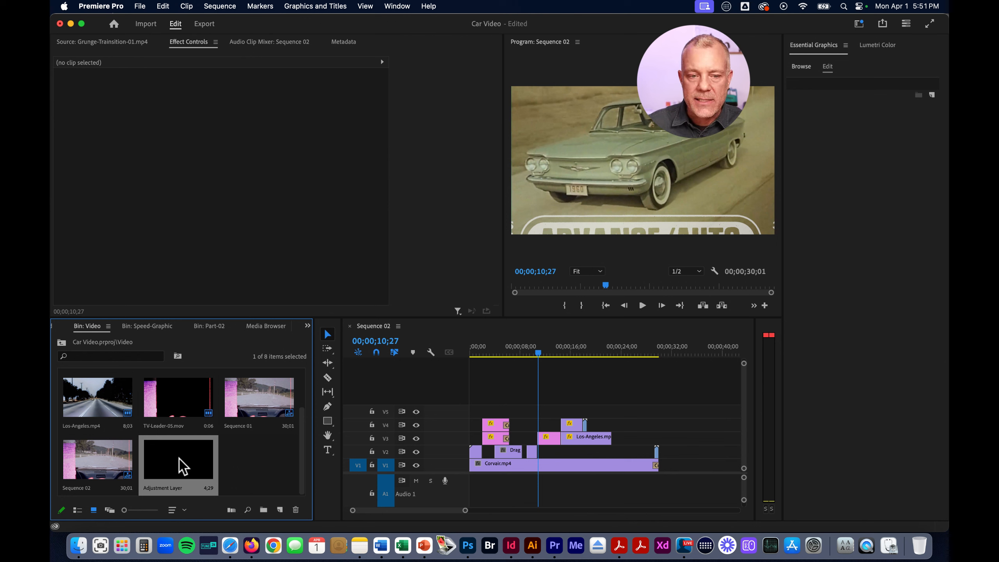
Place the adjustment layer near the start of track V5 and extend it to the end of the Corvair.mp4 clip, previewing at 00;00;08;24
drag(175, 461, 471, 409)
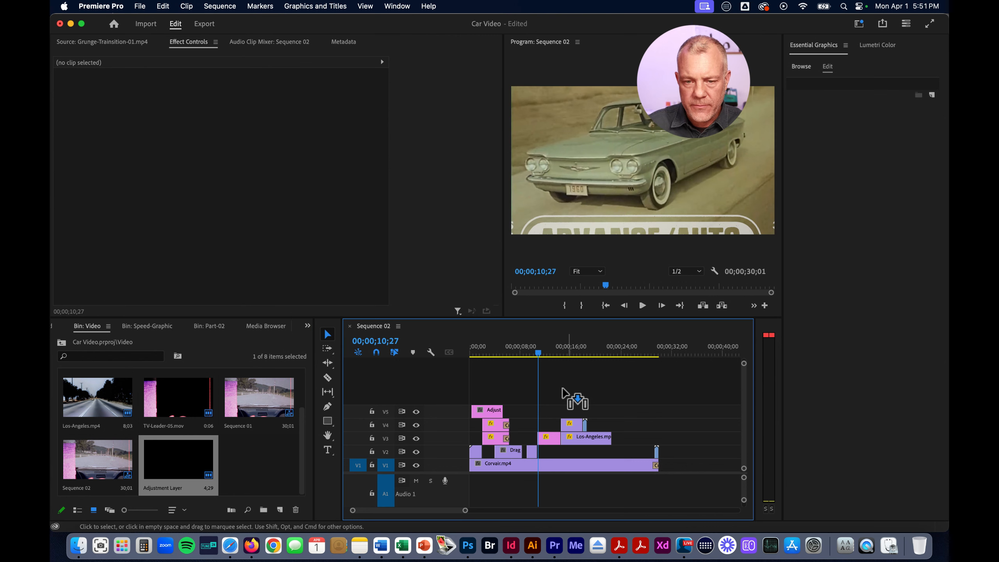
drag(497, 351, 476, 354)
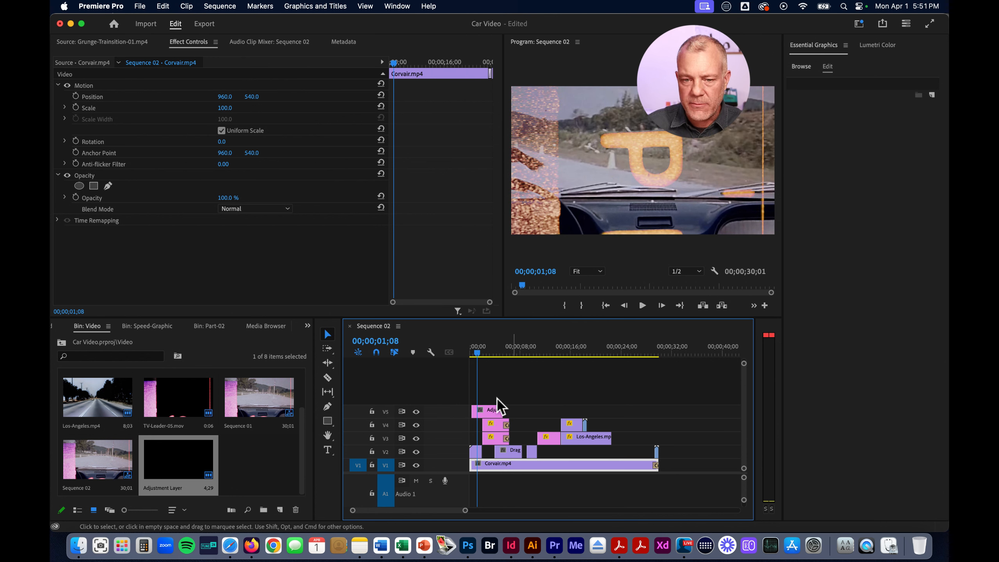
click(494, 410)
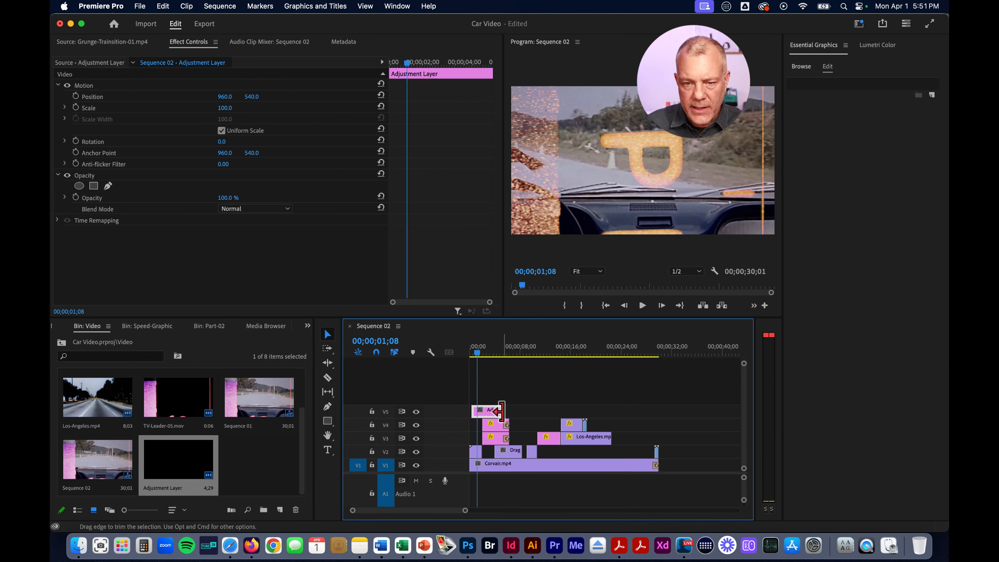
drag(511, 410, 659, 414)
drag(479, 350, 525, 353)
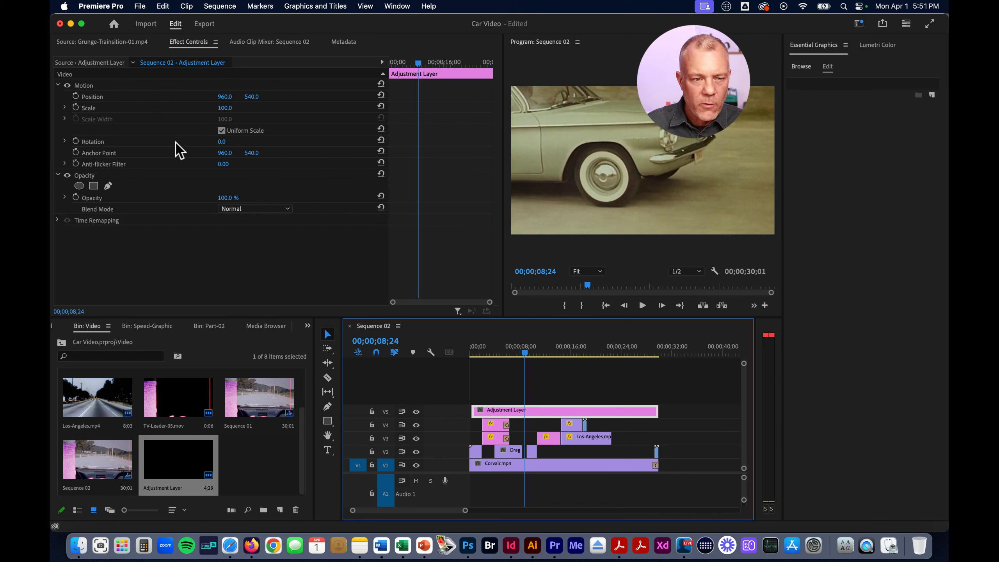
Clear the effects search and apply the Lumetri Color effect from Color Correction to the adjustment layer
click(307, 334)
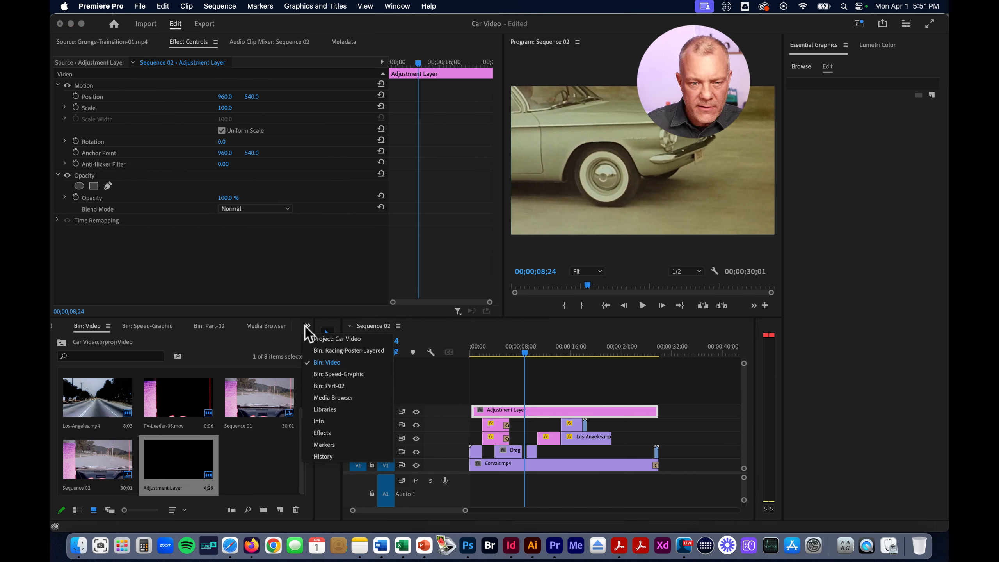
click(326, 437)
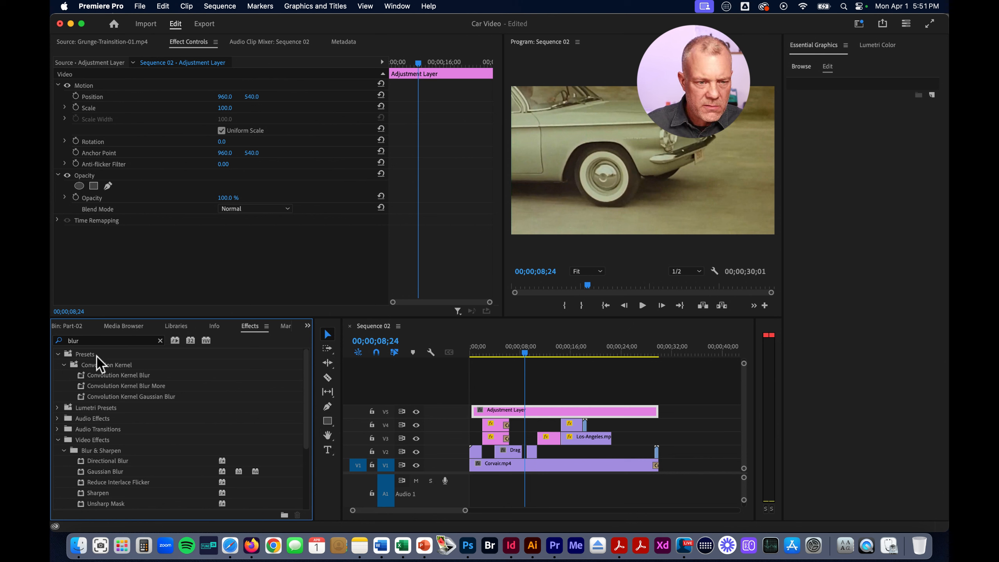
click(160, 340)
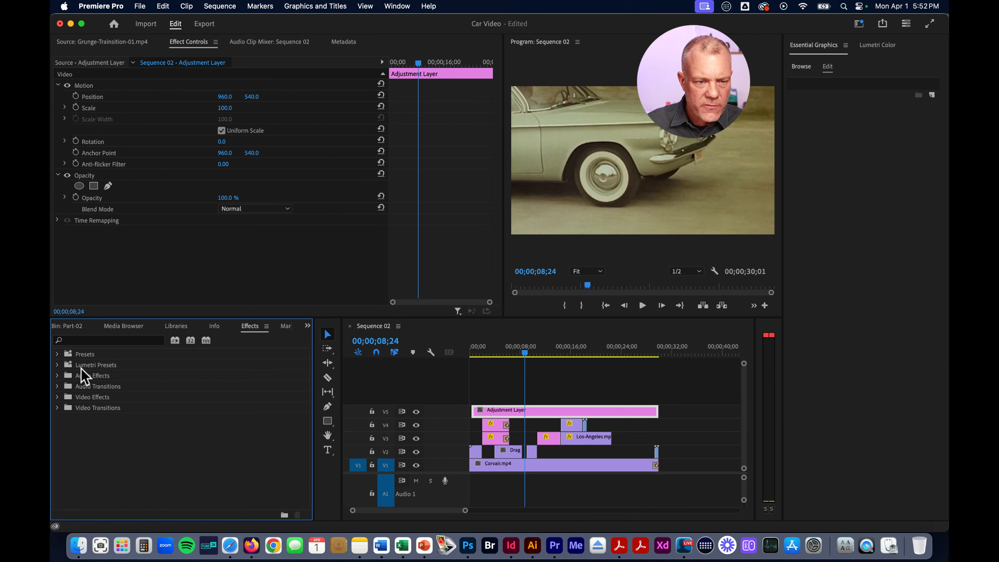
click(57, 396)
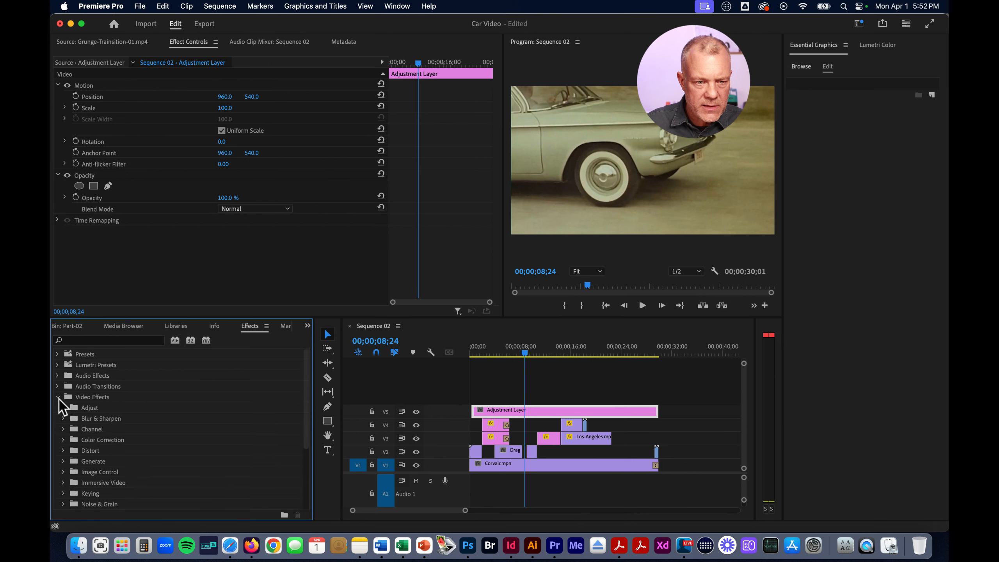
click(64, 440)
drag(81, 485, 159, 263)
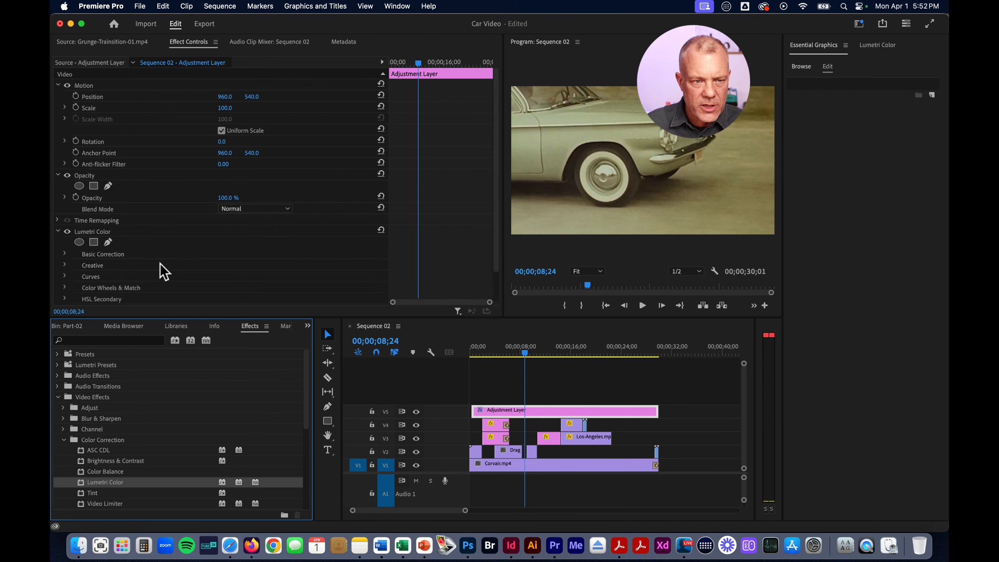
Try reshaping the adjustment layer's white Lumetri RGB curve by raising its lower part and lowering its upper part
scroll(176, 261, down, 2)
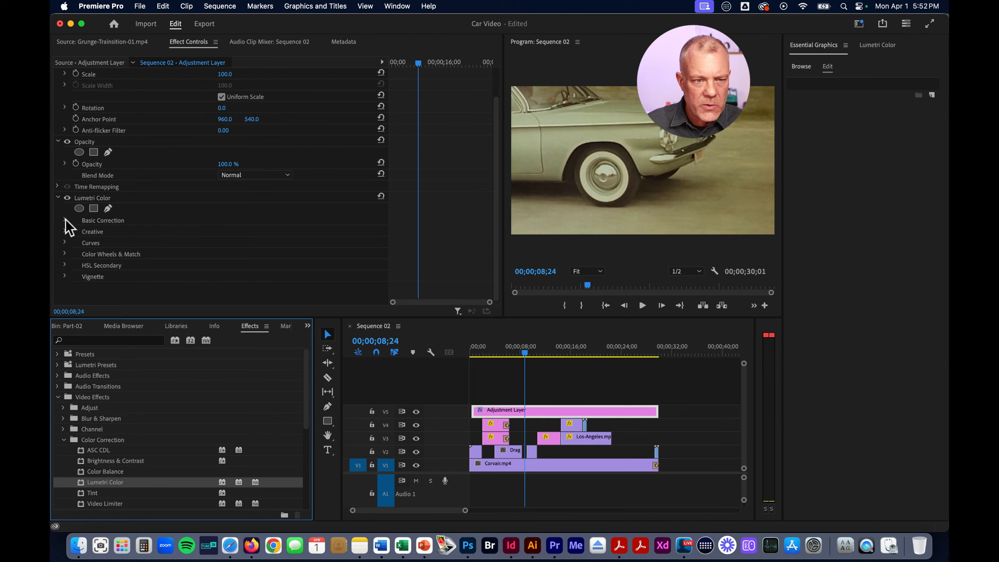
click(64, 242)
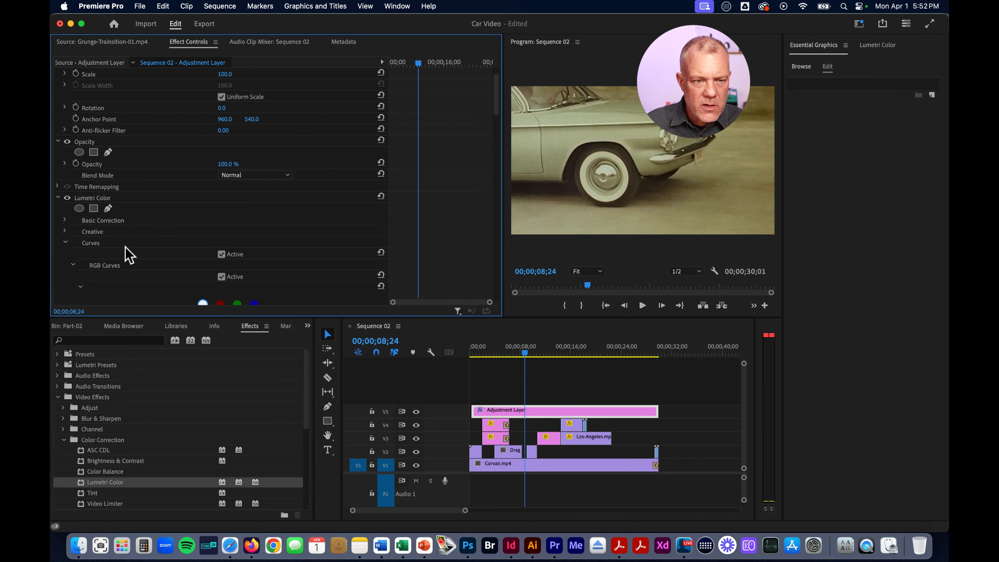
scroll(126, 253, down, 7)
scroll(129, 255, down, 1)
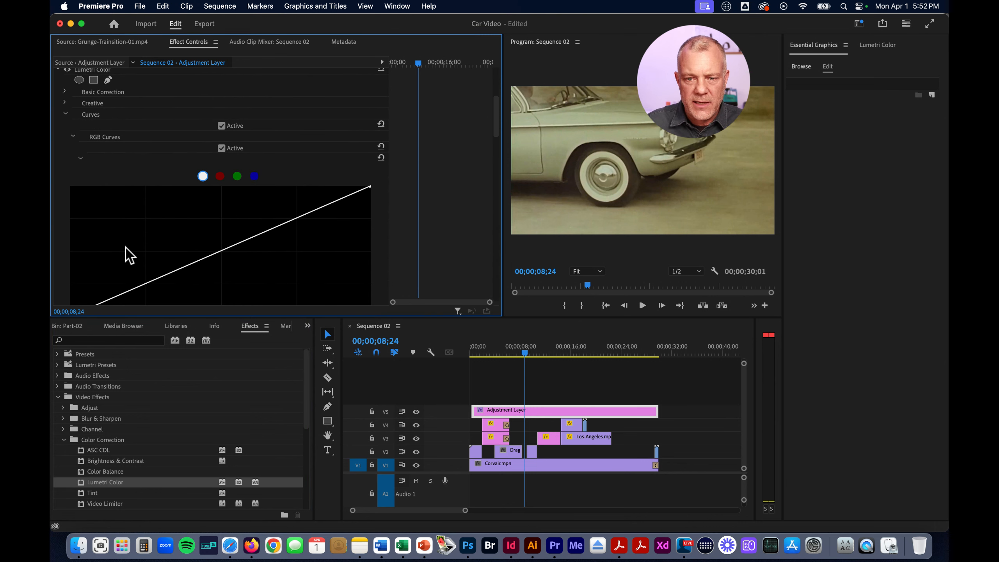
drag(205, 260, 176, 221)
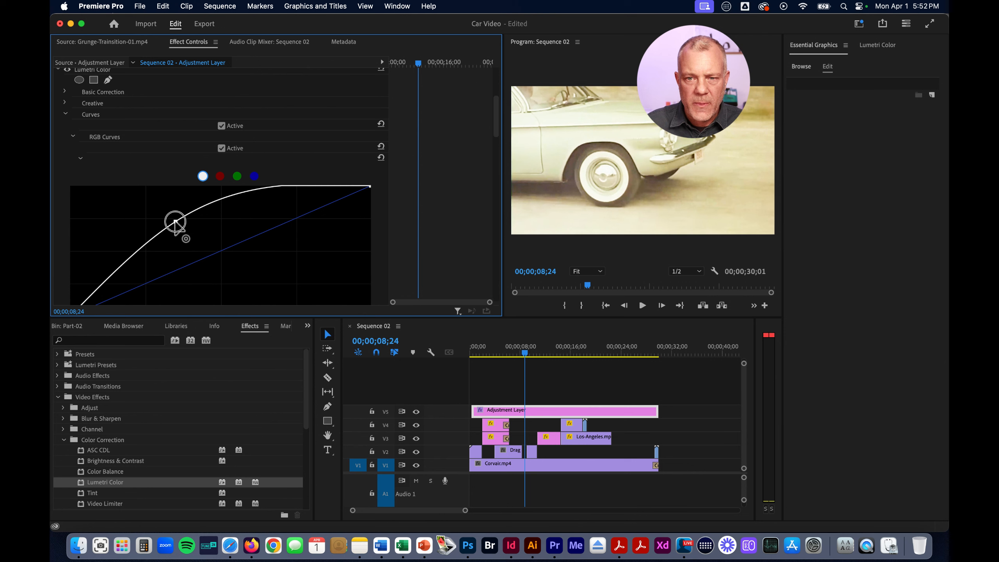
drag(232, 195, 294, 255)
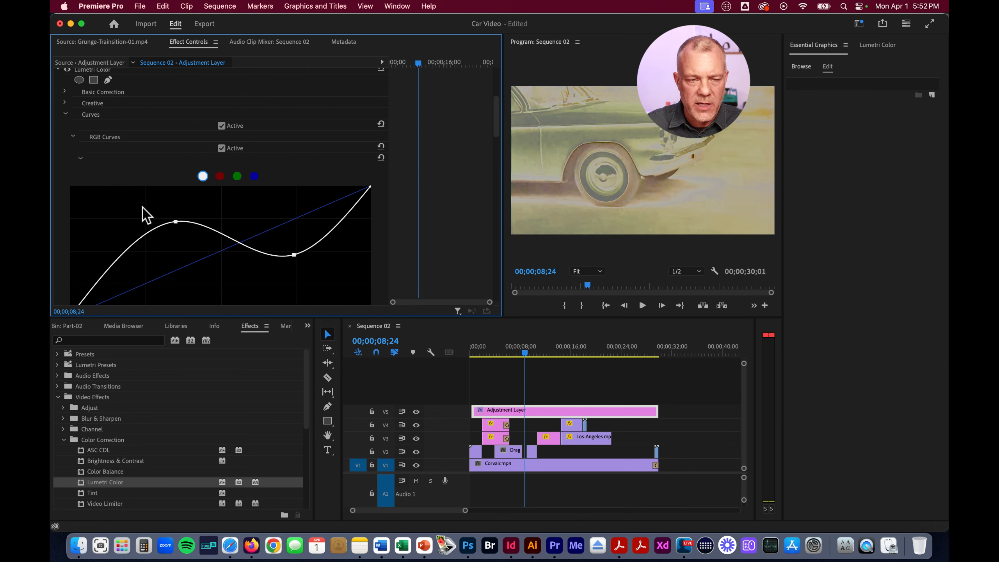
Undo both RGB curve changes on the adjustment layer and collapse the Curves settings
mouse_move(527, 349)
mouse_down()
mouse_move(639, 351)
mouse_move(520, 355)
mouse_up()
key(super+z)
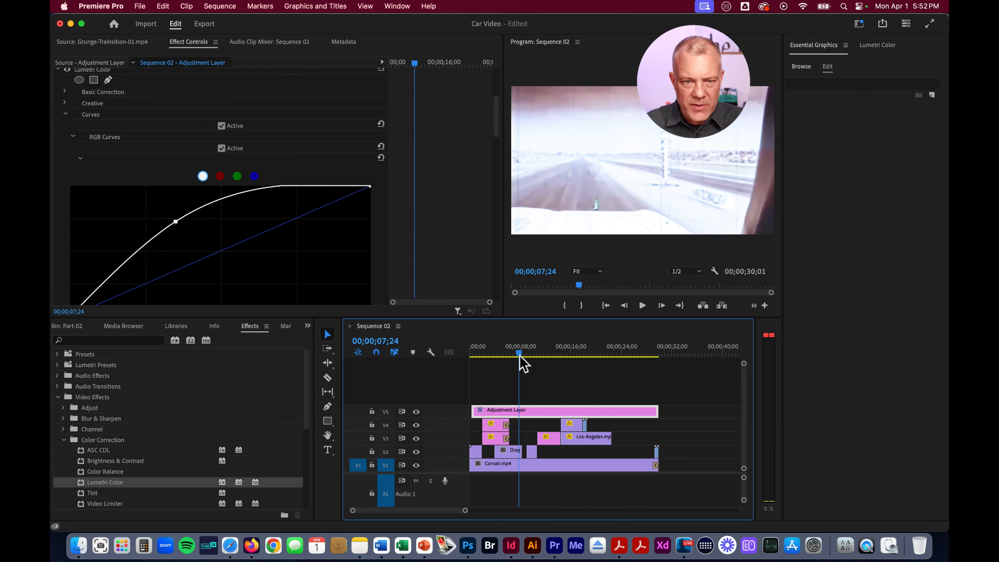
key(super+z)
click(73, 137)
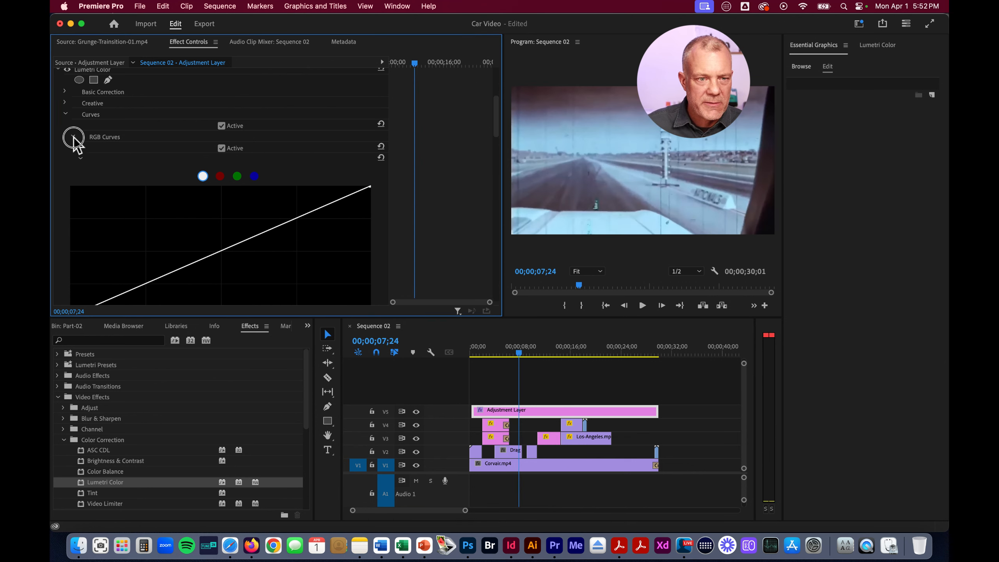
click(65, 114)
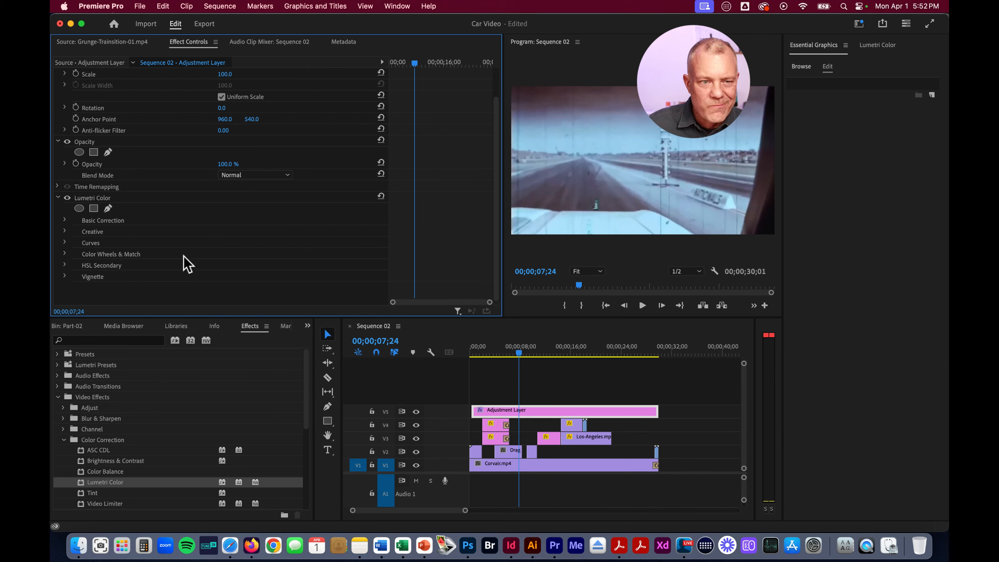
Set the adjustment layer's Lumetri Basic Correction Saturation to 0, and hide track V5 to compare the footage in color at 00;00;04;15
click(65, 220)
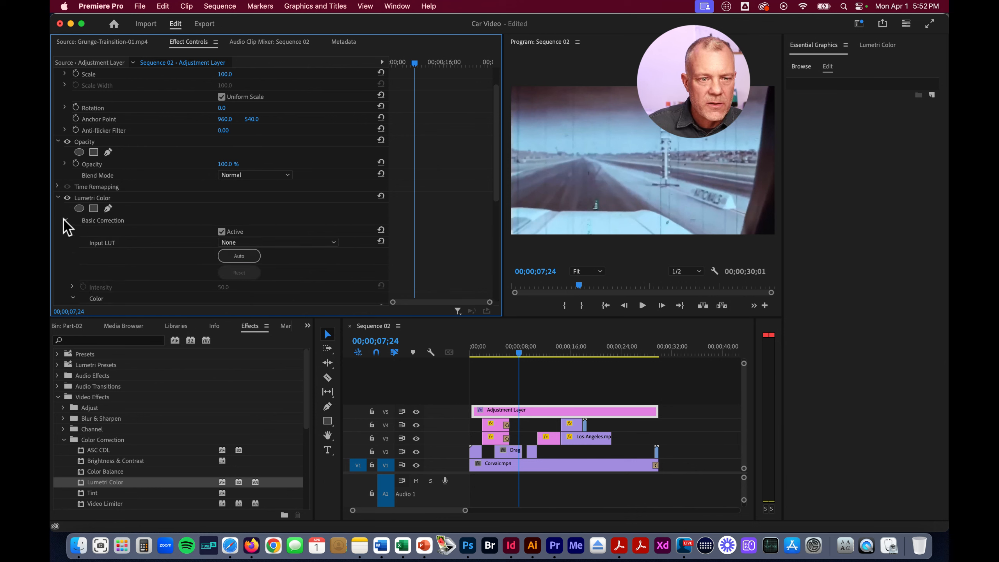
scroll(183, 240, down, 5)
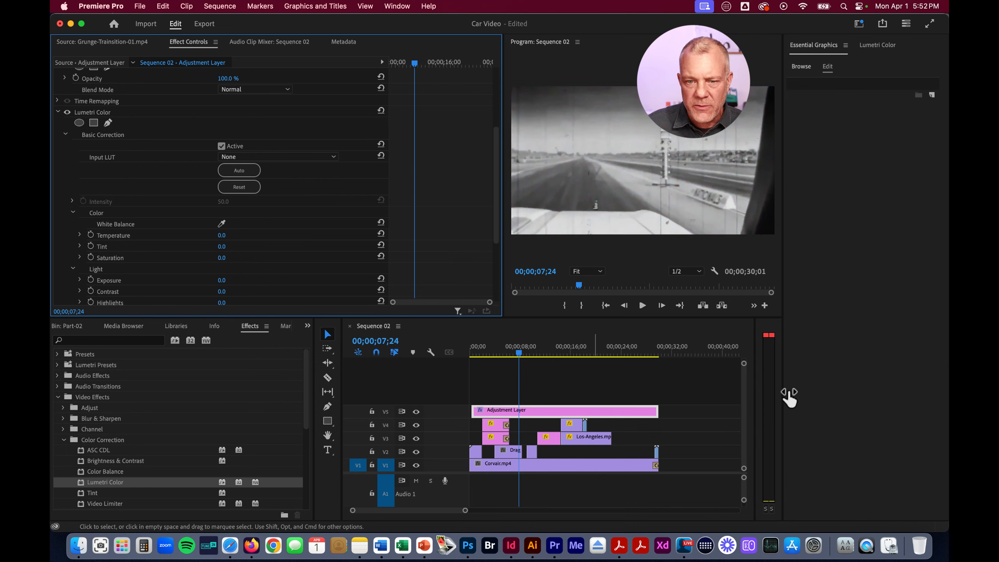
mouse_move(521, 354)
mouse_down()
mouse_move(654, 348)
mouse_move(523, 348)
mouse_up()
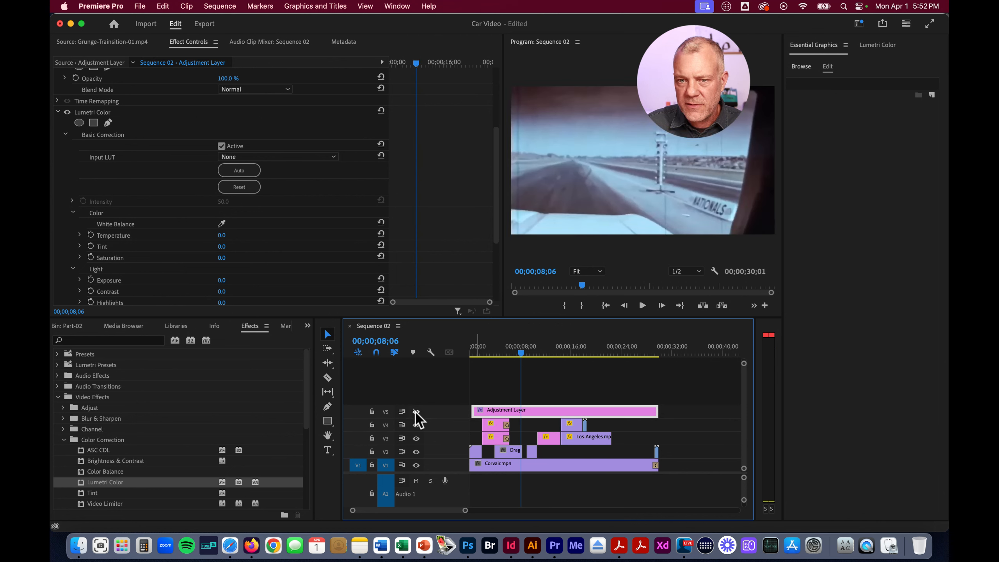
drag(520, 354, 498, 355)
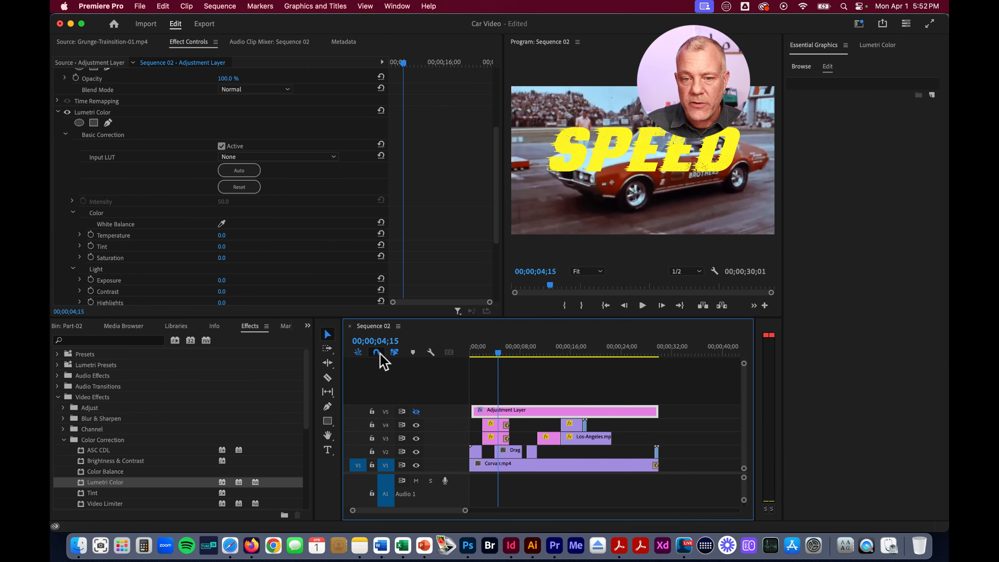